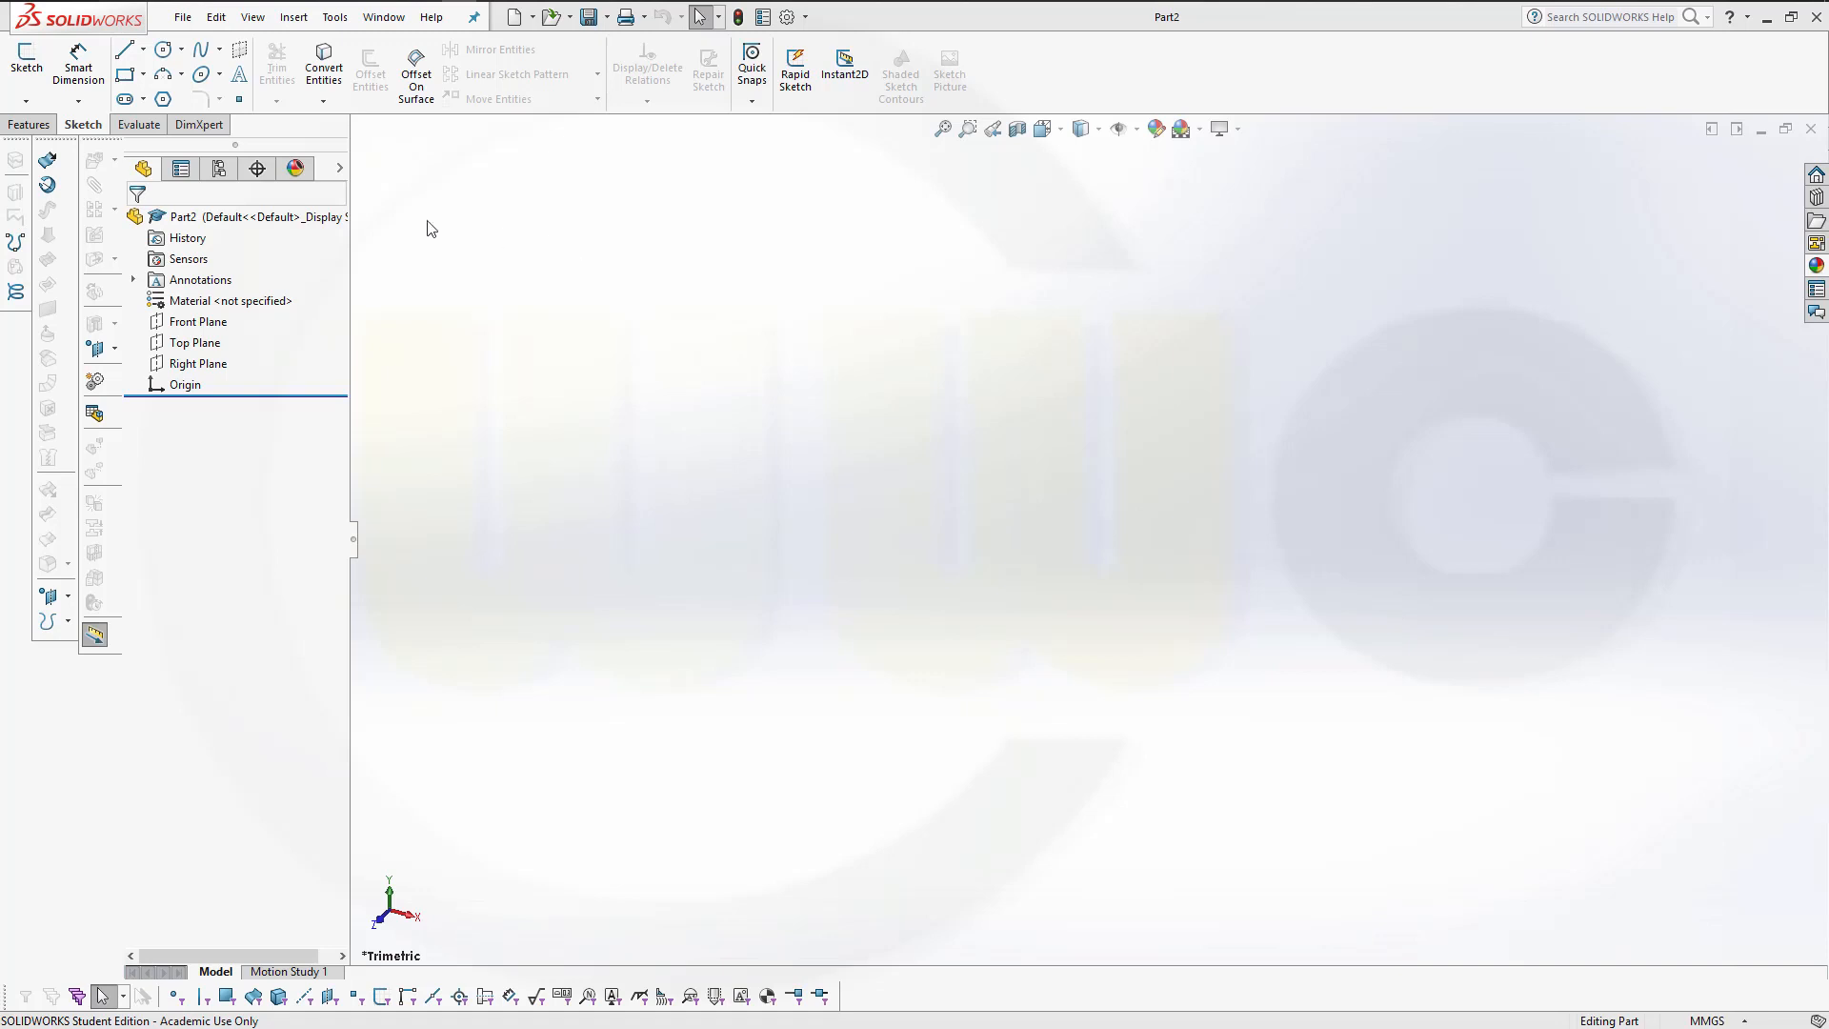
On the Front Plane, sketch a horizontal line about 89 mm long running right from the origin.
click(27, 57)
click(924, 328)
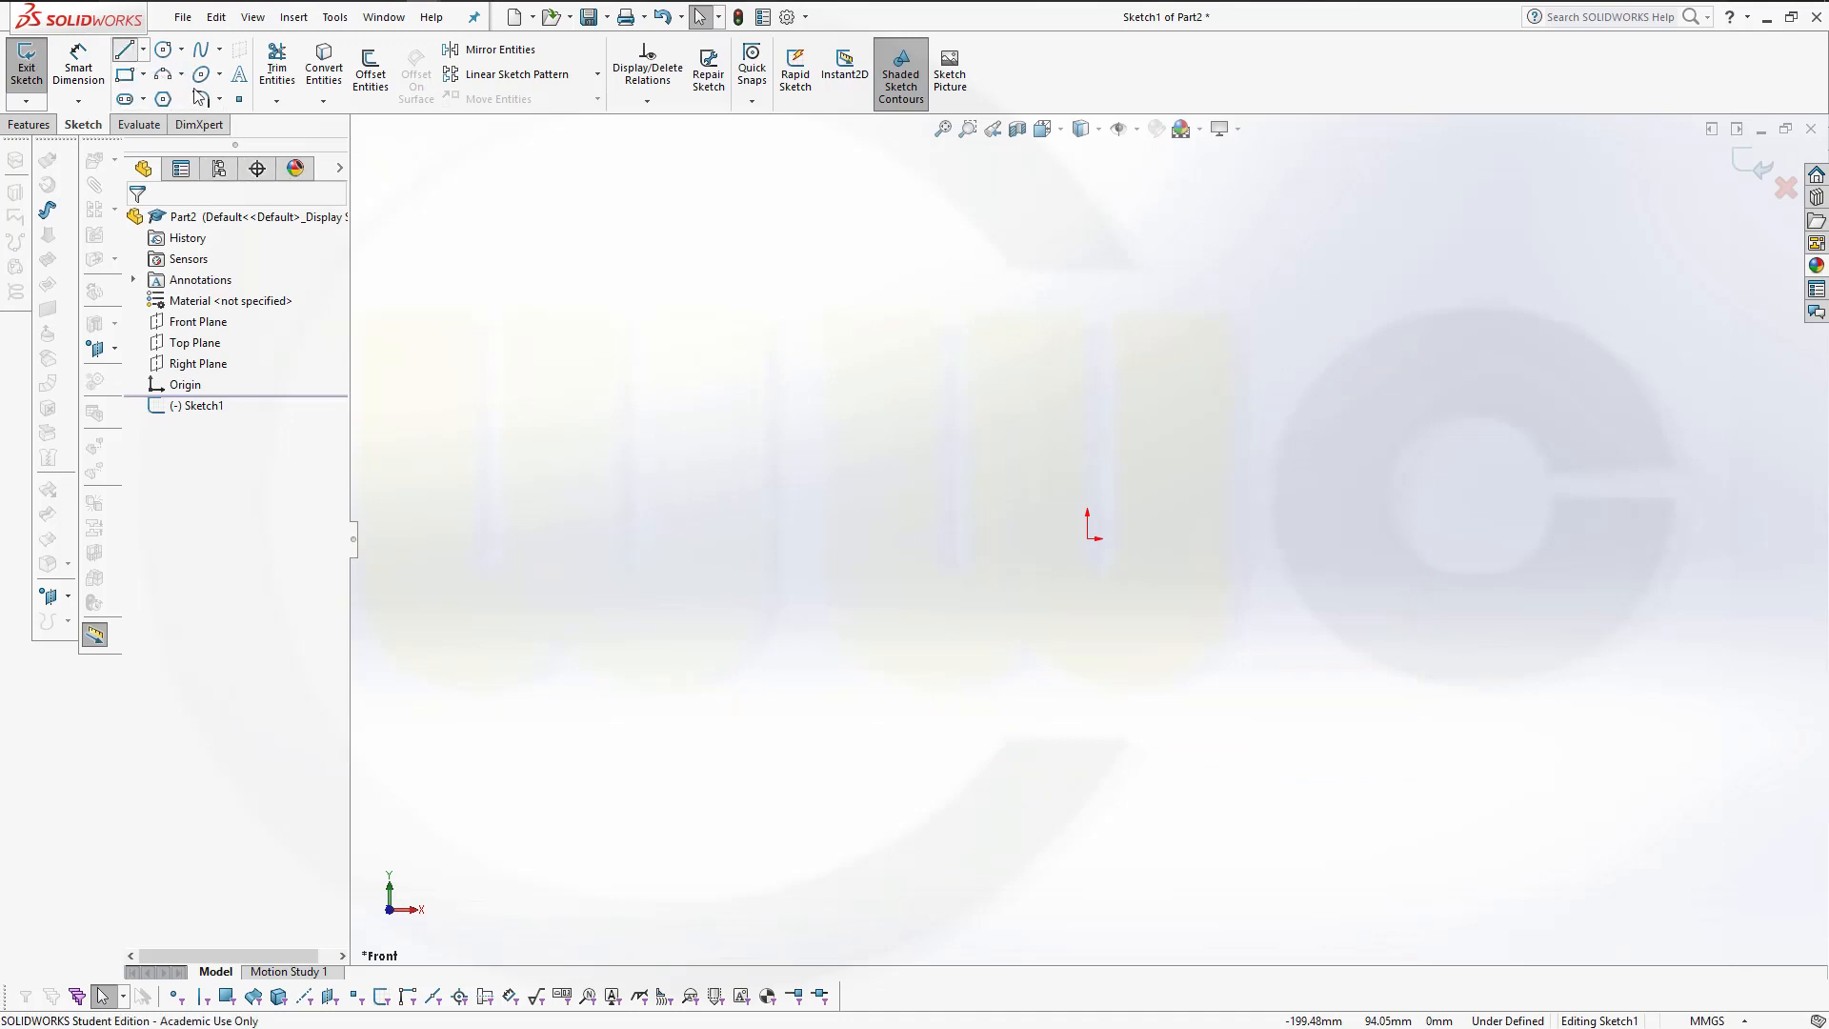
click(124, 48)
click(1089, 539)
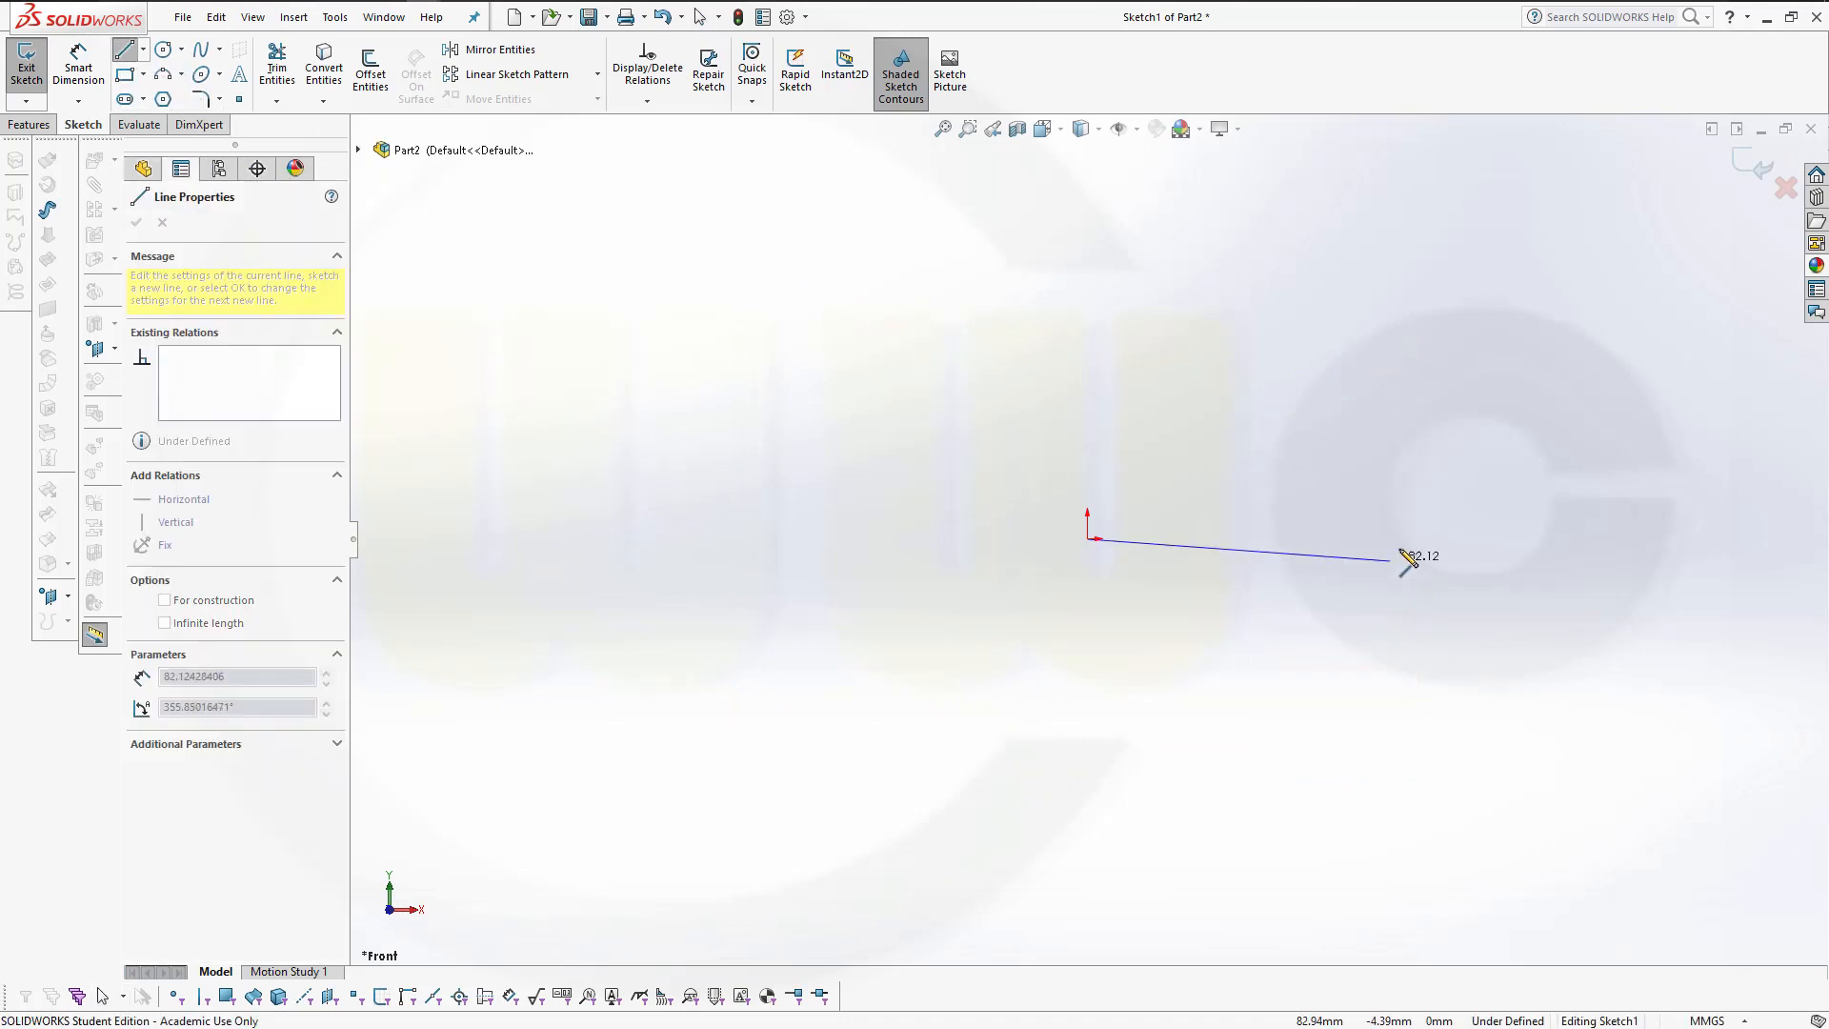
click(1419, 540)
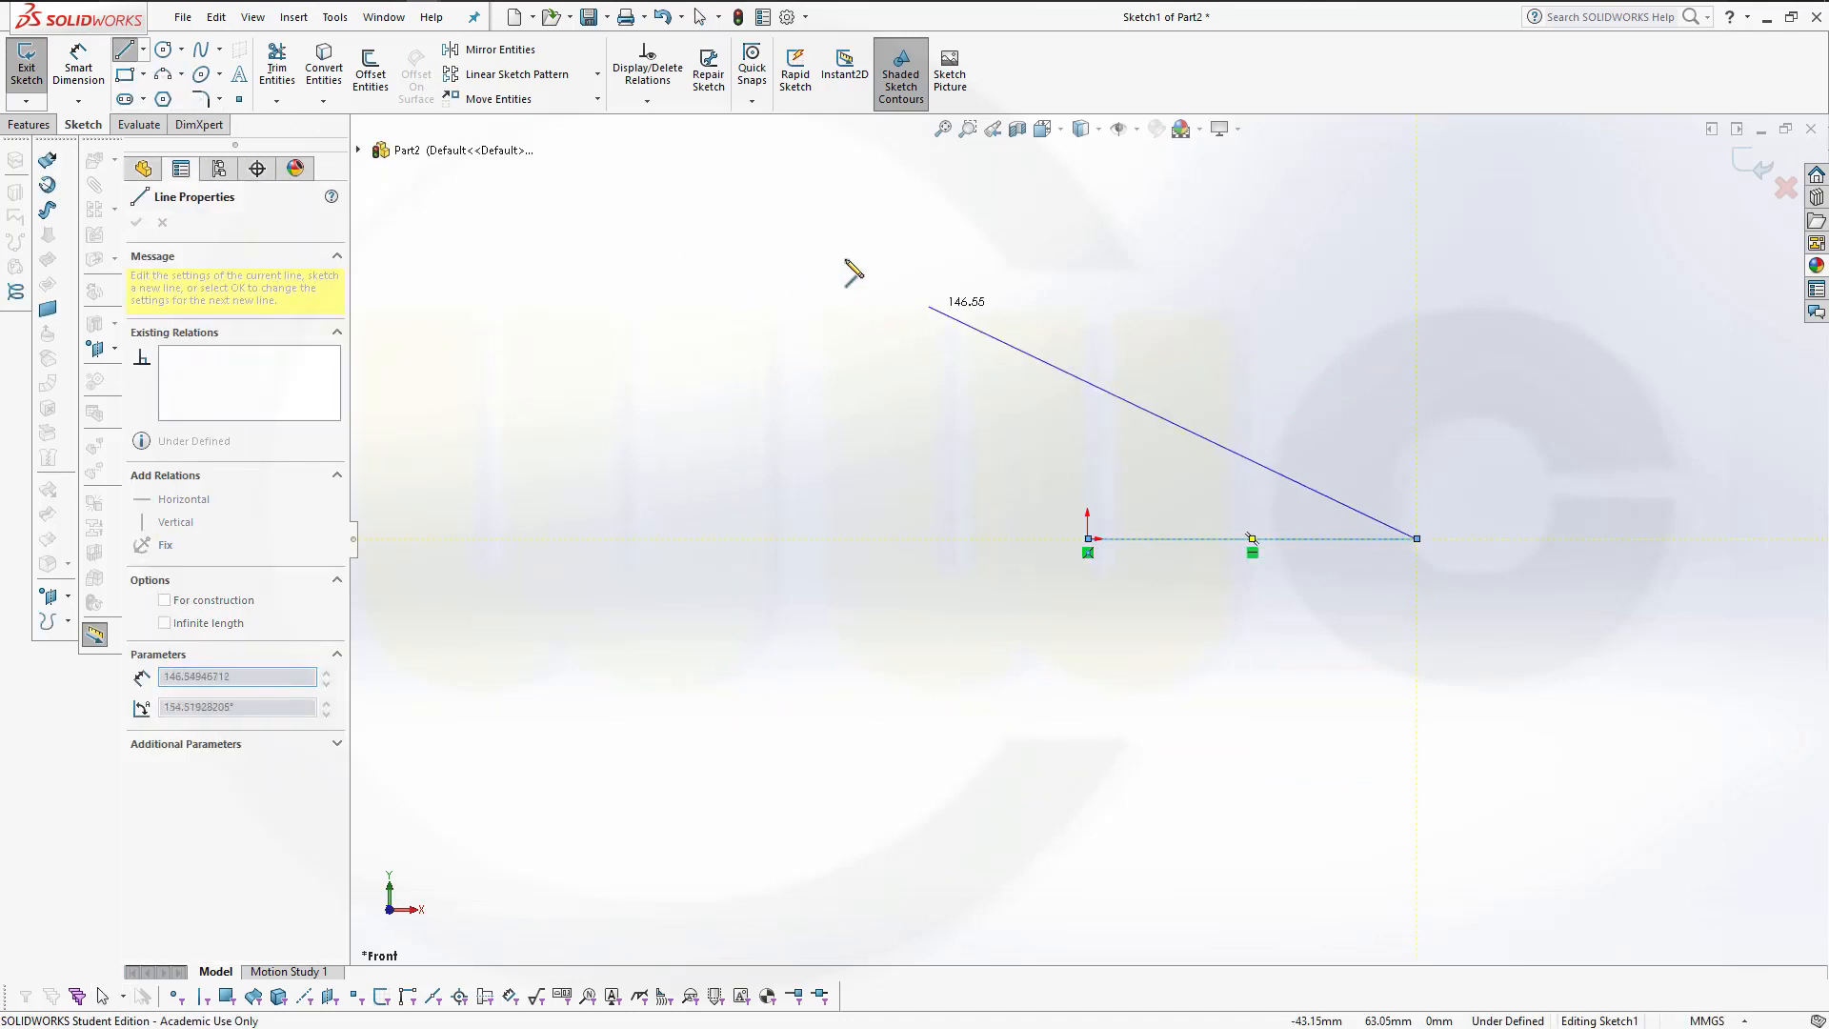
Dimension the horizontal line's length as 260 mm and close the sketch.
click(78, 66)
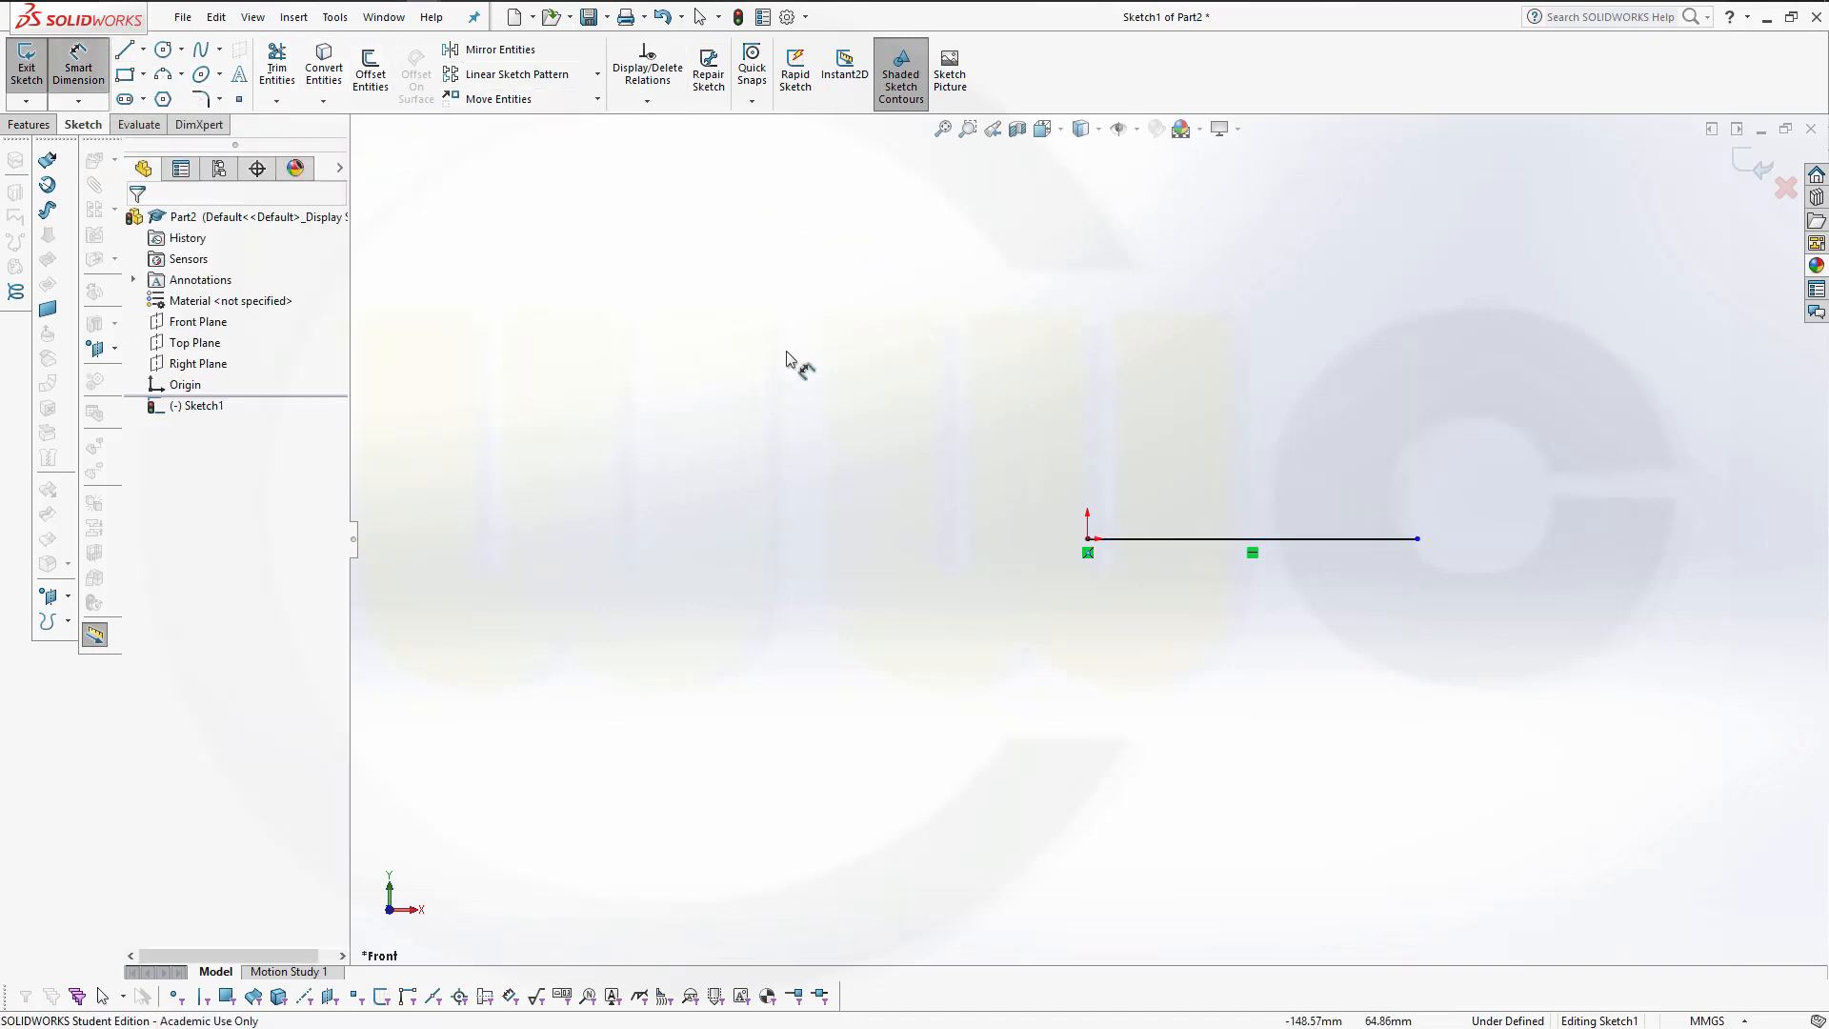
click(1204, 540)
click(1205, 451)
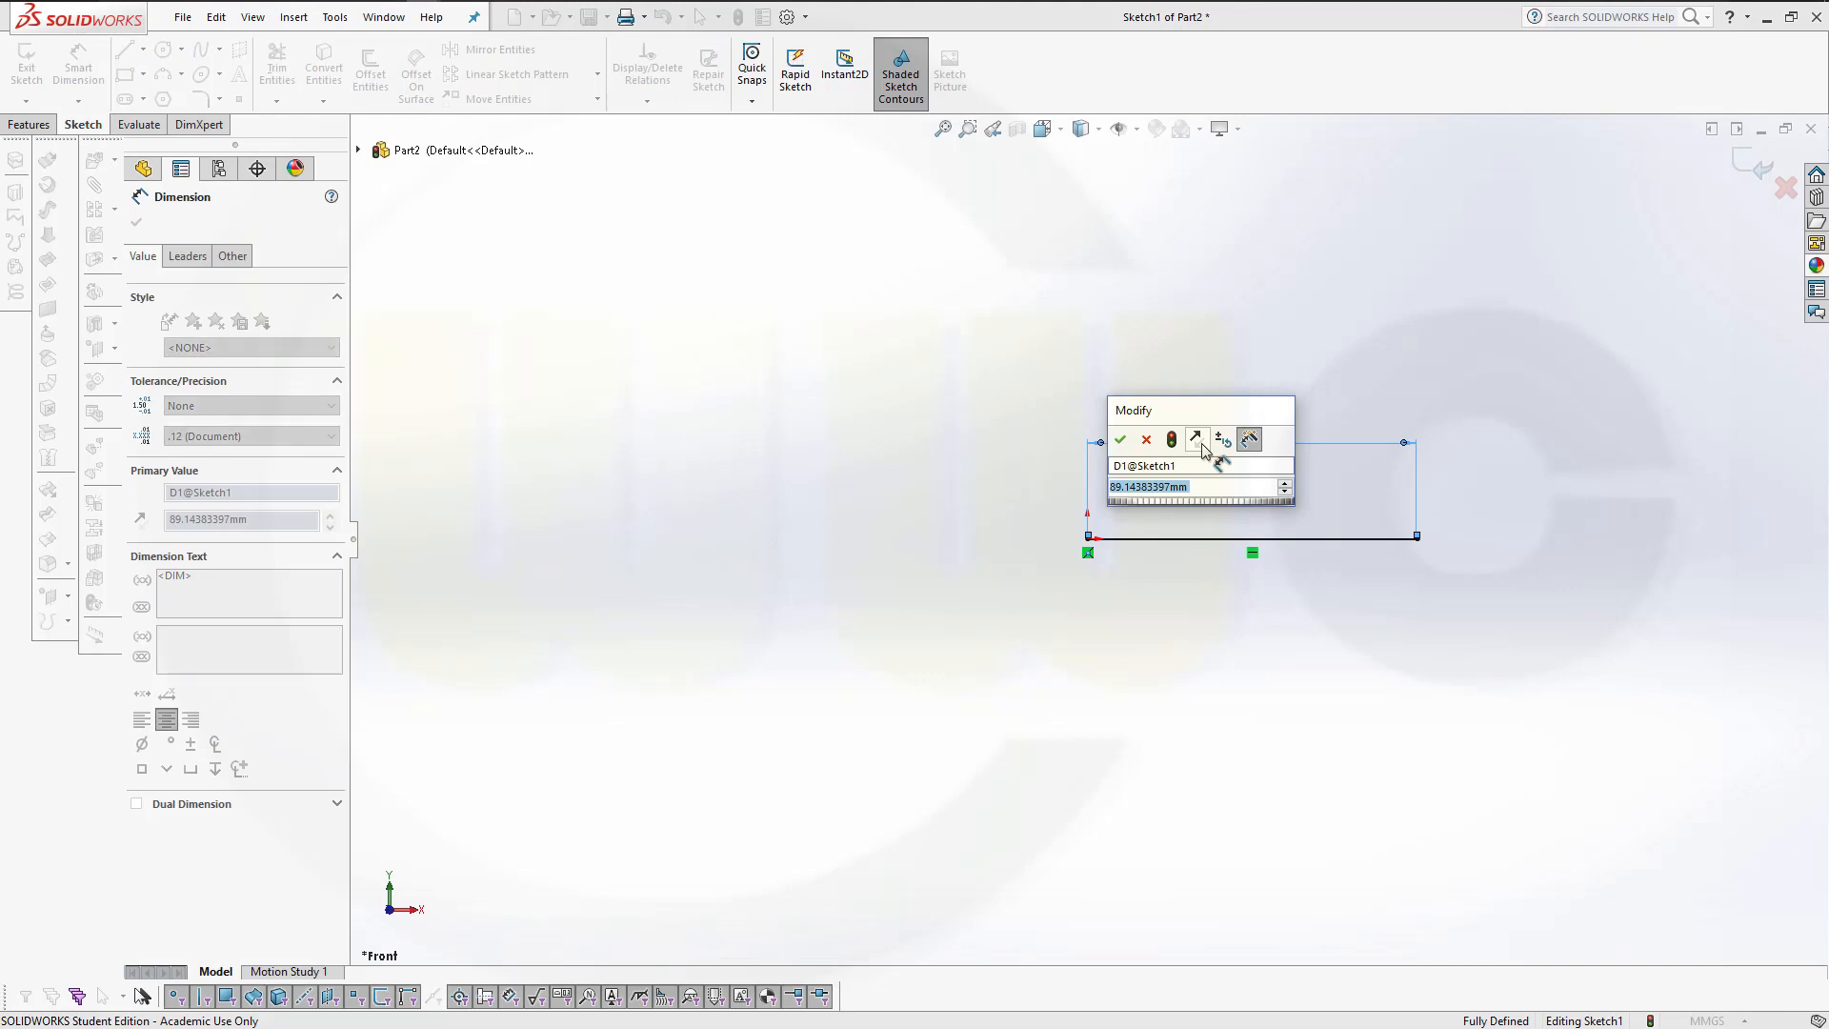
text(260)
key(Return)
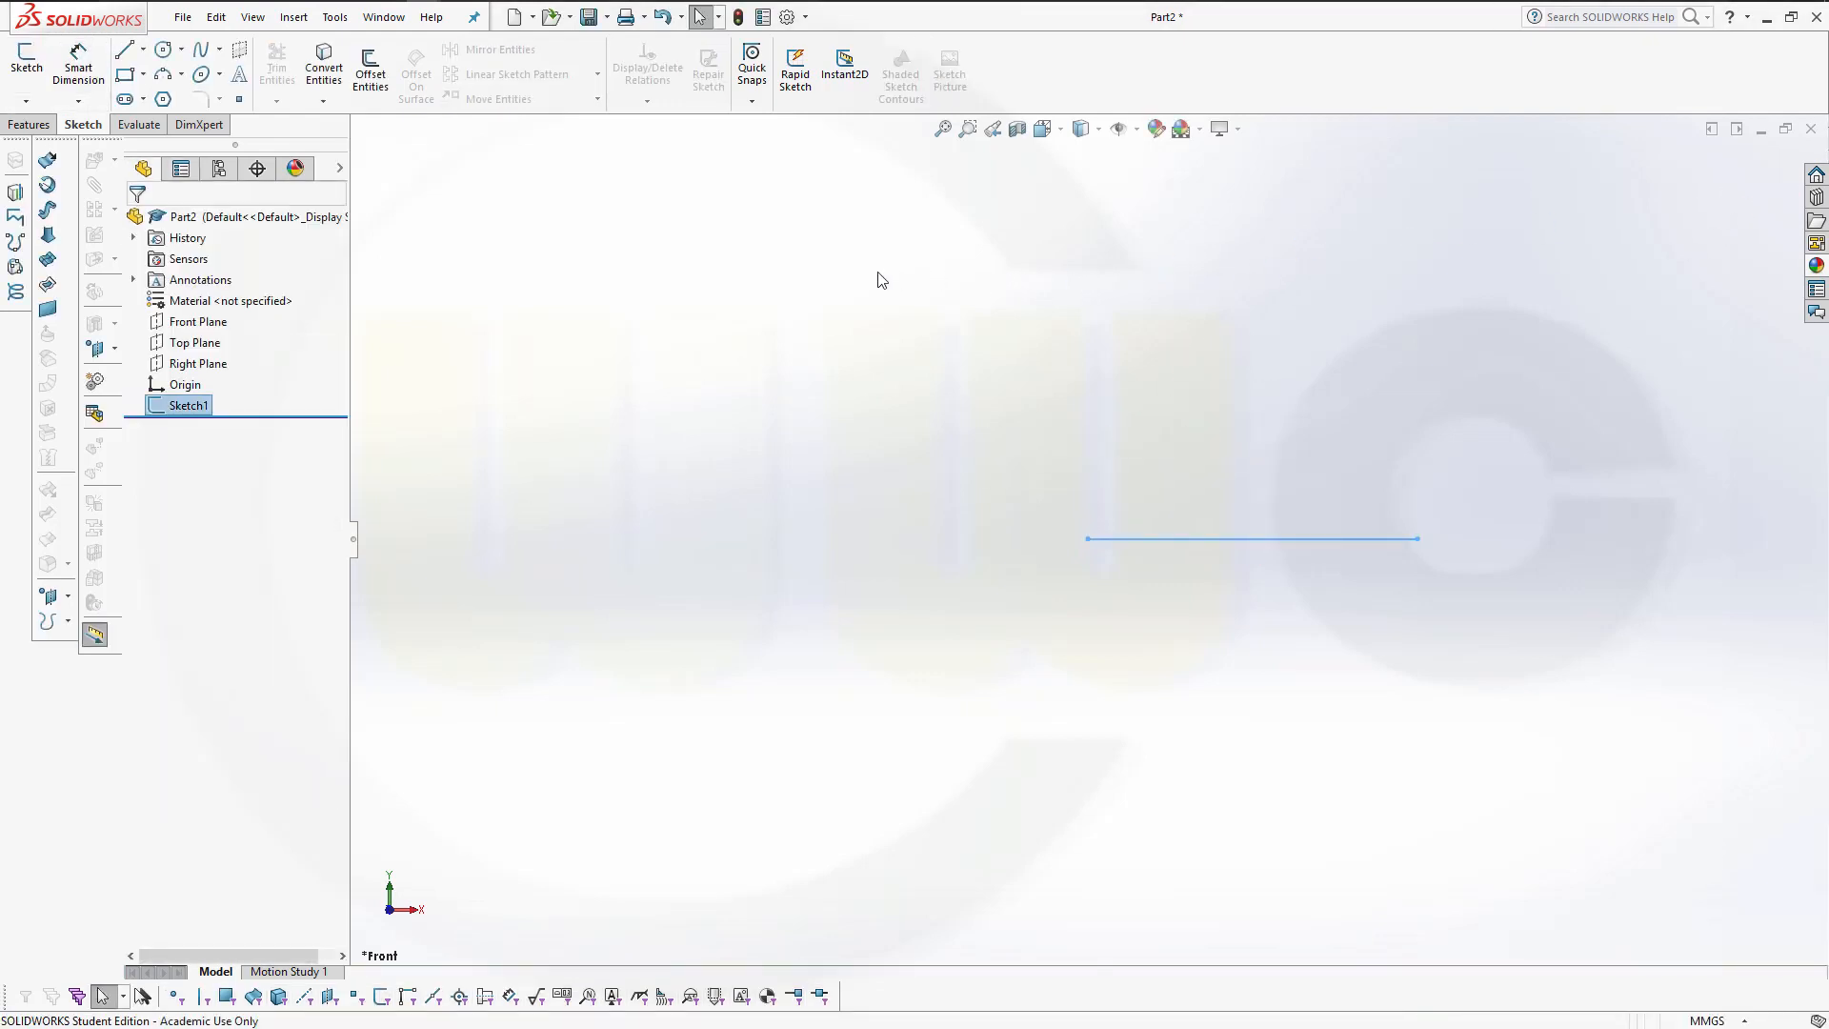
In a second sketch on the Front Plane, draw a vertical line about 84 mm long upward from the origin.
click(197, 322)
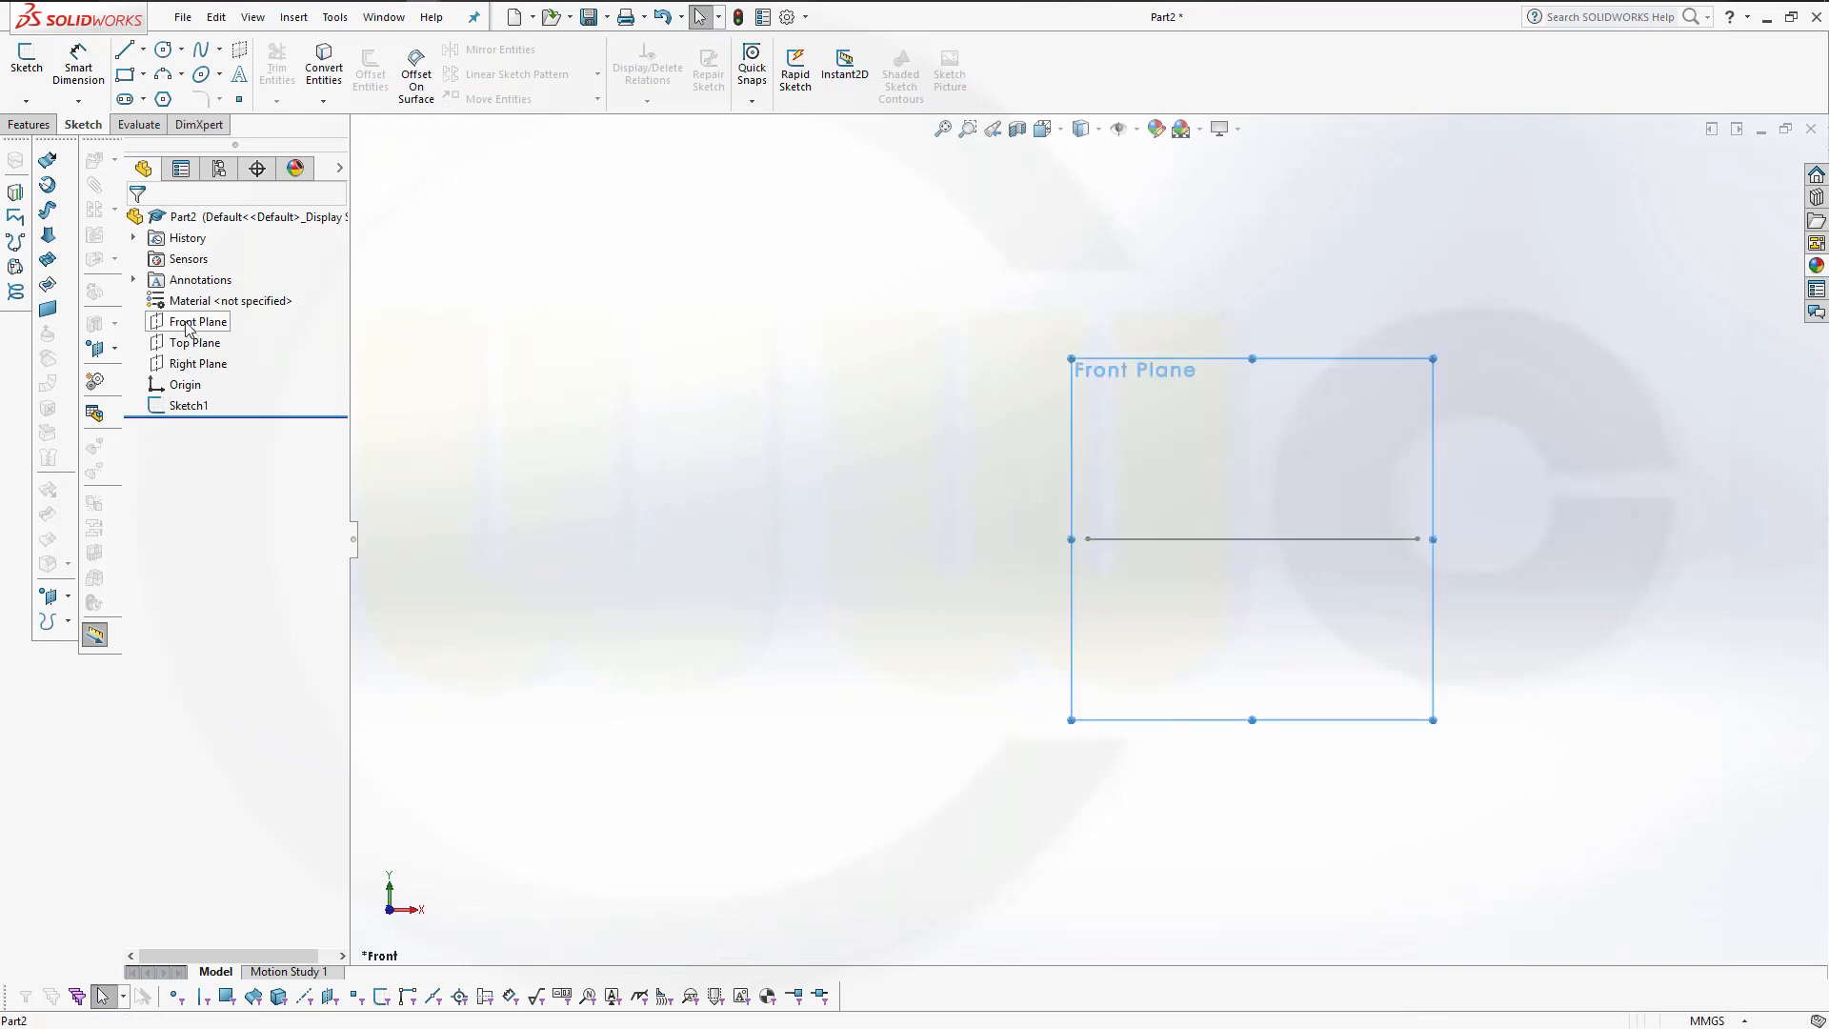
click(203, 295)
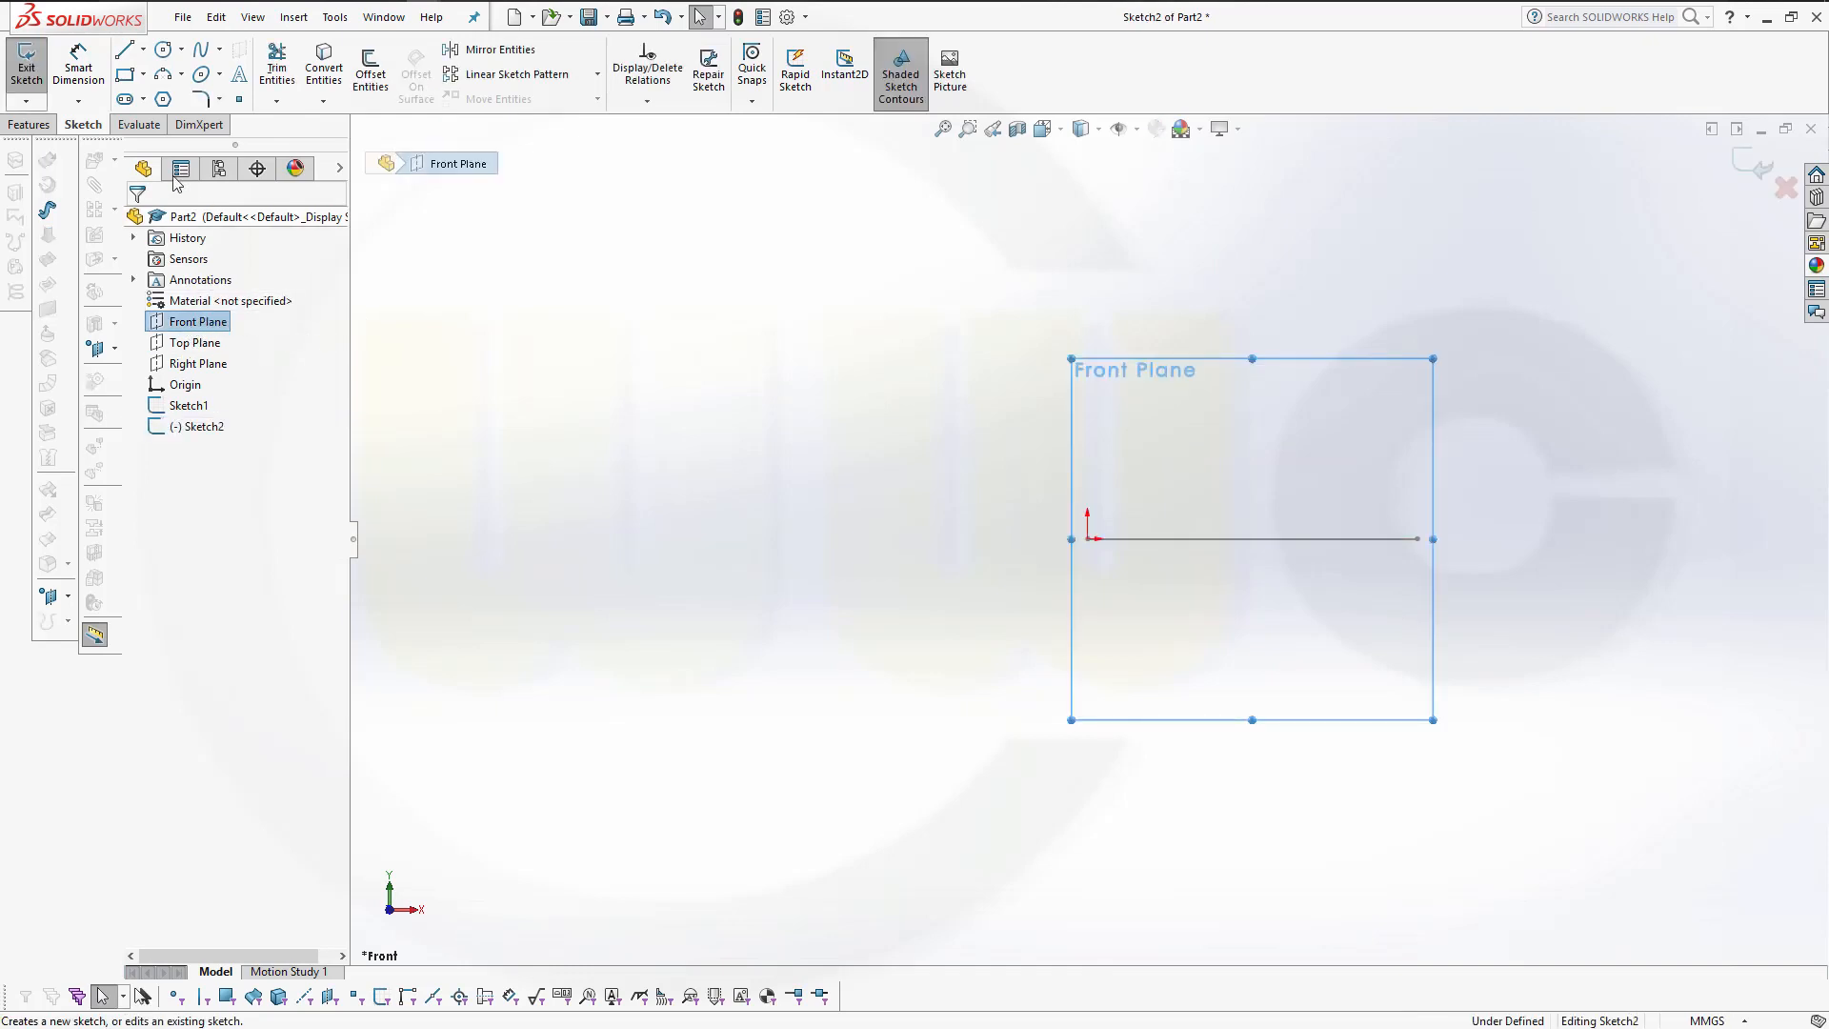
click(122, 49)
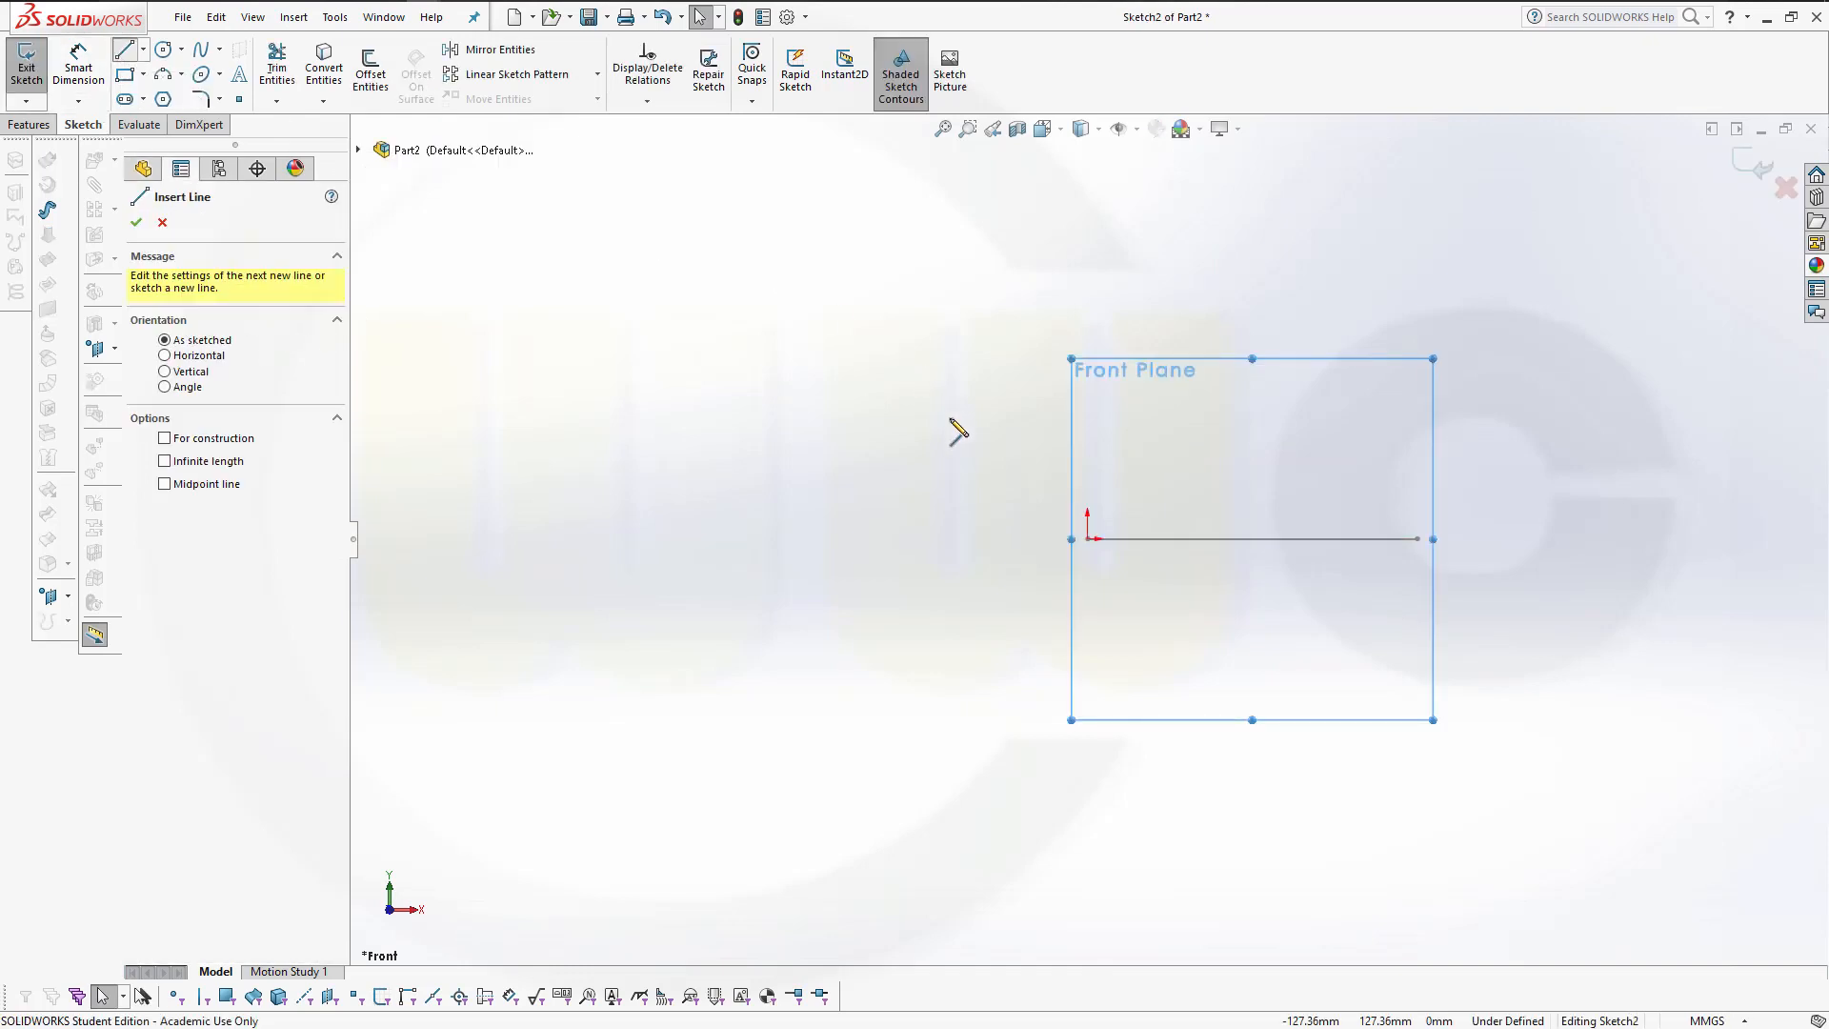
click(1088, 539)
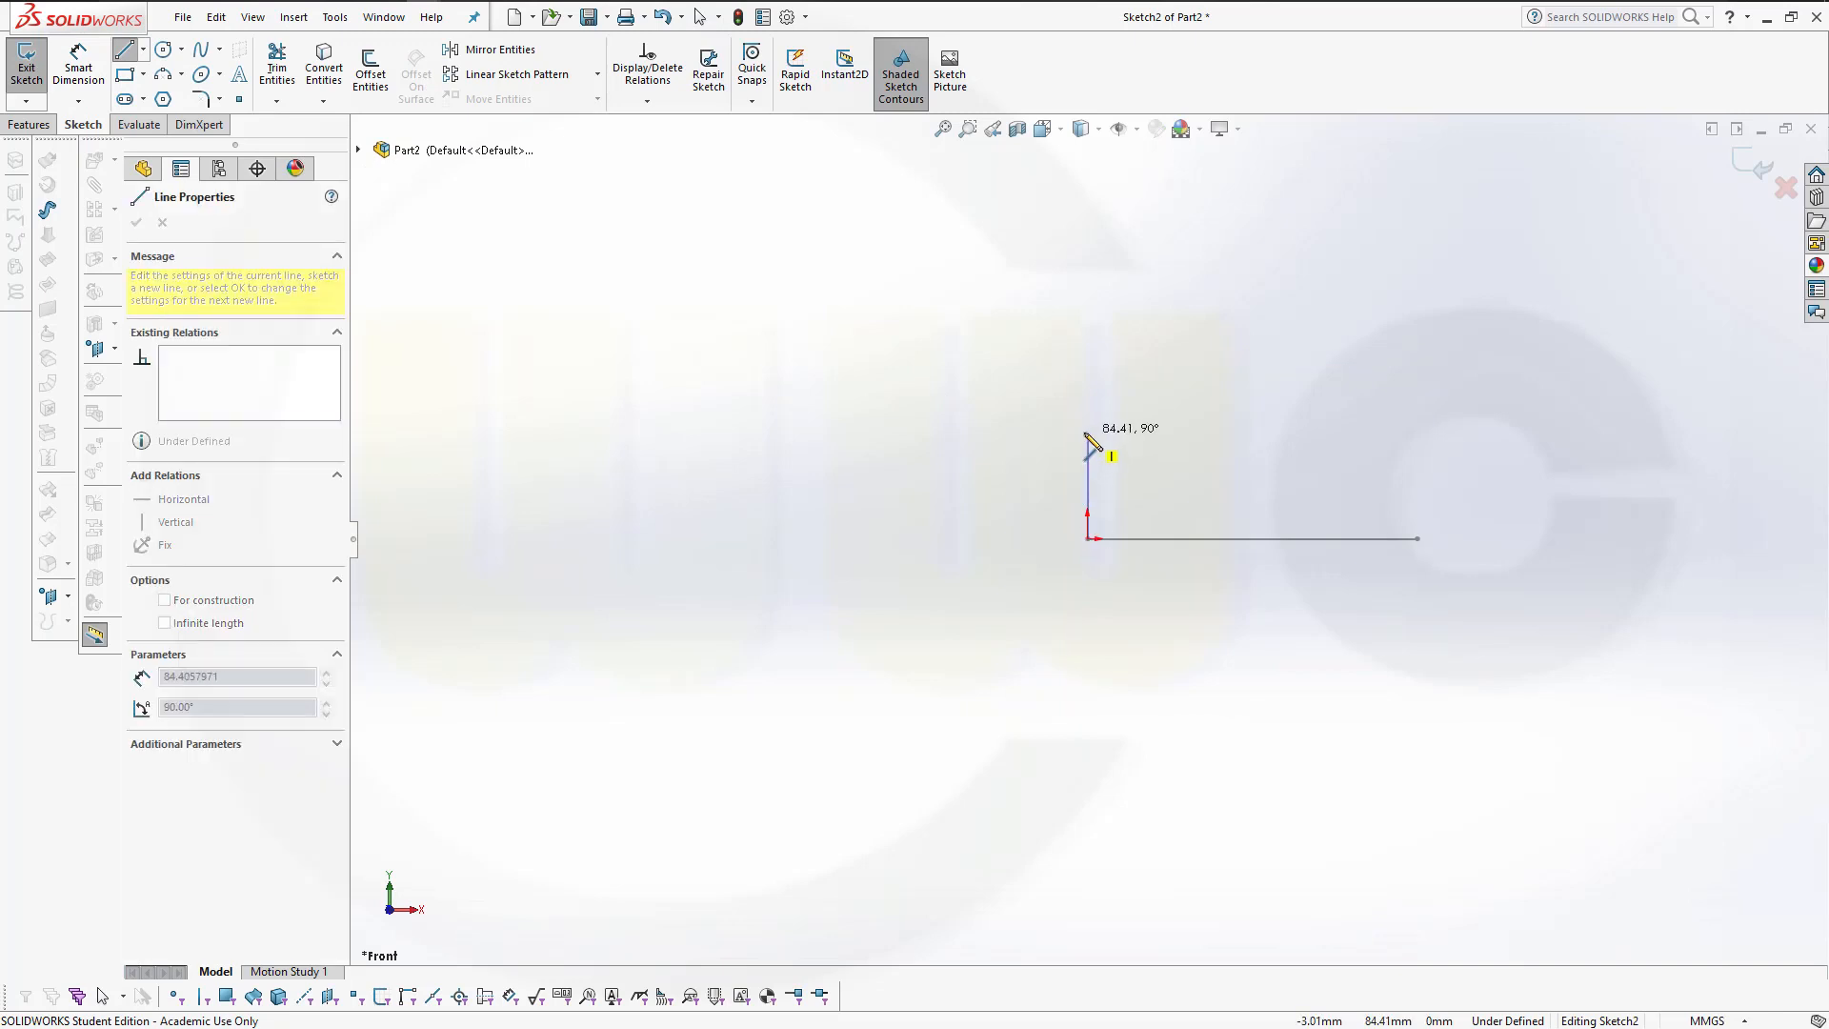
click(1088, 431)
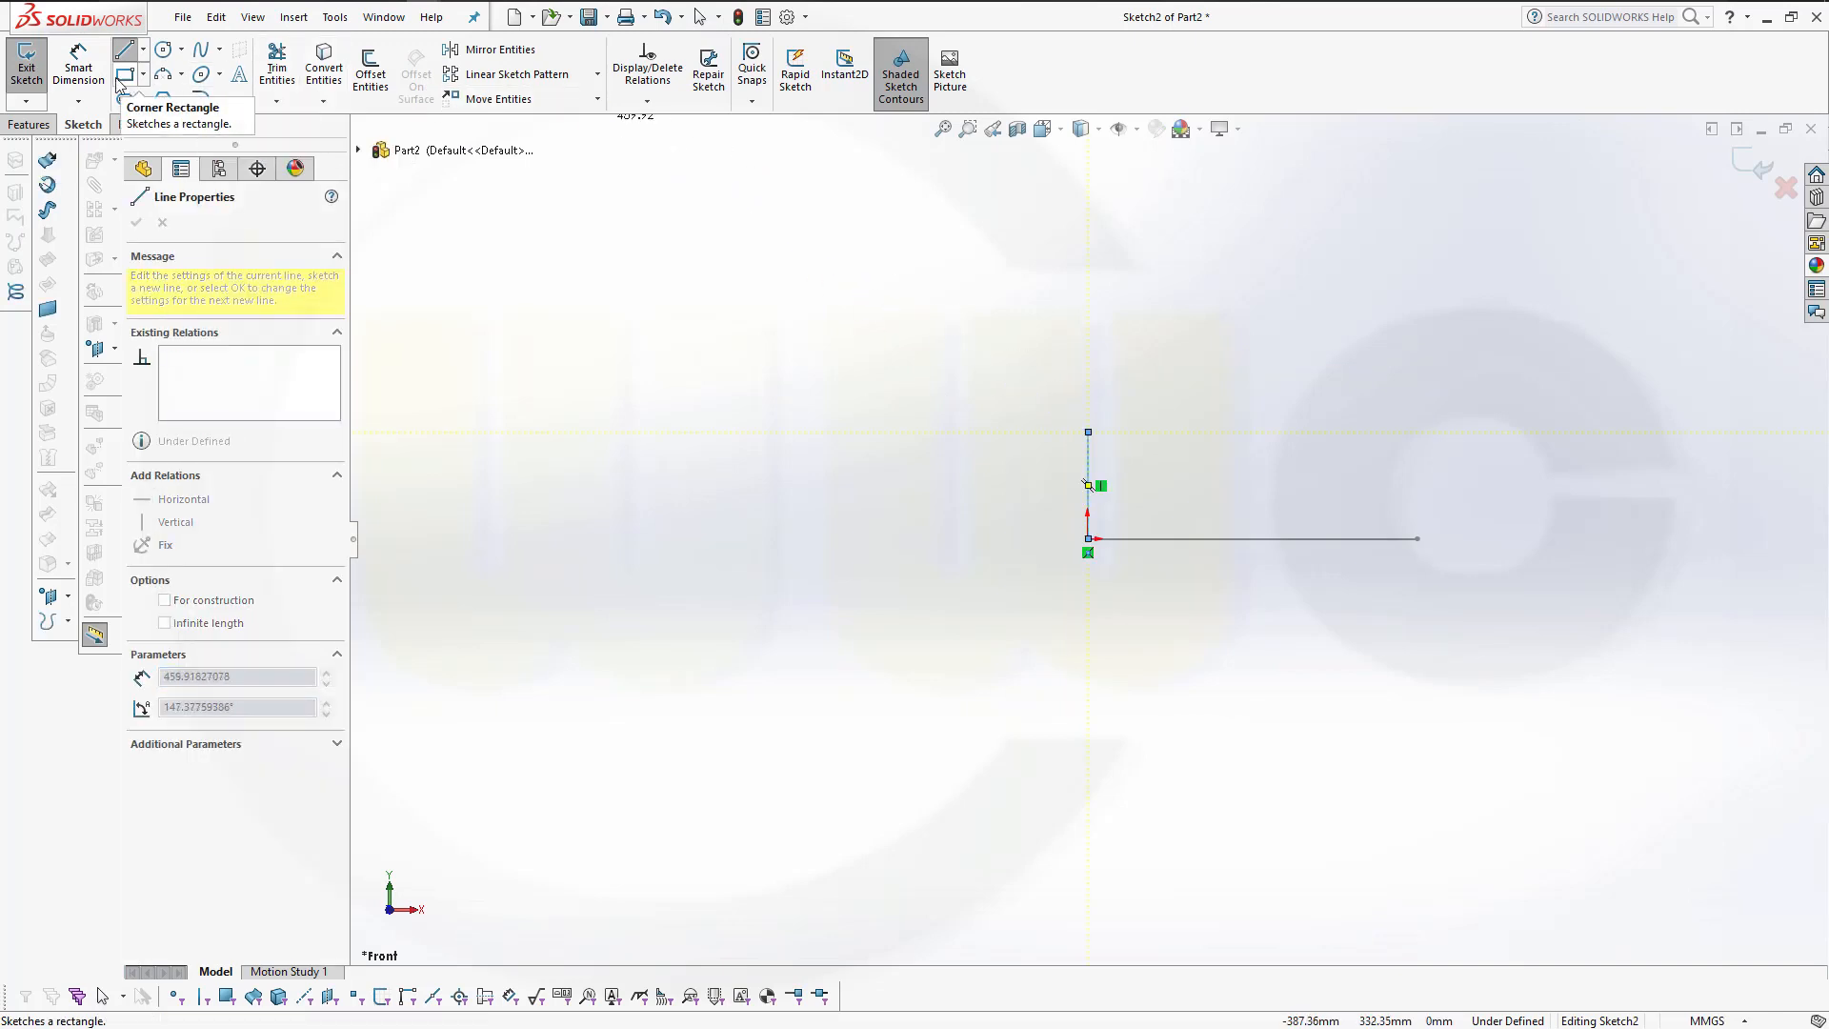
Dimension the vertical line's length as 50 mm and exit the sketch.
click(80, 69)
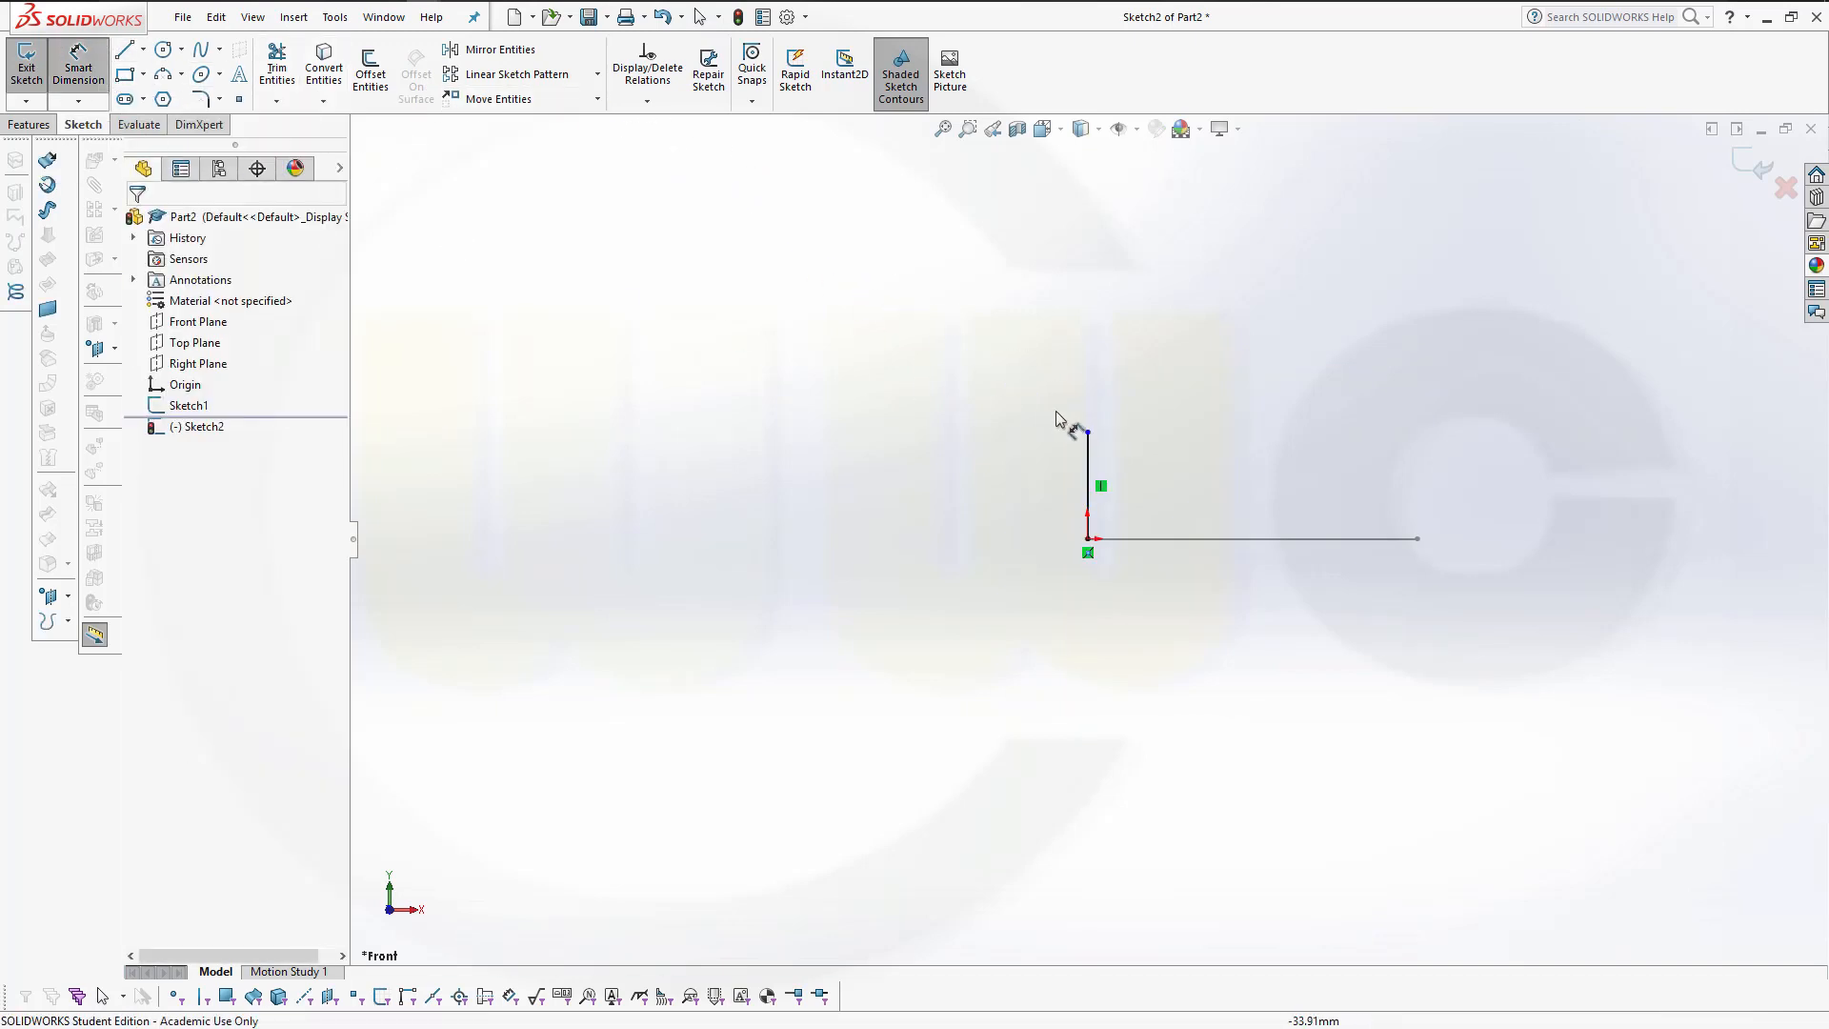
click(1088, 461)
click(1010, 462)
text(50)
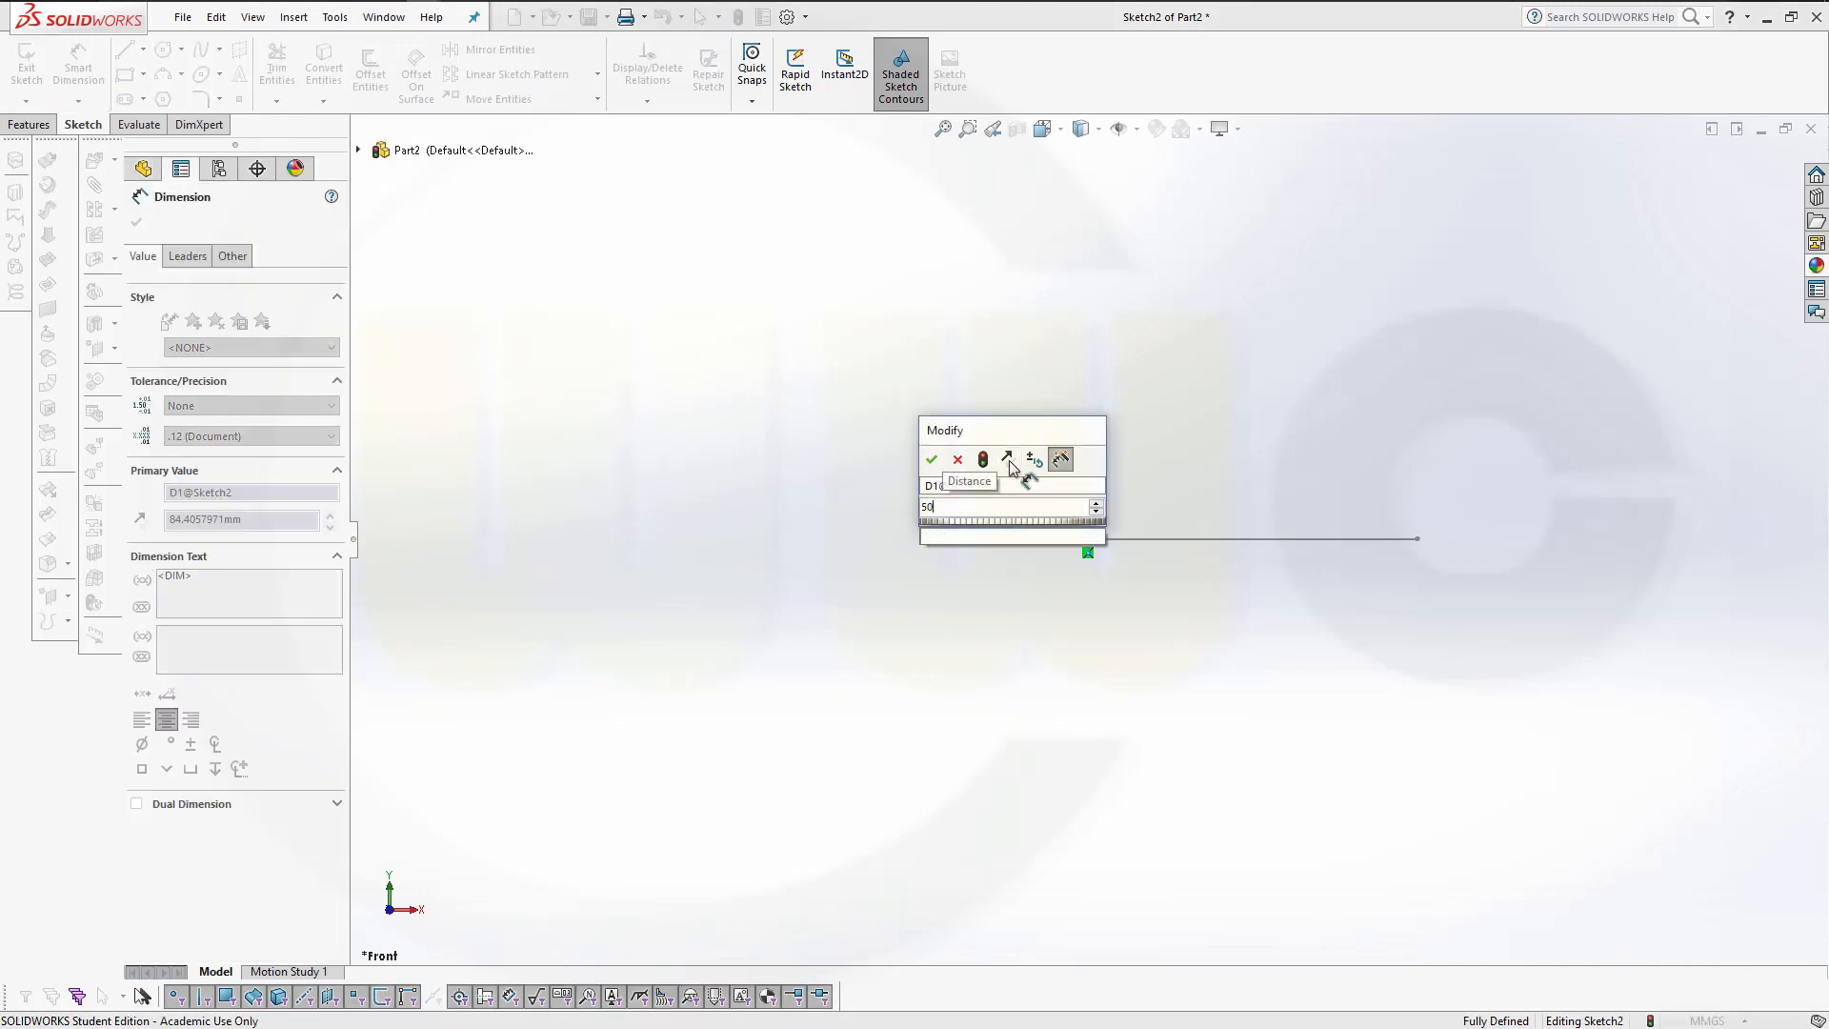
key(Return)
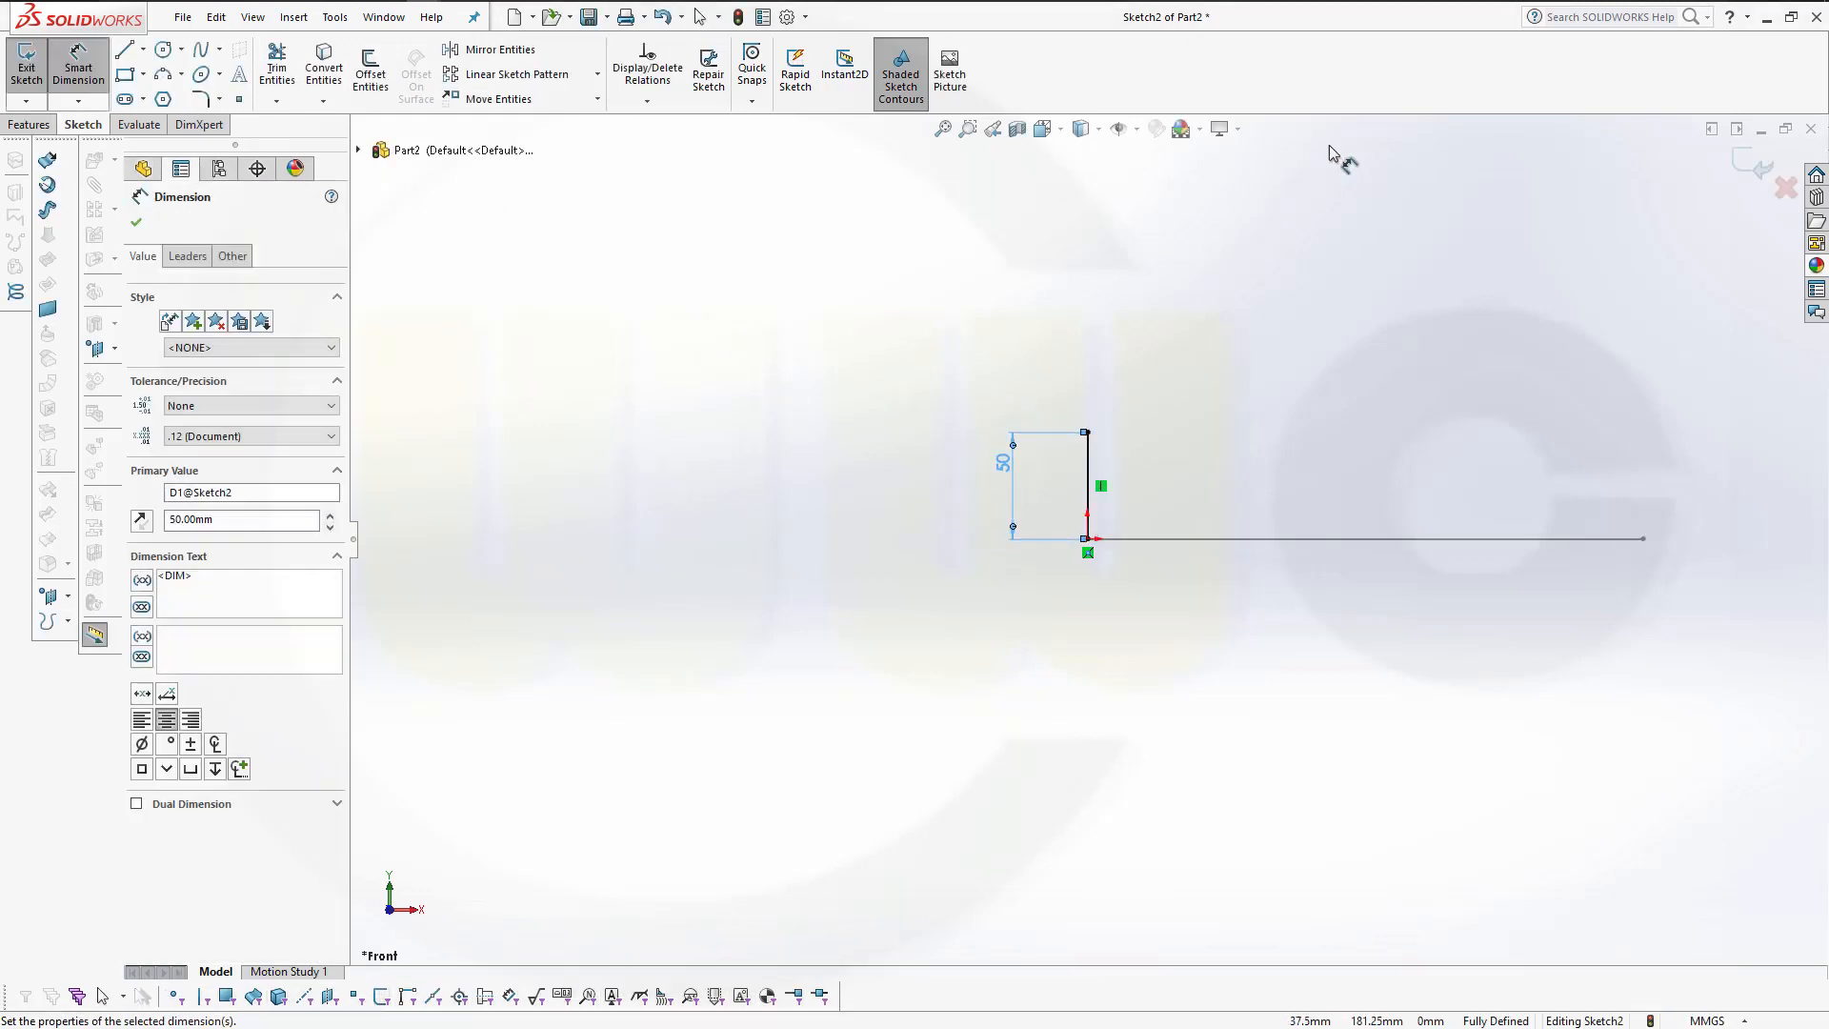
click(1762, 167)
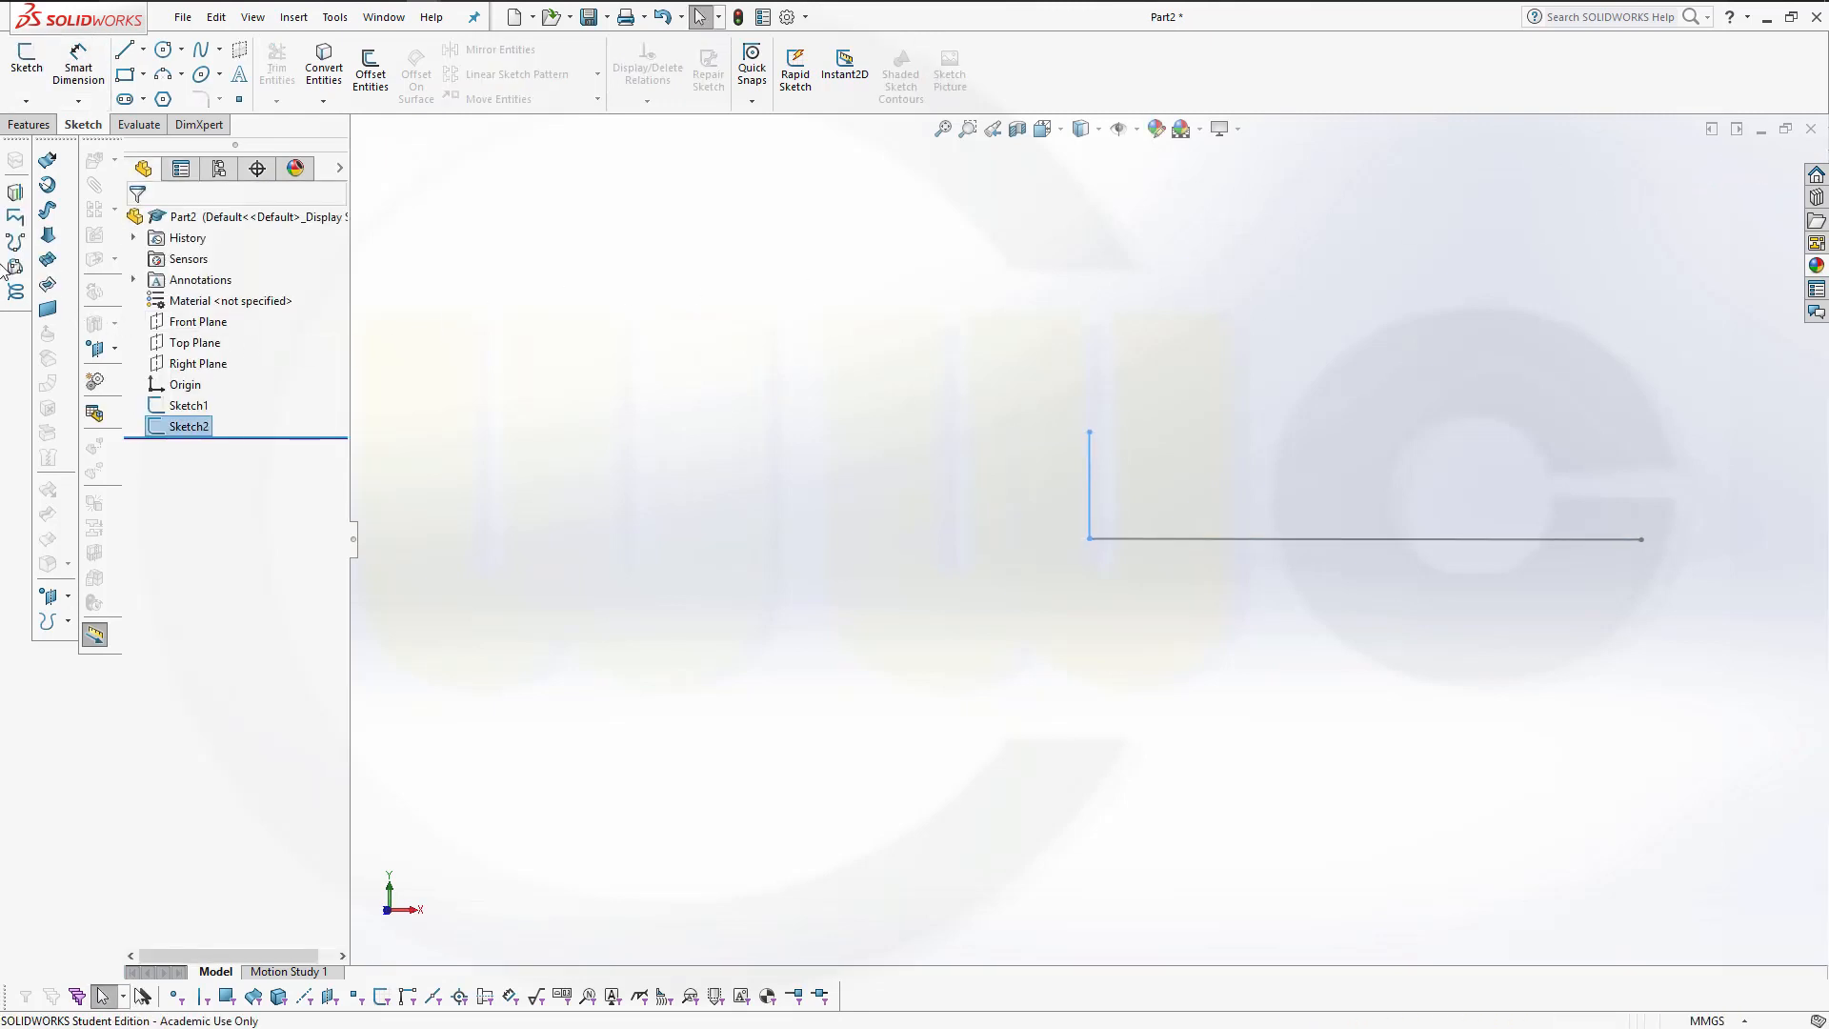
Start a Surface-Sweep with the vertical line as the profile and the horizontal line as the path.
click(53, 212)
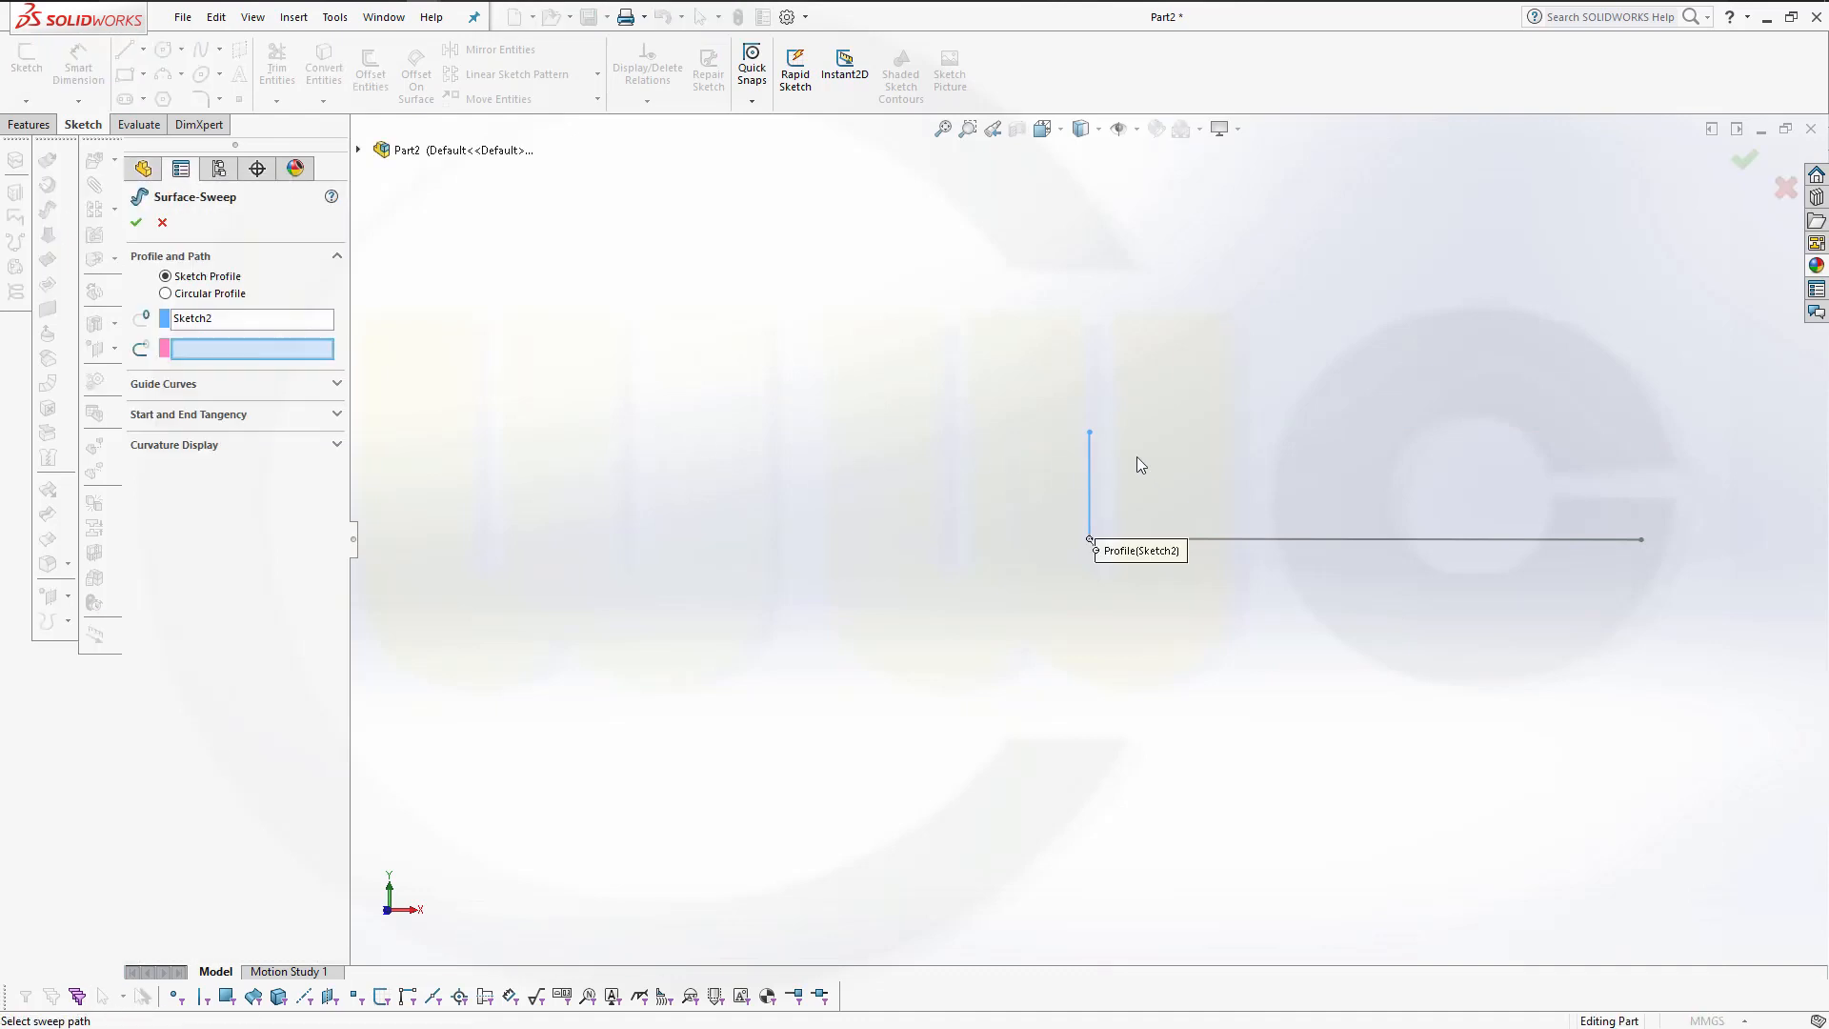
click(216, 350)
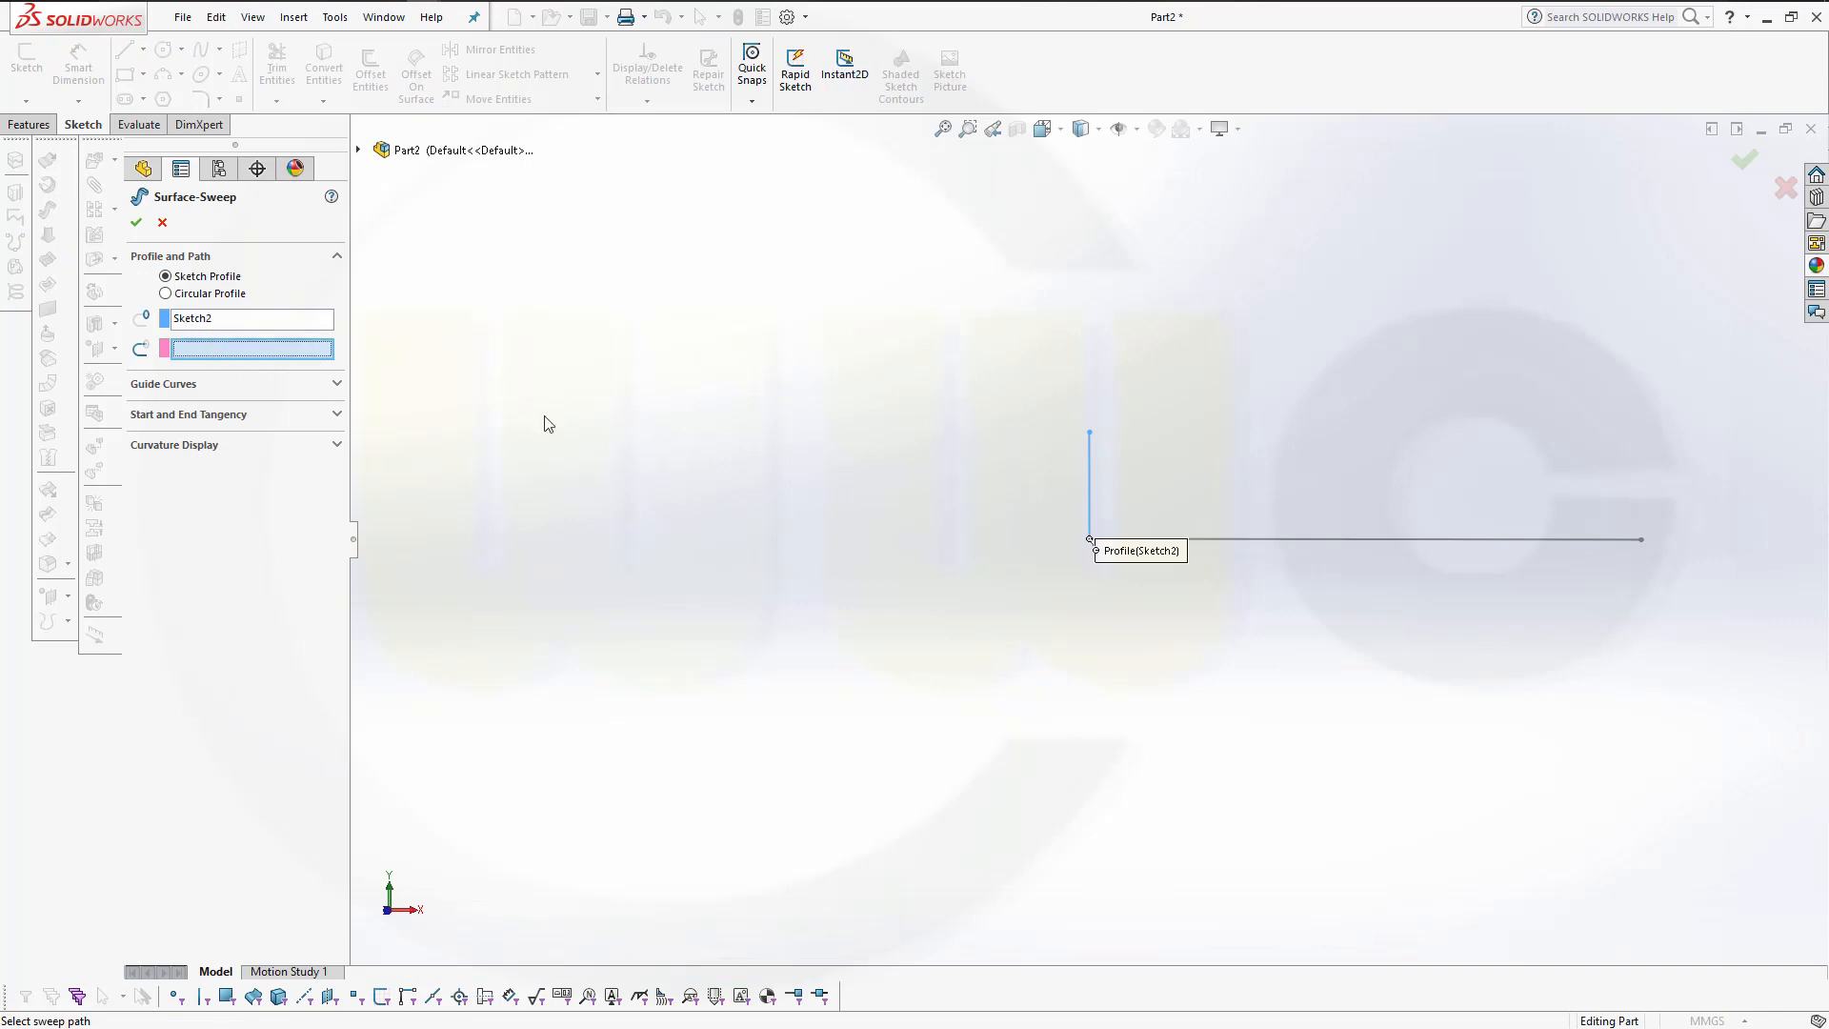
click(1259, 539)
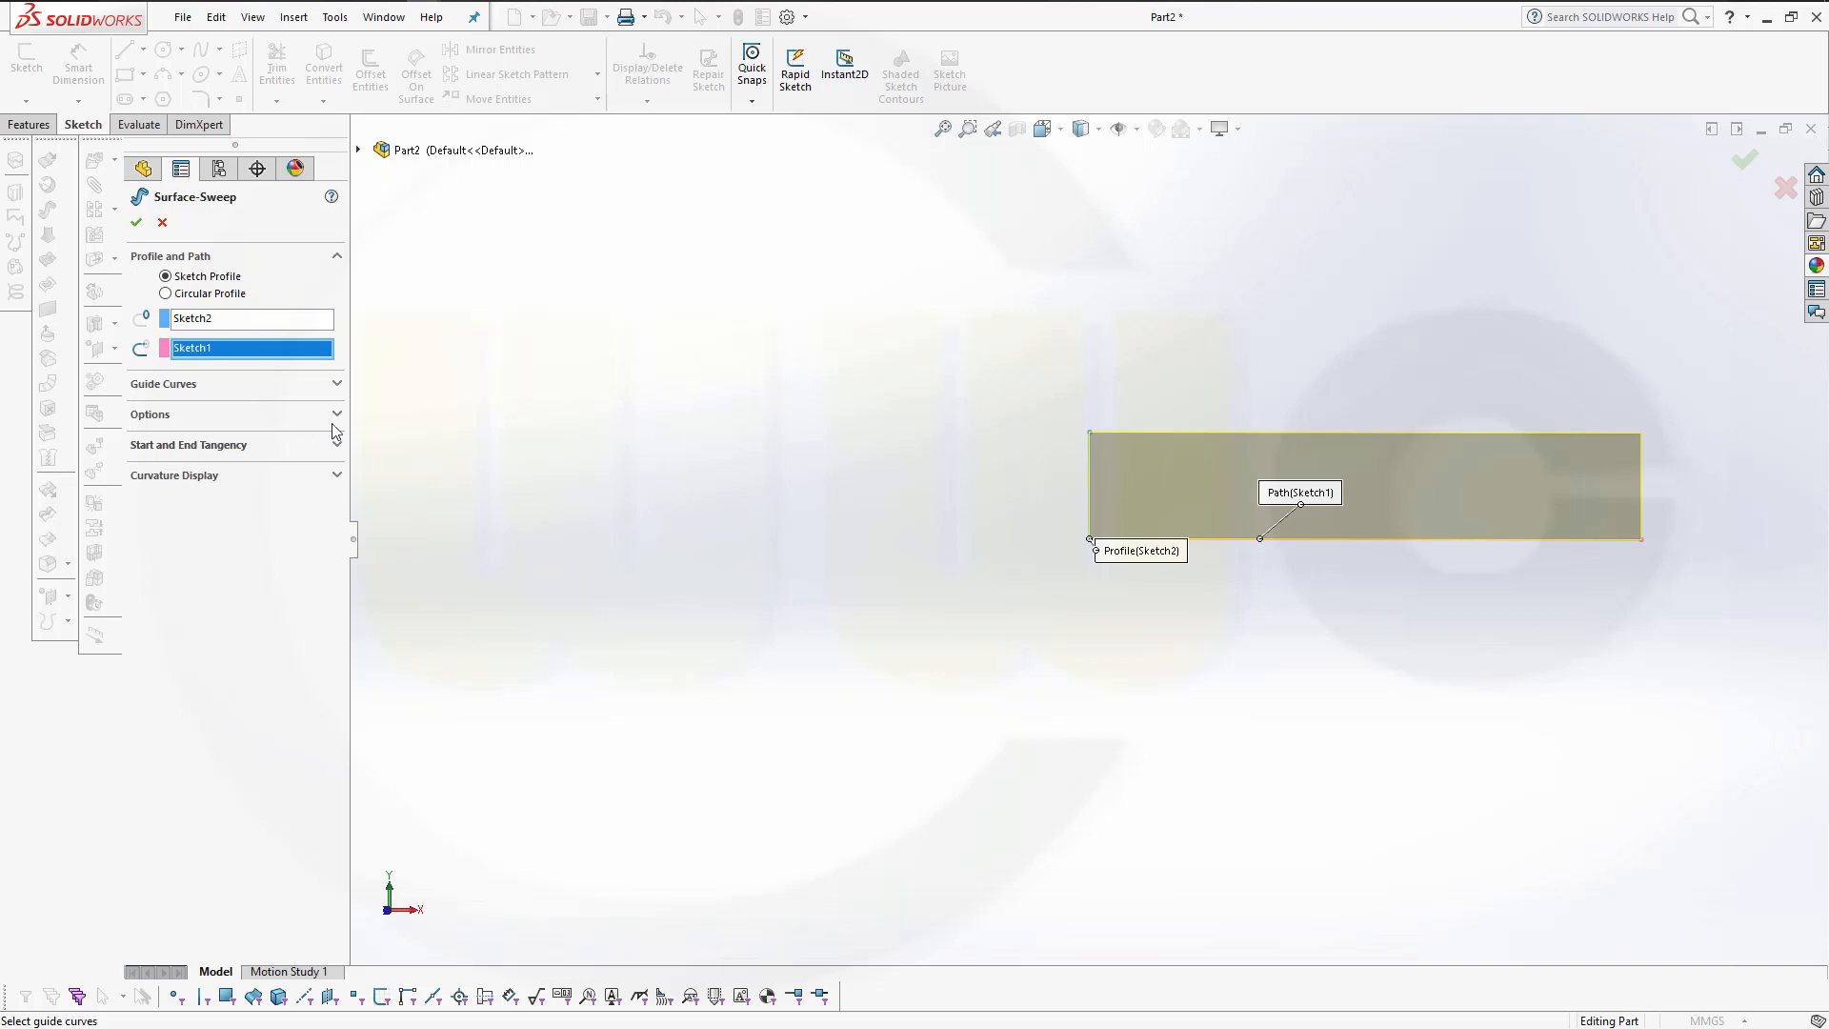
Set the sweep's profile twist to Specify Twist Value at 45 degrees and create the surface.
click(336, 415)
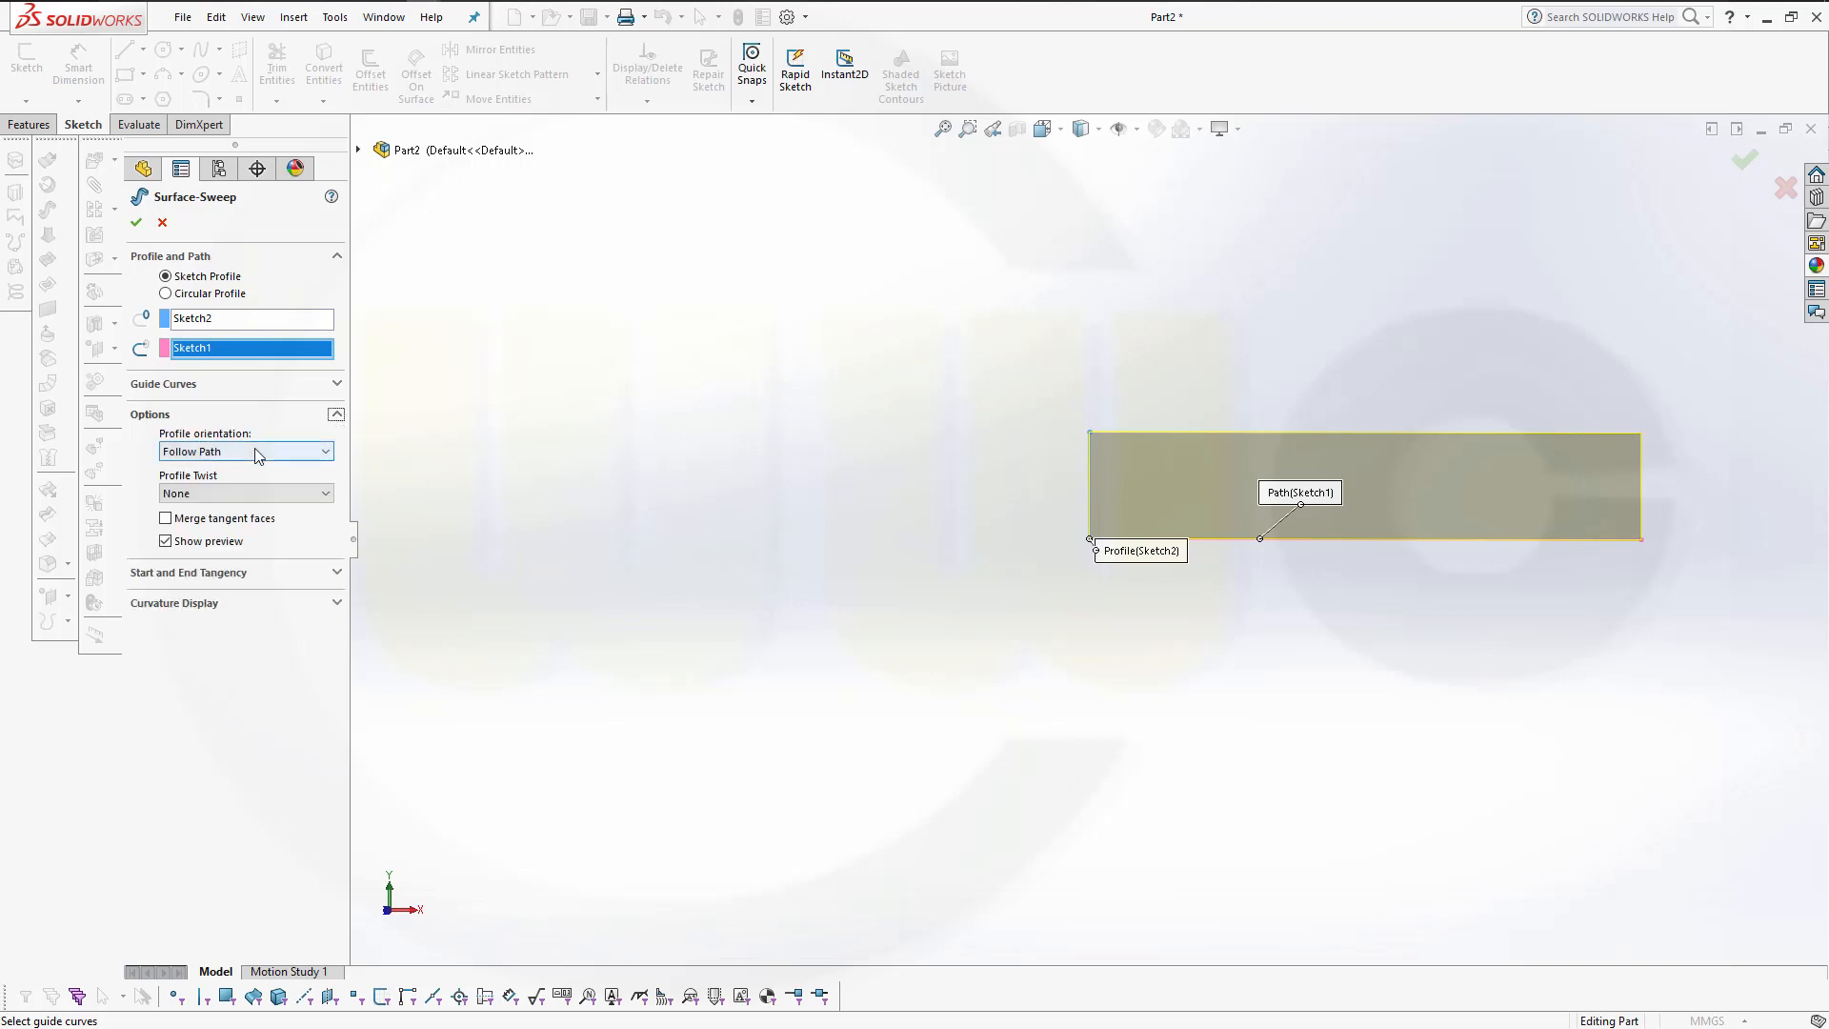
click(325, 495)
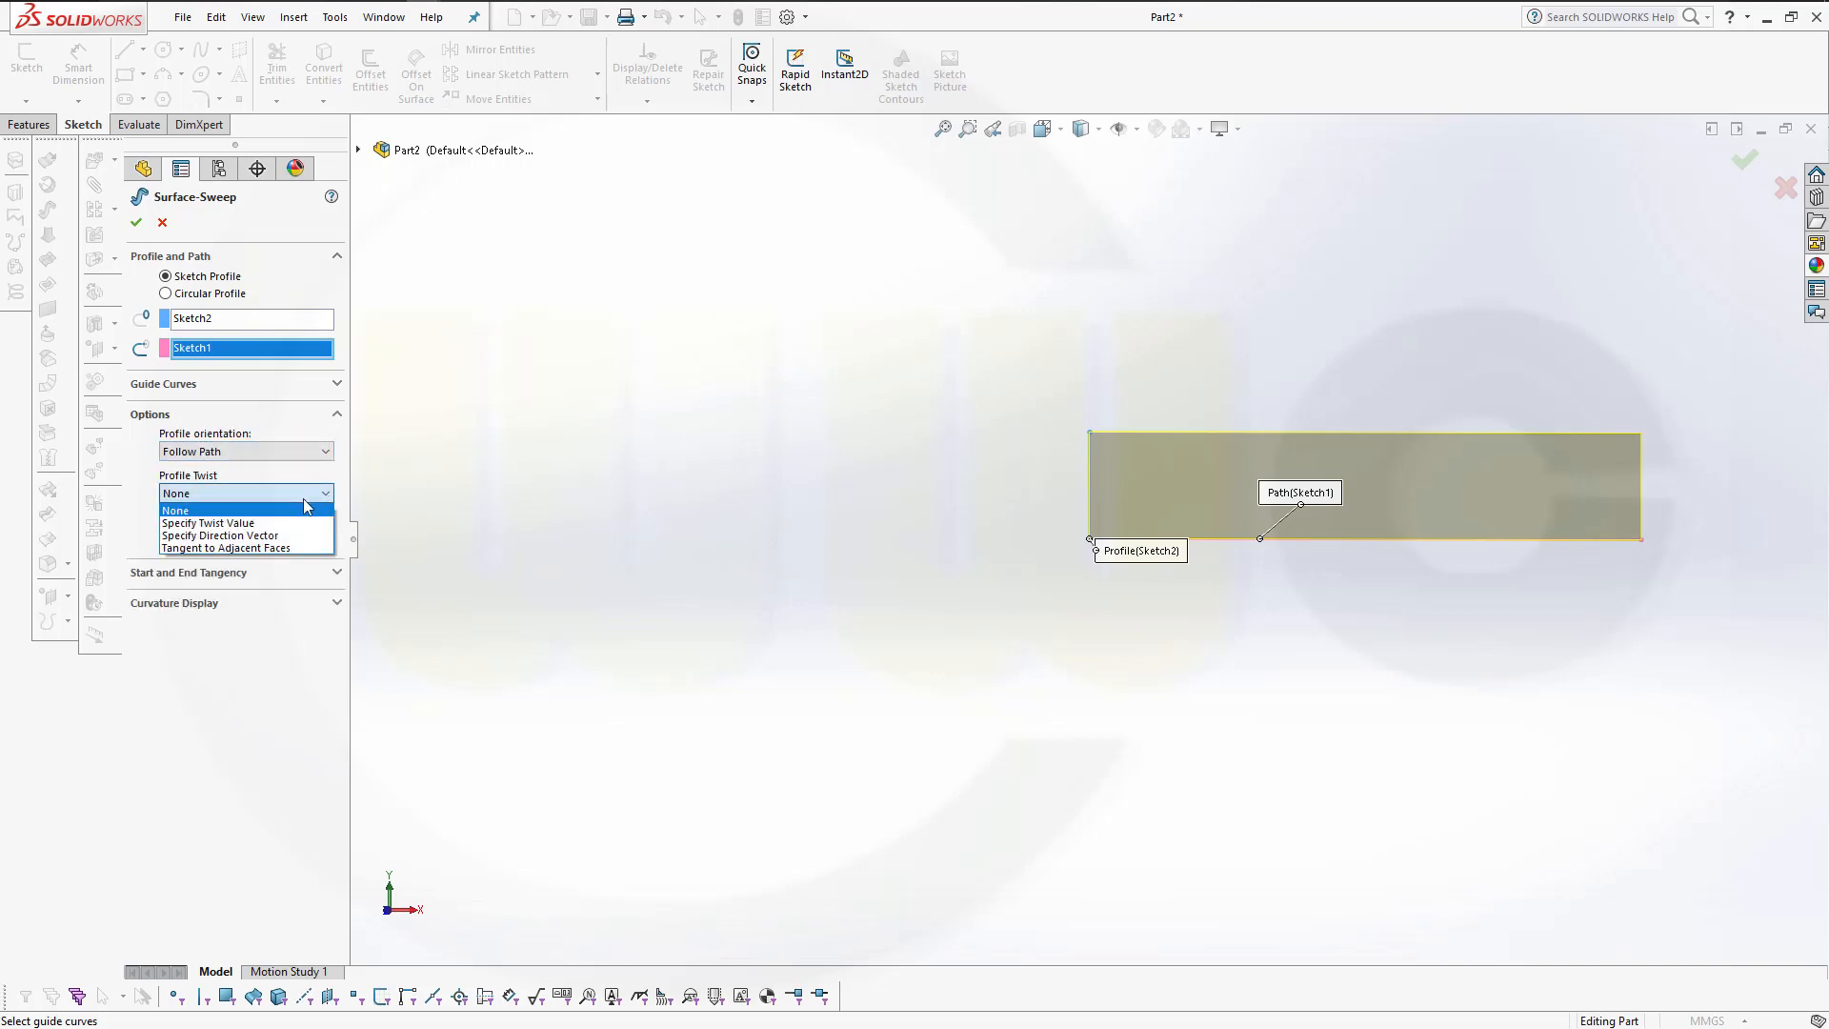
click(281, 523)
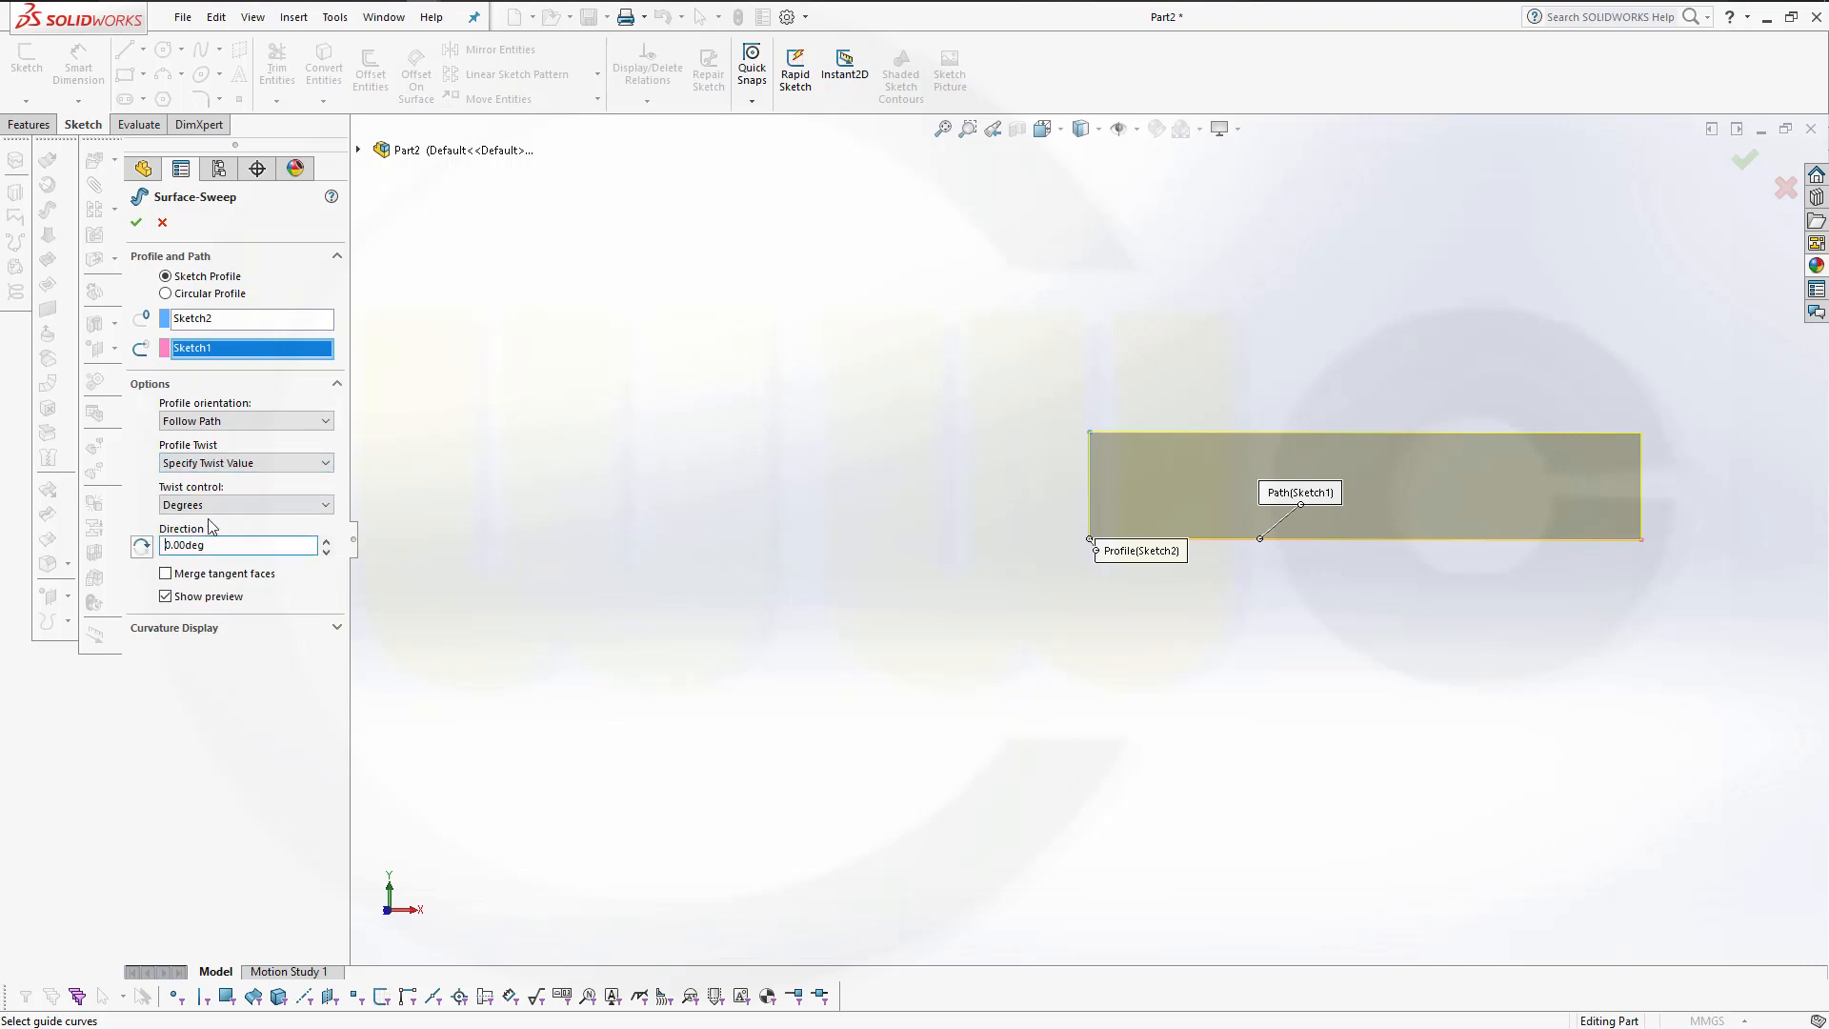
right_click(29, 530)
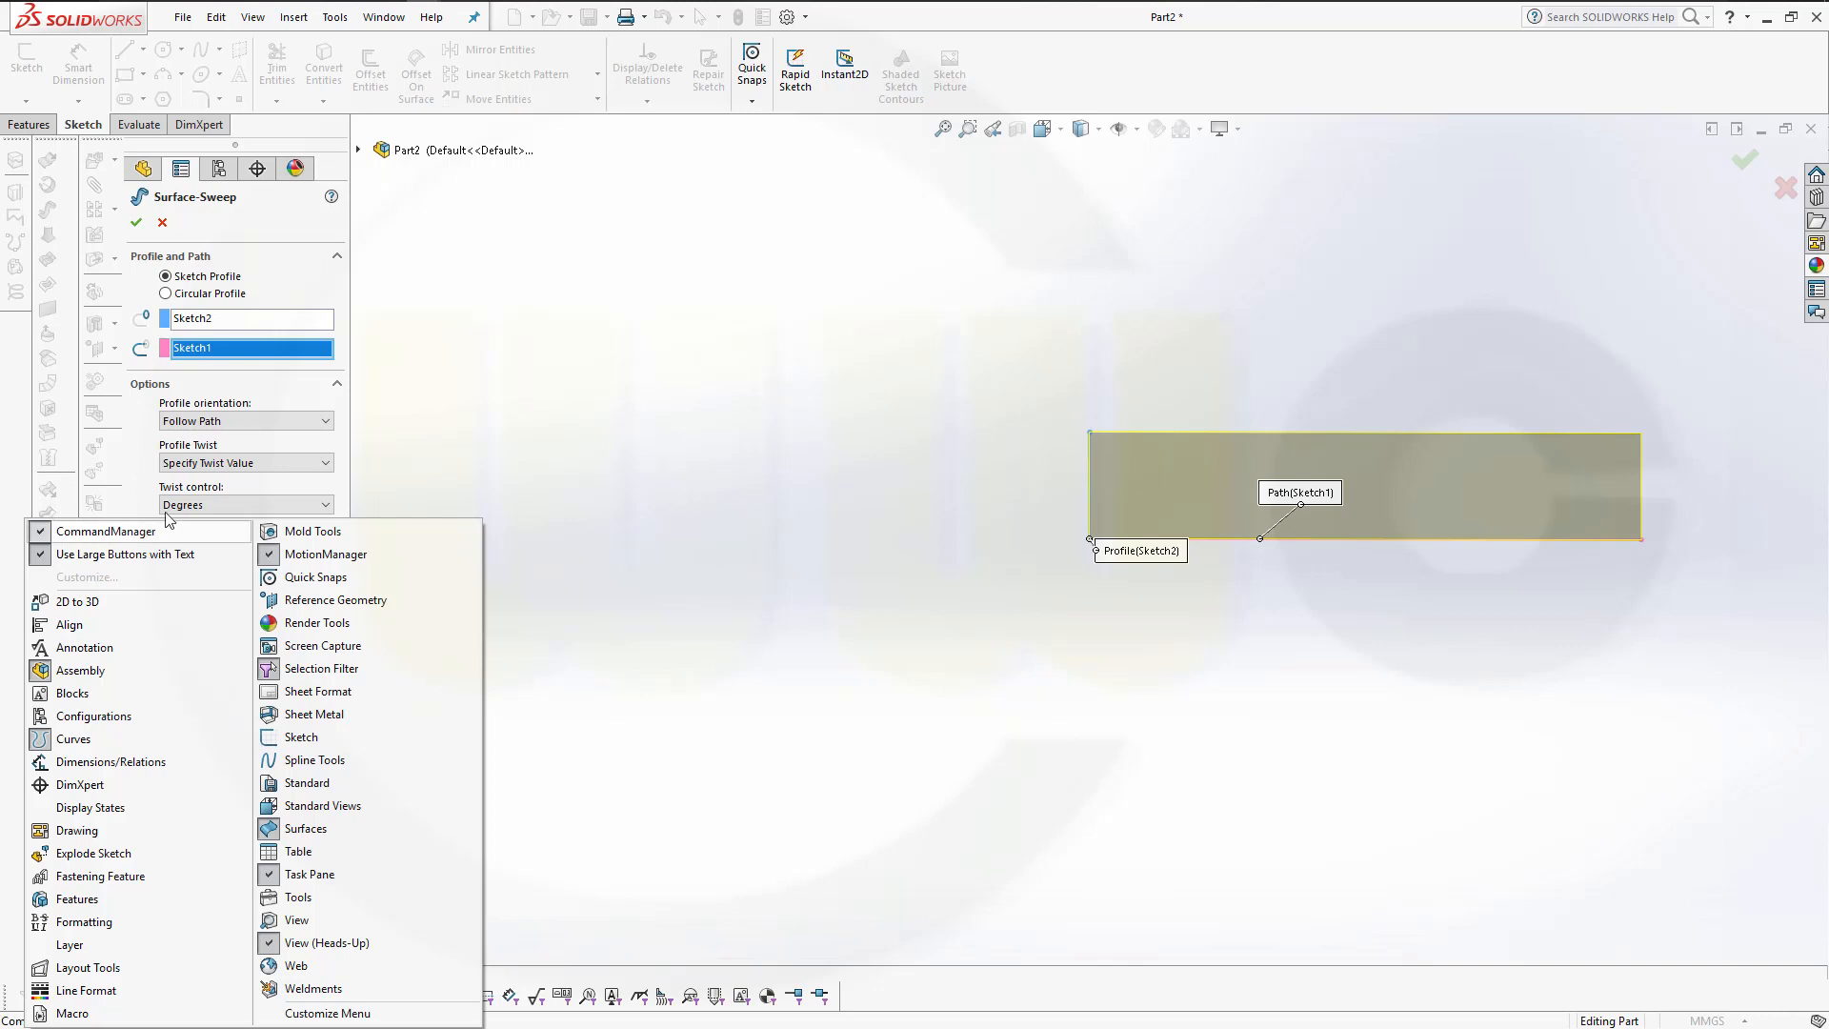
click(514, 476)
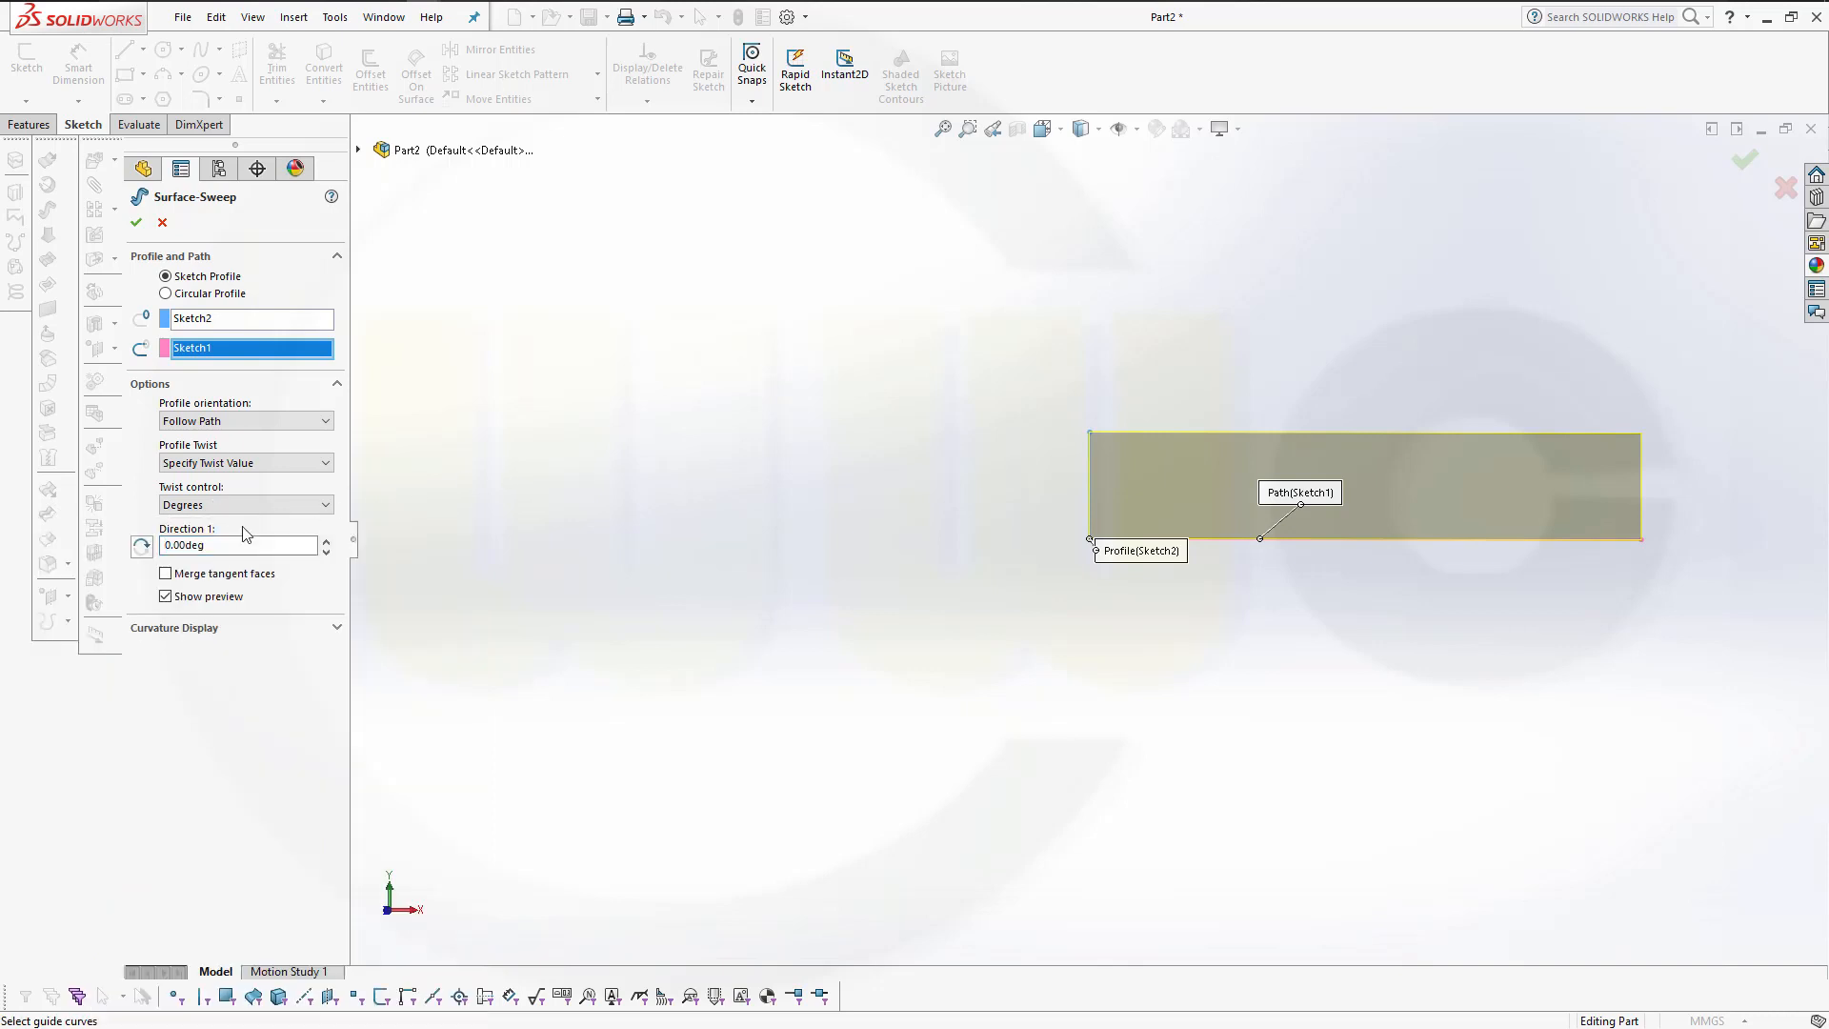
drag(214, 546, 16, 526)
key(Return)
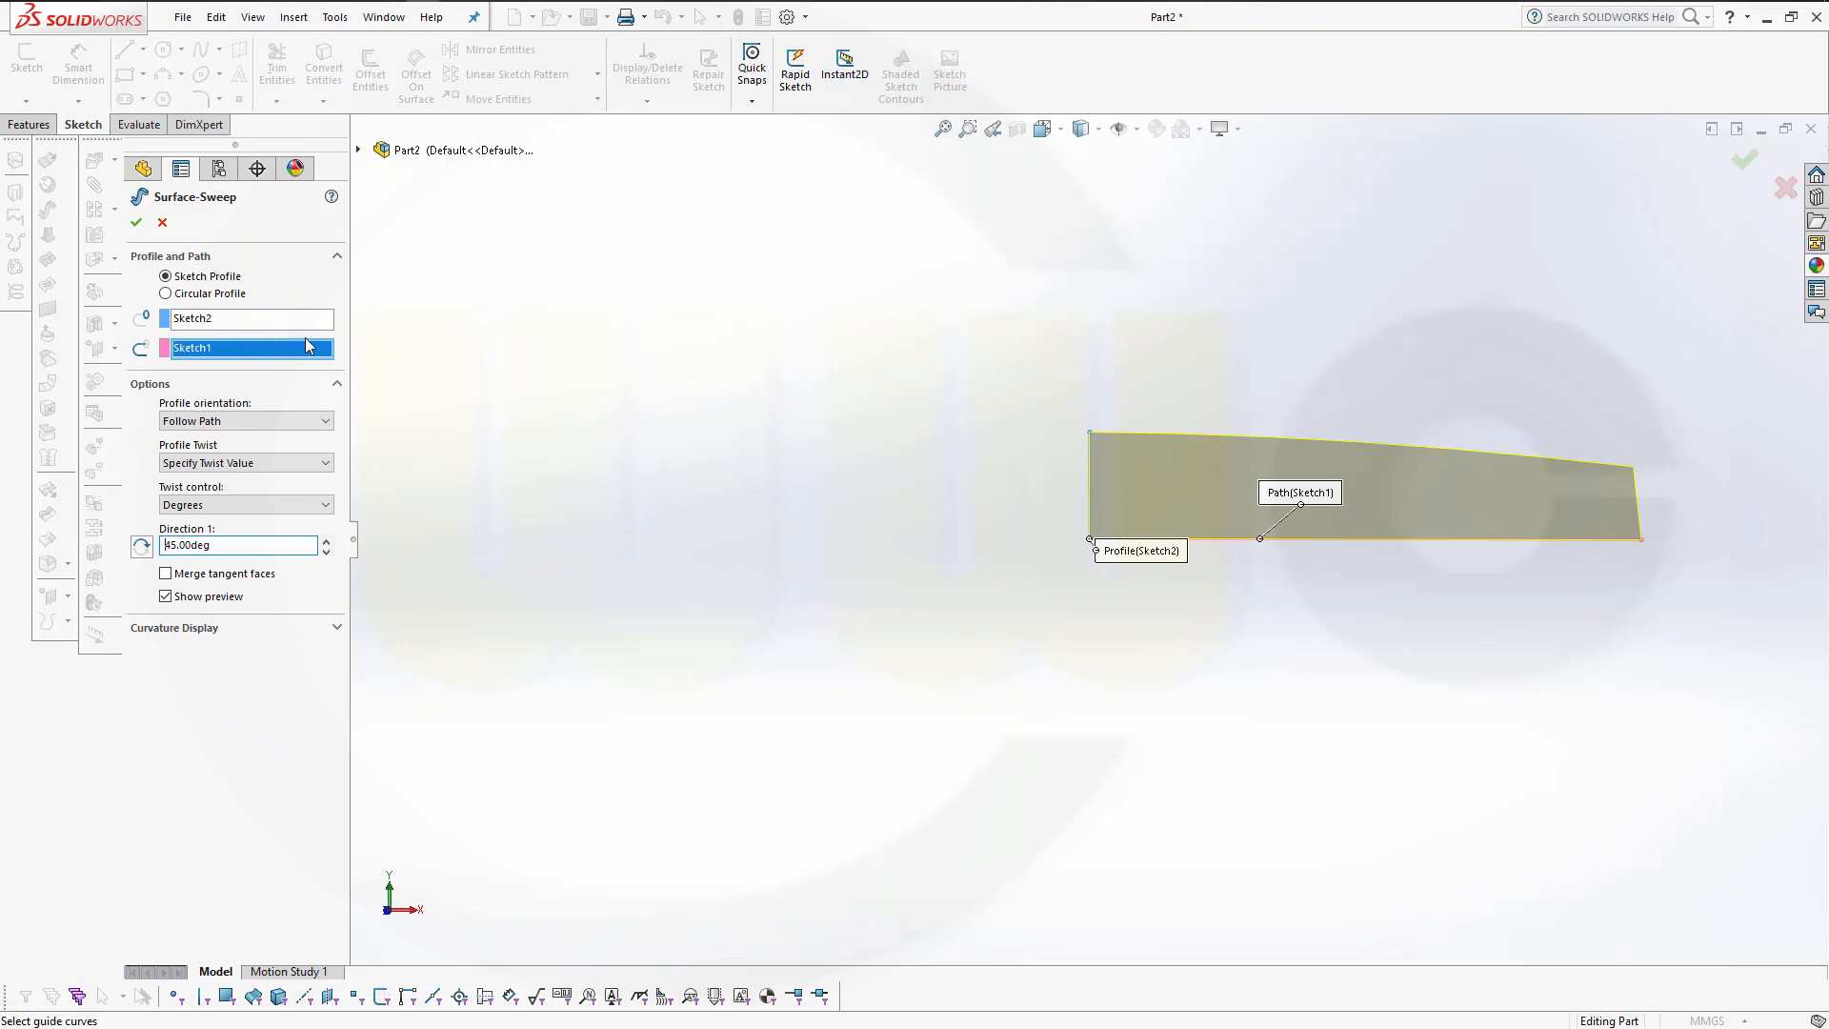
click(138, 224)
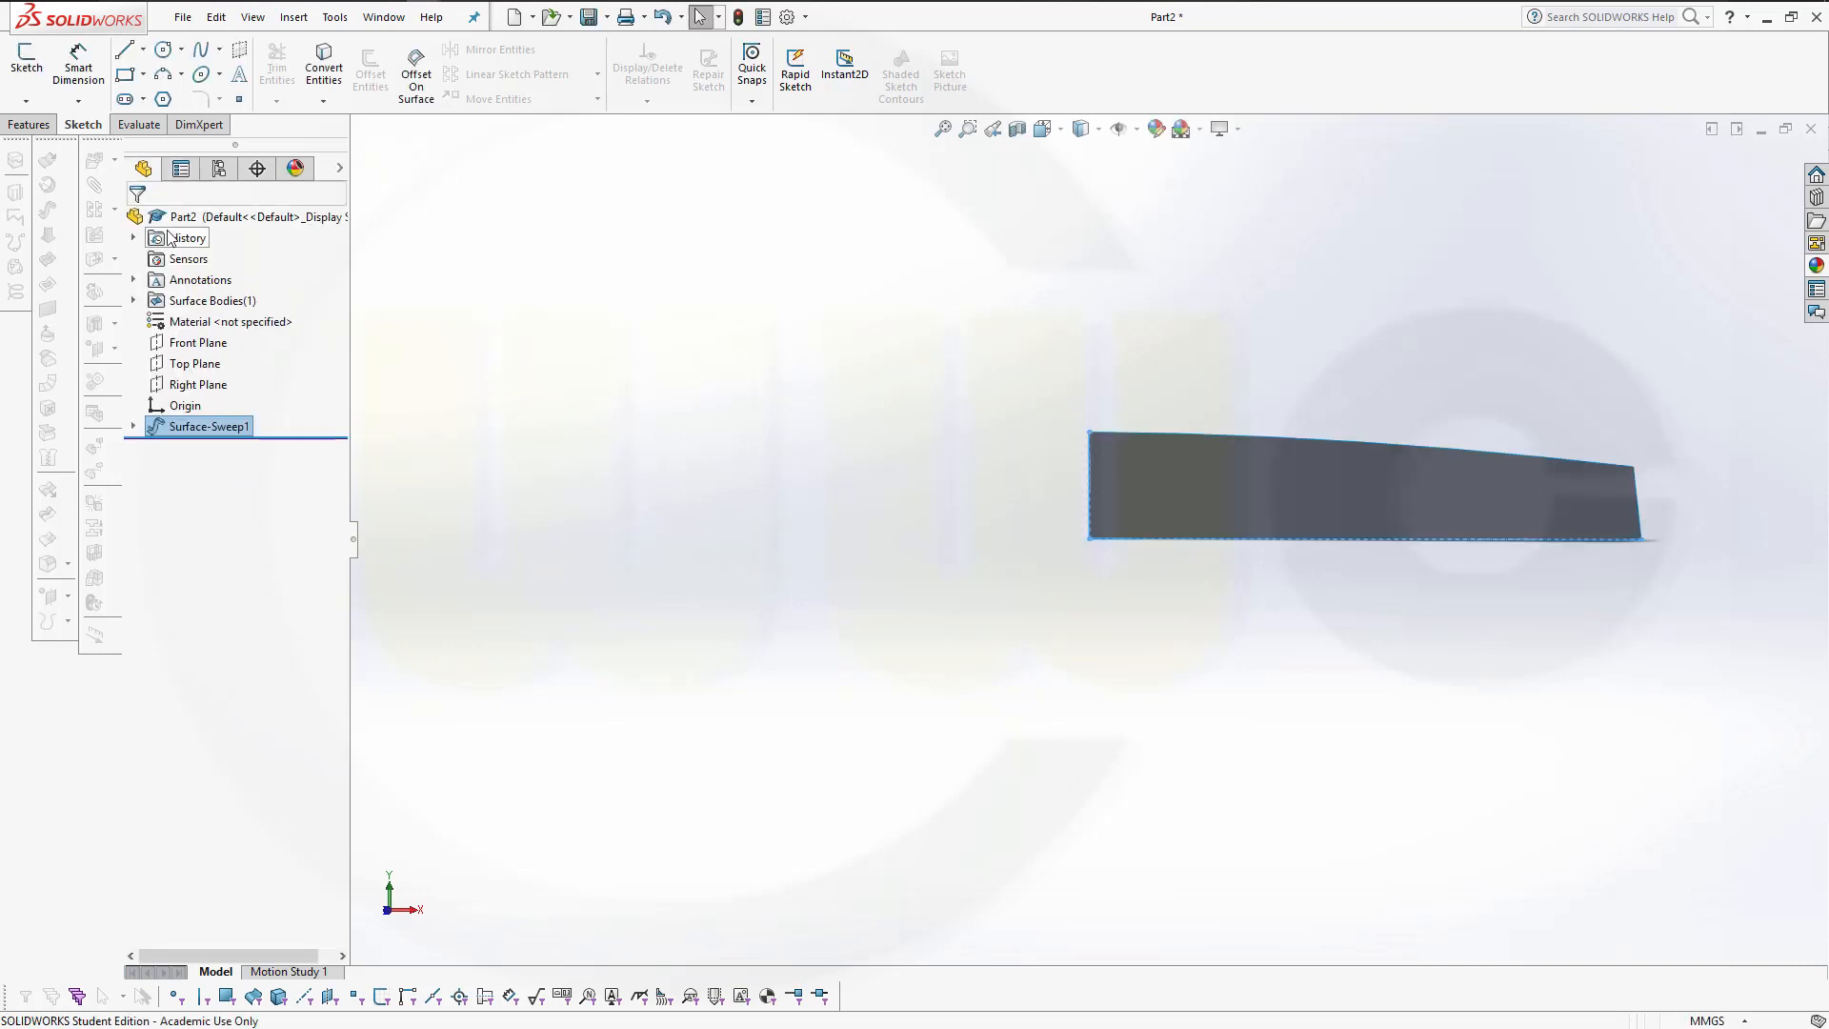
Start a new sketch on the Front Plane and orient the model to the Front view.
mouse_move(992, 392)
shift+middle_down()
mouse_move(980, 341)
mouse_move(985, 375)
shift+middle_up()
mouse_move(1423, 425)
middle_down()
mouse_move(1347, 382)
mouse_move(1417, 410)
middle_up()
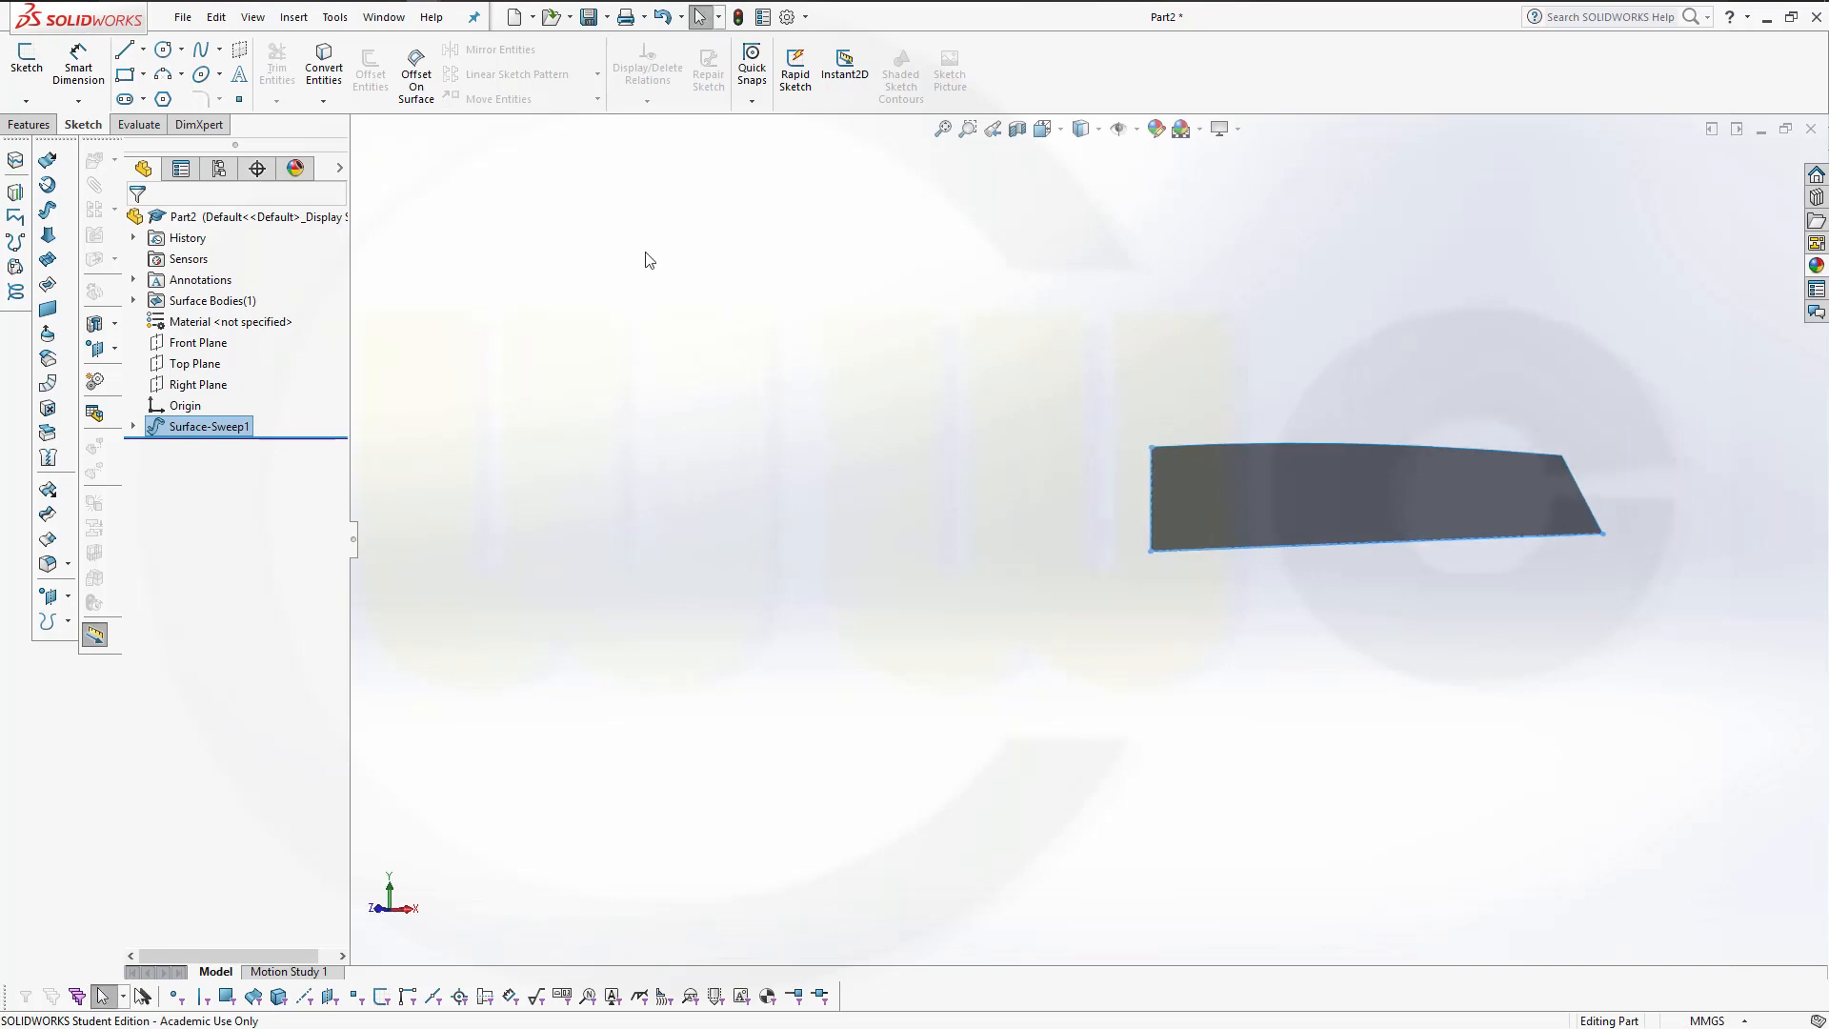
click(533, 225)
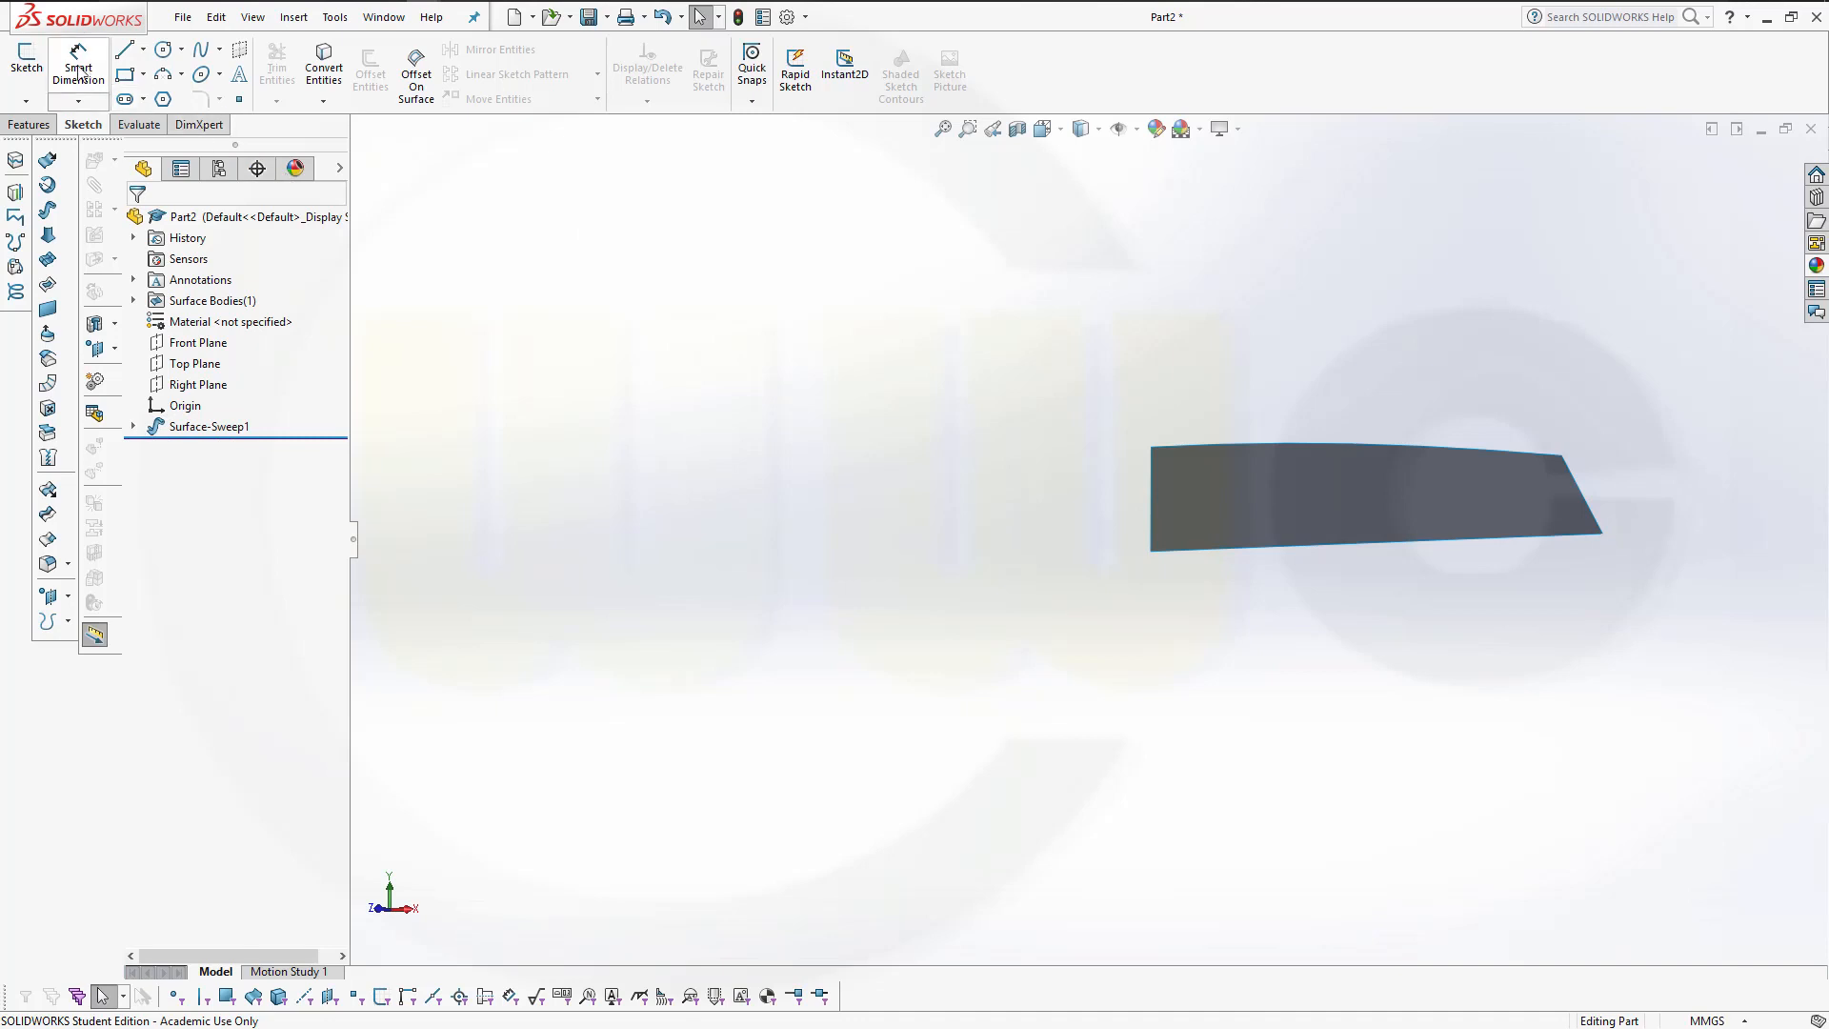
click(27, 57)
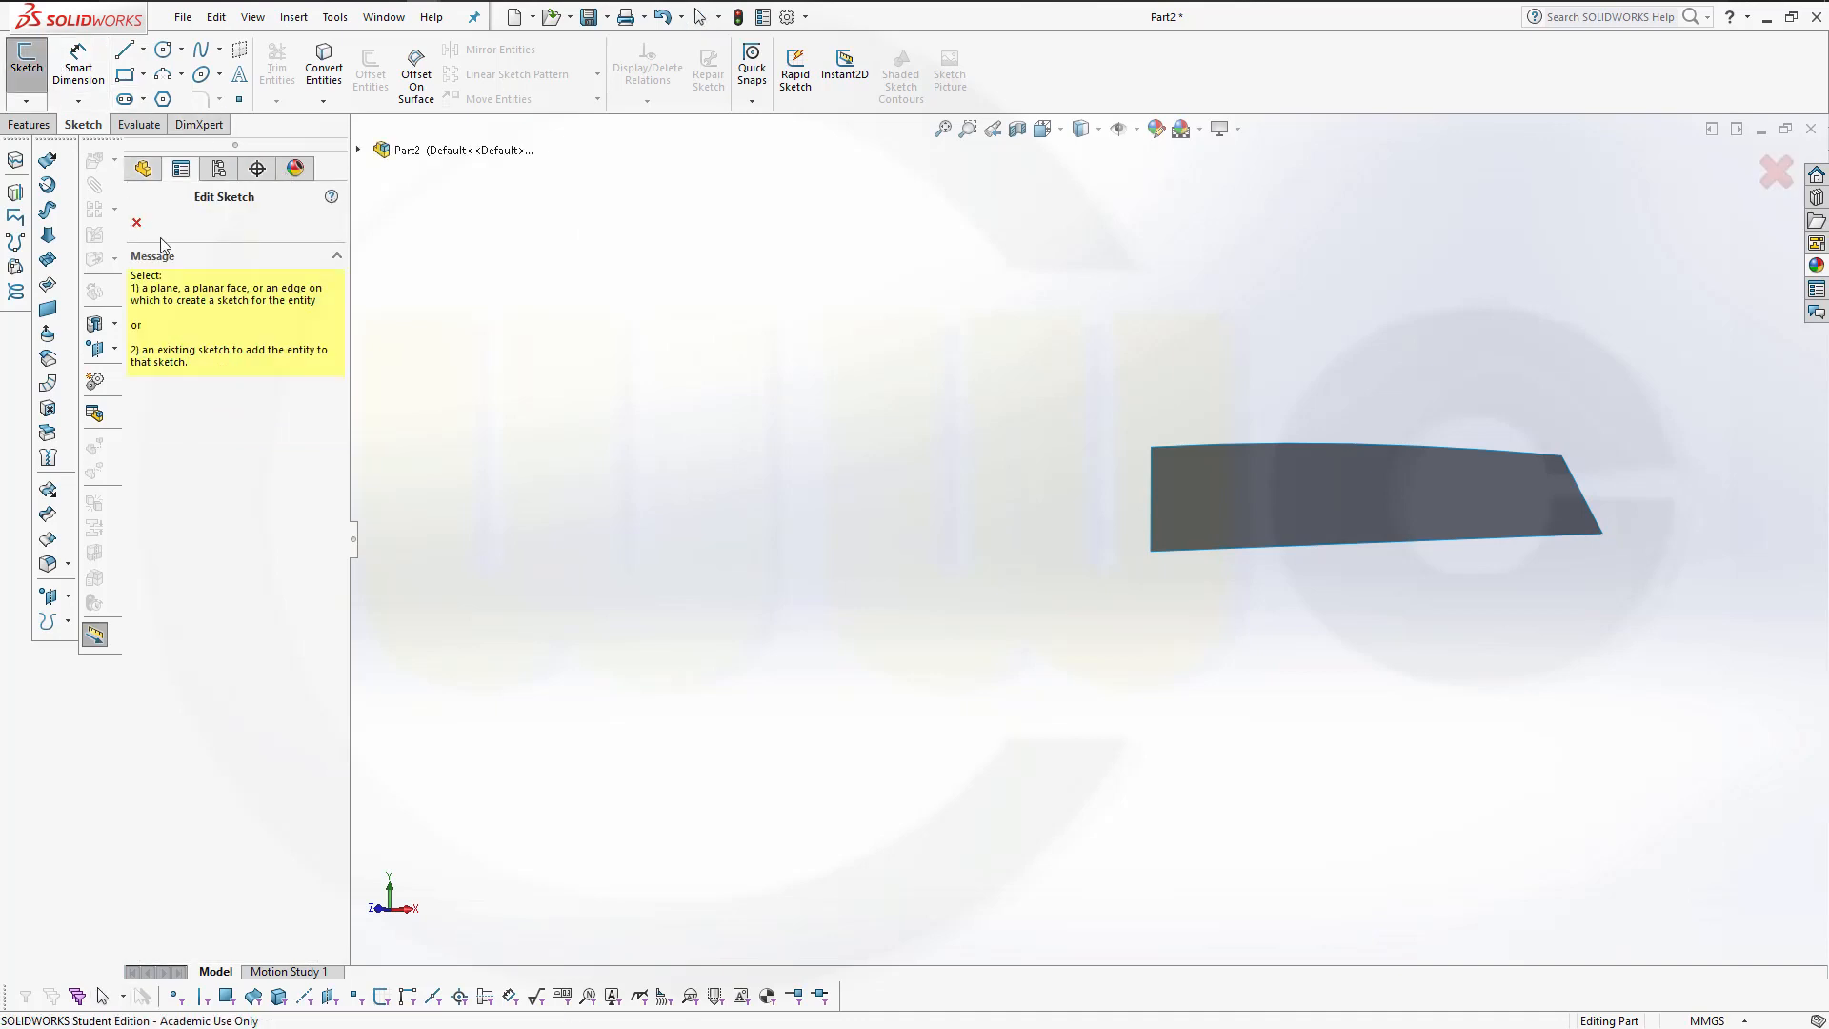
click(361, 151)
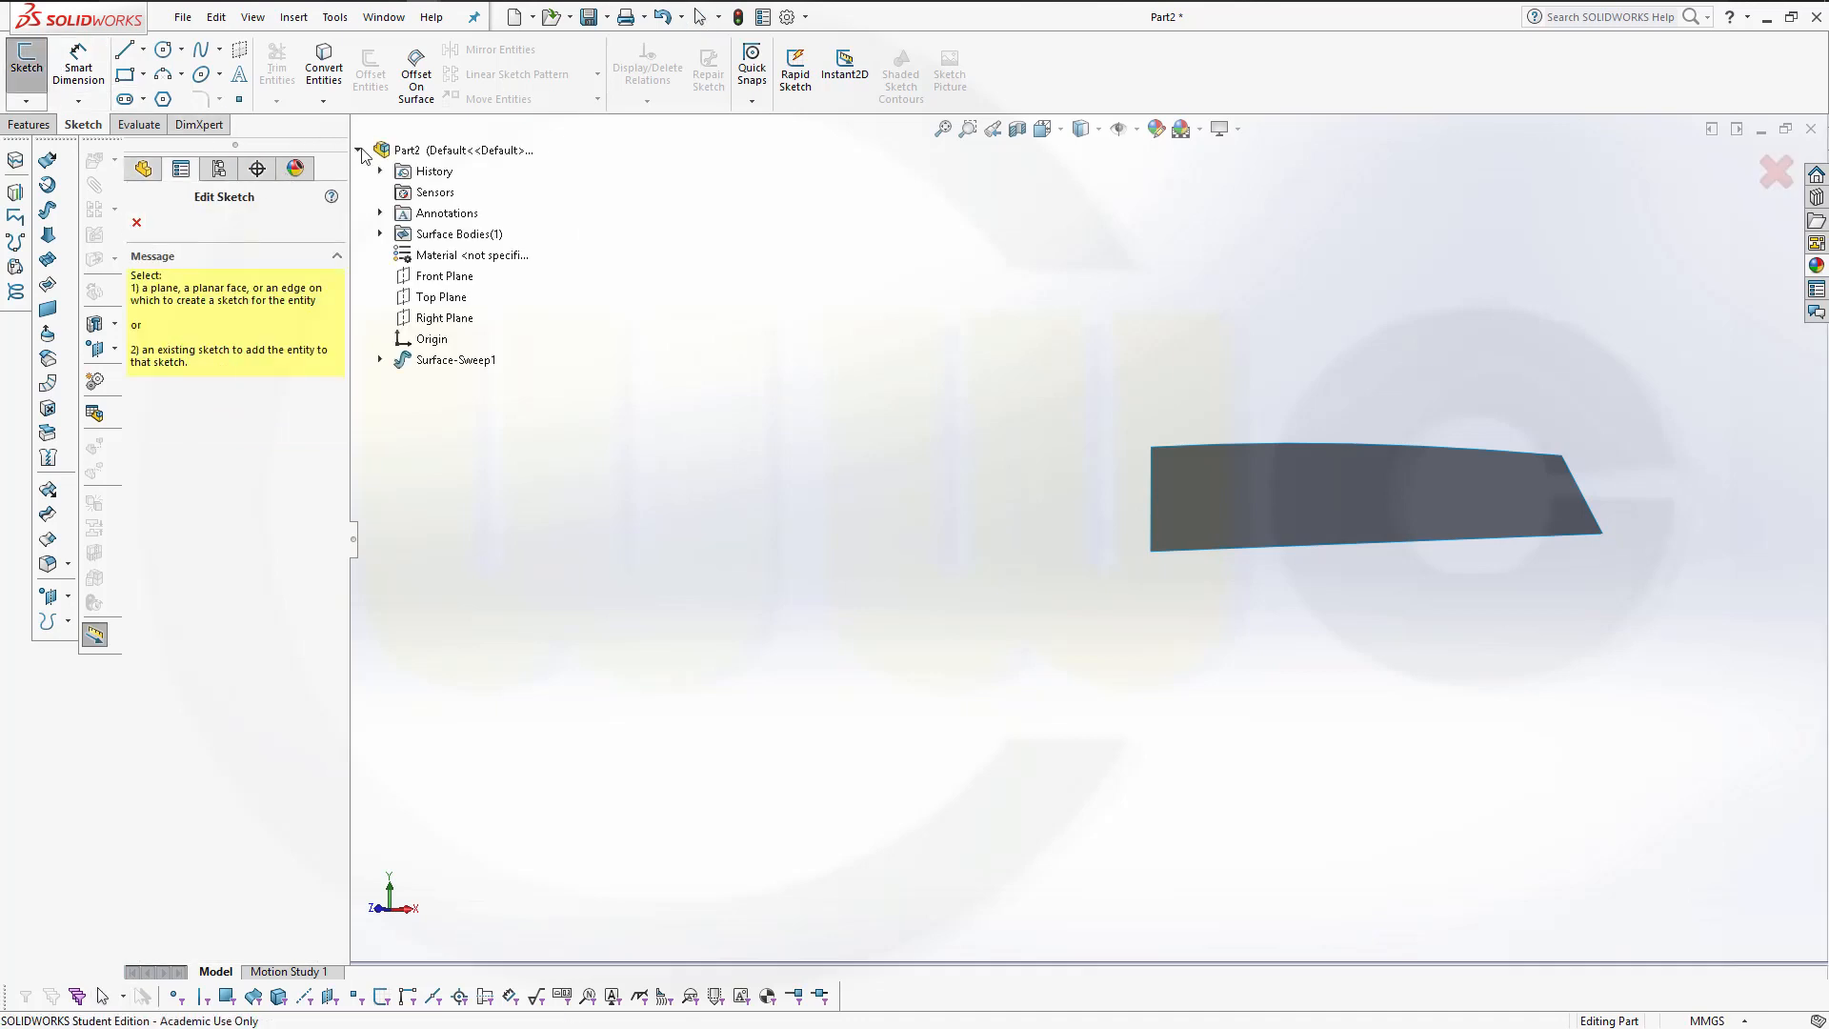
click(450, 283)
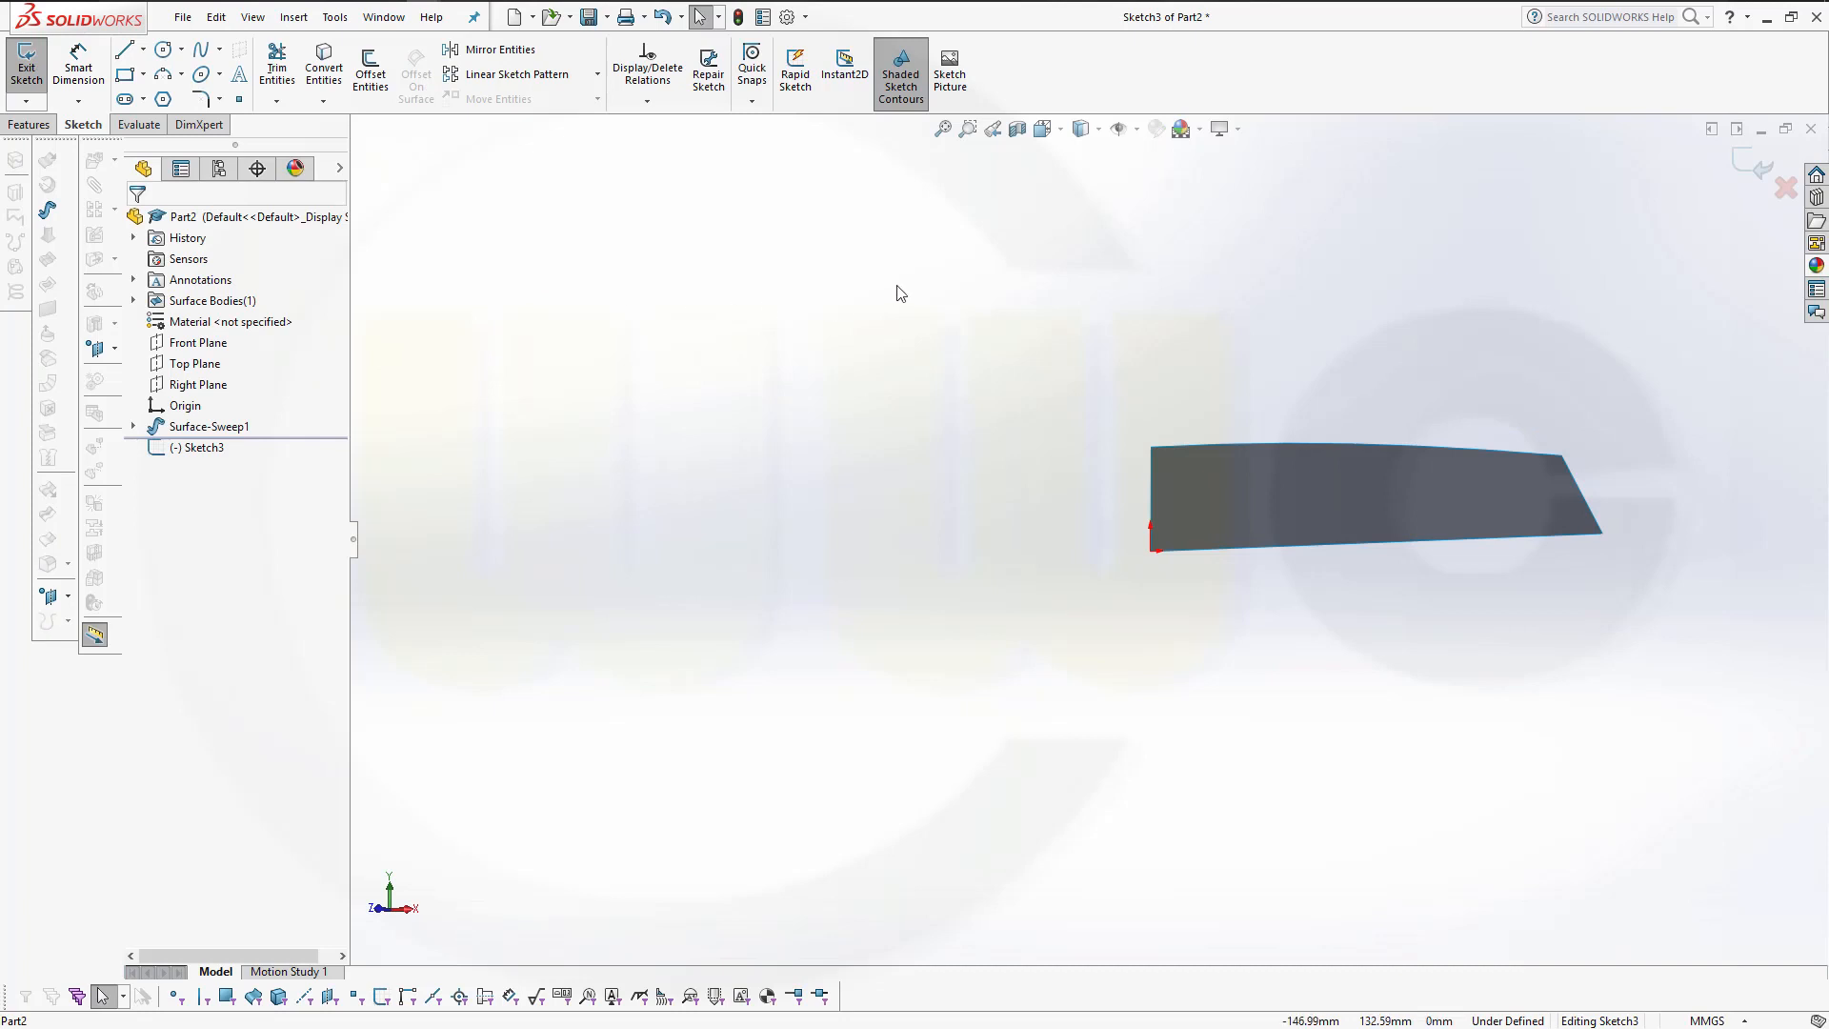
key(space)
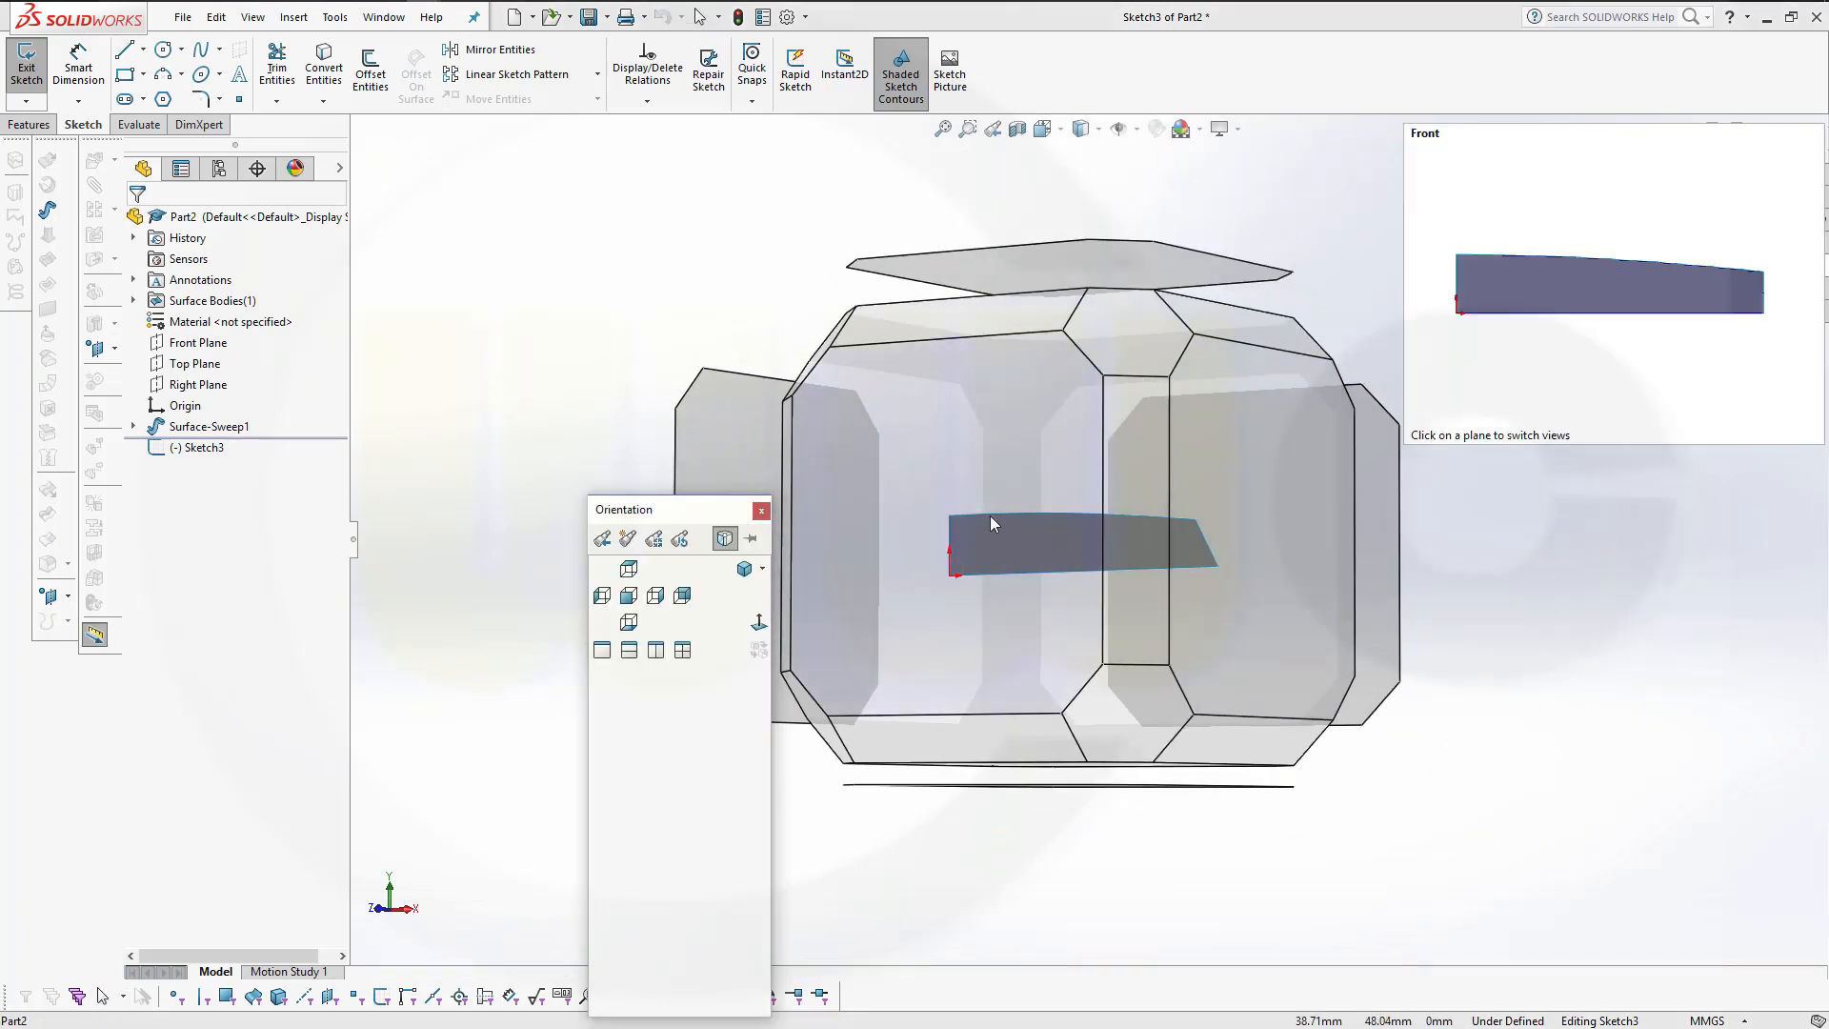
click(991, 518)
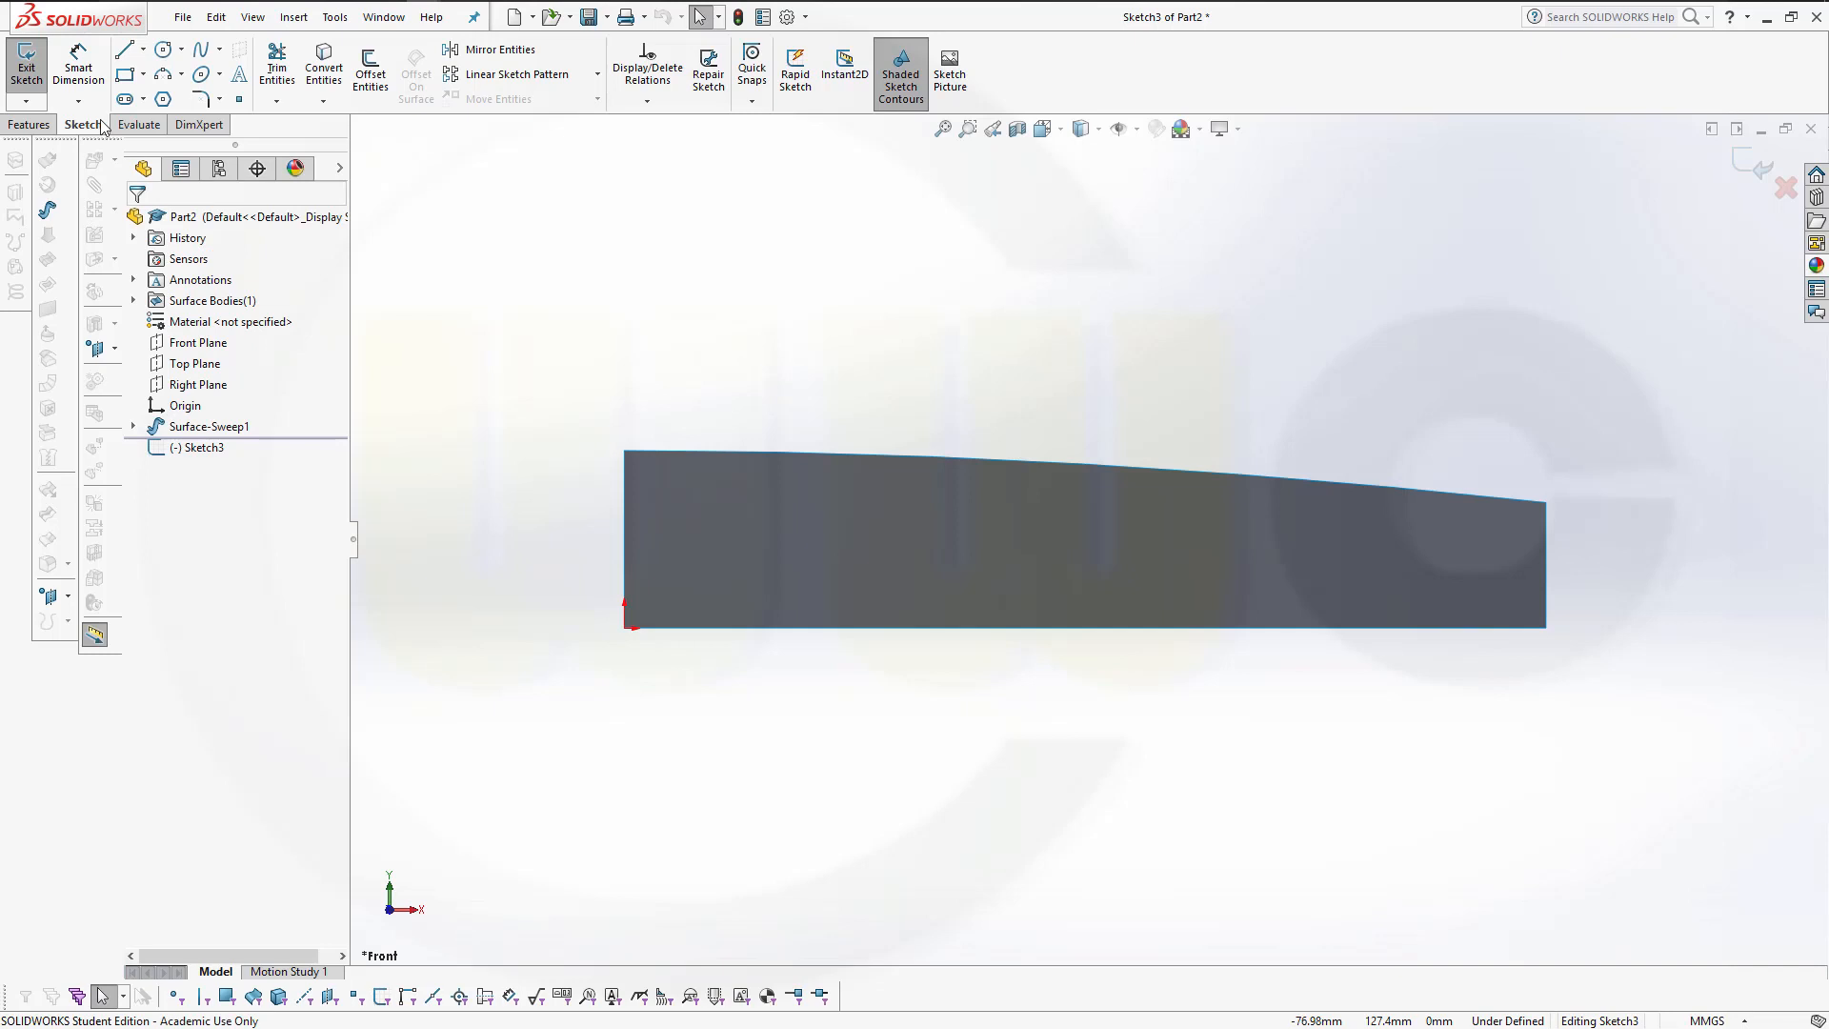
Draw a nine-point, two-humped spline above the swept surface, spanning its full width of about 260 mm and dipping near the middle.
click(200, 50)
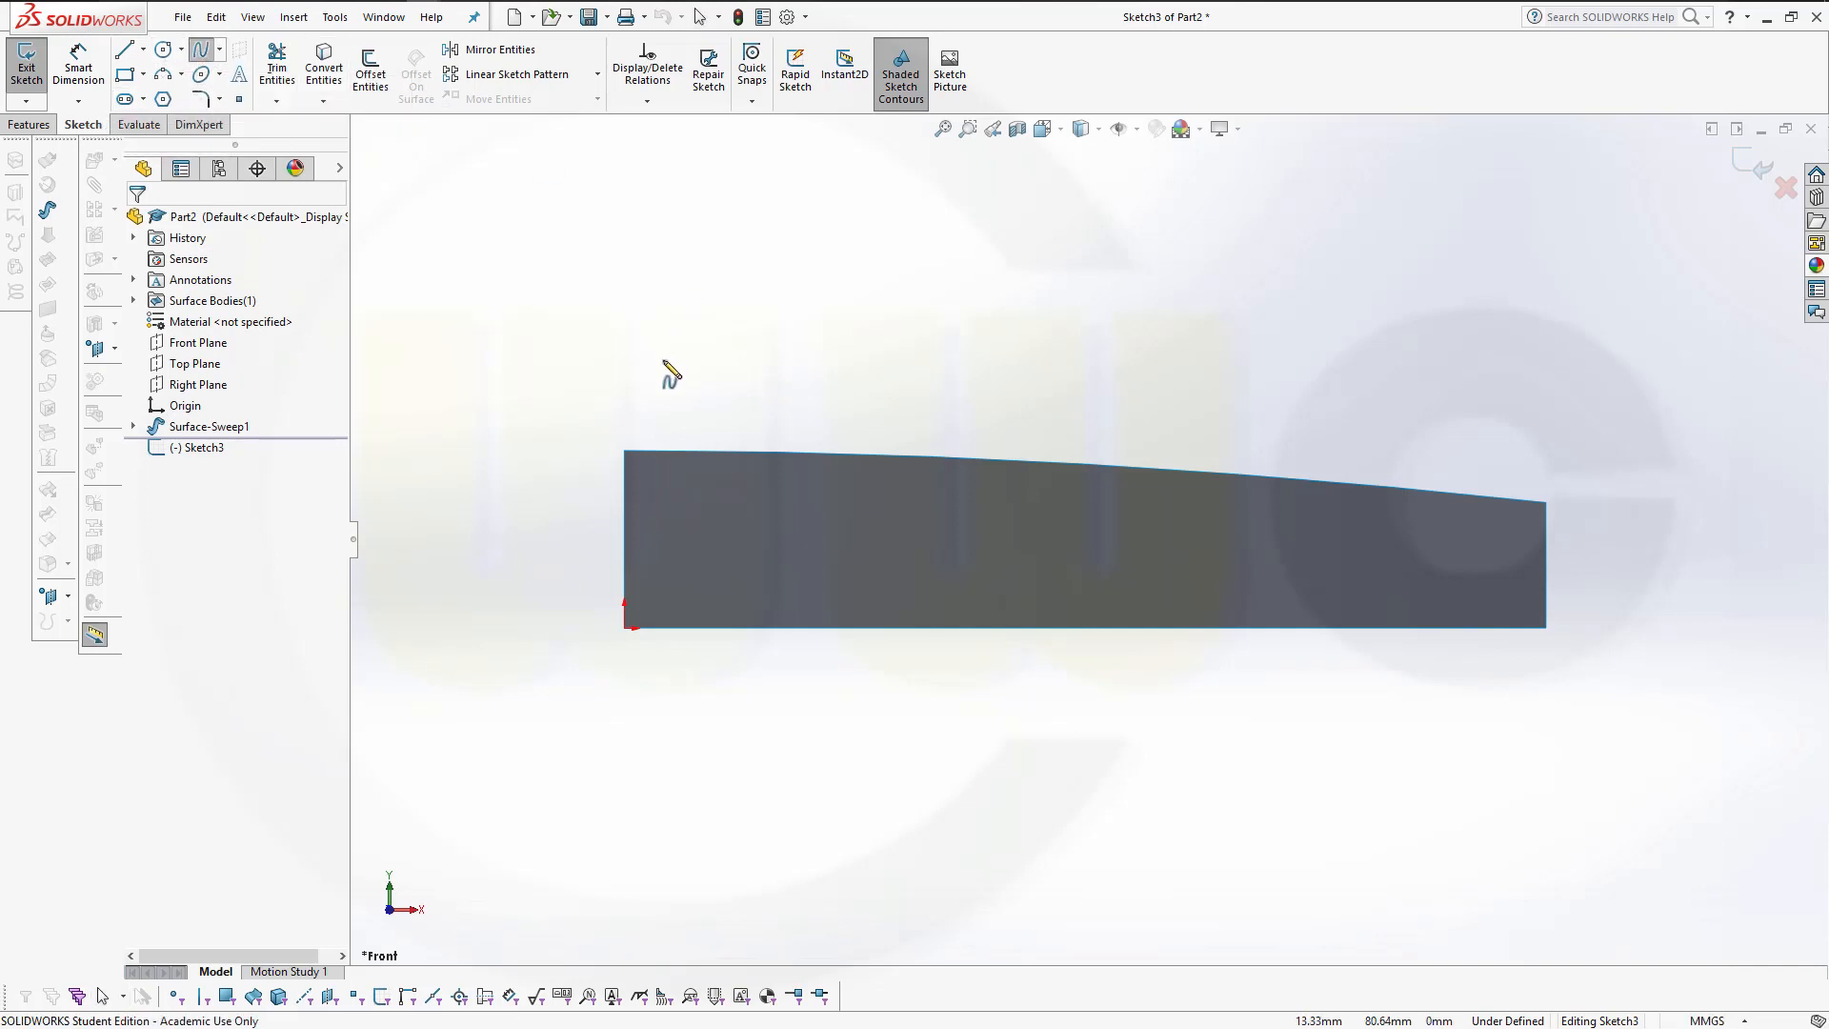
click(625, 401)
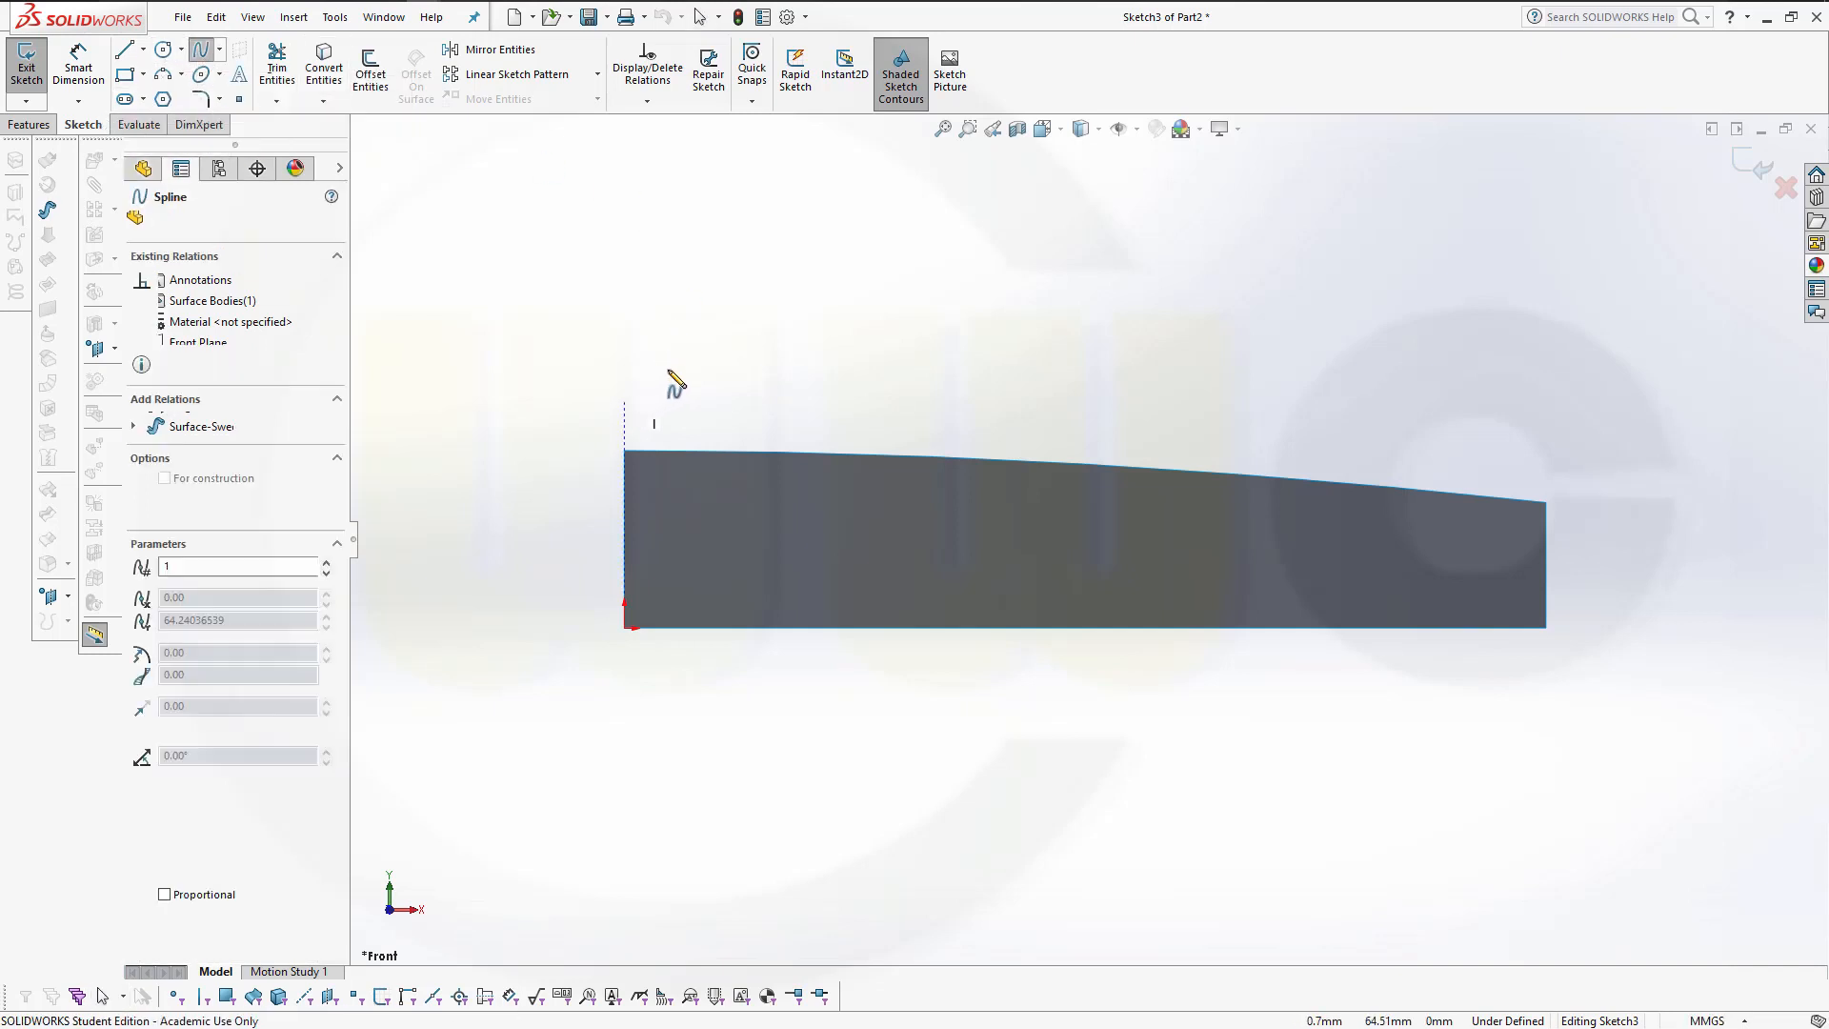
click(710, 324)
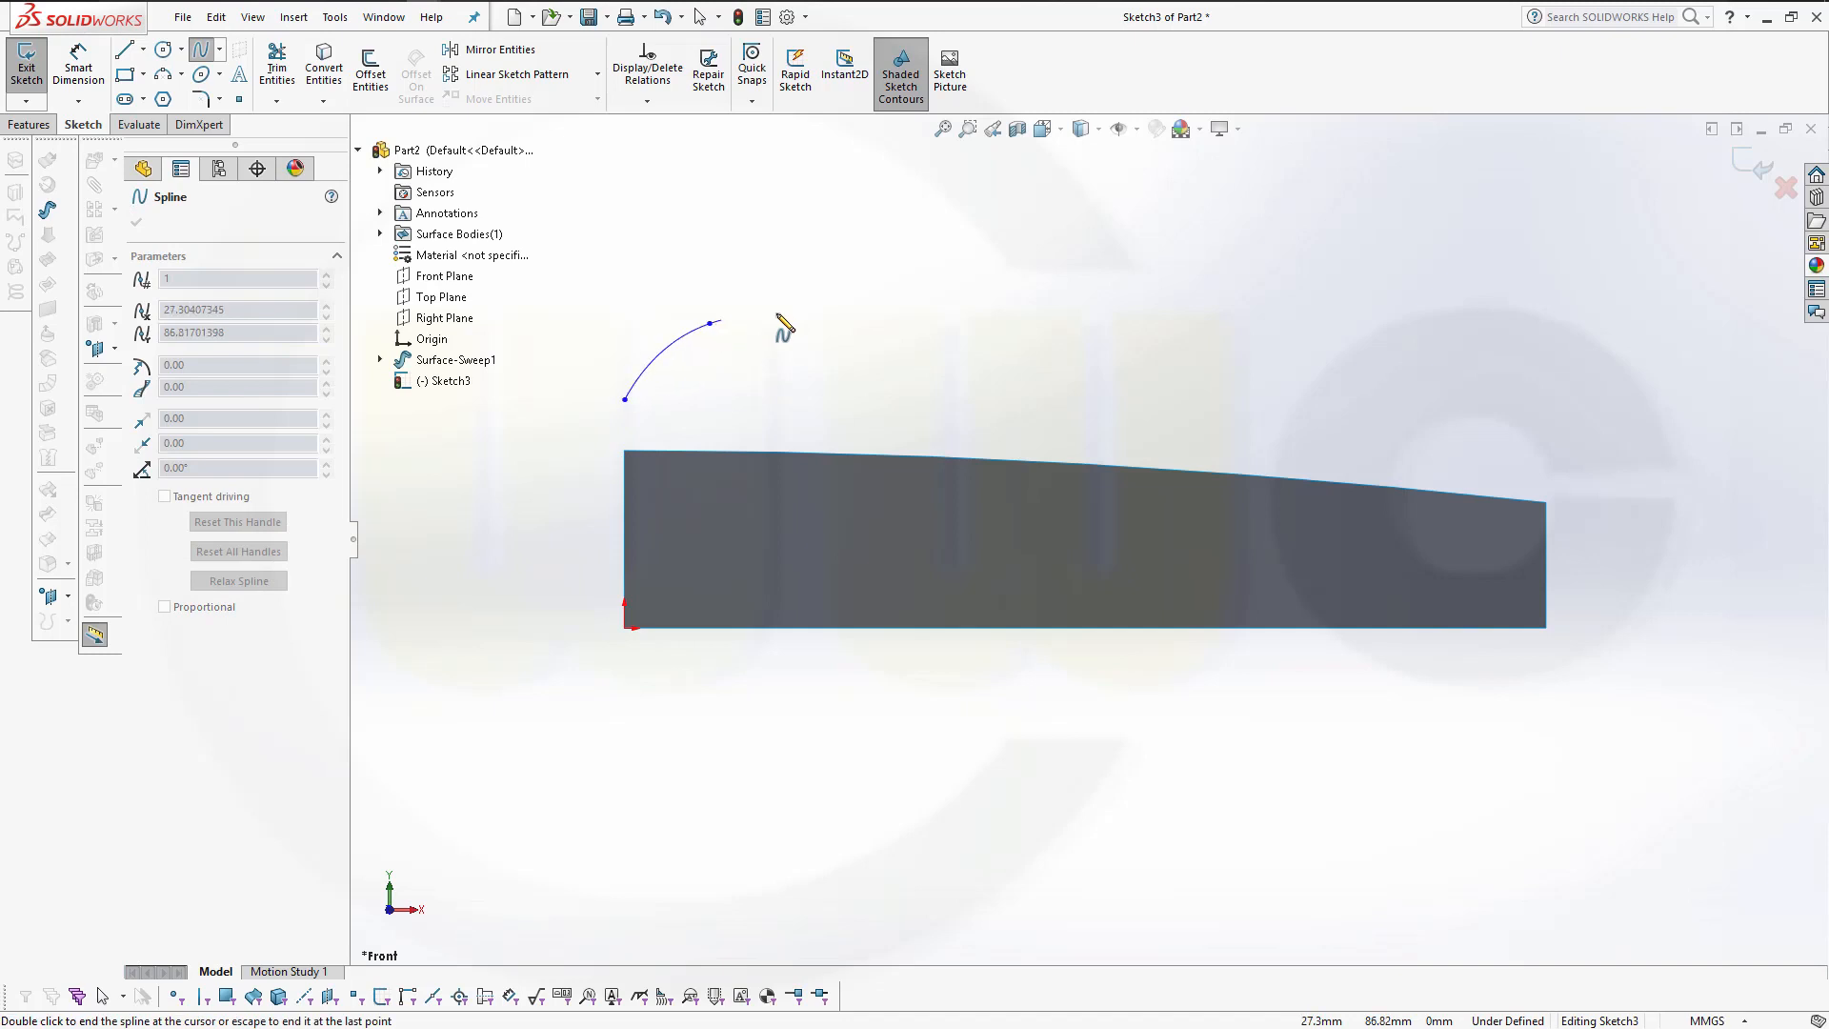
click(836, 322)
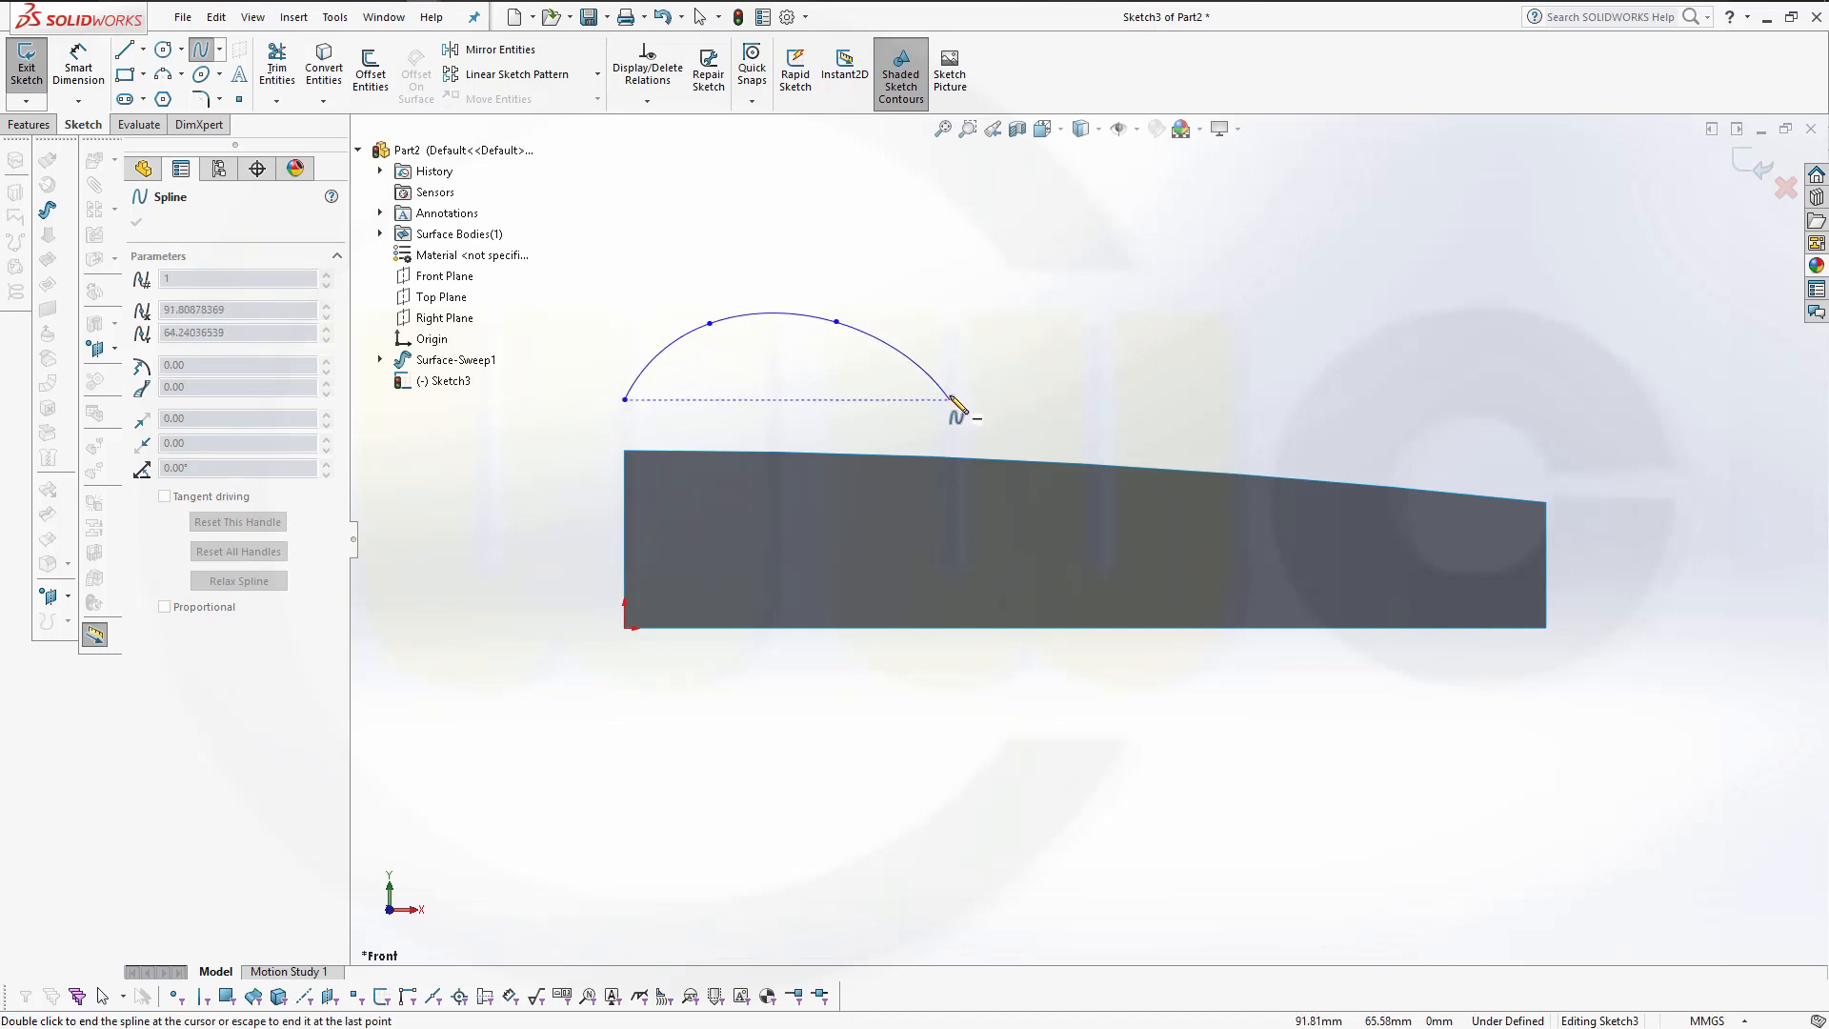
click(1017, 425)
click(1070, 452)
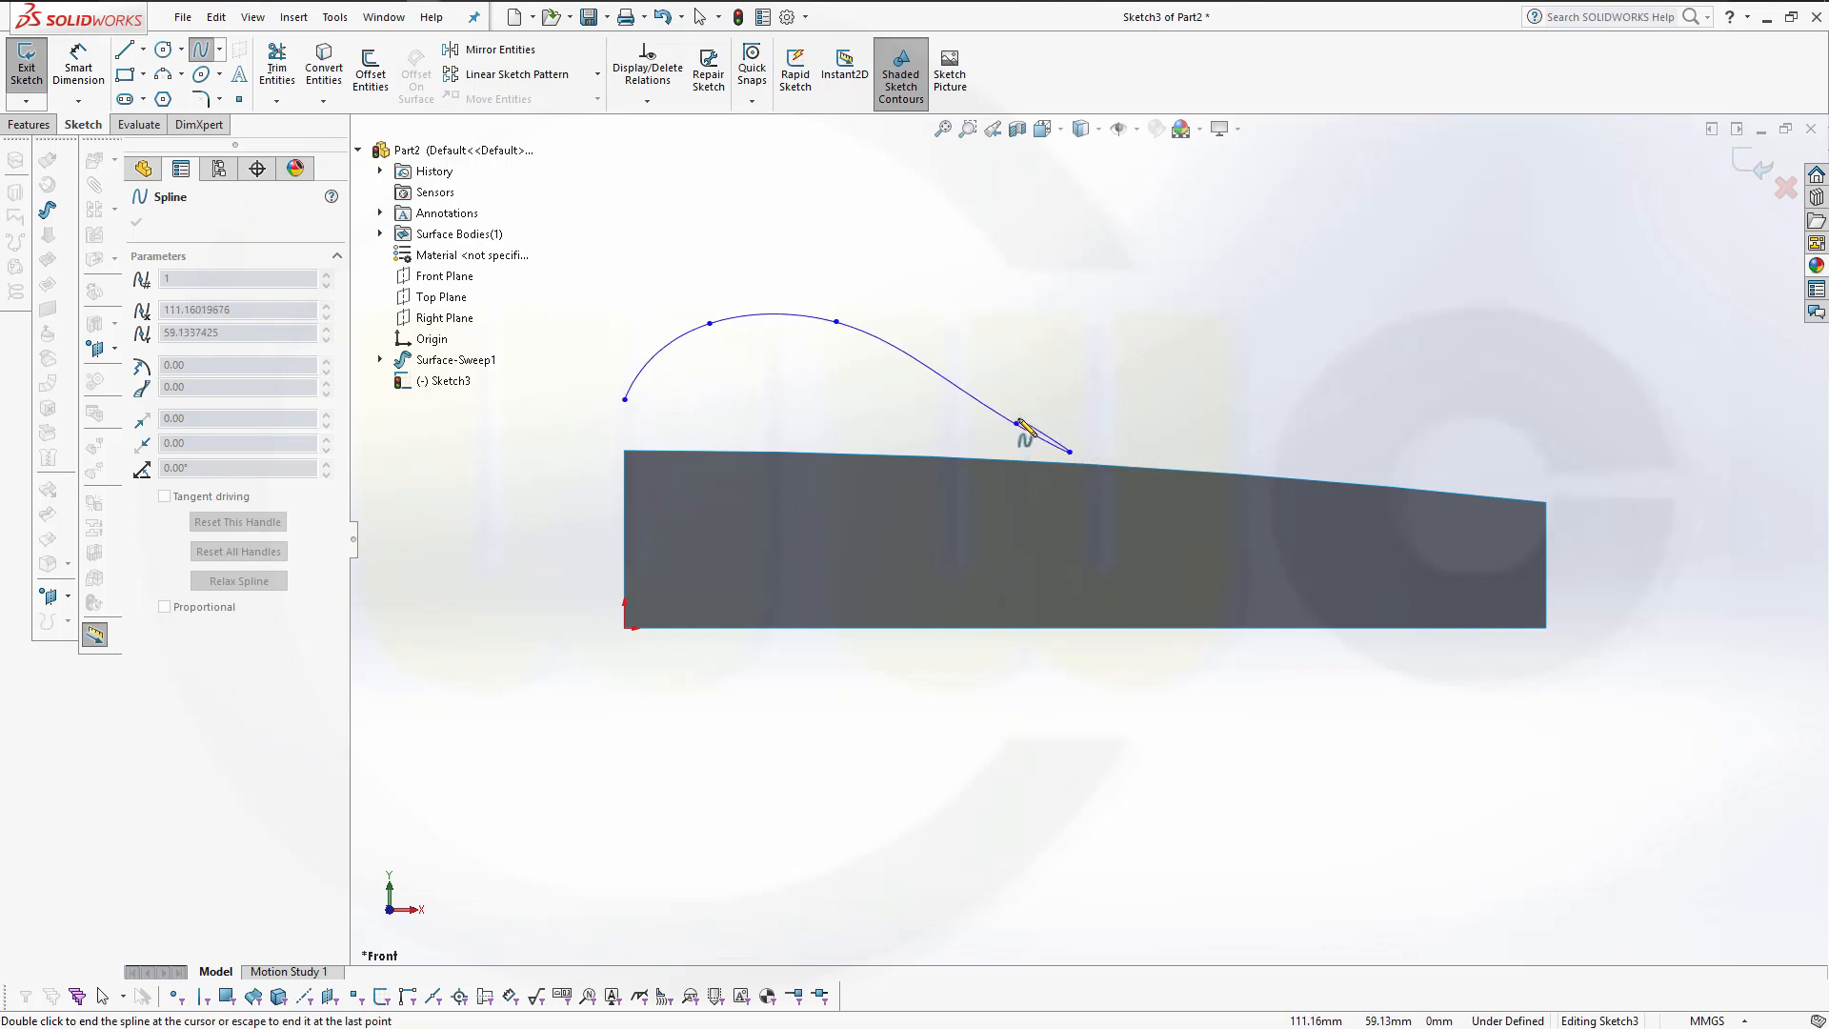
click(1166, 423)
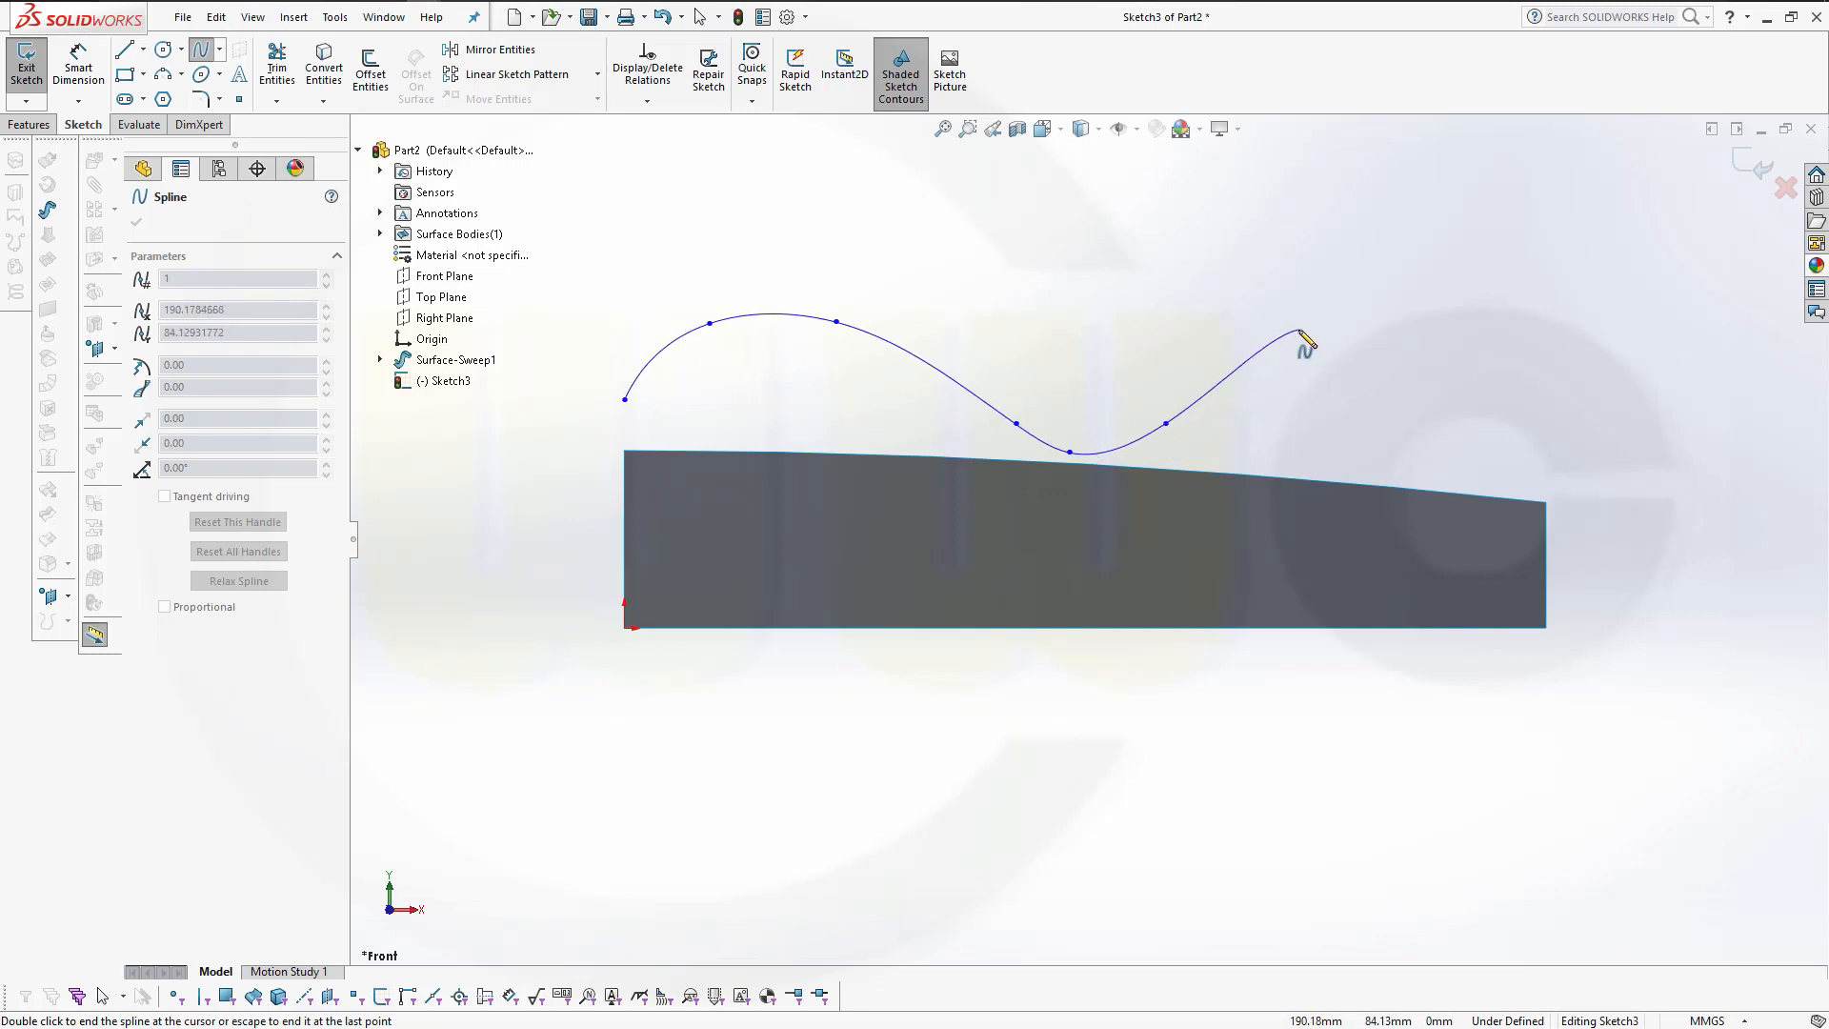
click(1300, 328)
click(1454, 343)
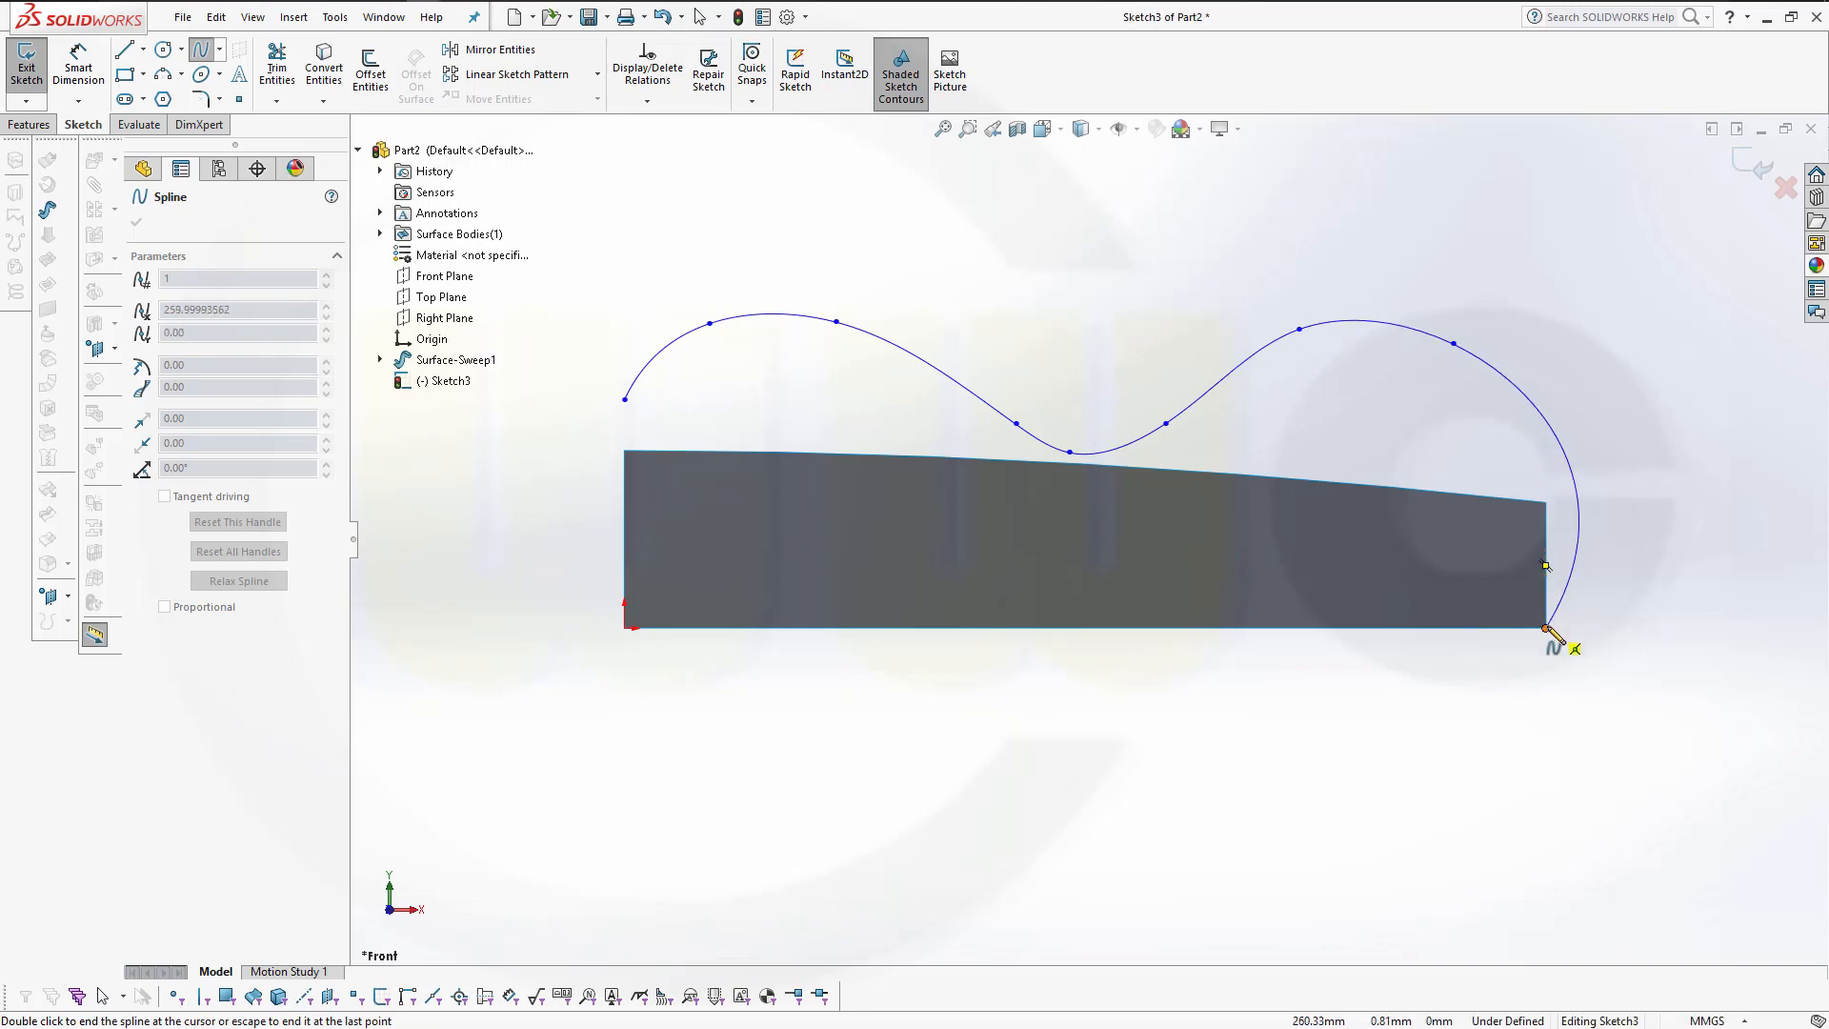
double_click(1546, 447)
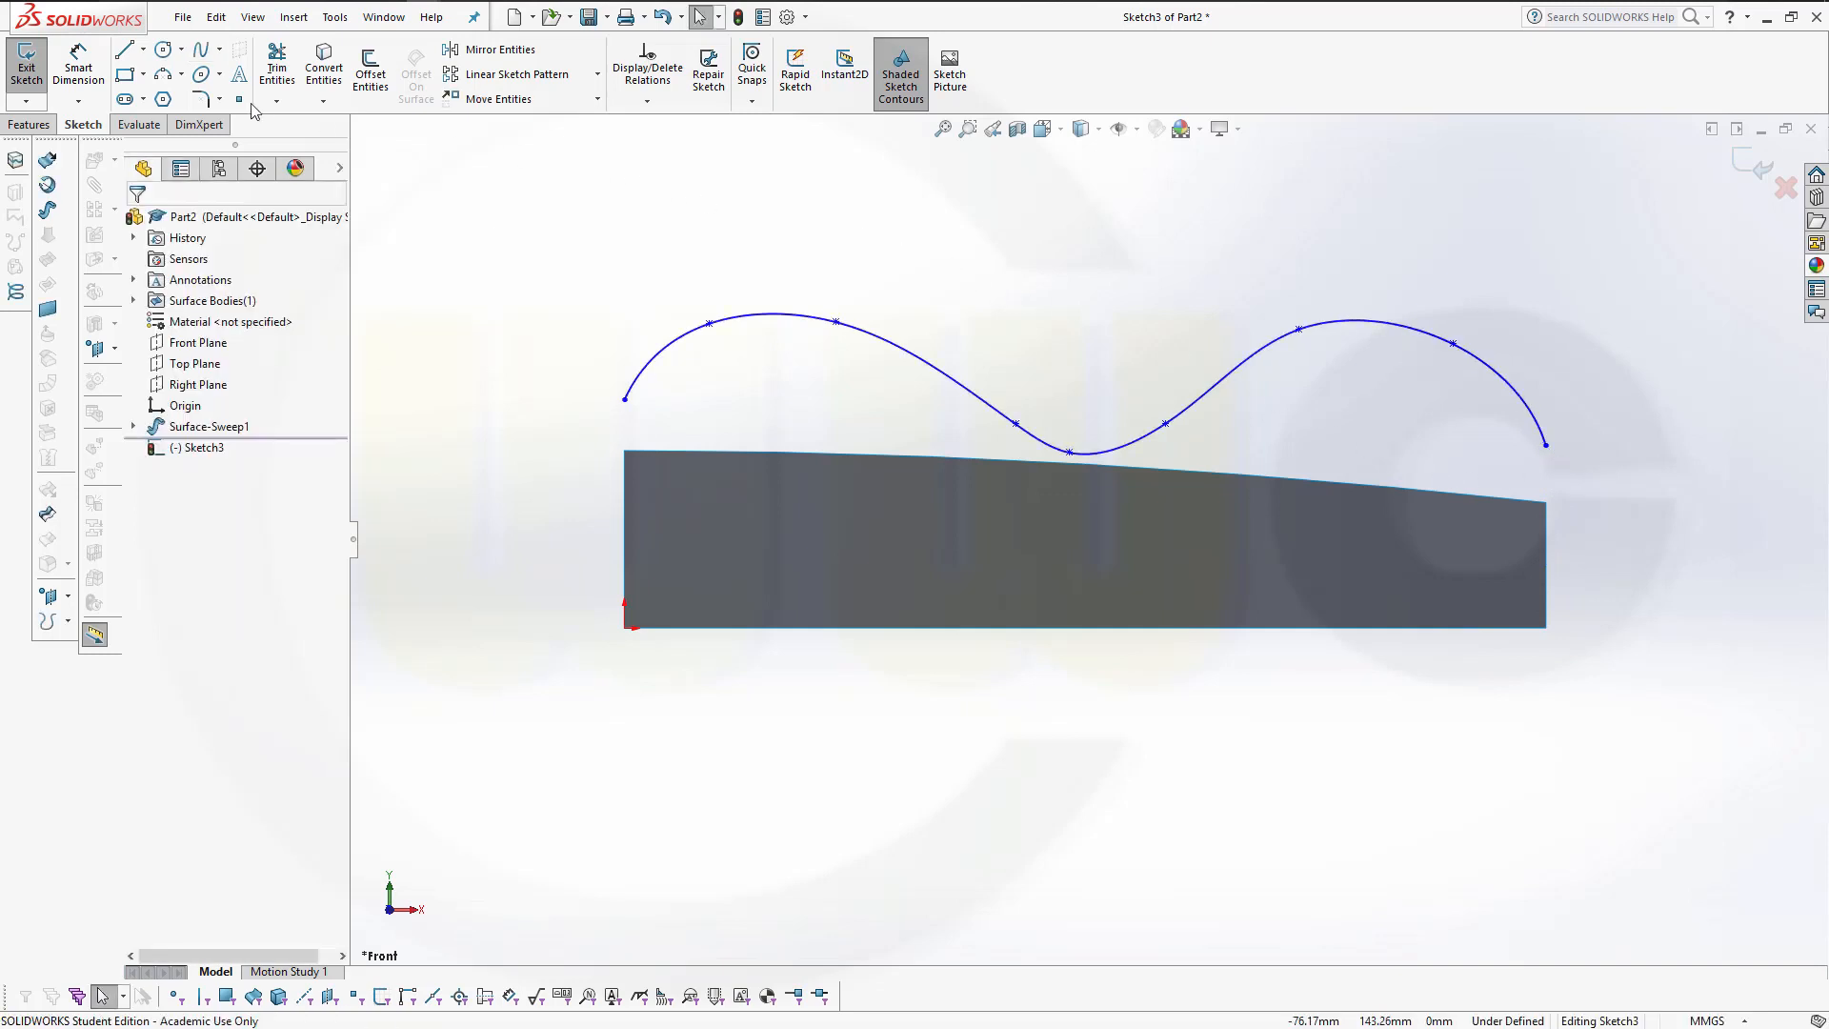
Draw a vertical line about 91 mm long upward from the midpoint of the surface's bottom edge and make it construction geometry.
key(l)
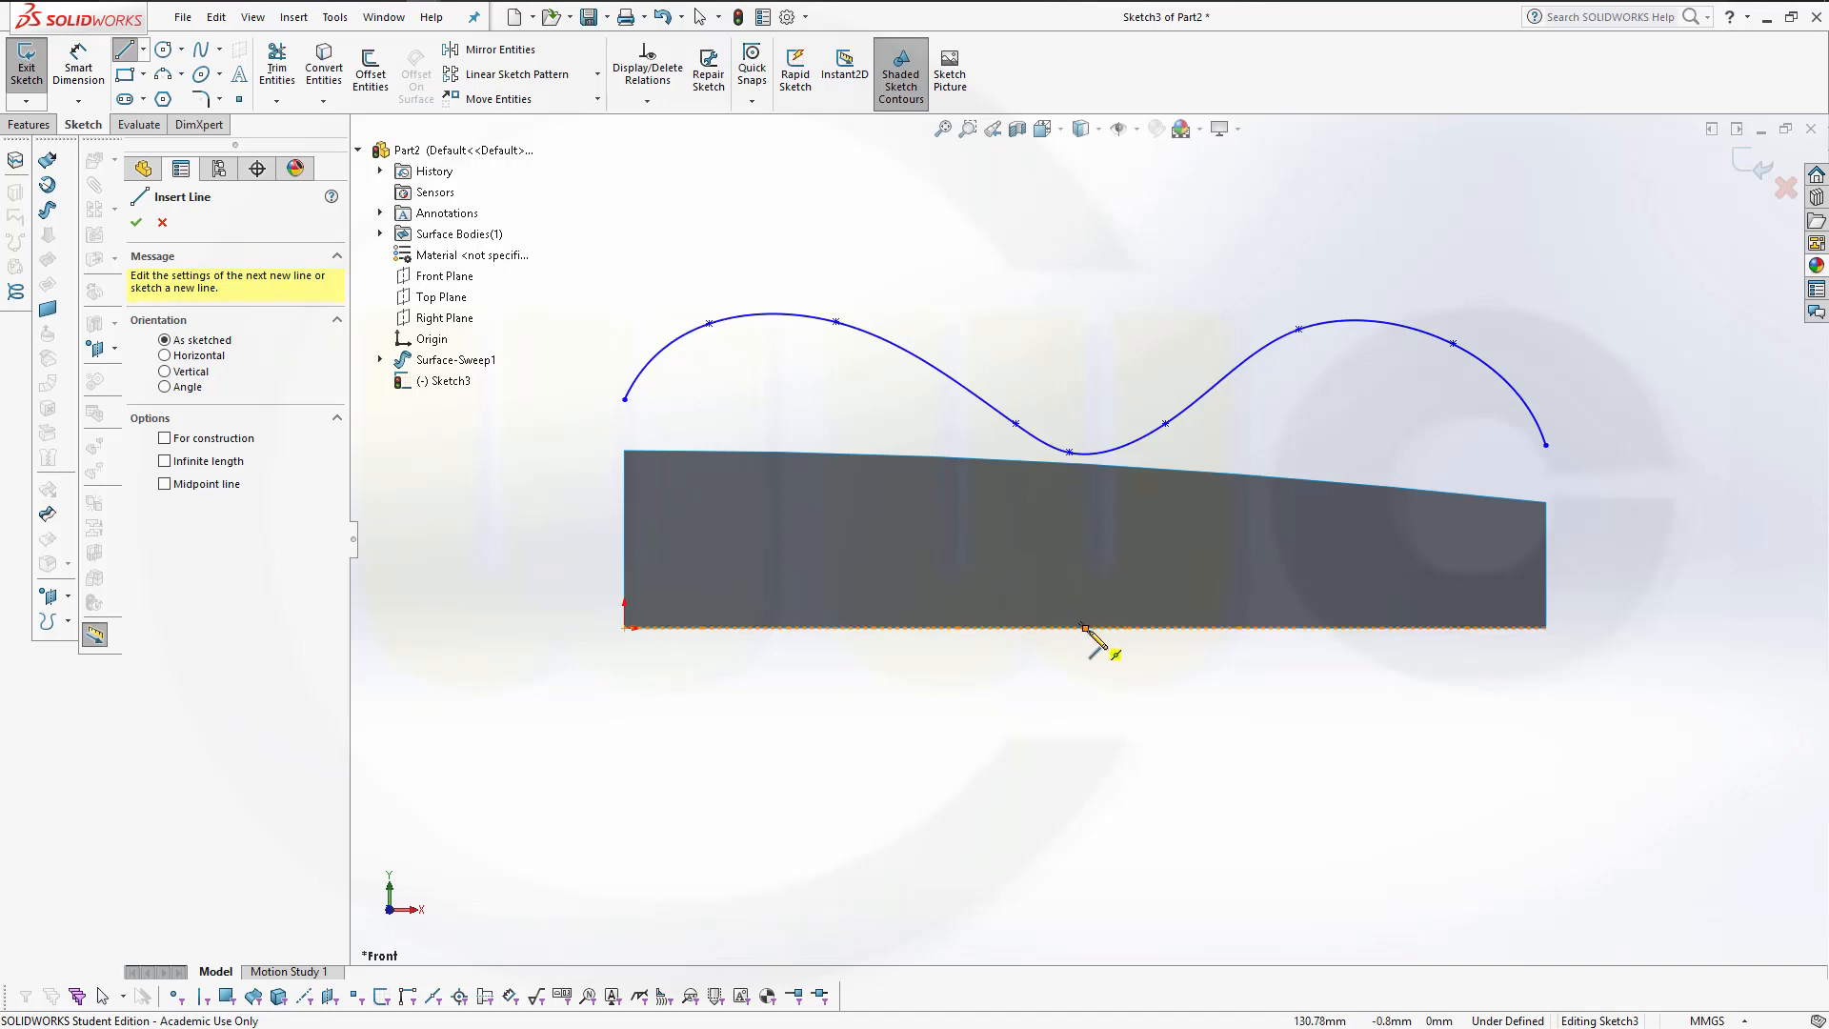
click(1085, 628)
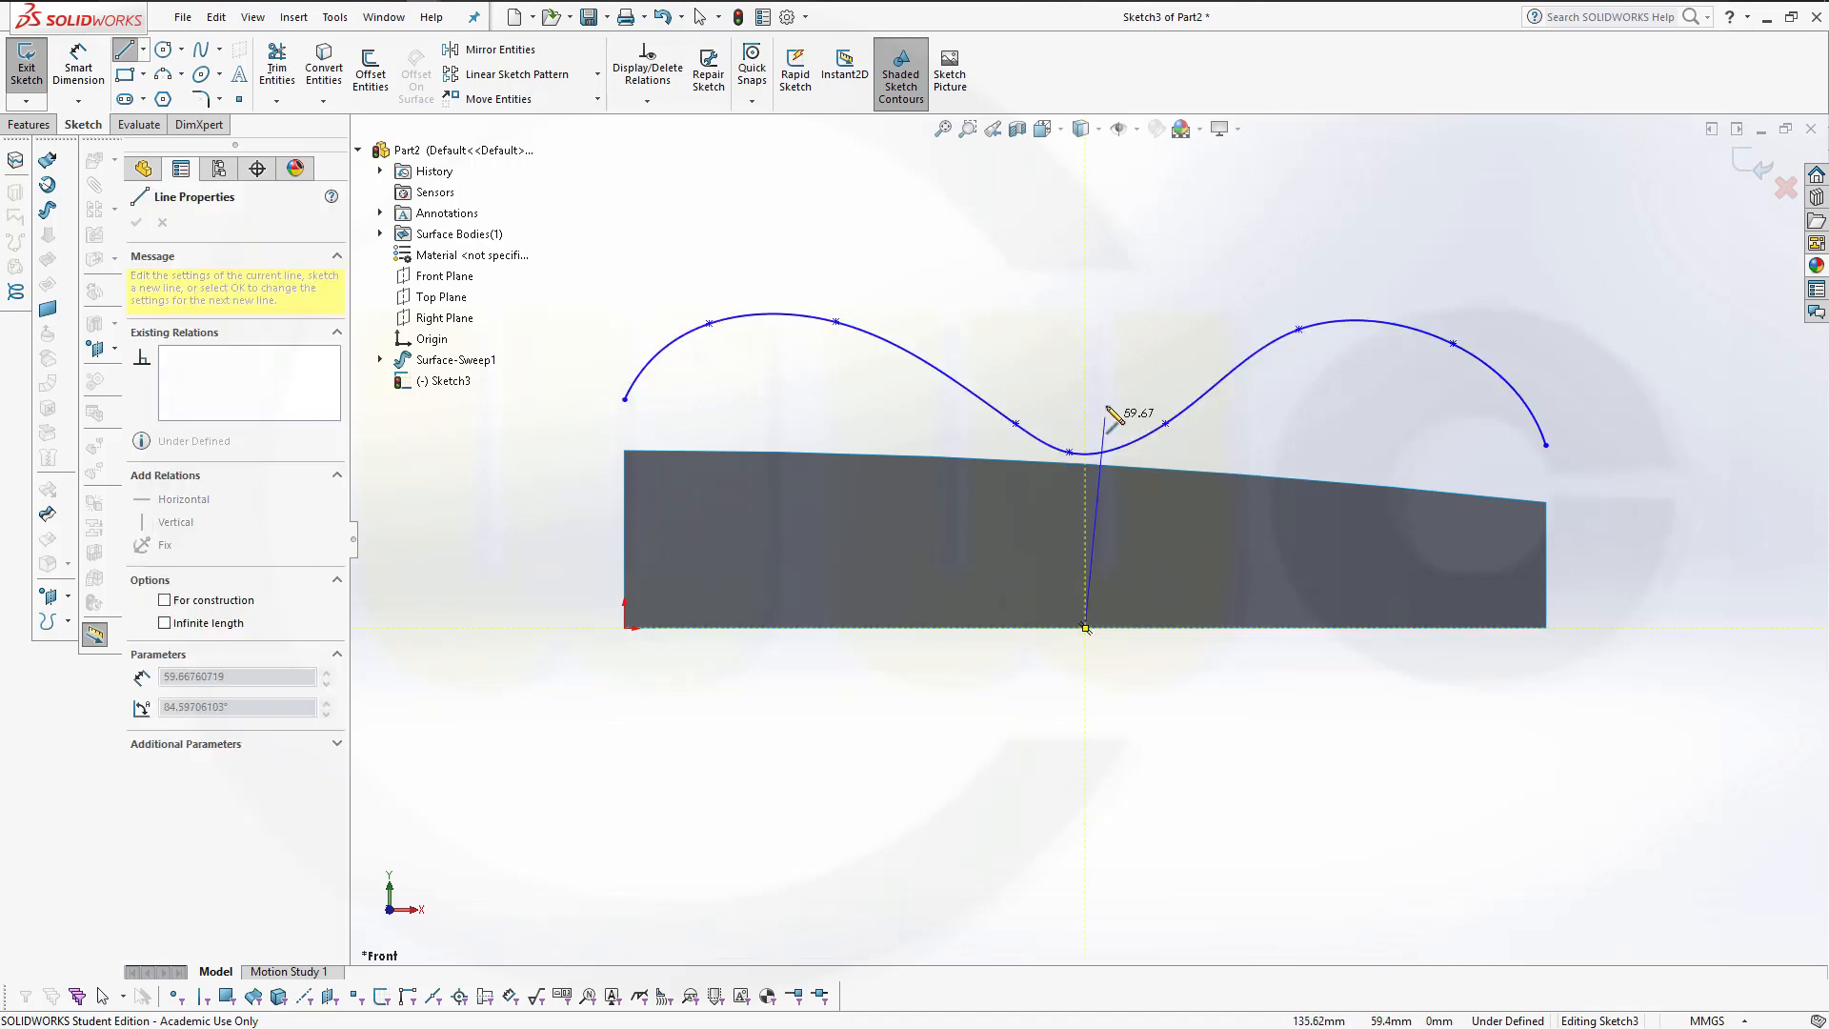
click(1086, 305)
key(Escape)
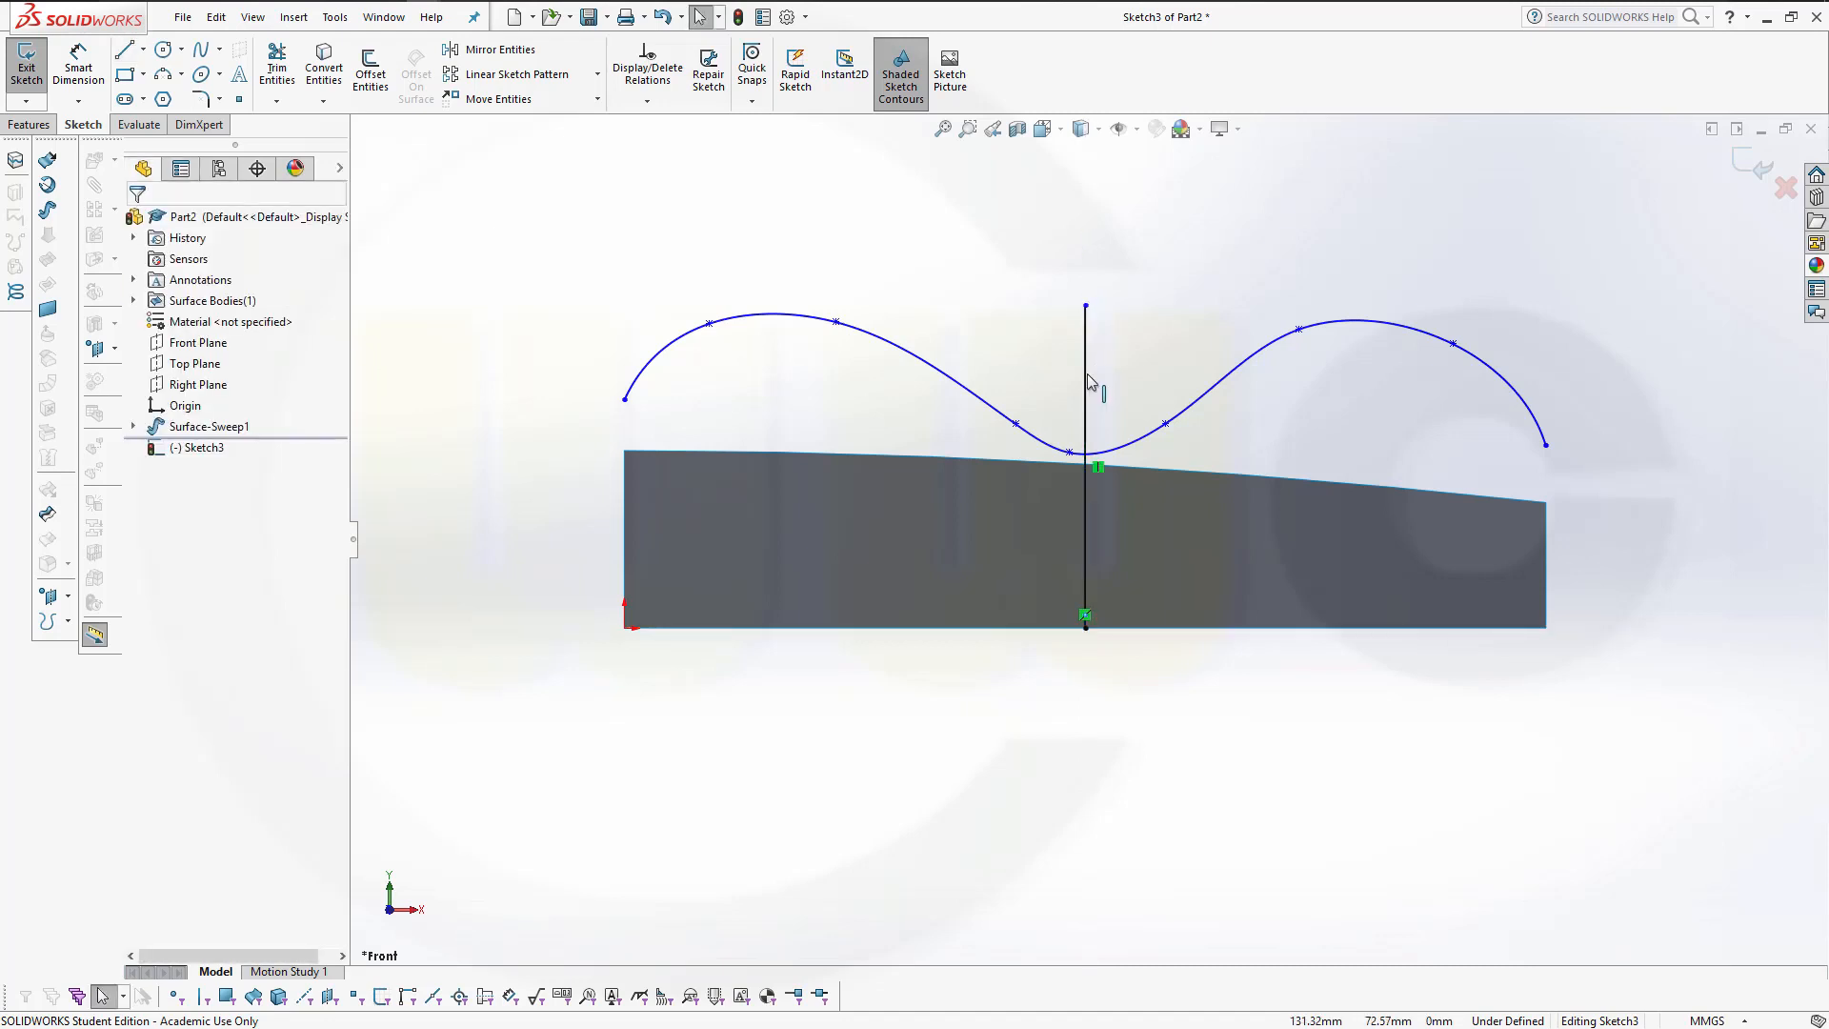
click(1088, 381)
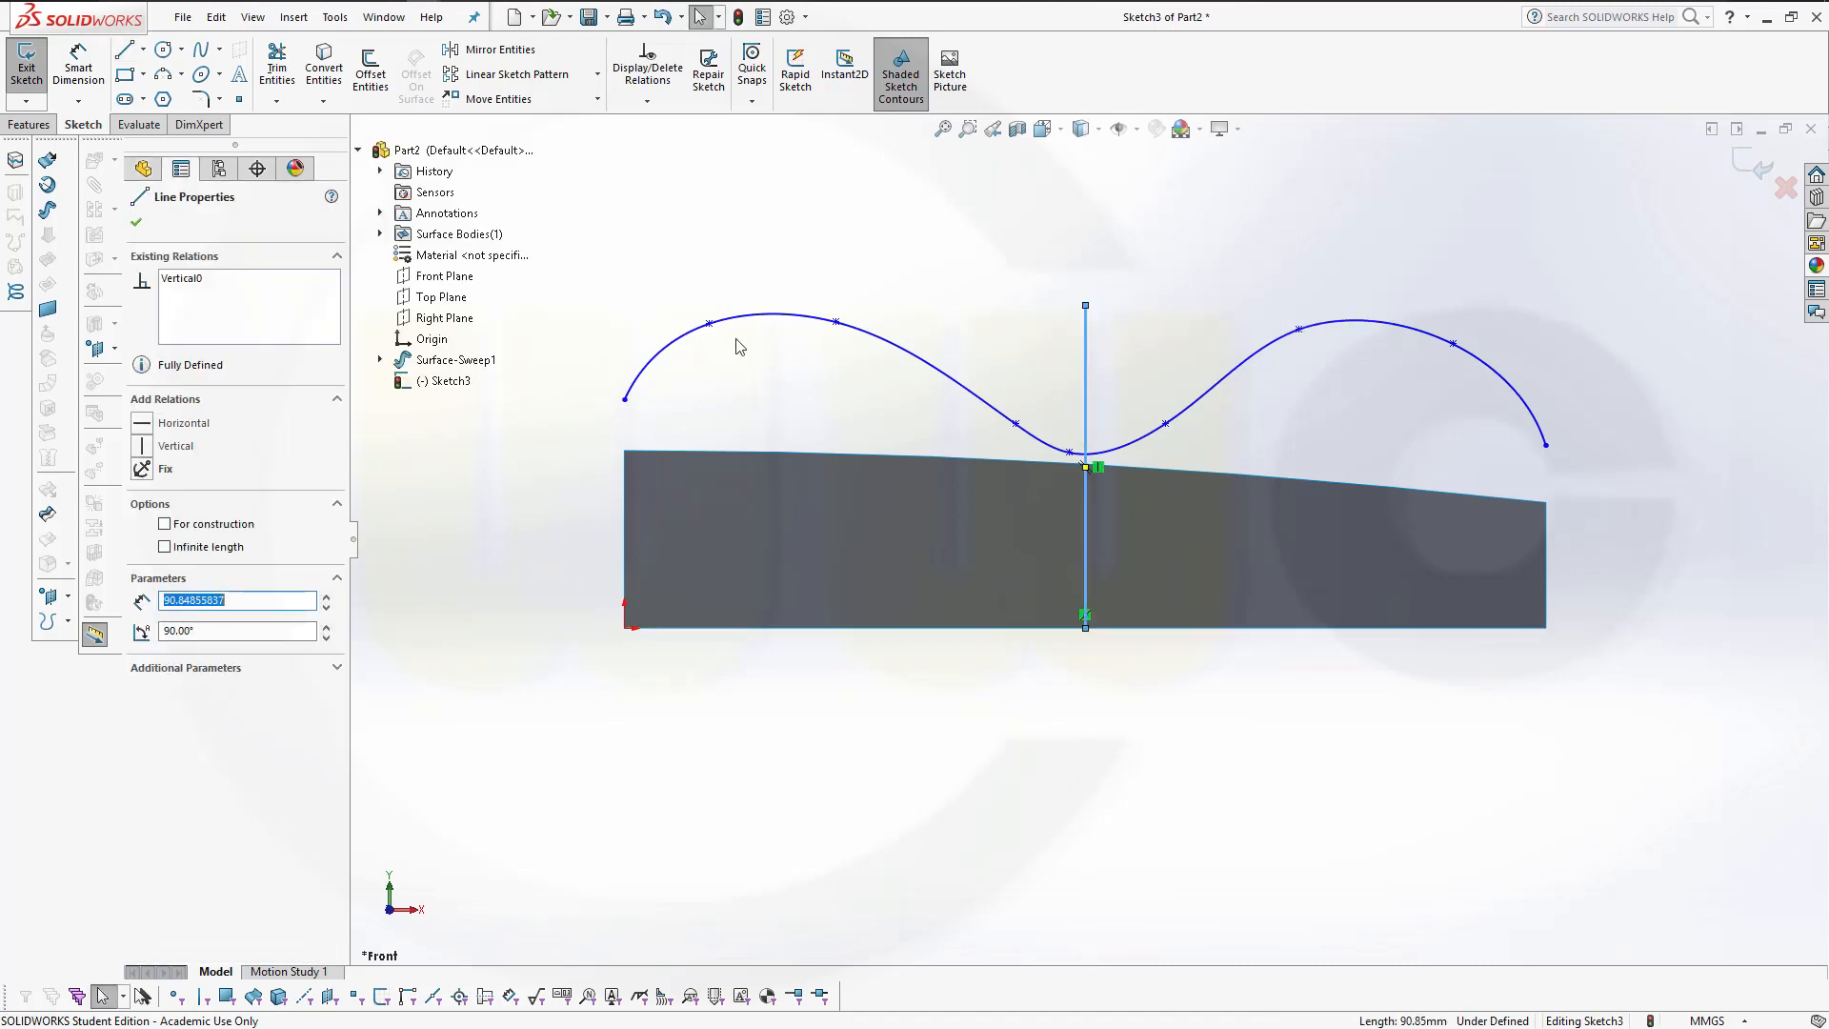
click(164, 524)
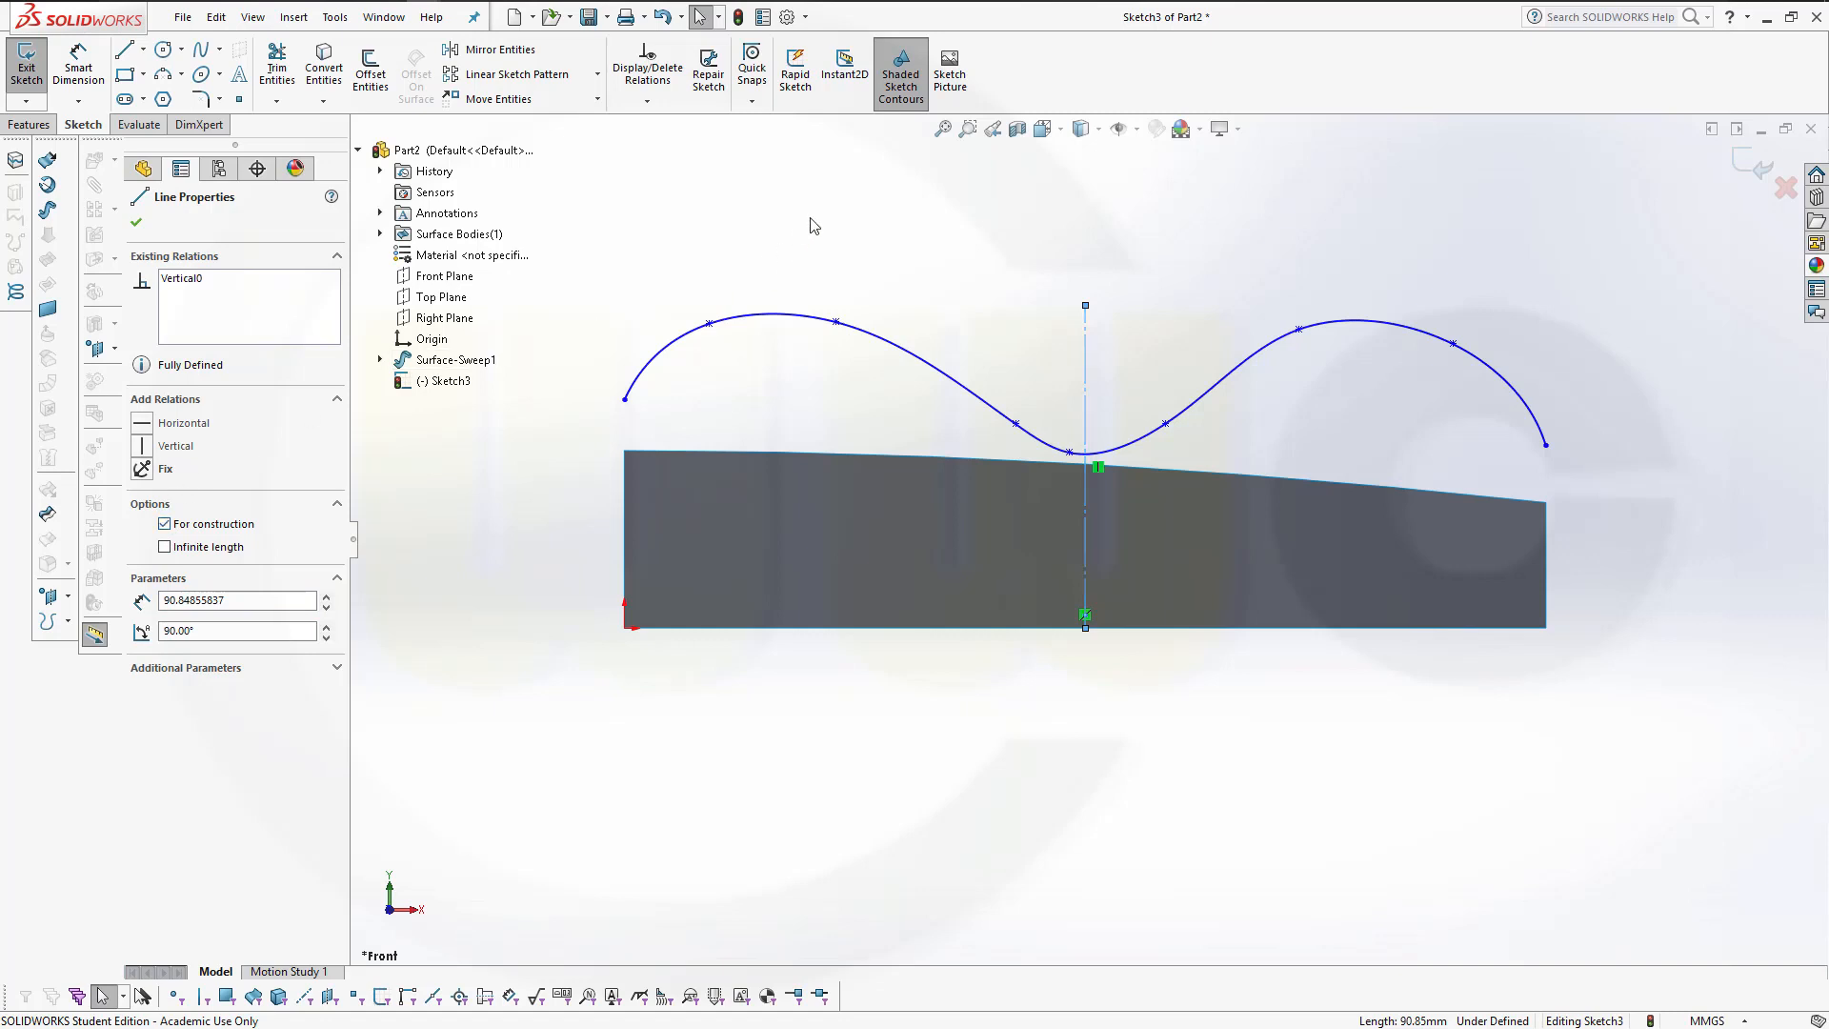
key(Escape)
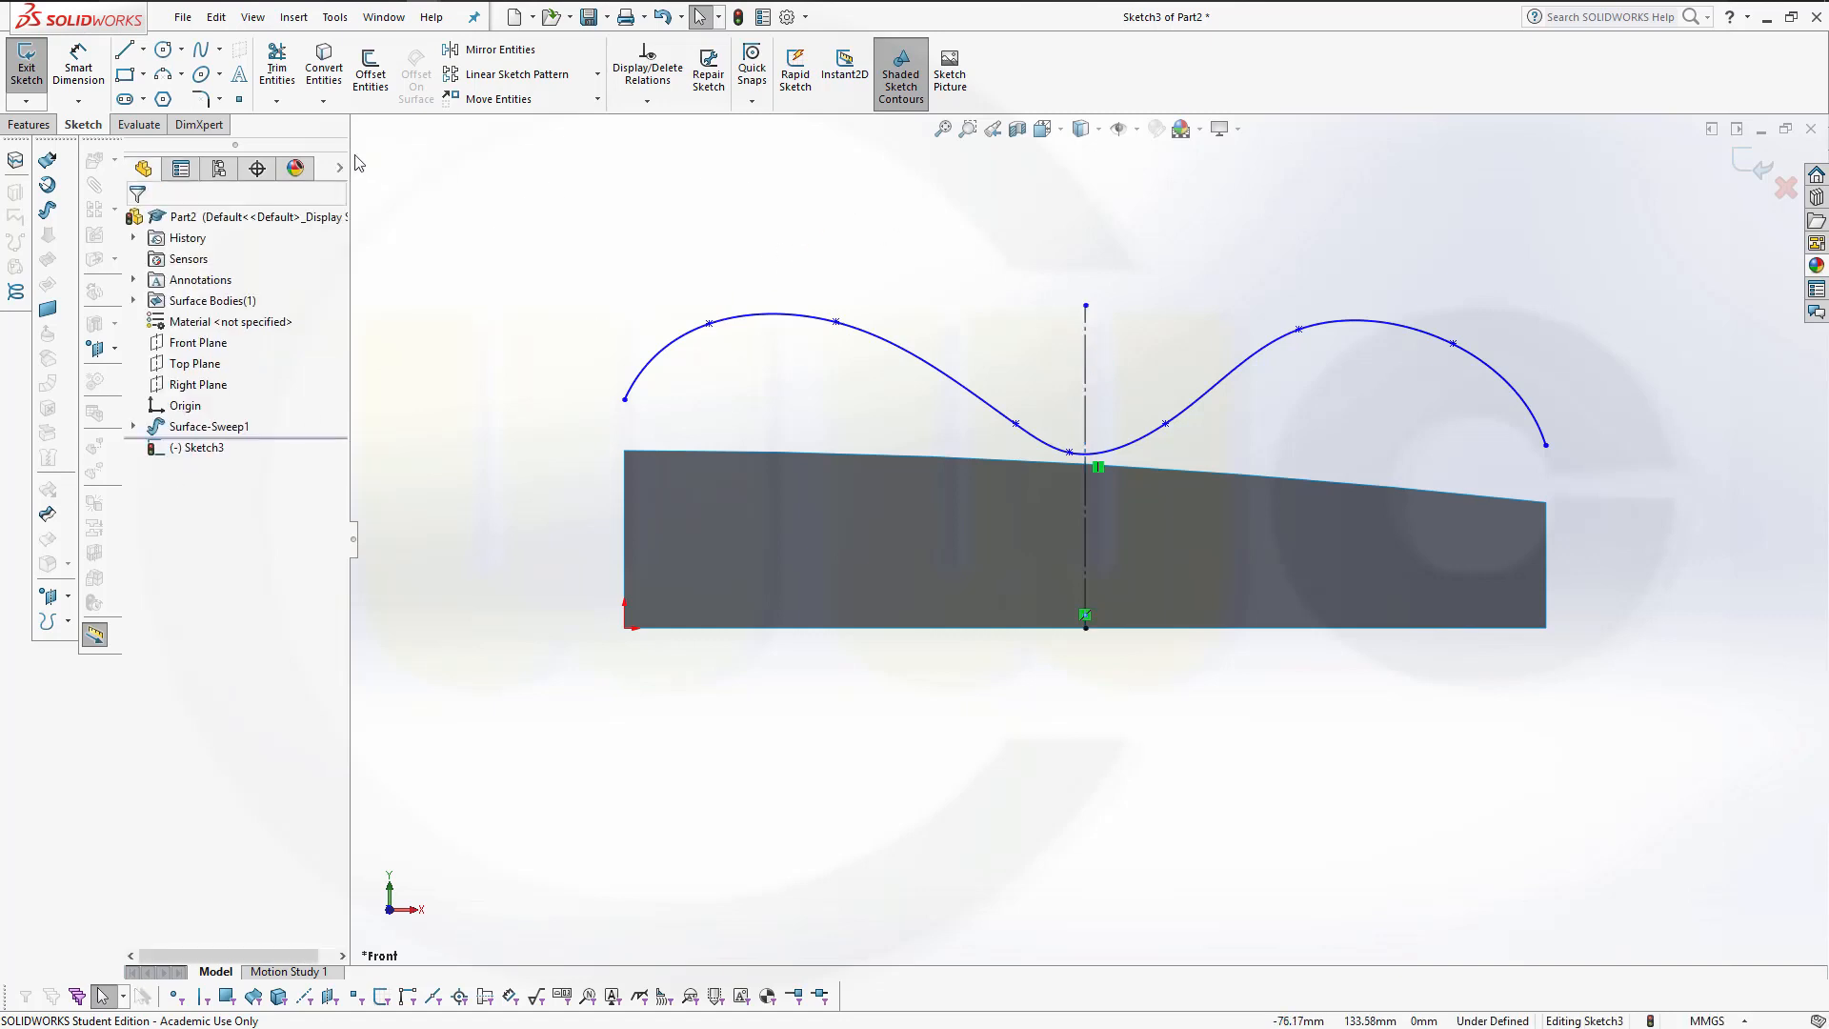
Make the spline's two endpoints symmetric about the vertical construction line.
click(624, 400)
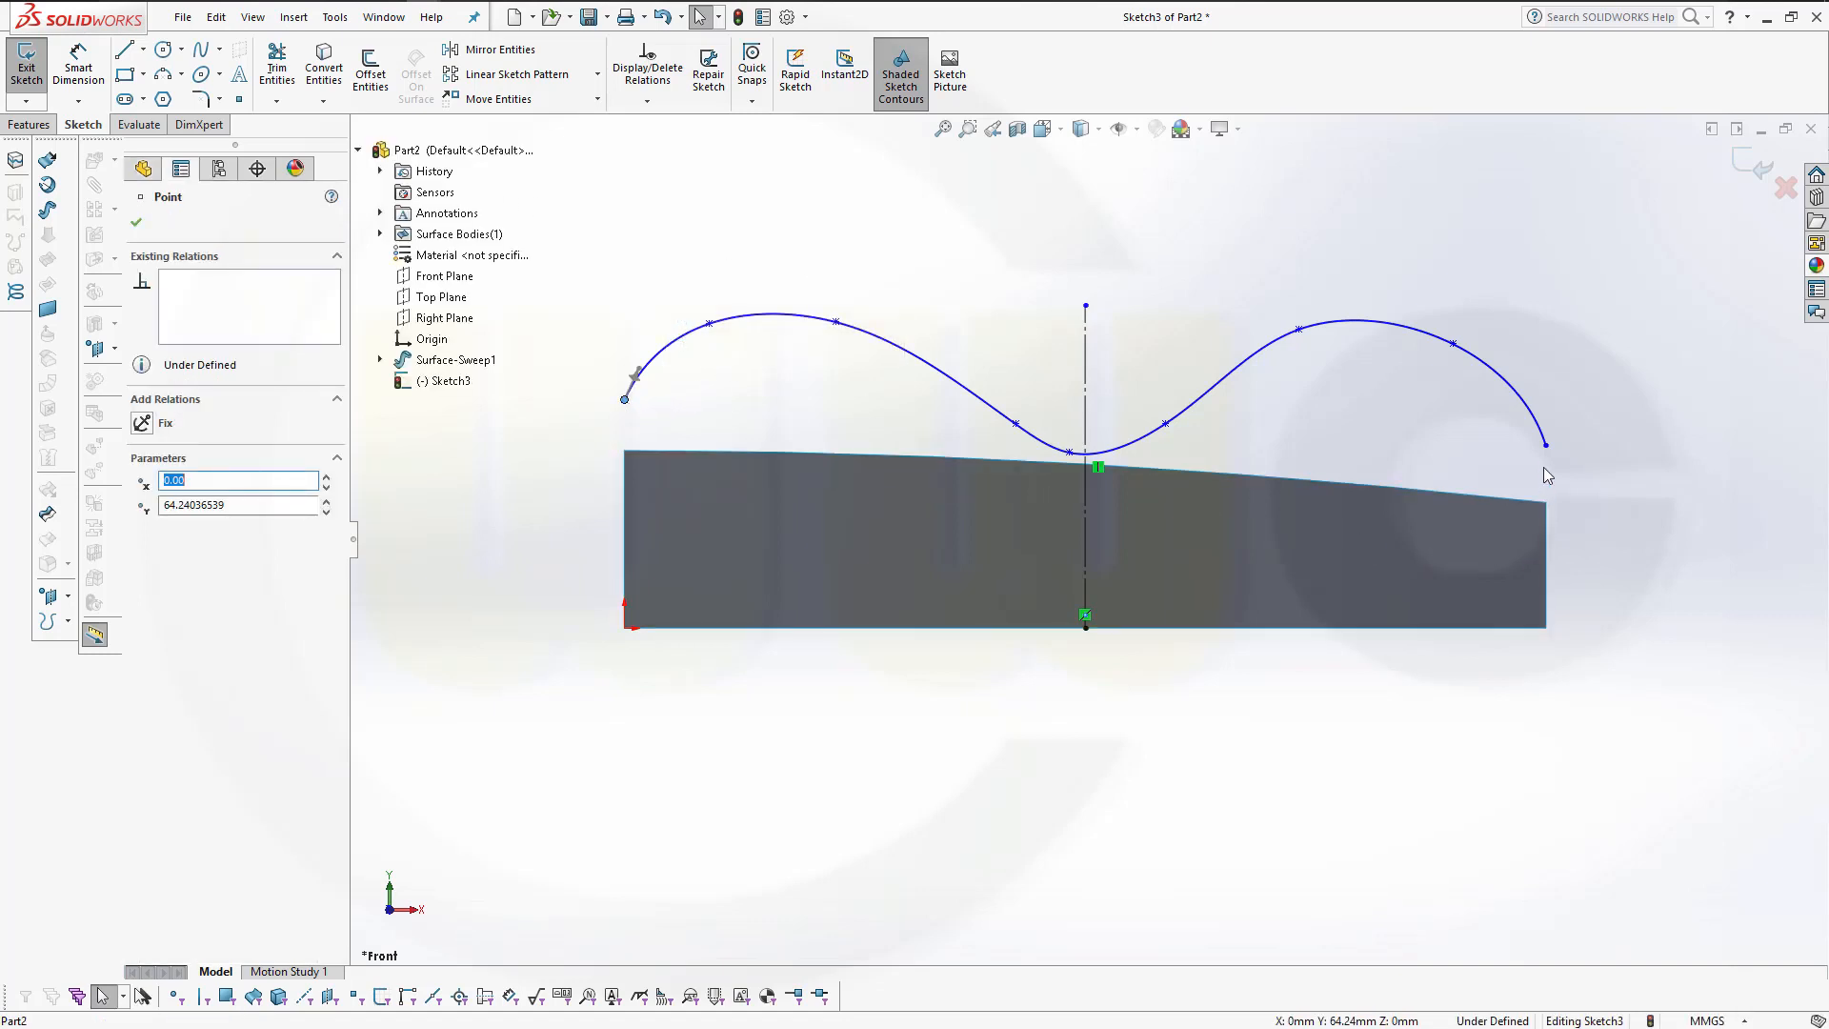
ctrl+click(1549, 447)
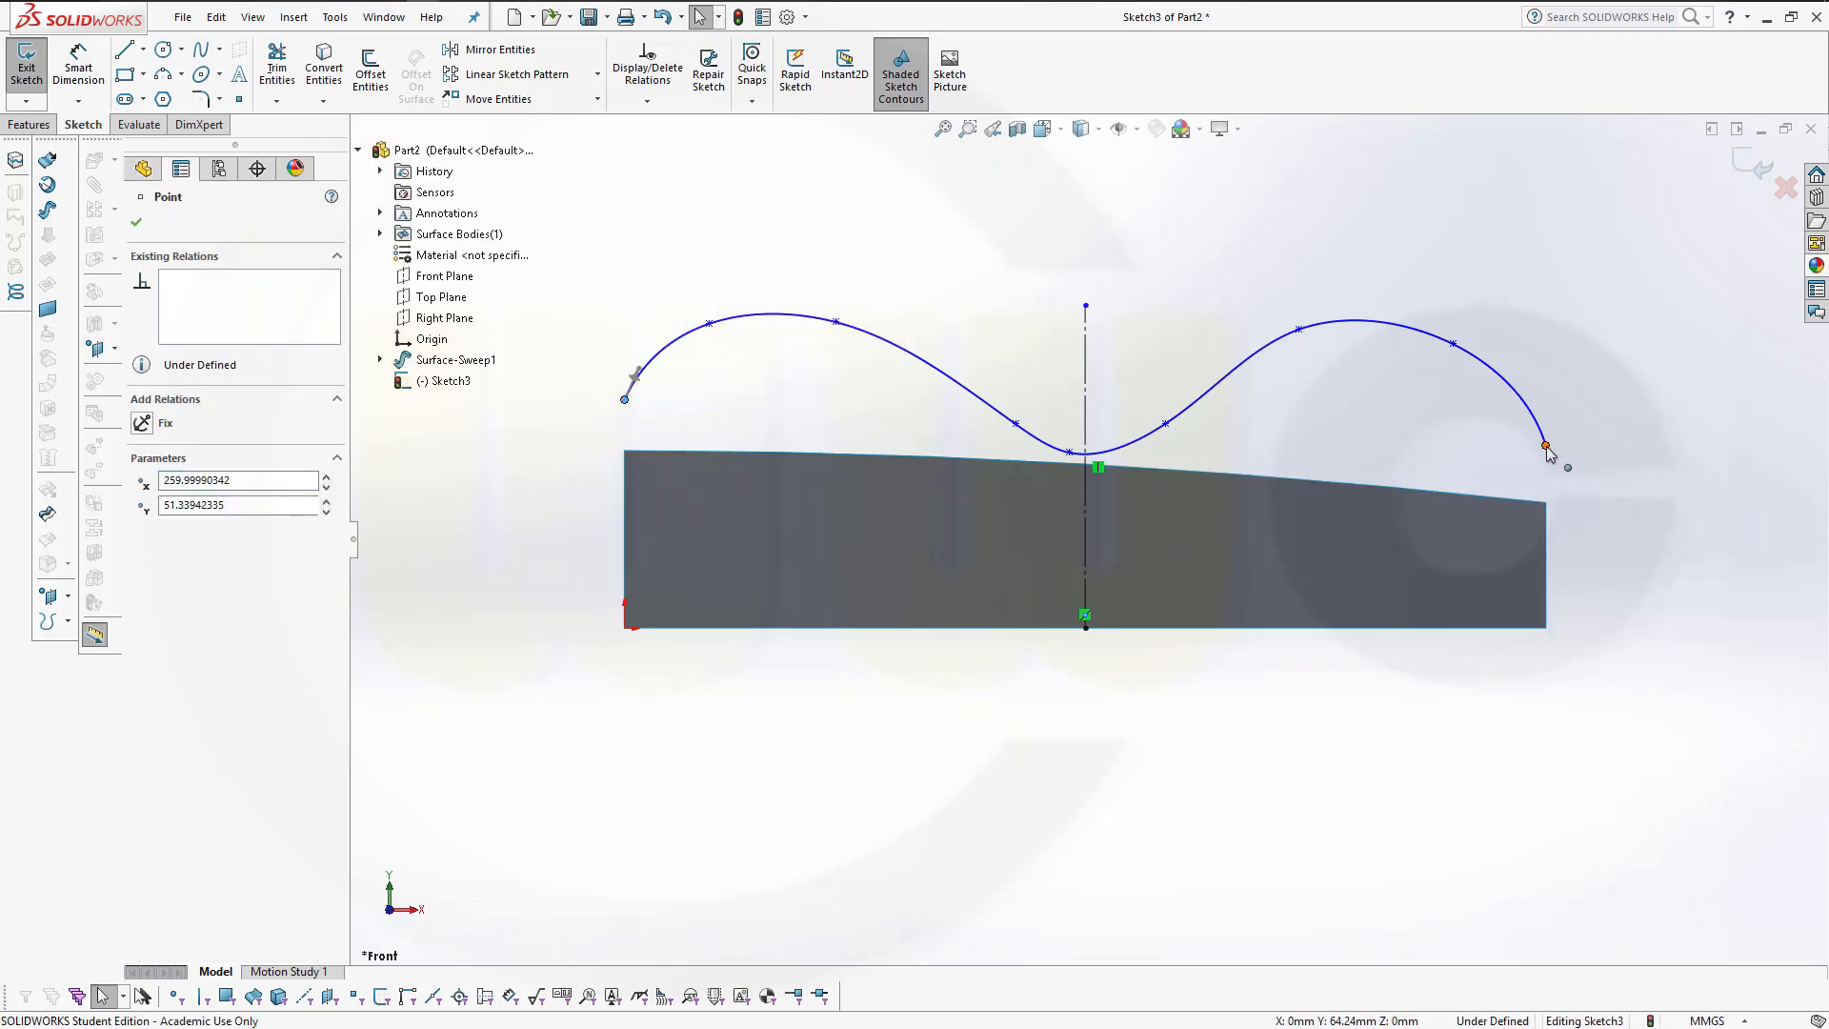
ctrl+click(1086, 362)
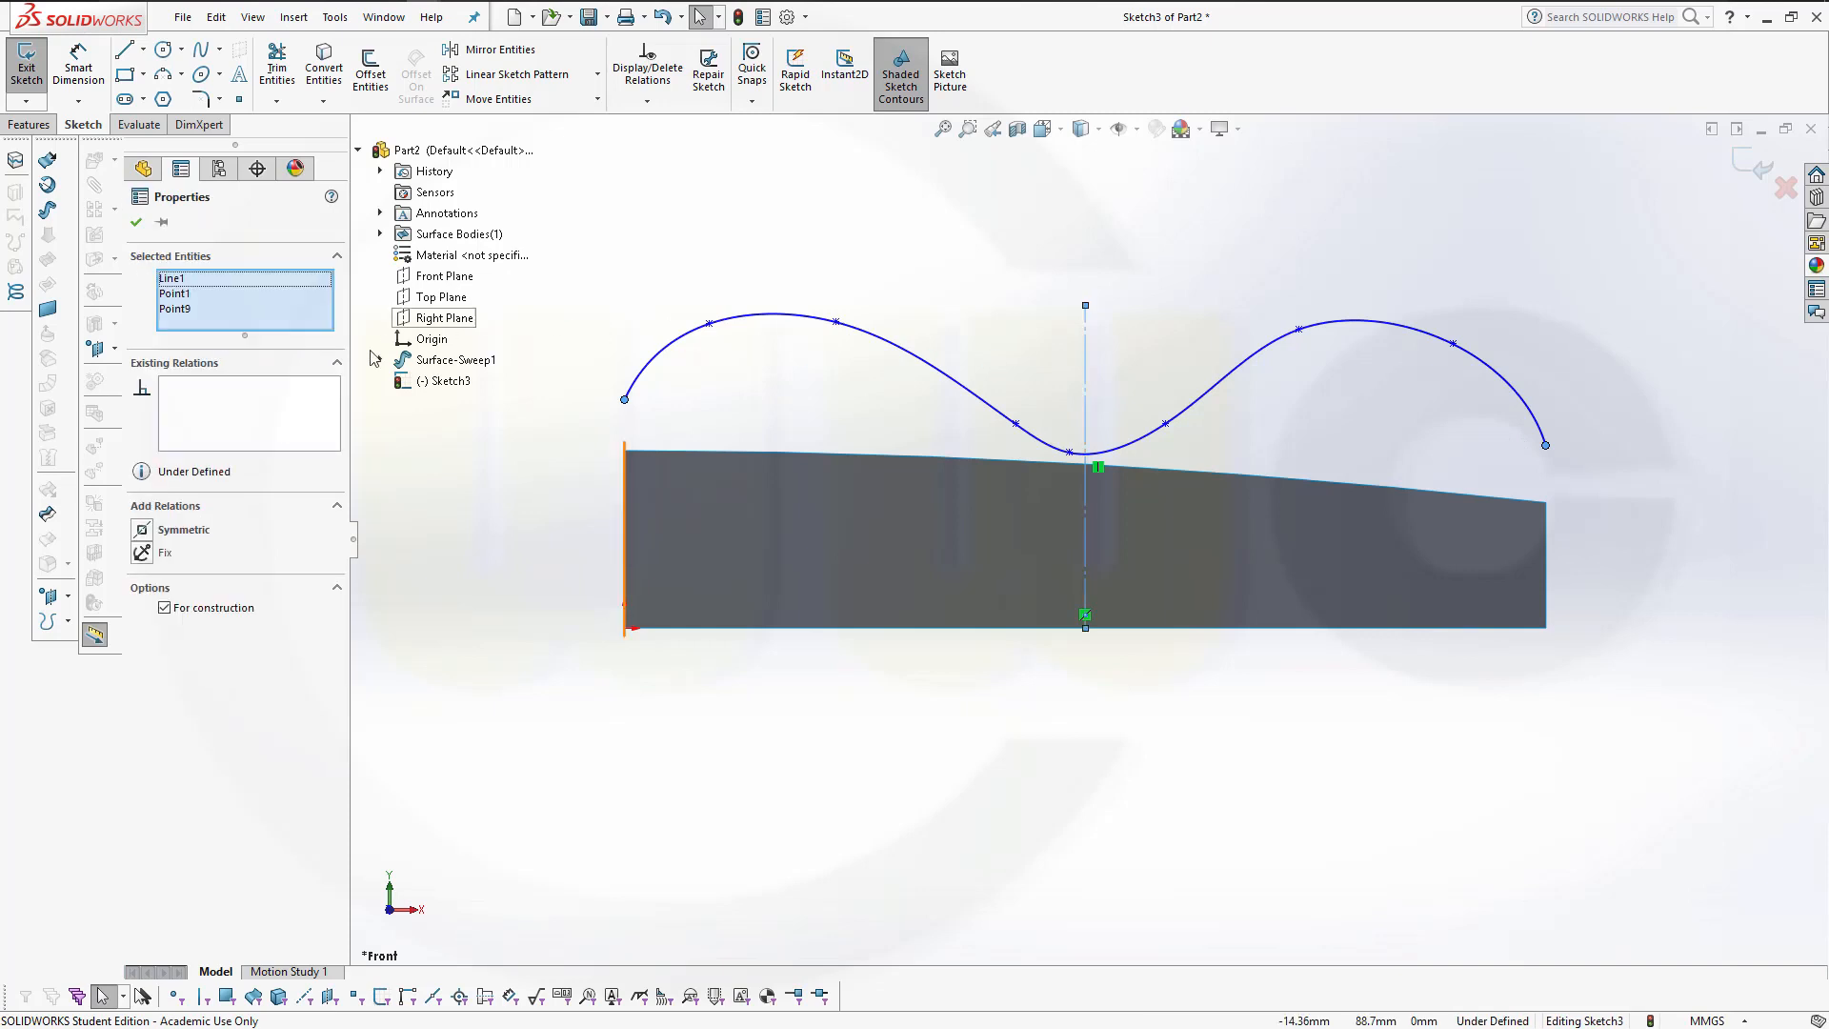
click(142, 532)
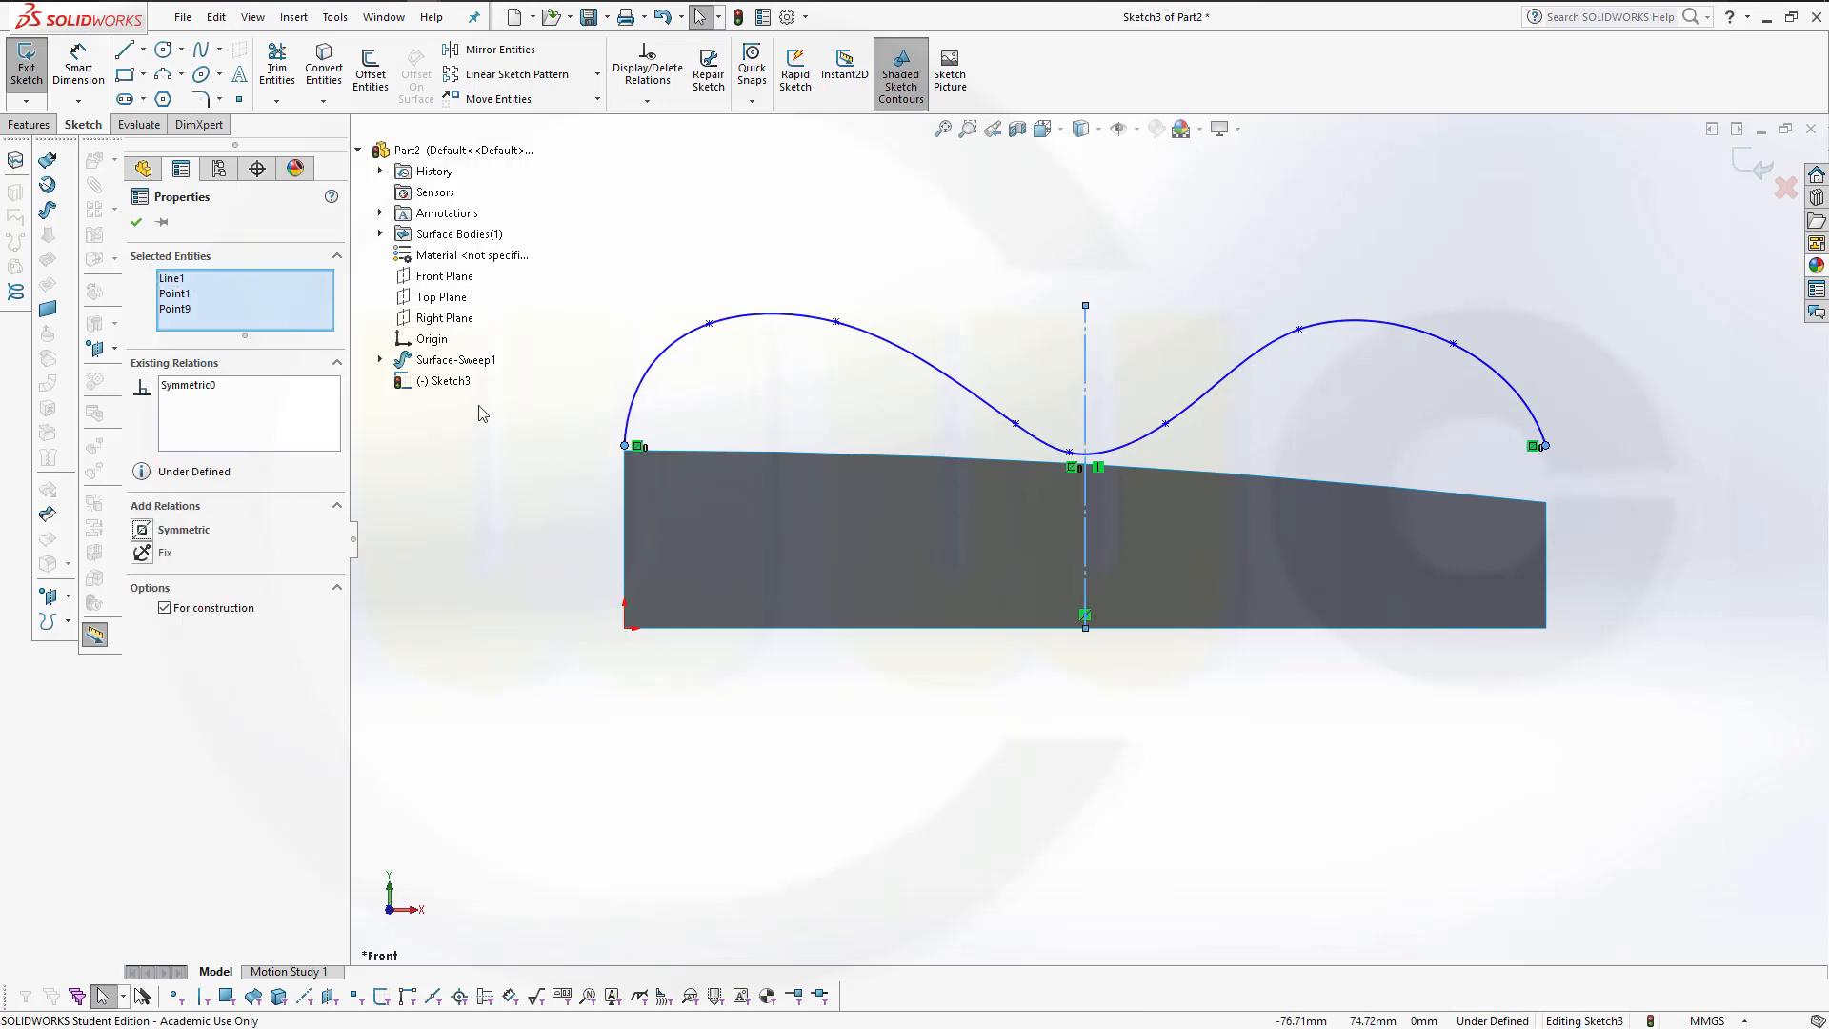
click(710, 325)
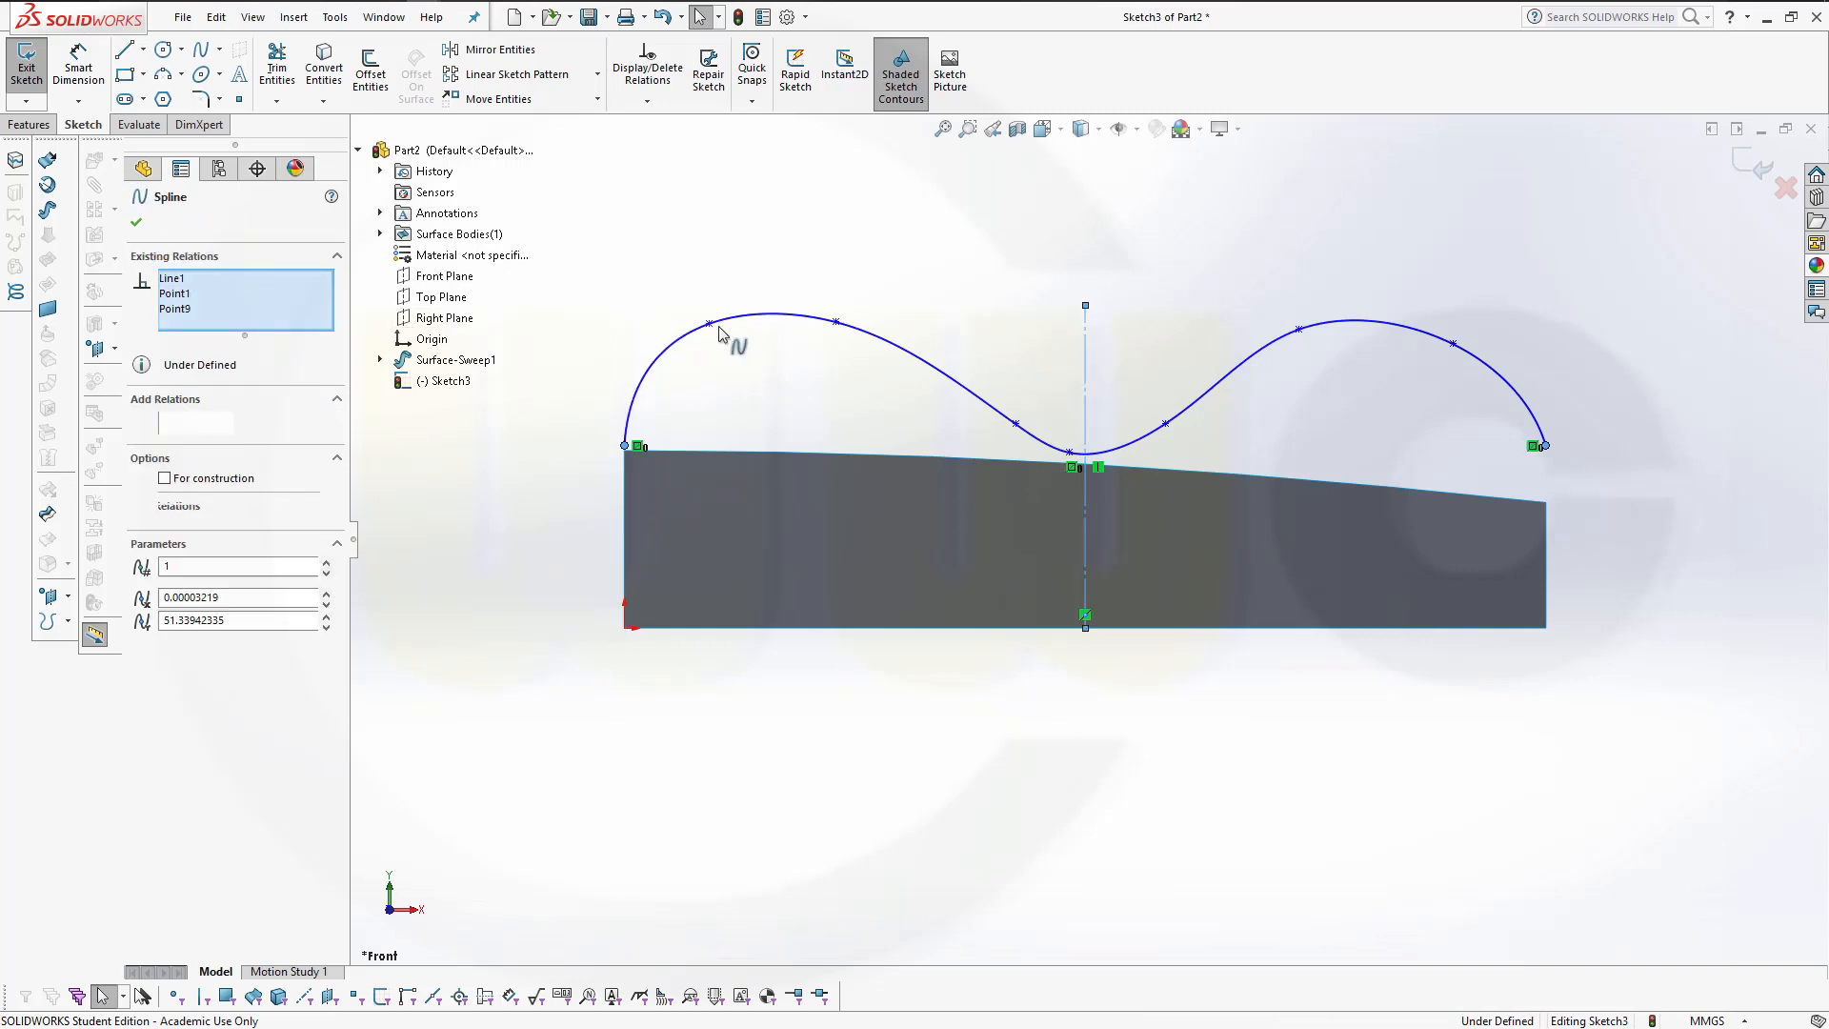
ctrl+click(1453, 344)
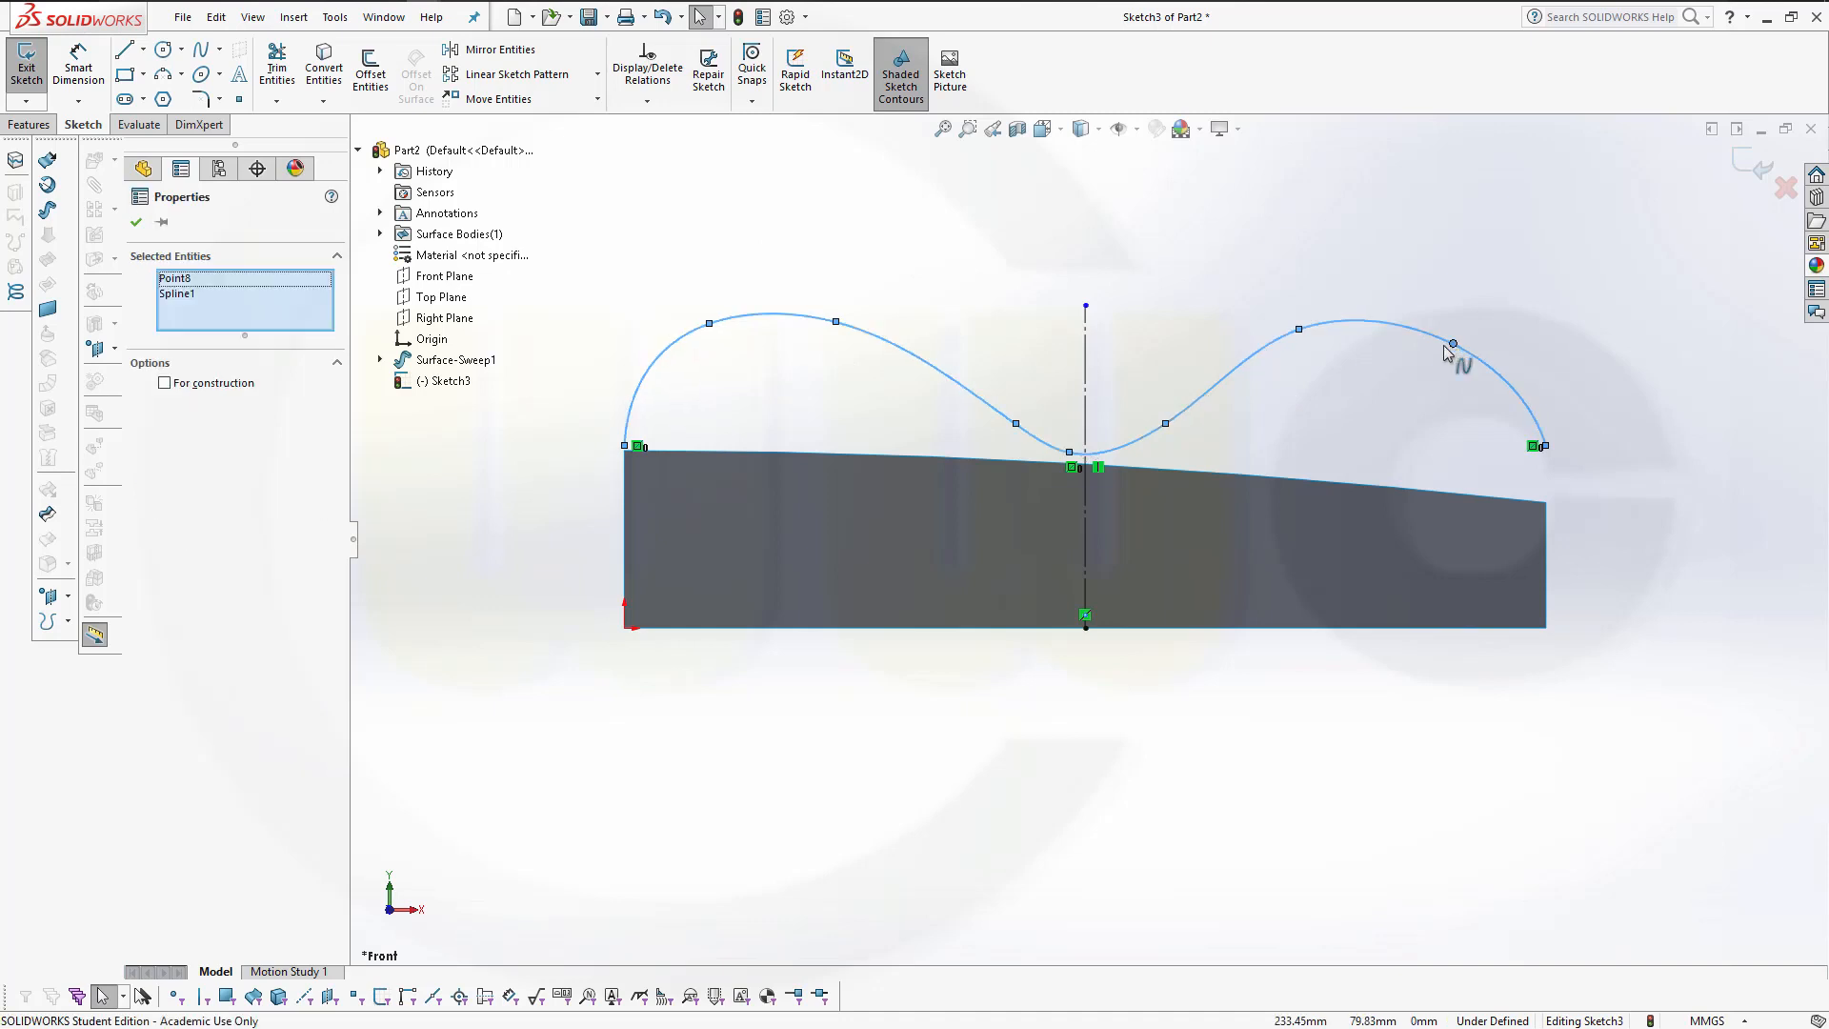
ctrl+click(1085, 345)
click(537, 343)
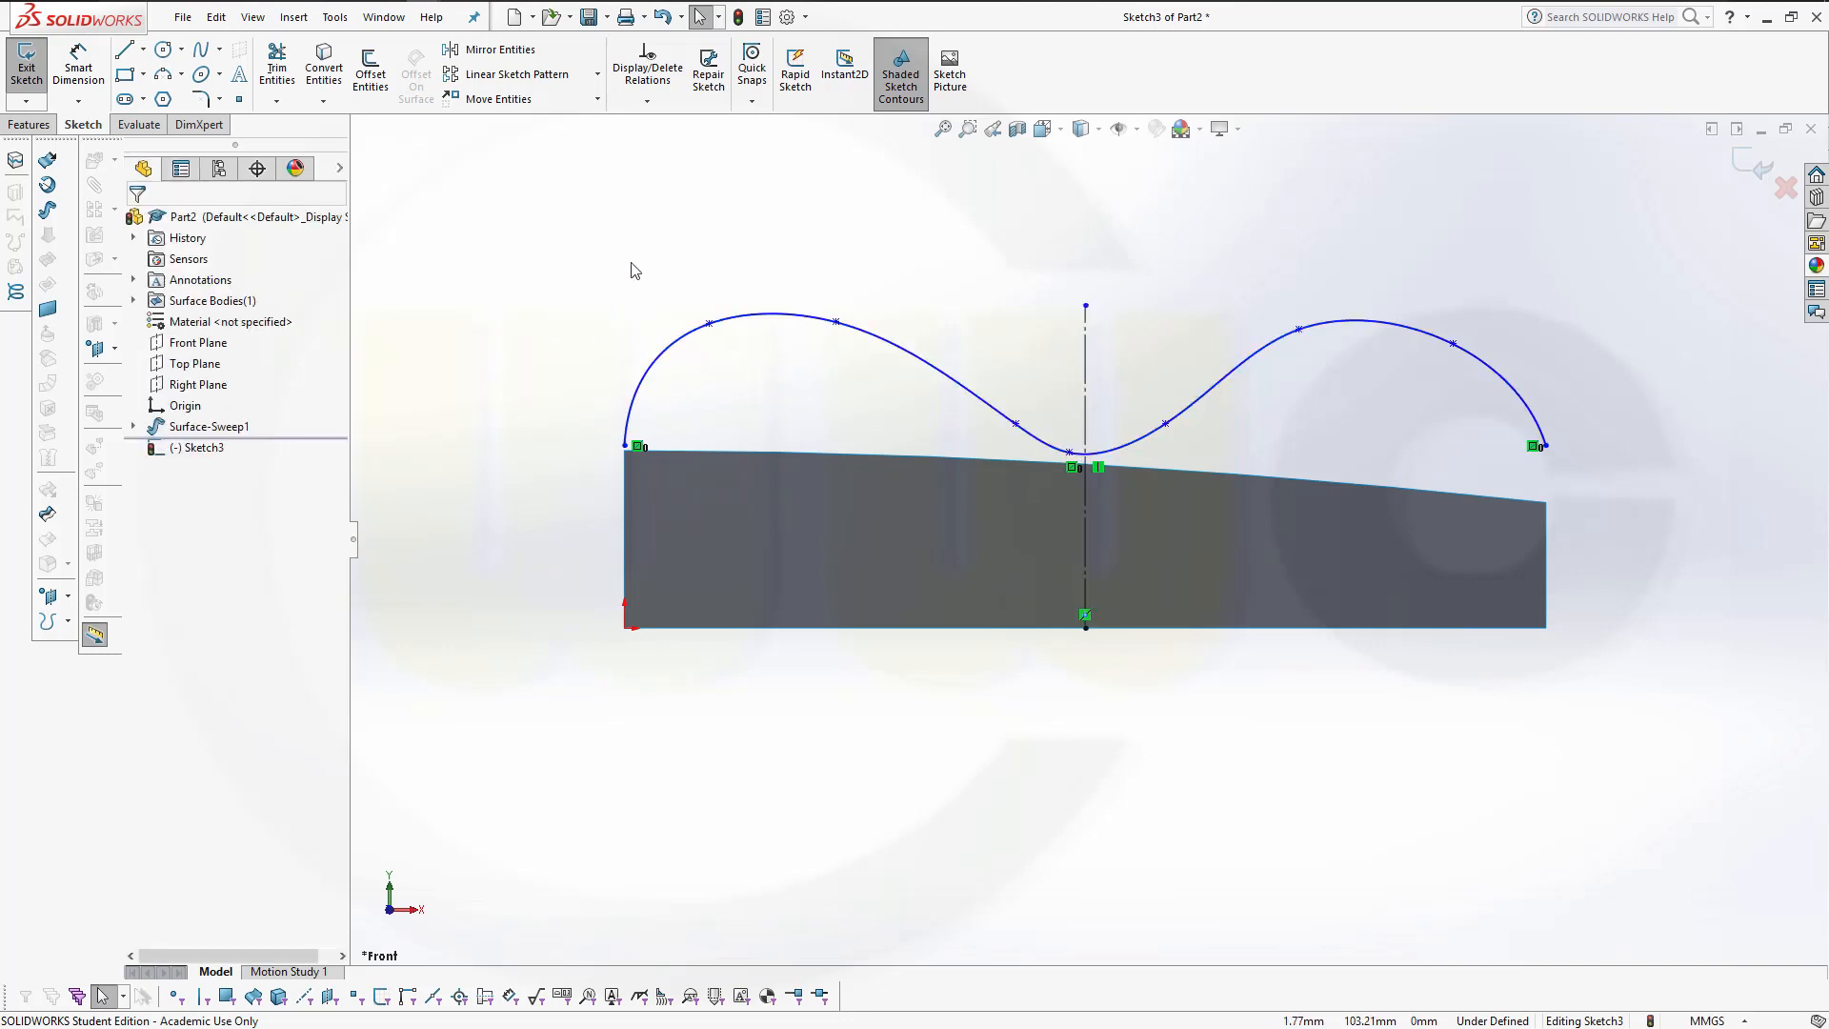
Make the spline points next to the two endpoints symmetric about the vertical construction line.
click(712, 325)
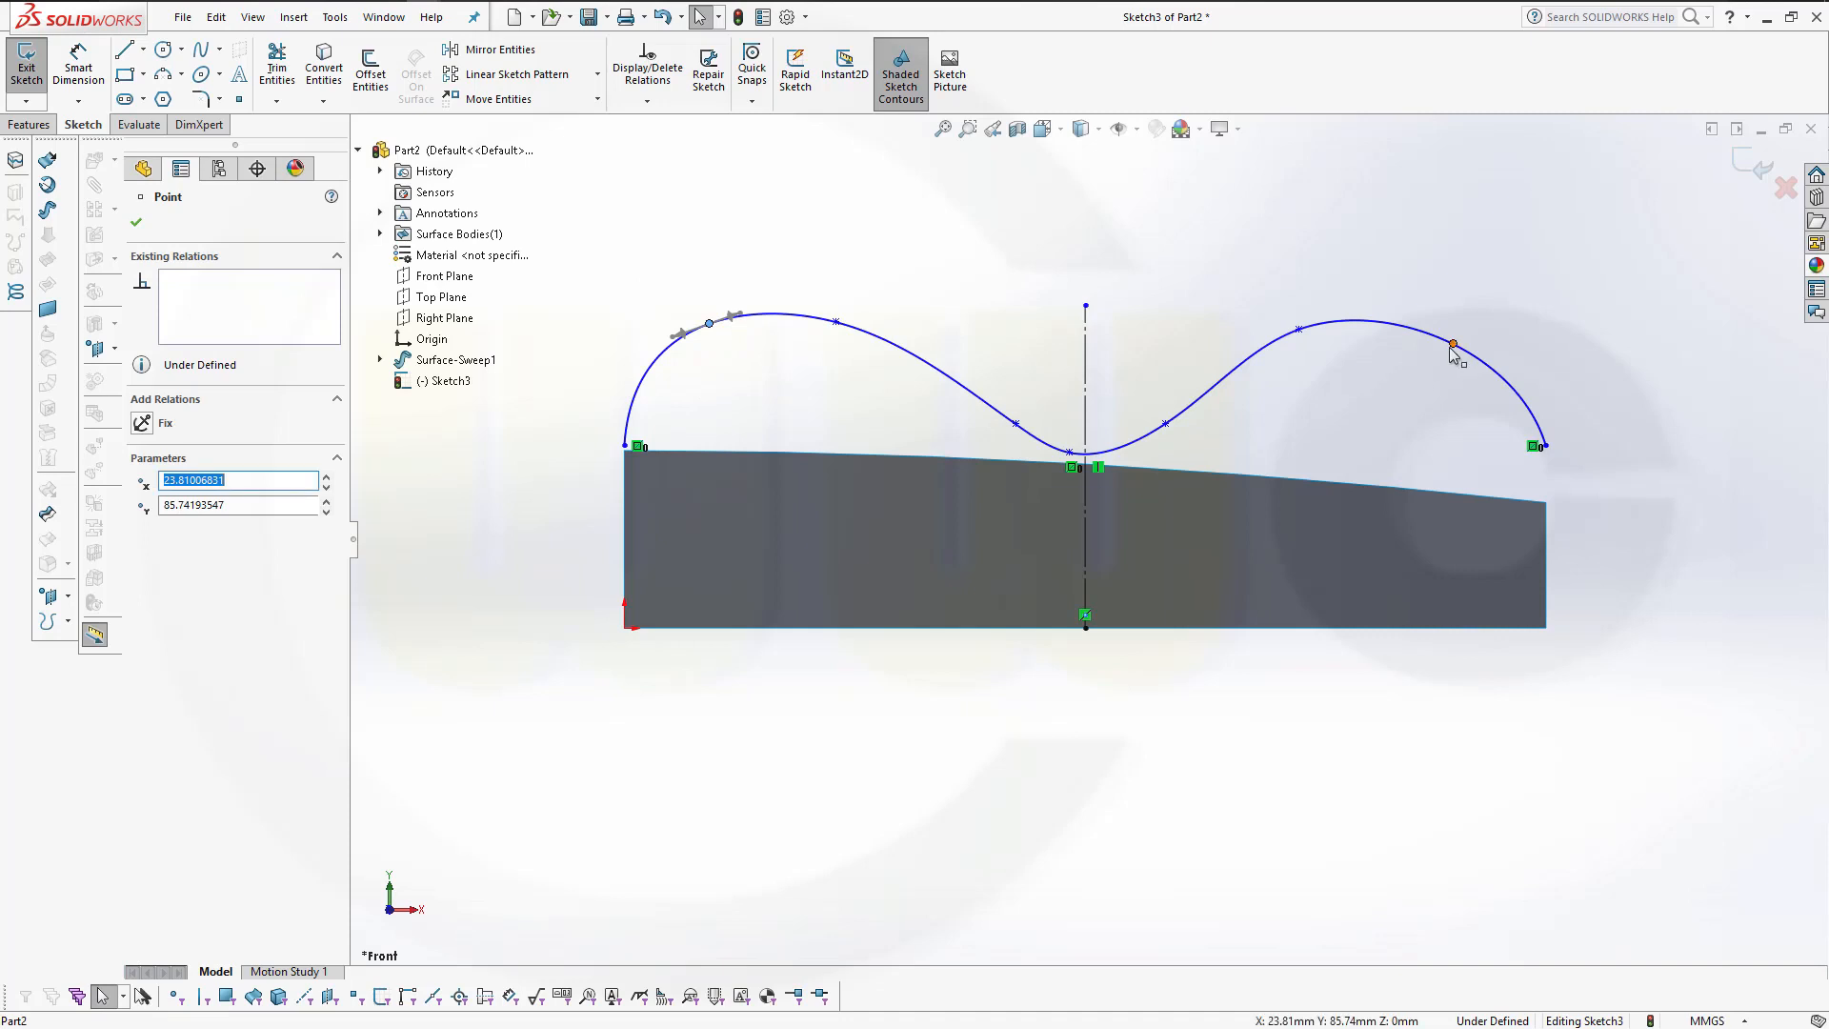
ctrl+click(1453, 345)
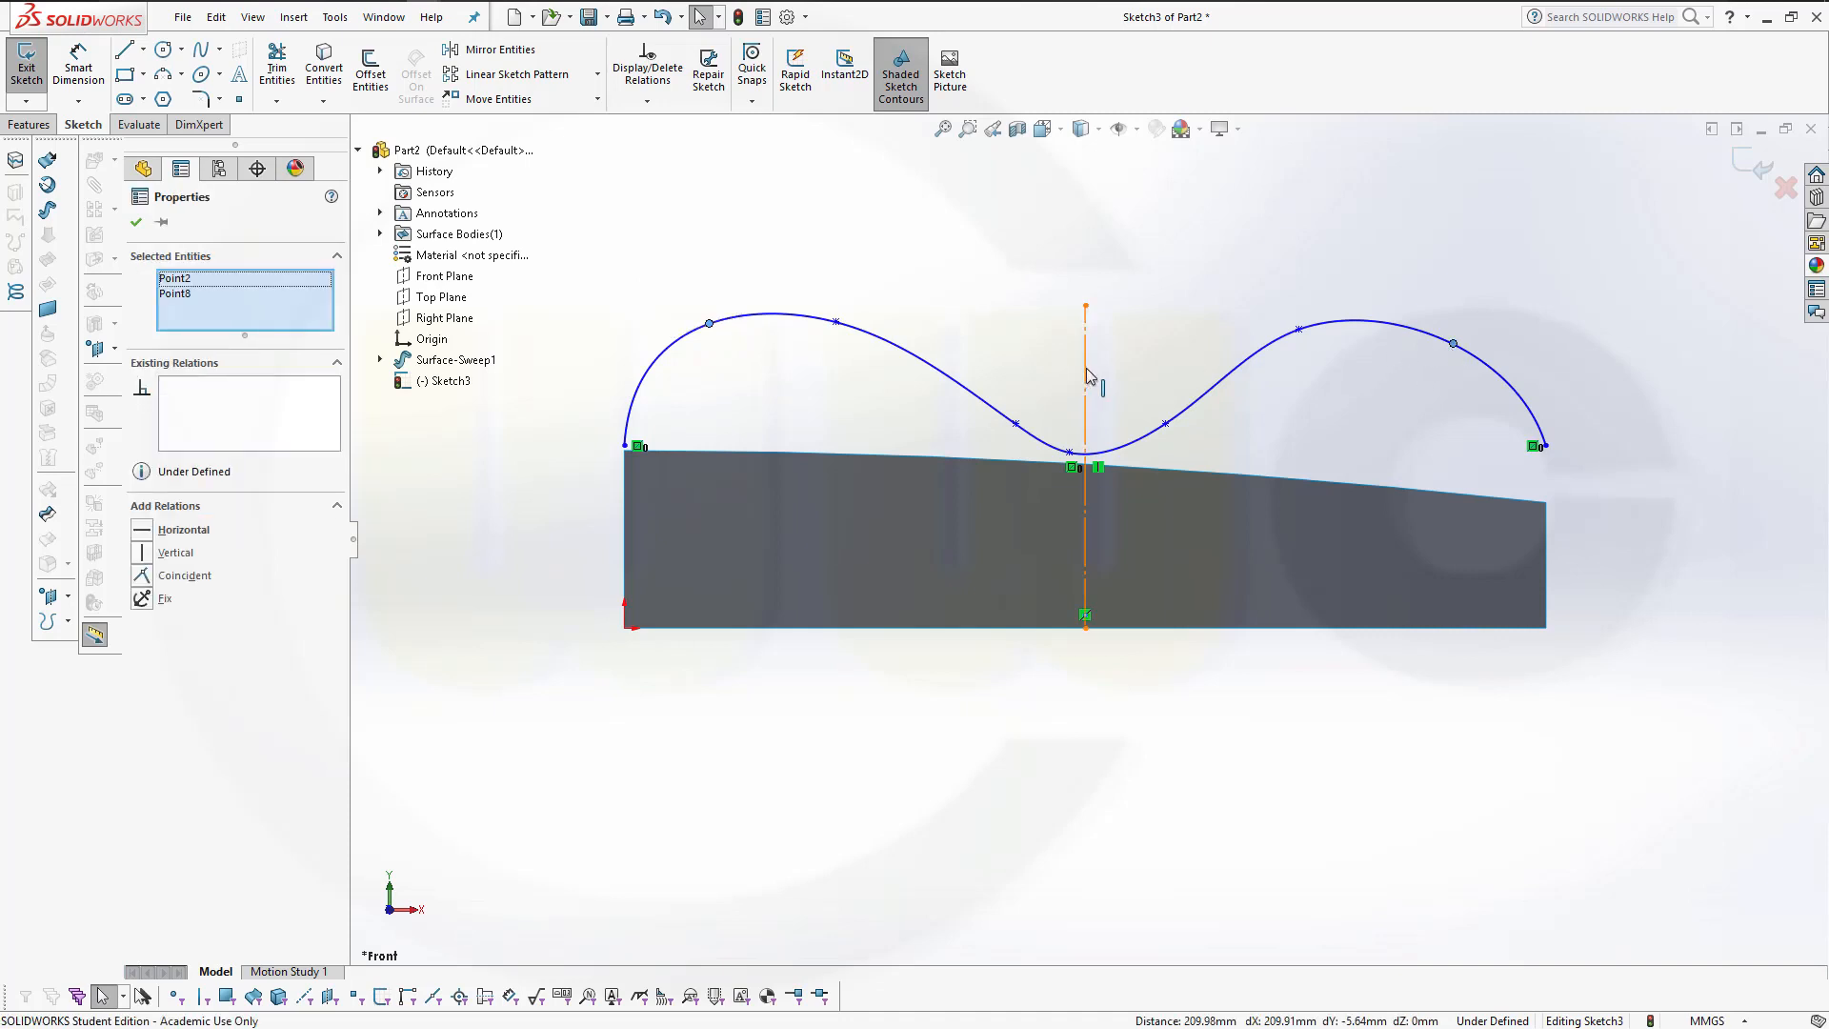
ctrl+click(1086, 374)
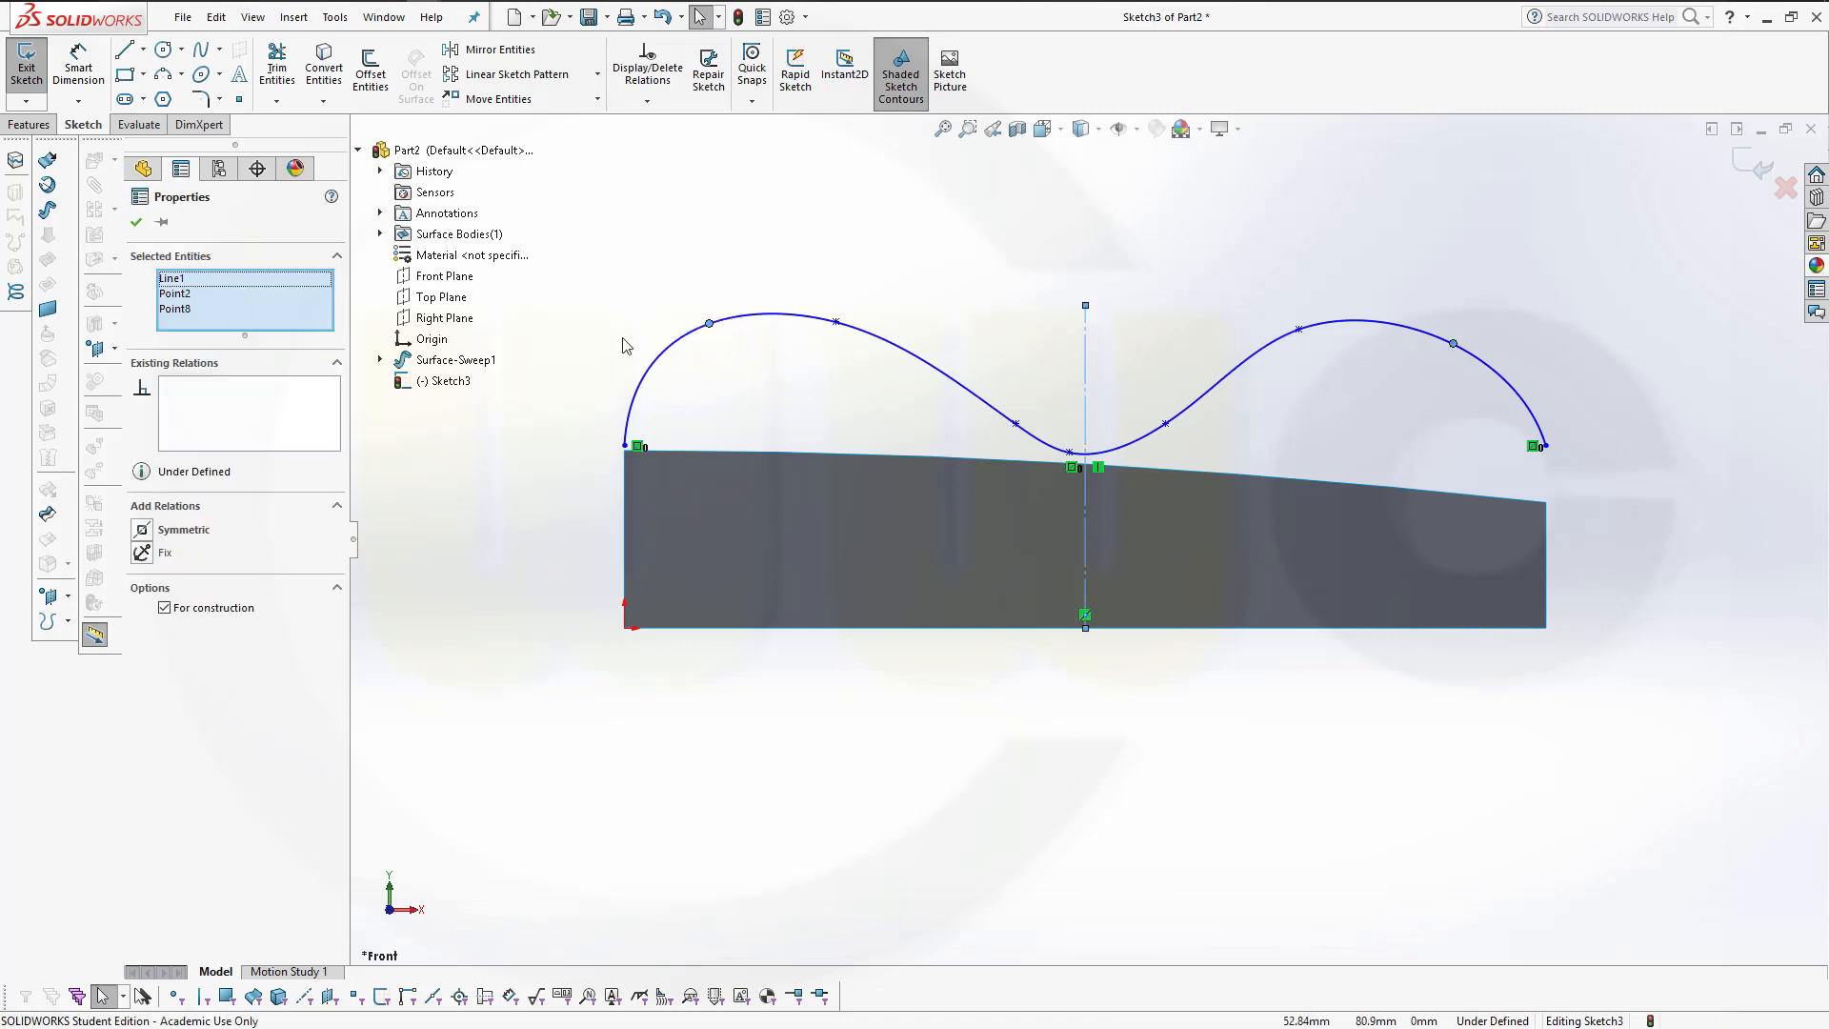
click(143, 530)
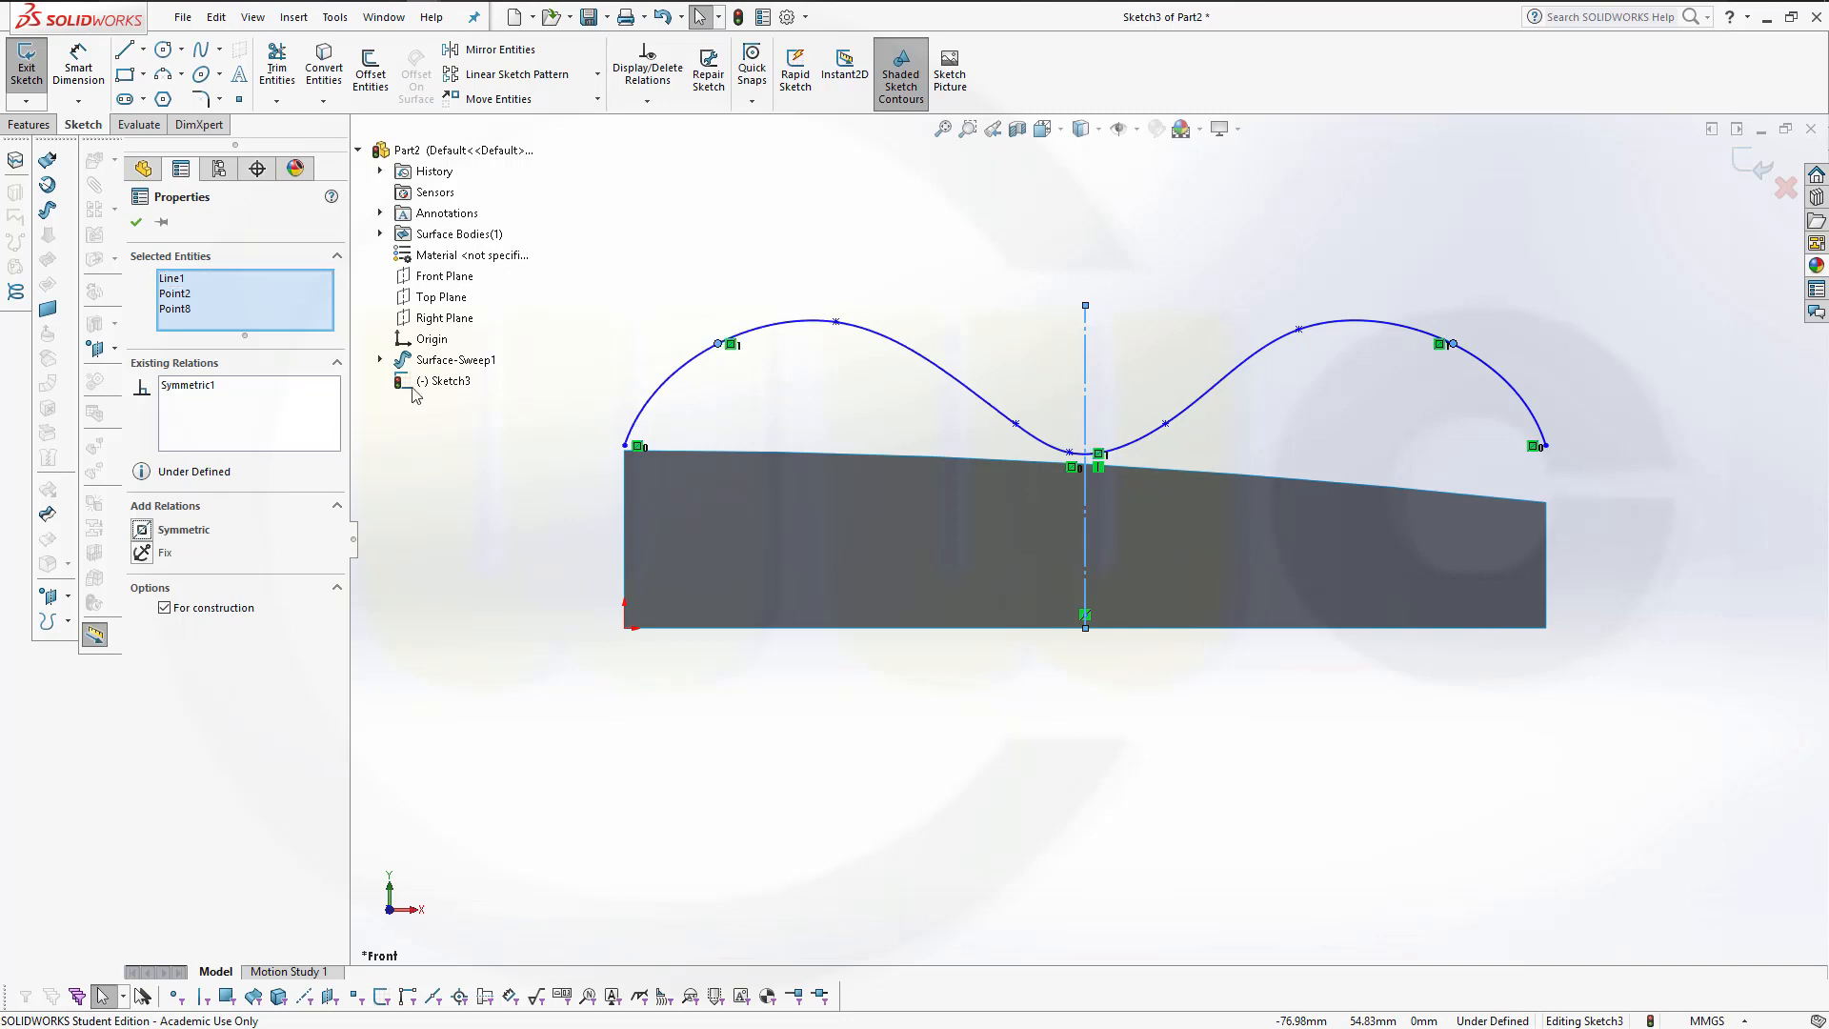
Make the third spline points from each end, on the inner sides of the humps, symmetric about the construction line.
click(837, 324)
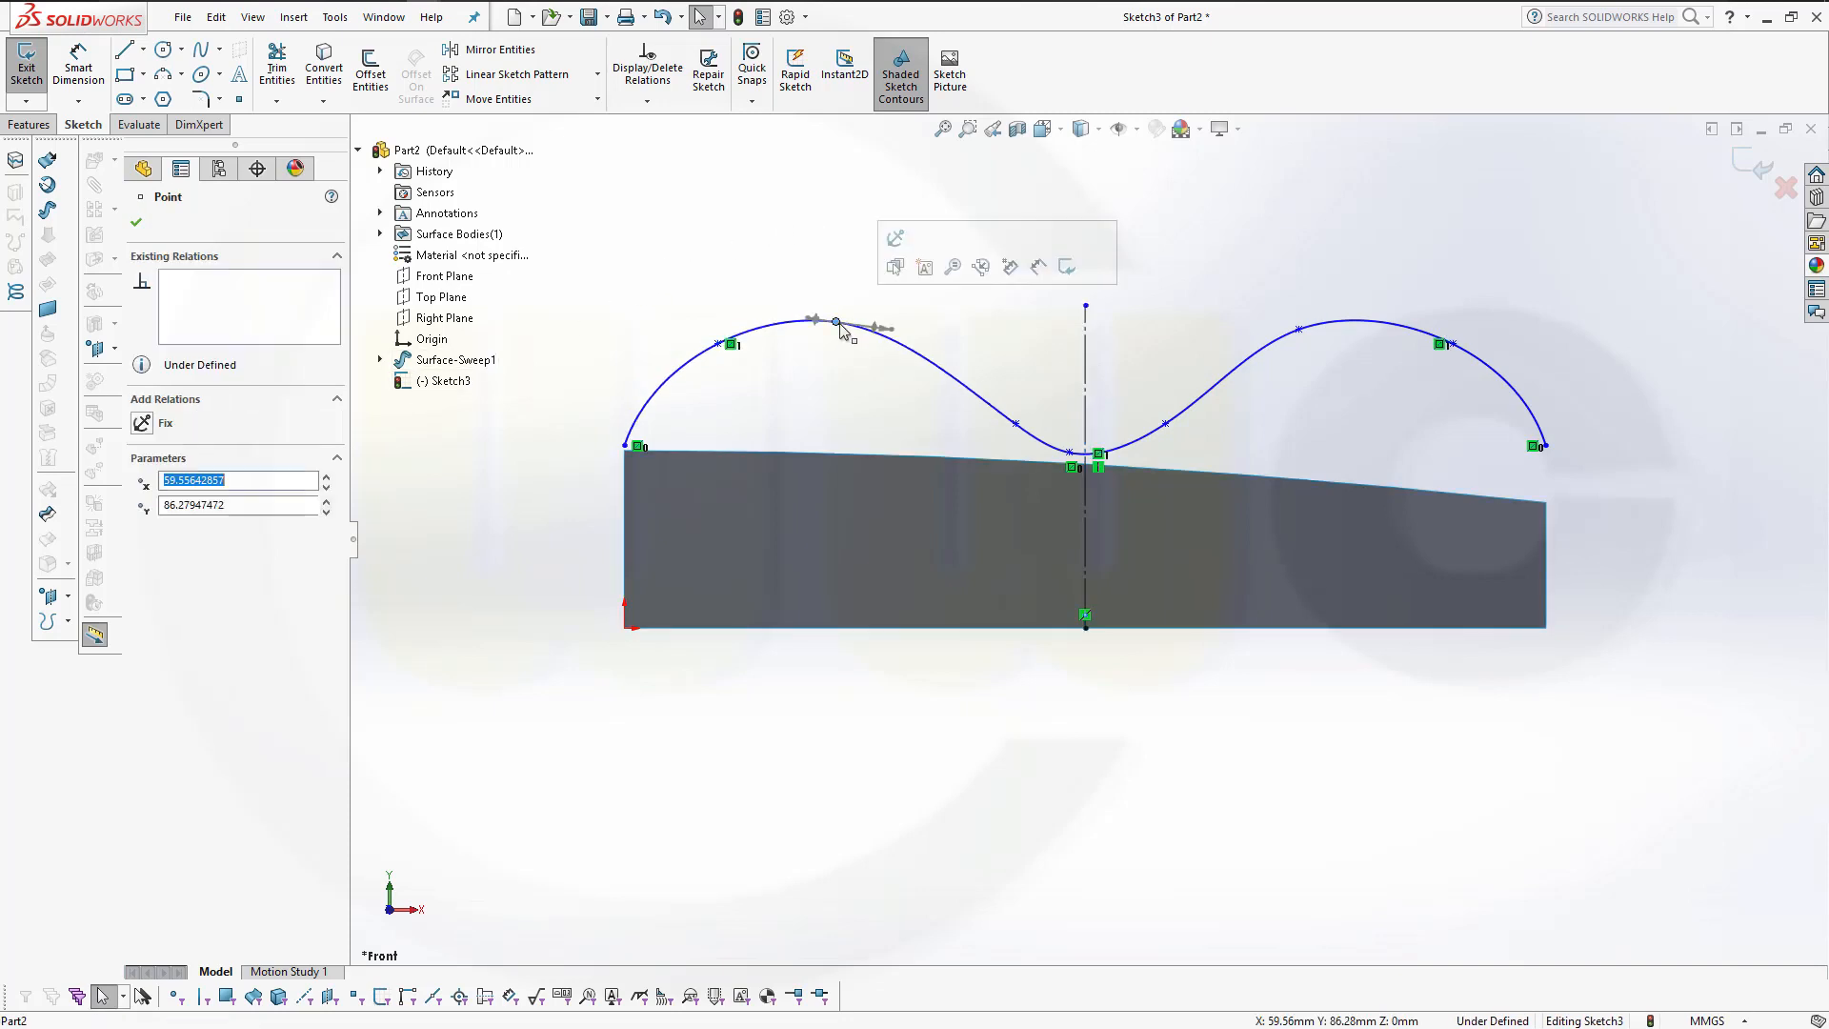
ctrl+click(1299, 331)
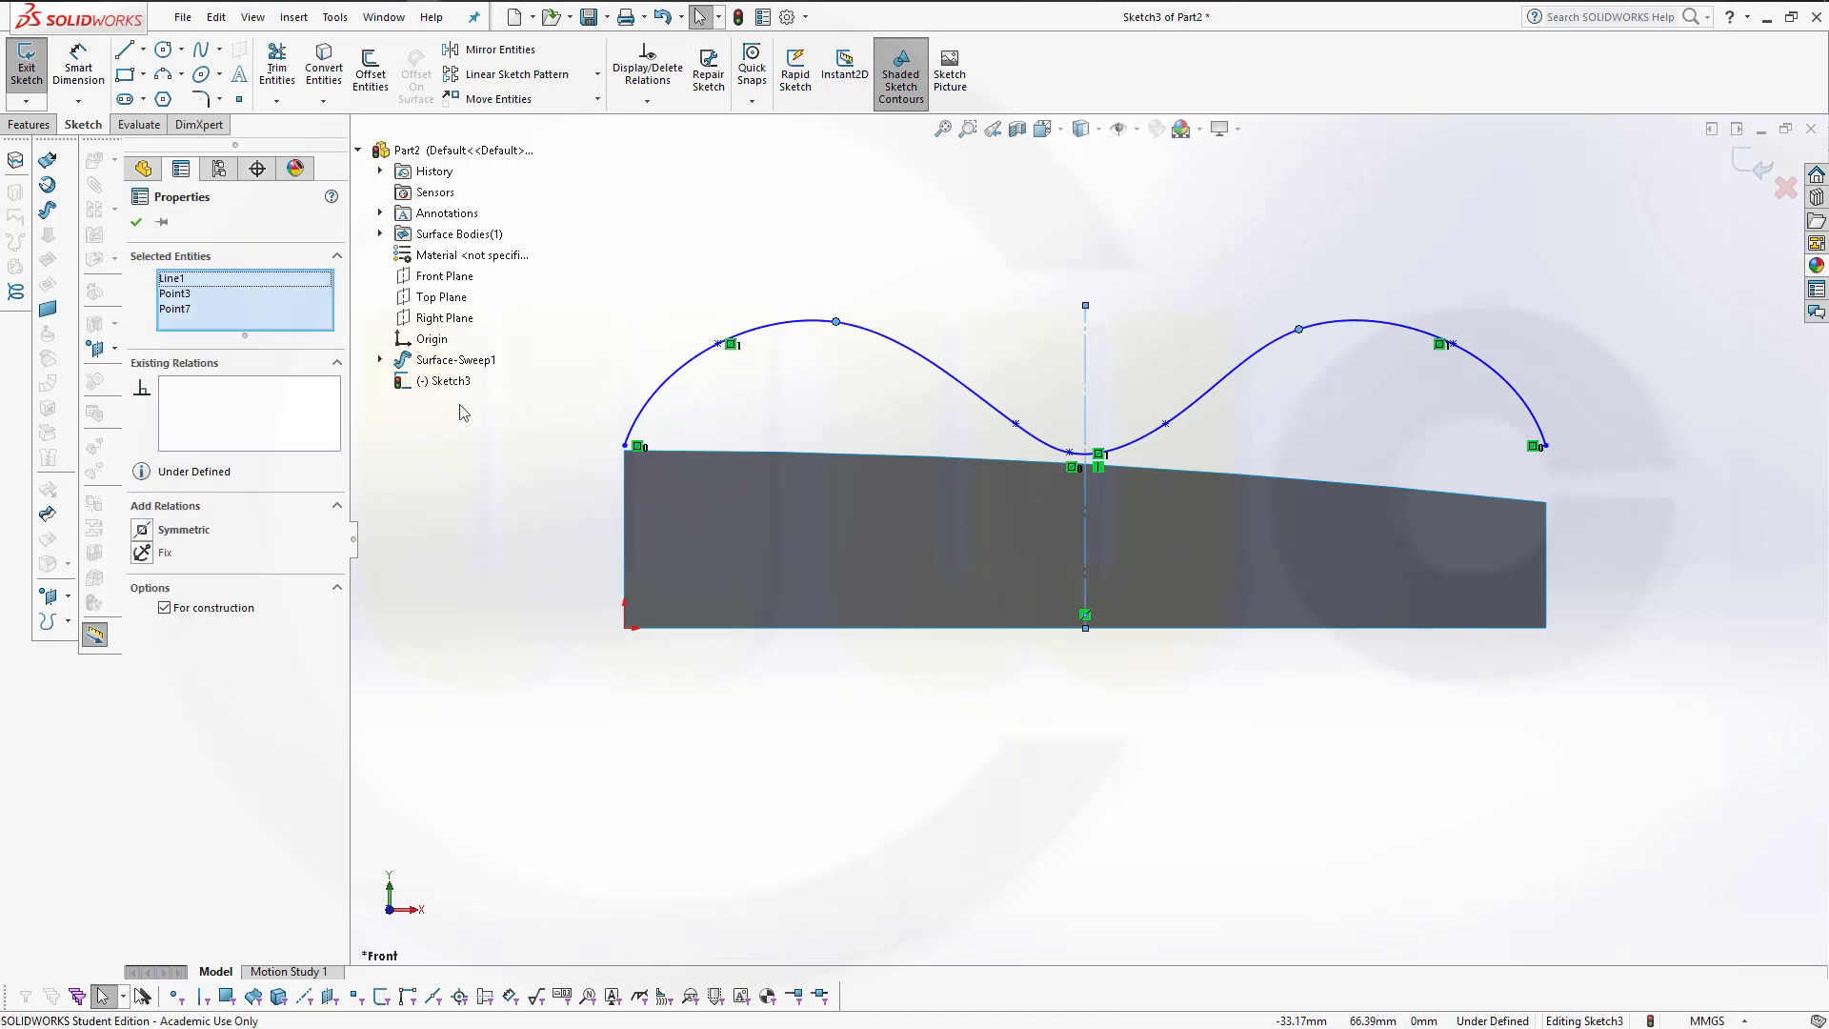
click(143, 532)
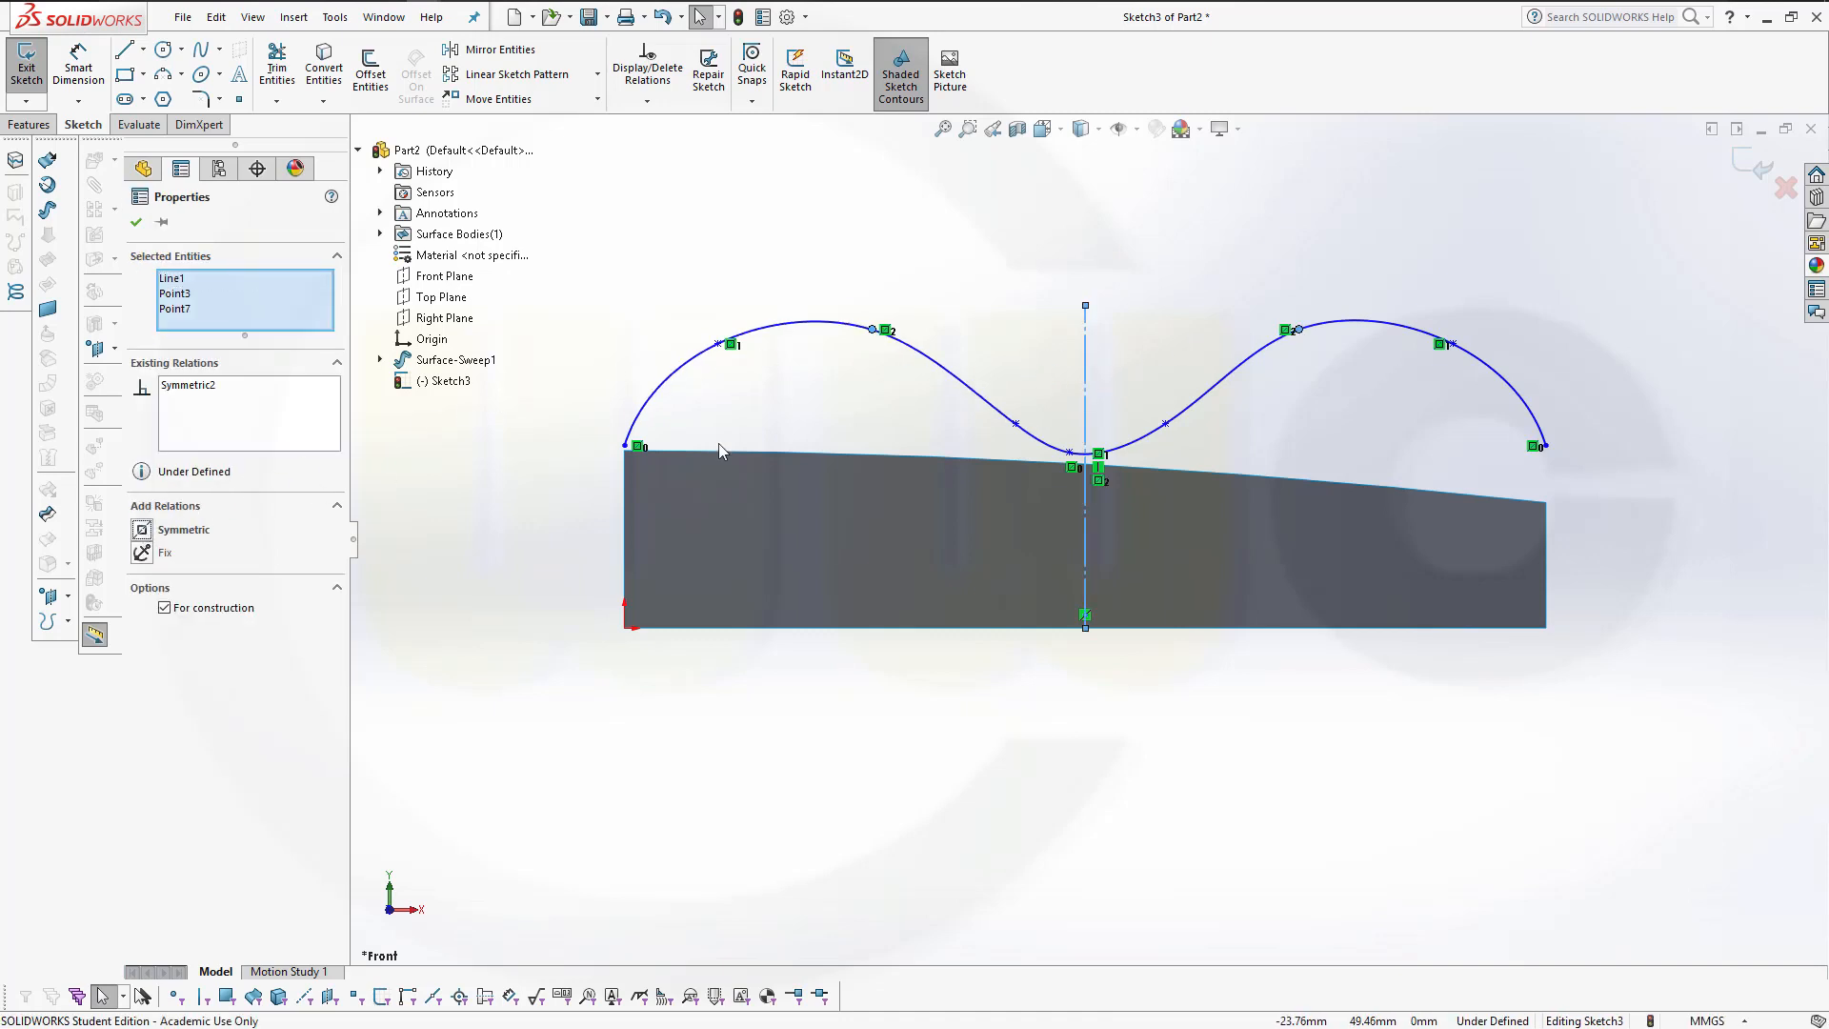
ctrl+click(1015, 424)
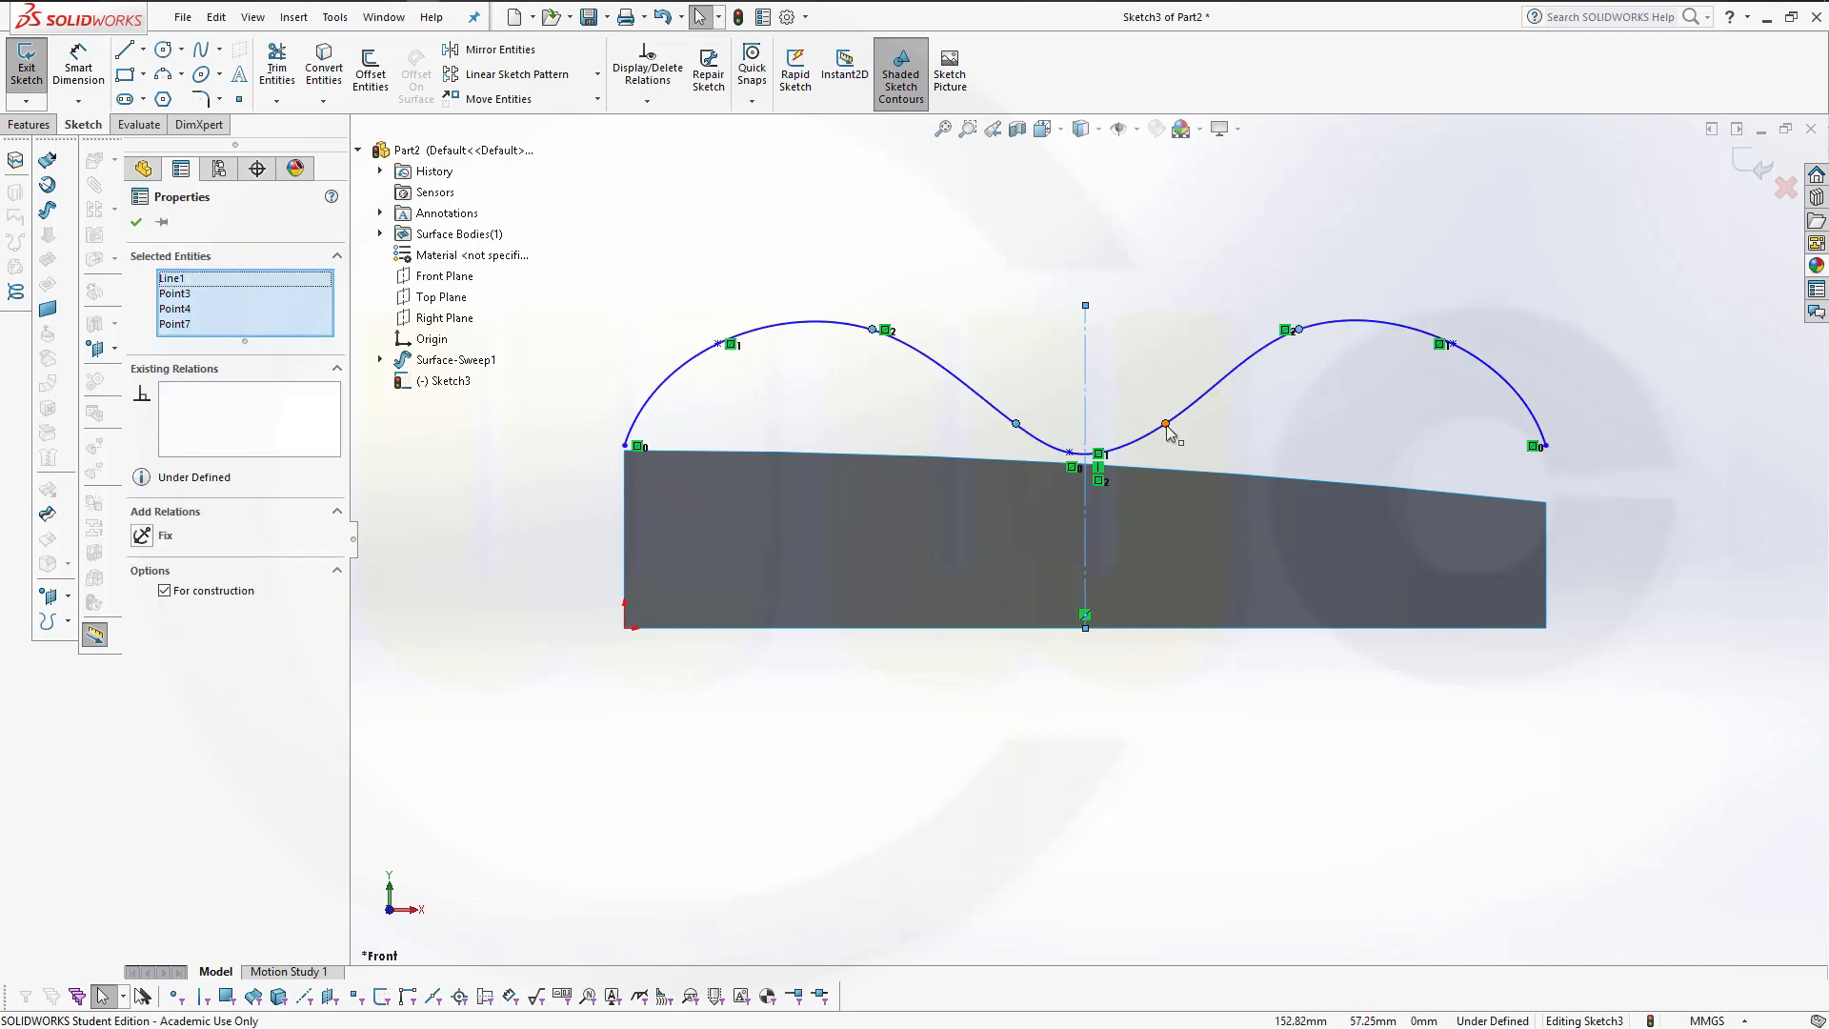
ctrl+click(1166, 423)
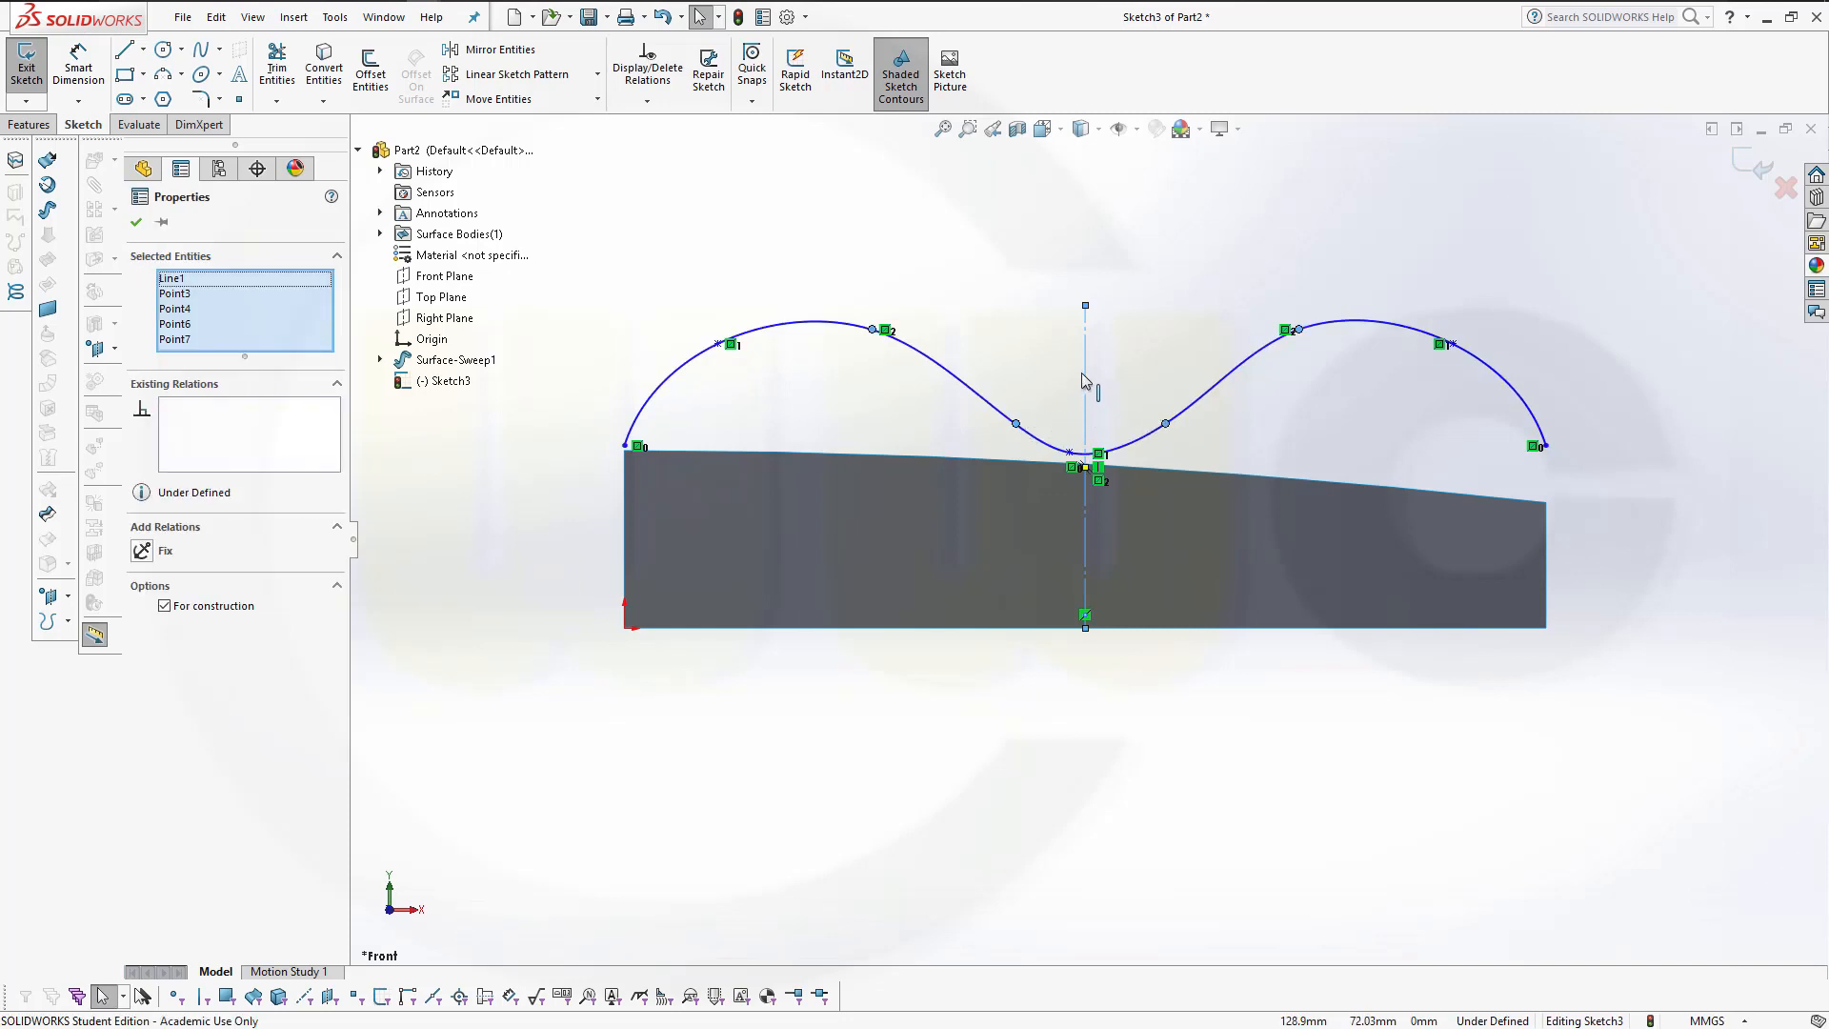
click(398, 307)
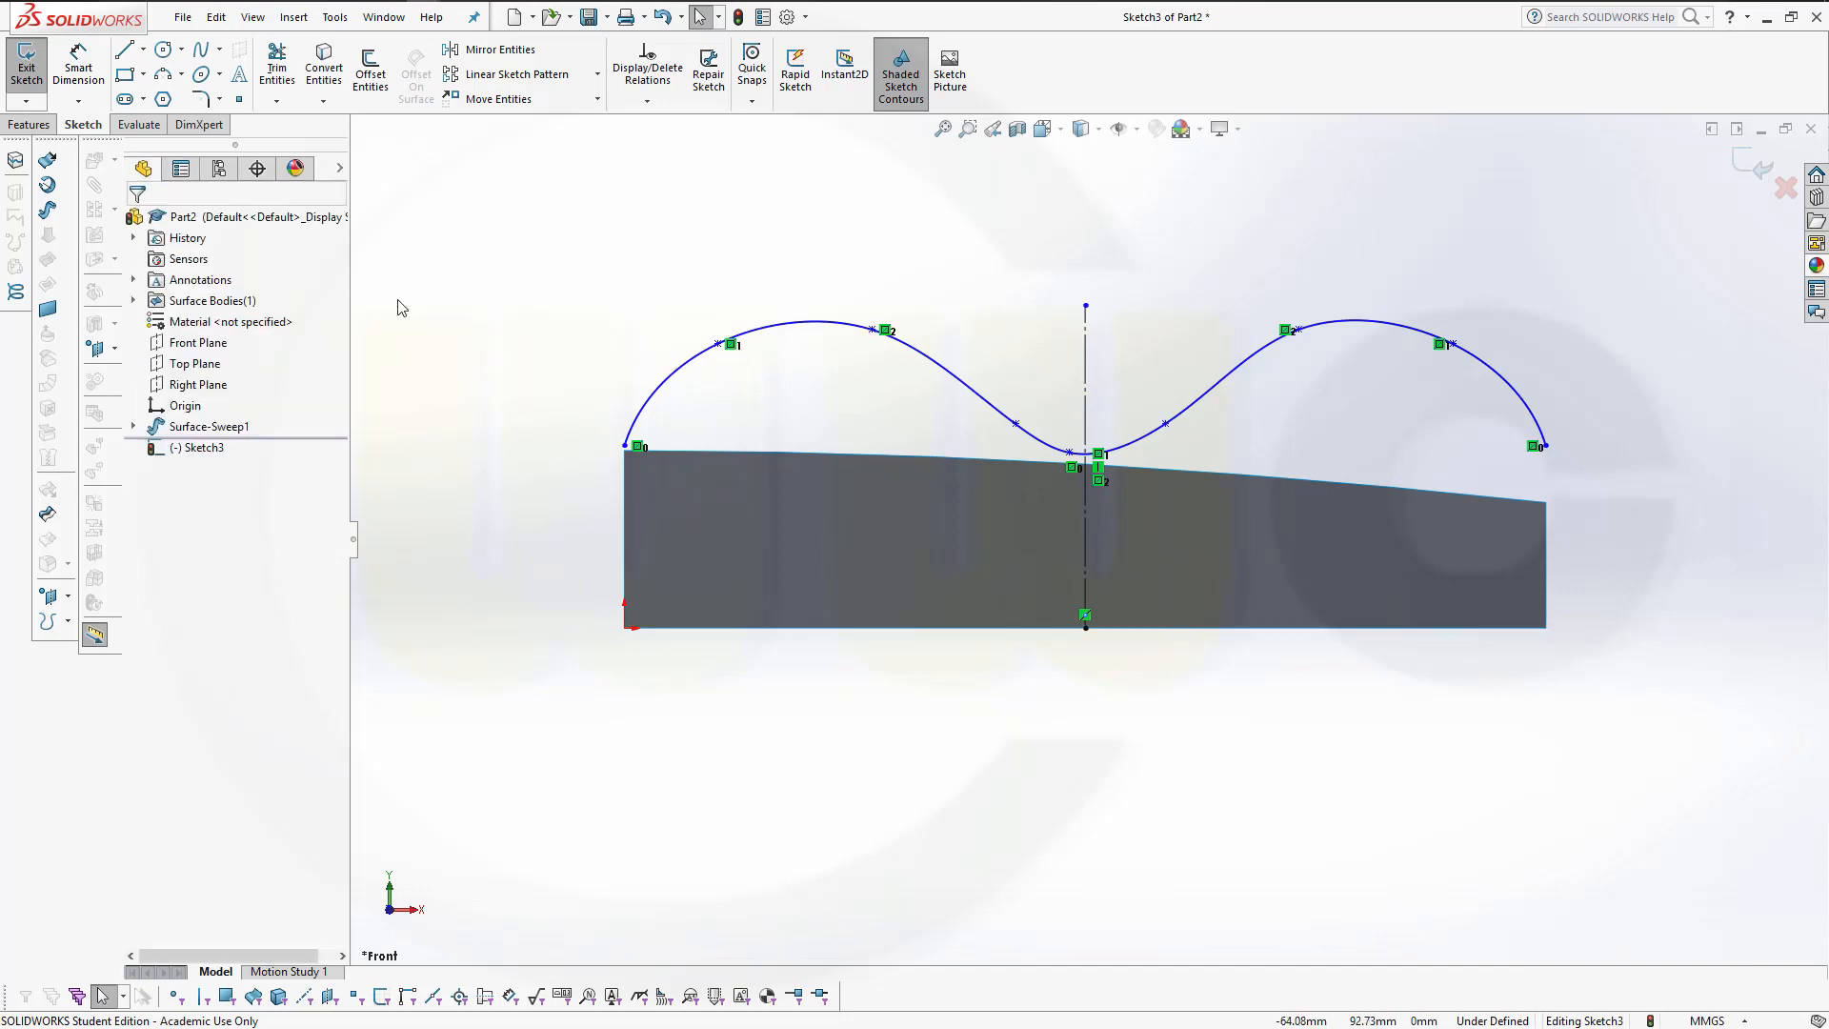
Make the fourth spline points from each end, on either side of the middle point, symmetric about the vertical construction line.
click(1015, 424)
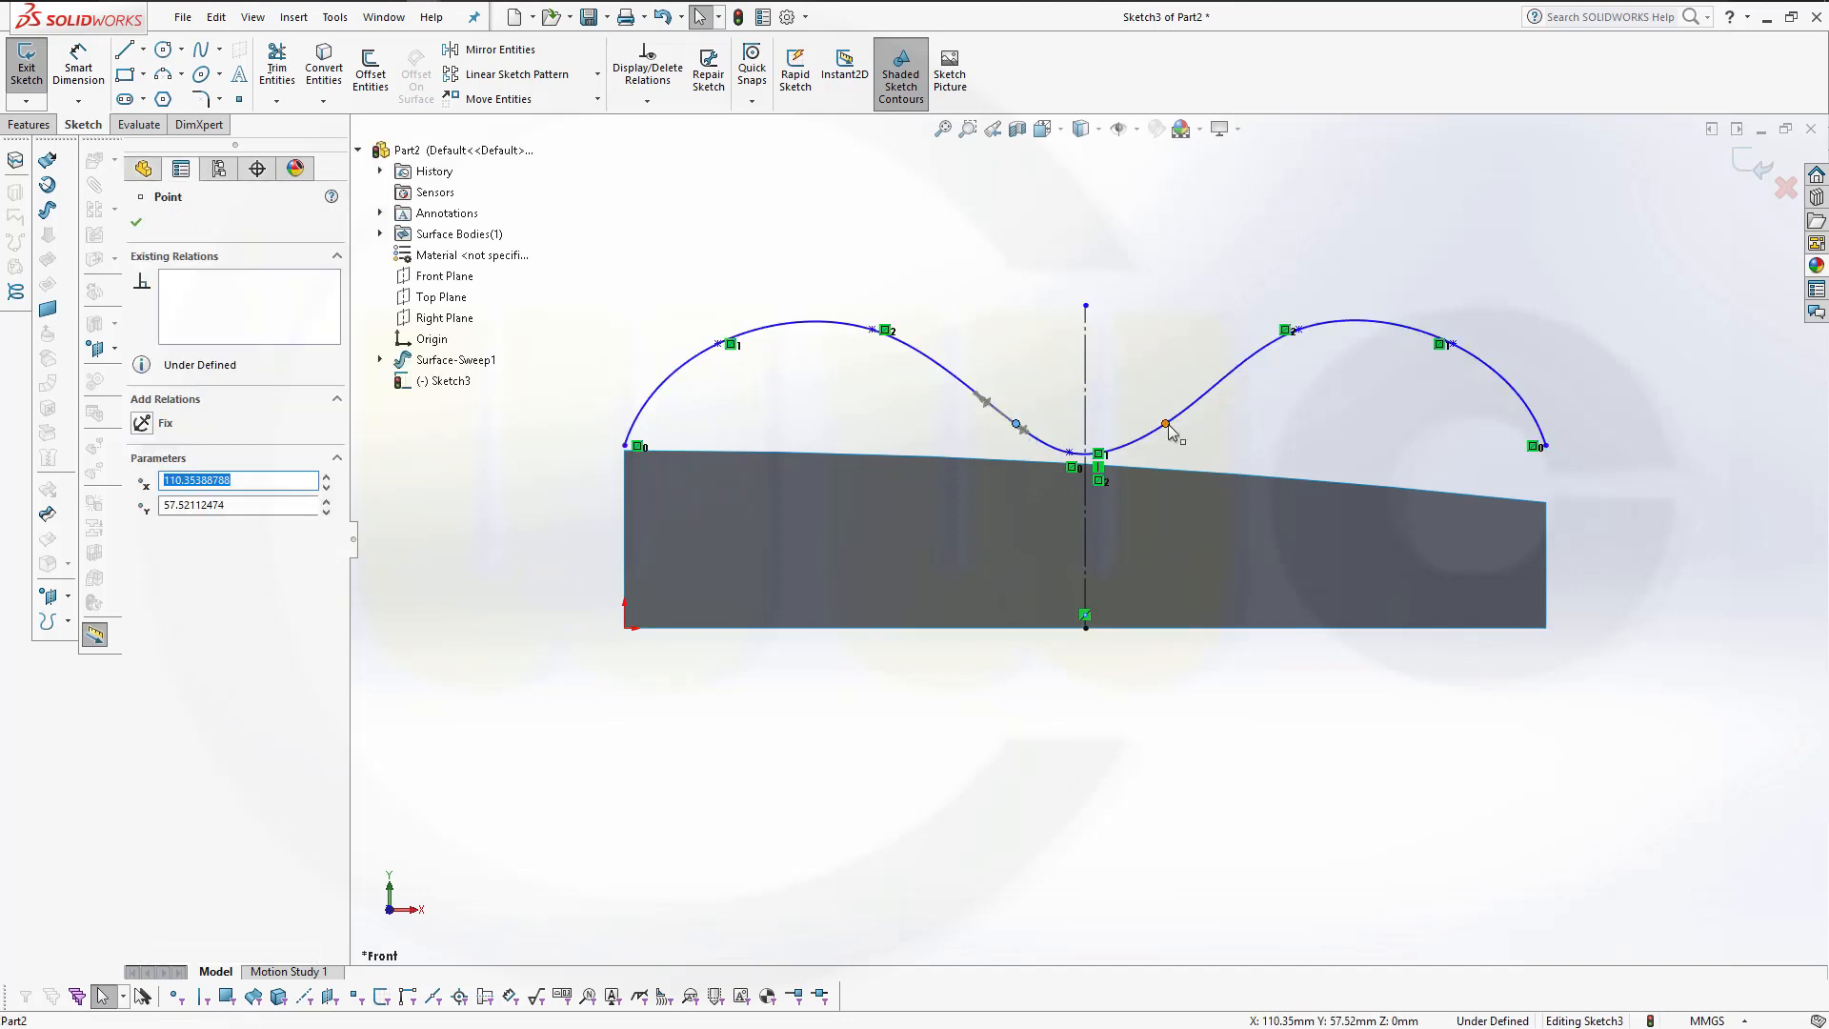
ctrl+click(1167, 423)
ctrl+click(1091, 394)
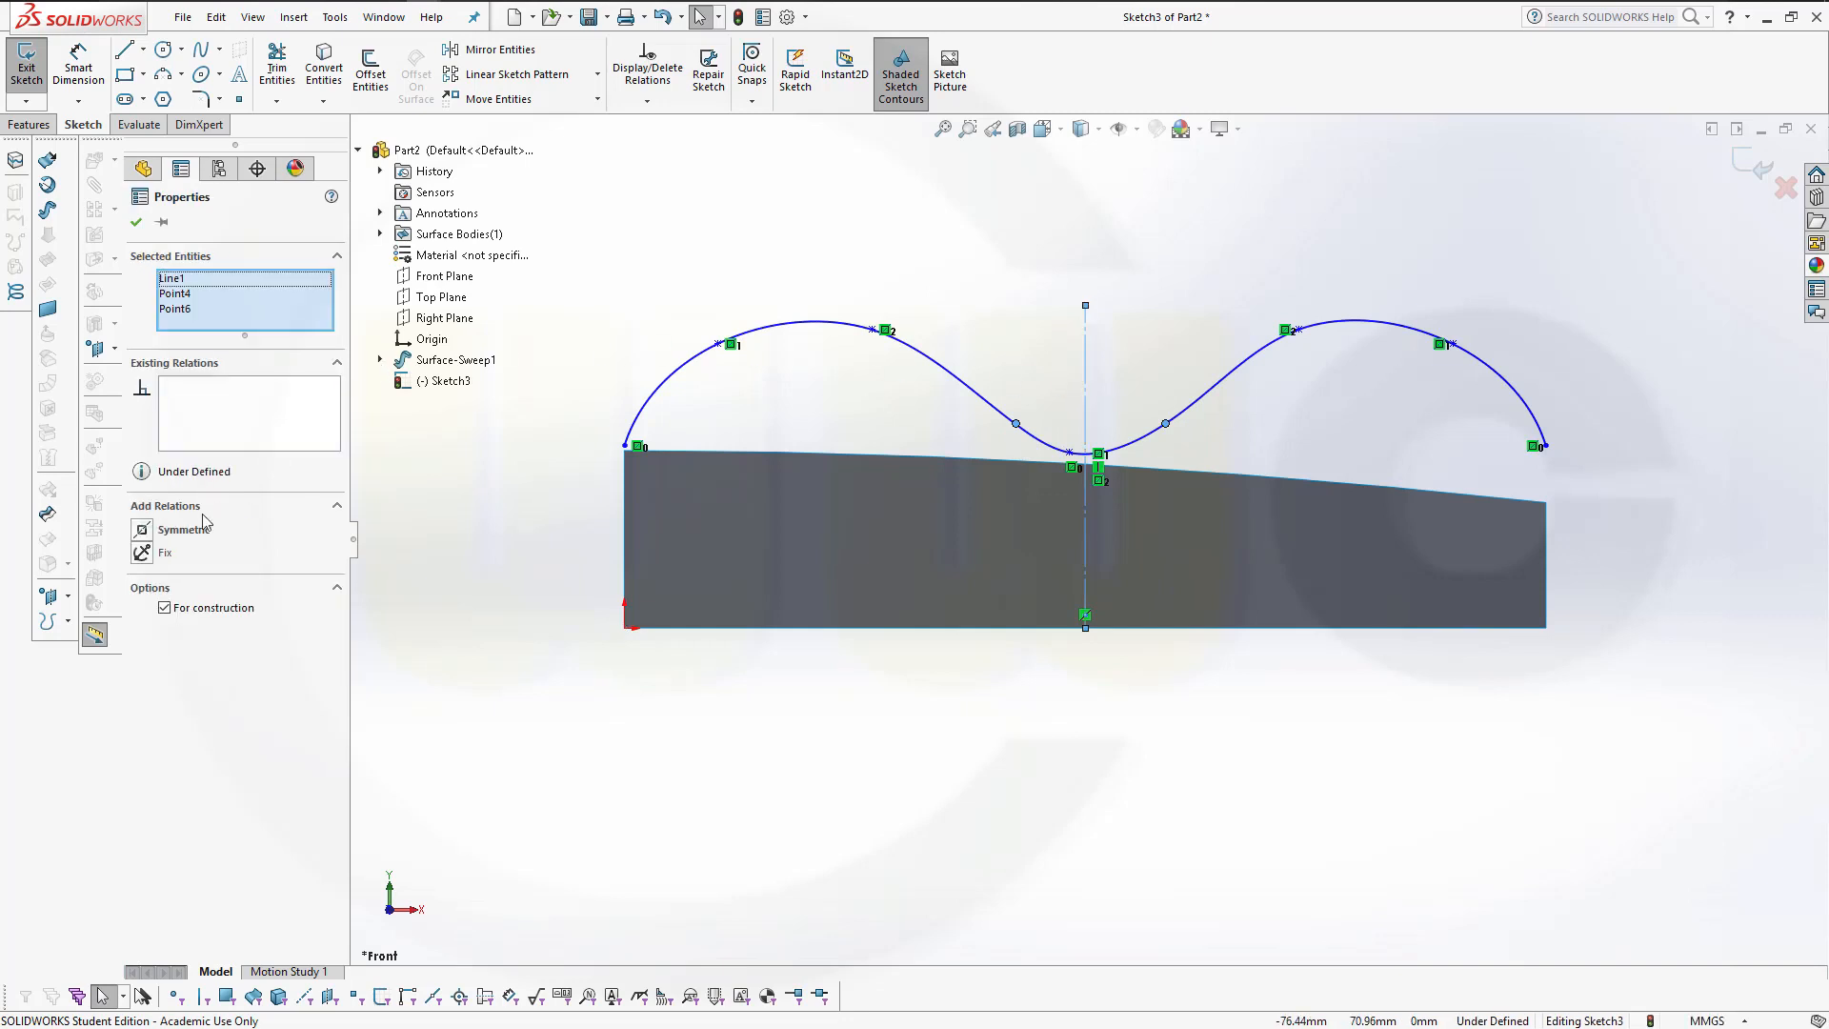
click(143, 531)
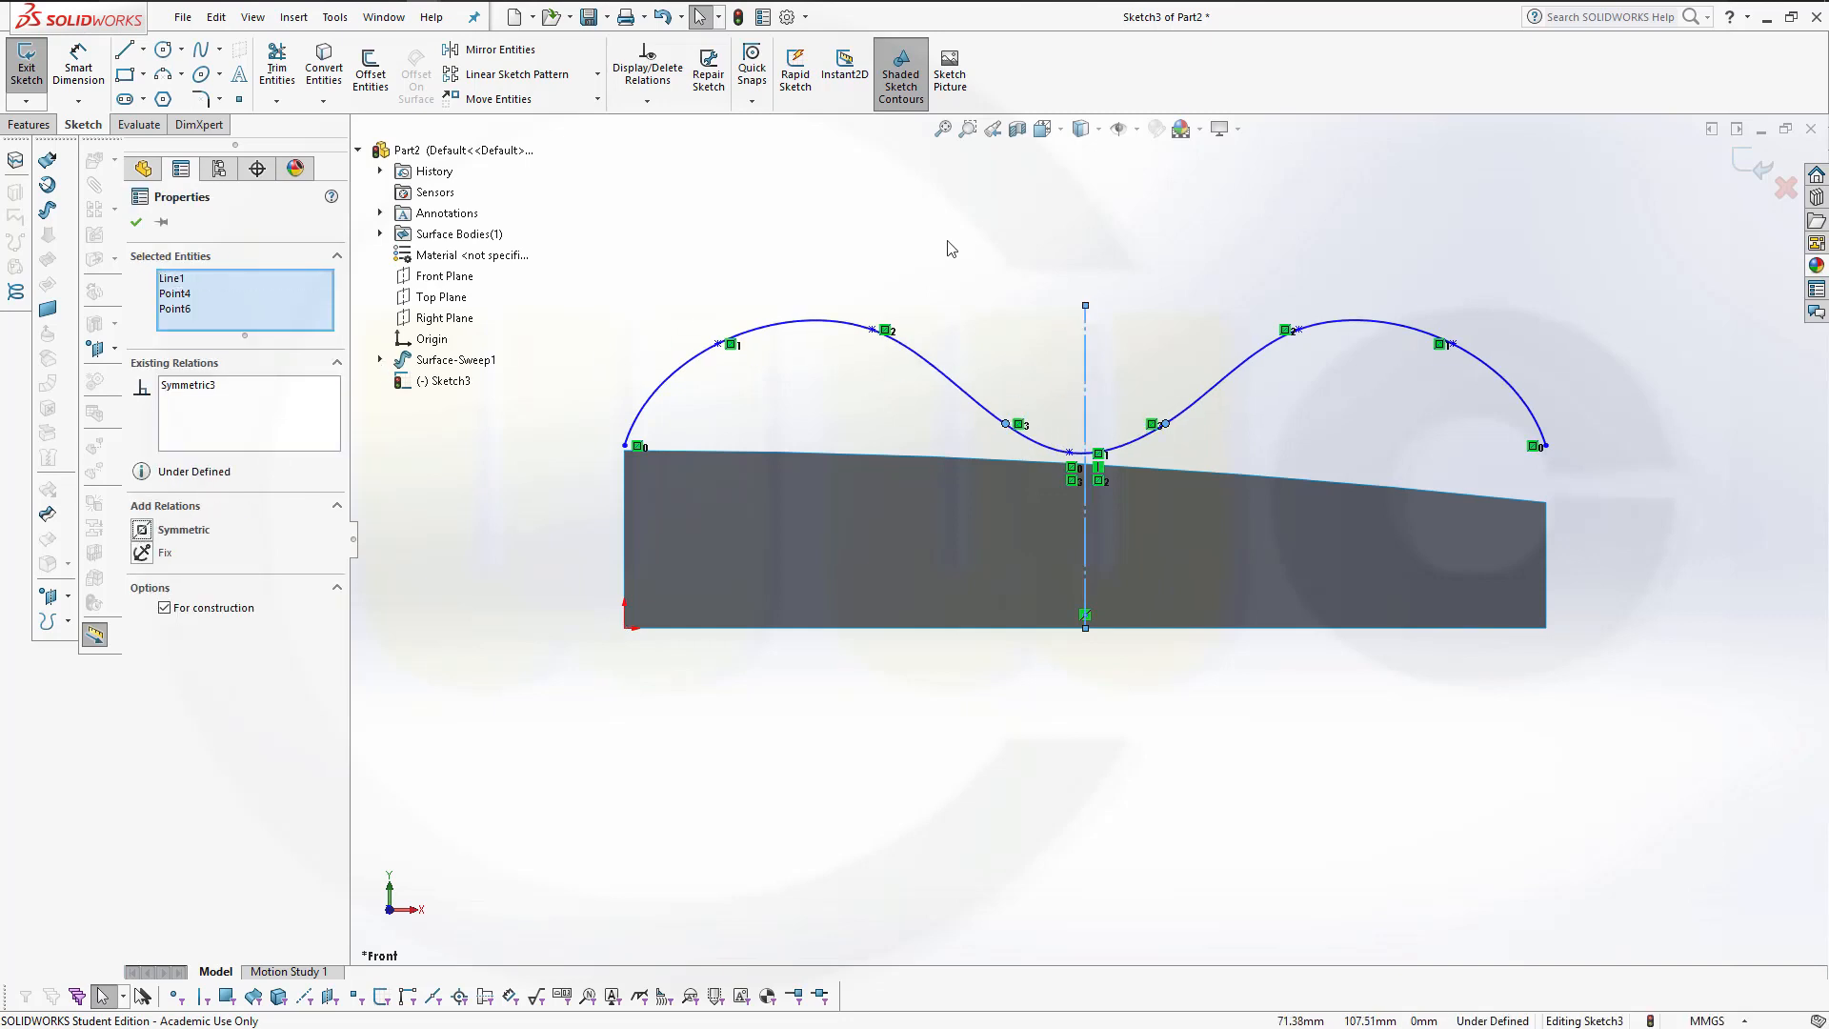
click(991, 280)
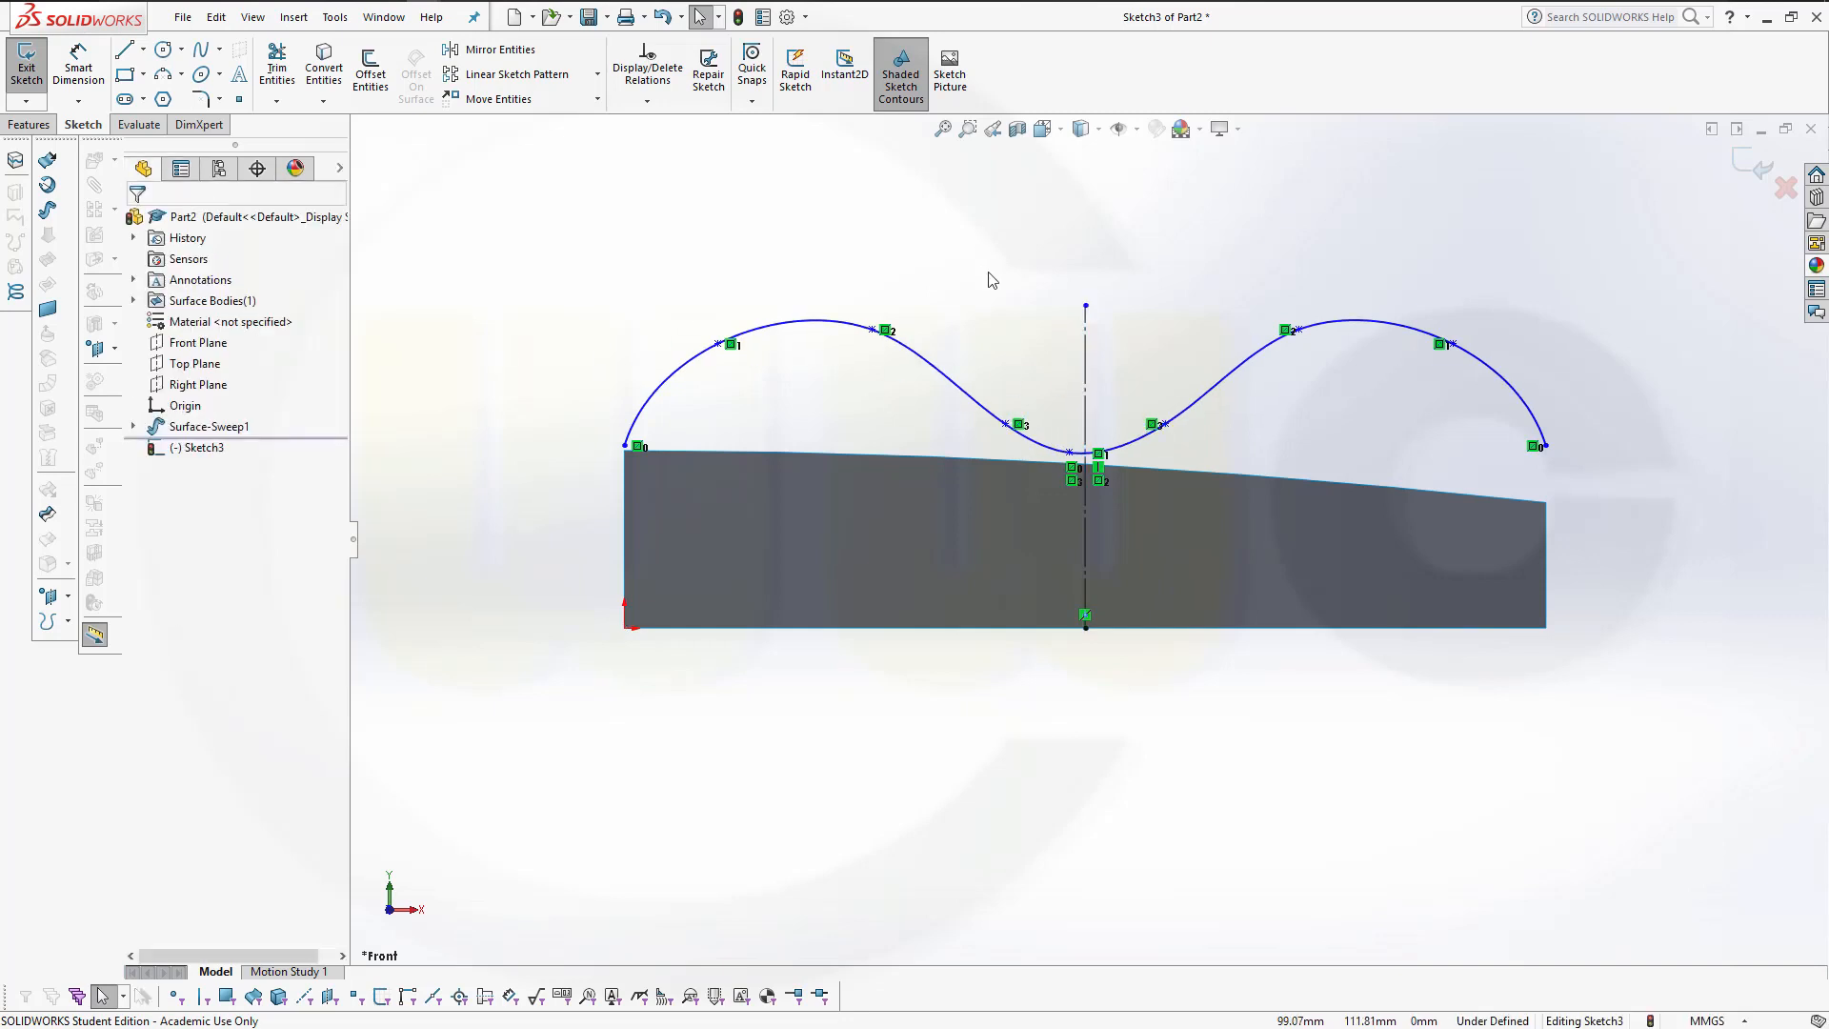
Make the spline's middle point coincident with the vertical construction line.
click(1070, 454)
ctrl+click(1087, 428)
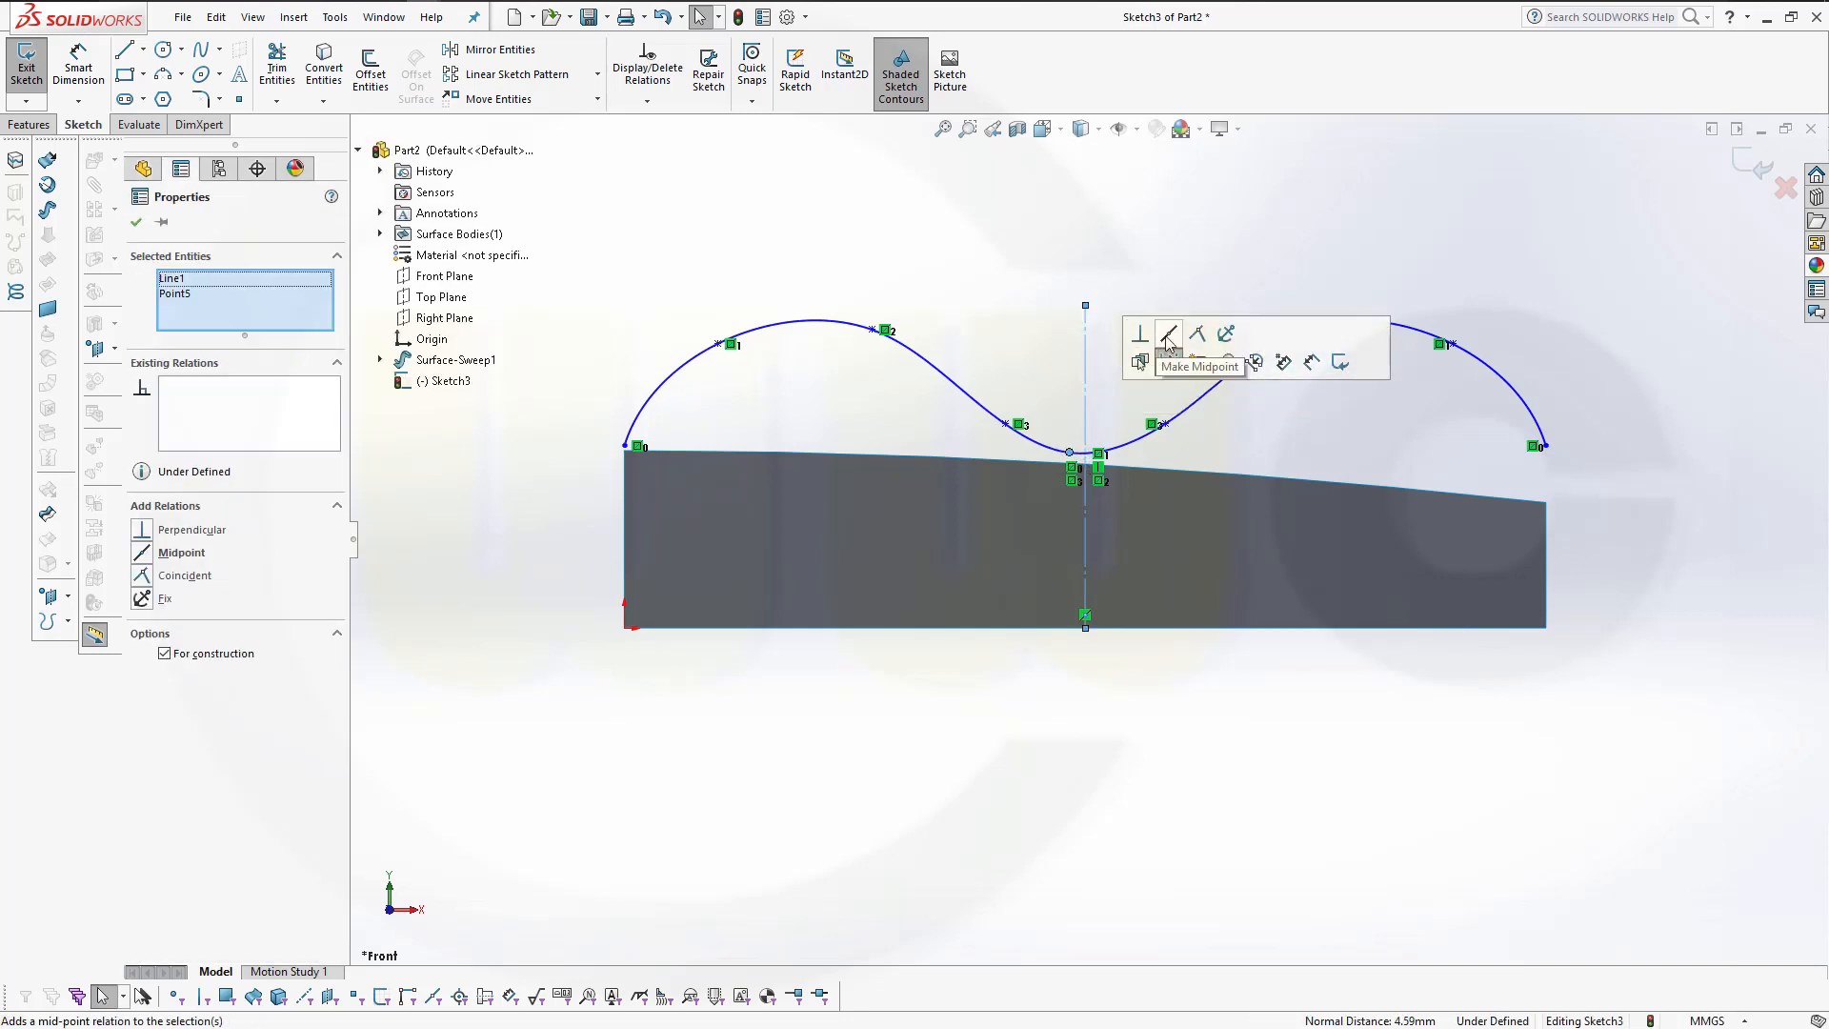
click(1168, 362)
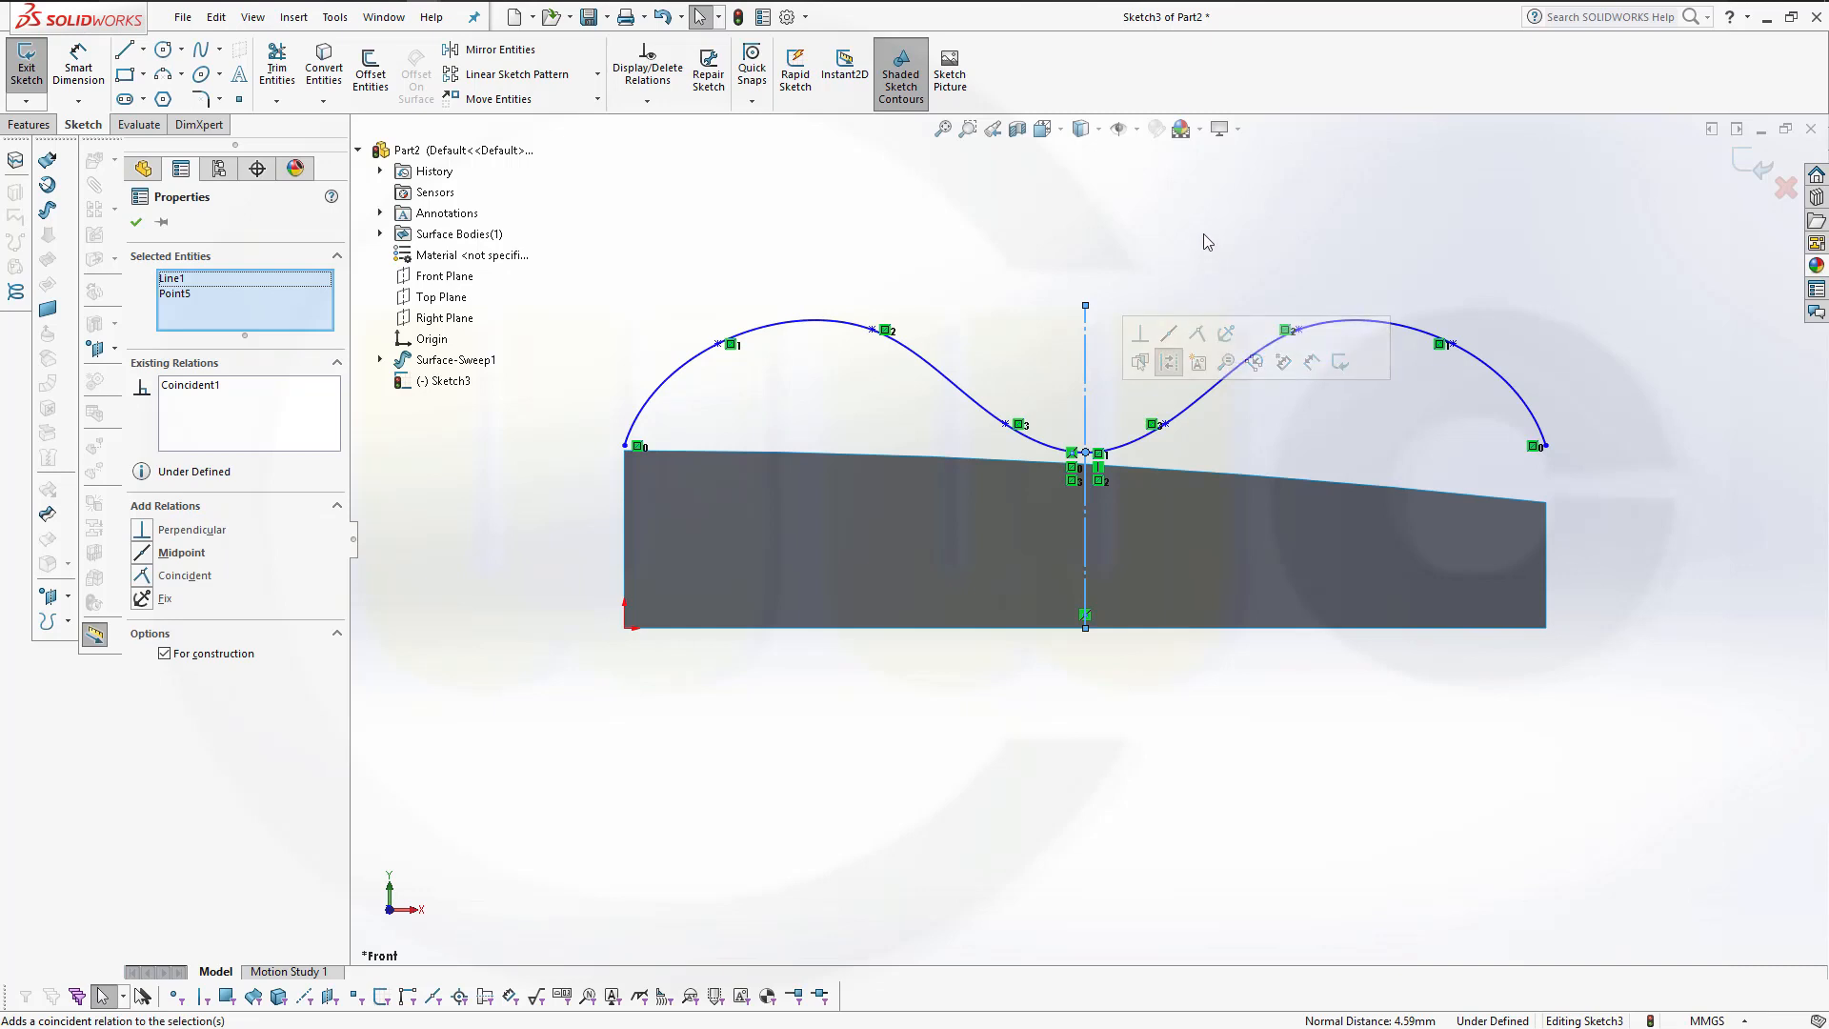
key(Escape)
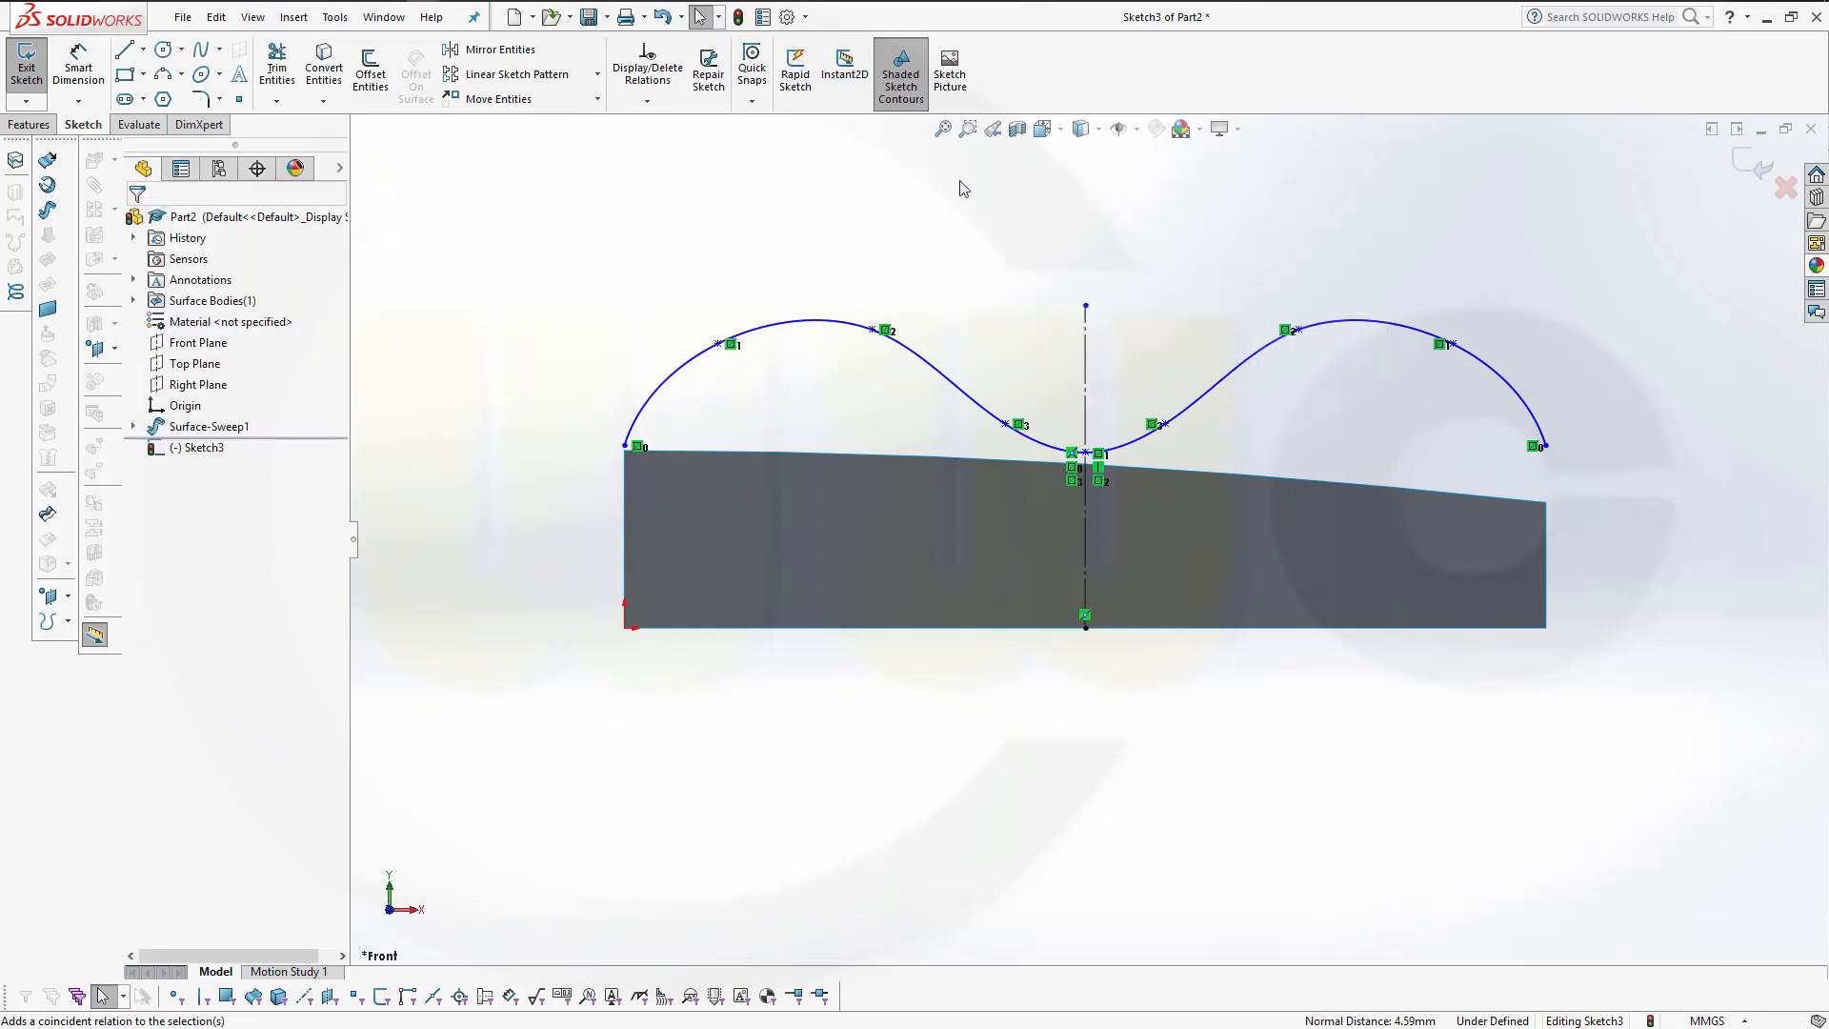
Lower the spline's middle point to a height of about 10 mm and its endpoints to about 6 mm on the surface's side edges.
drag(539, 208, 1575, 491)
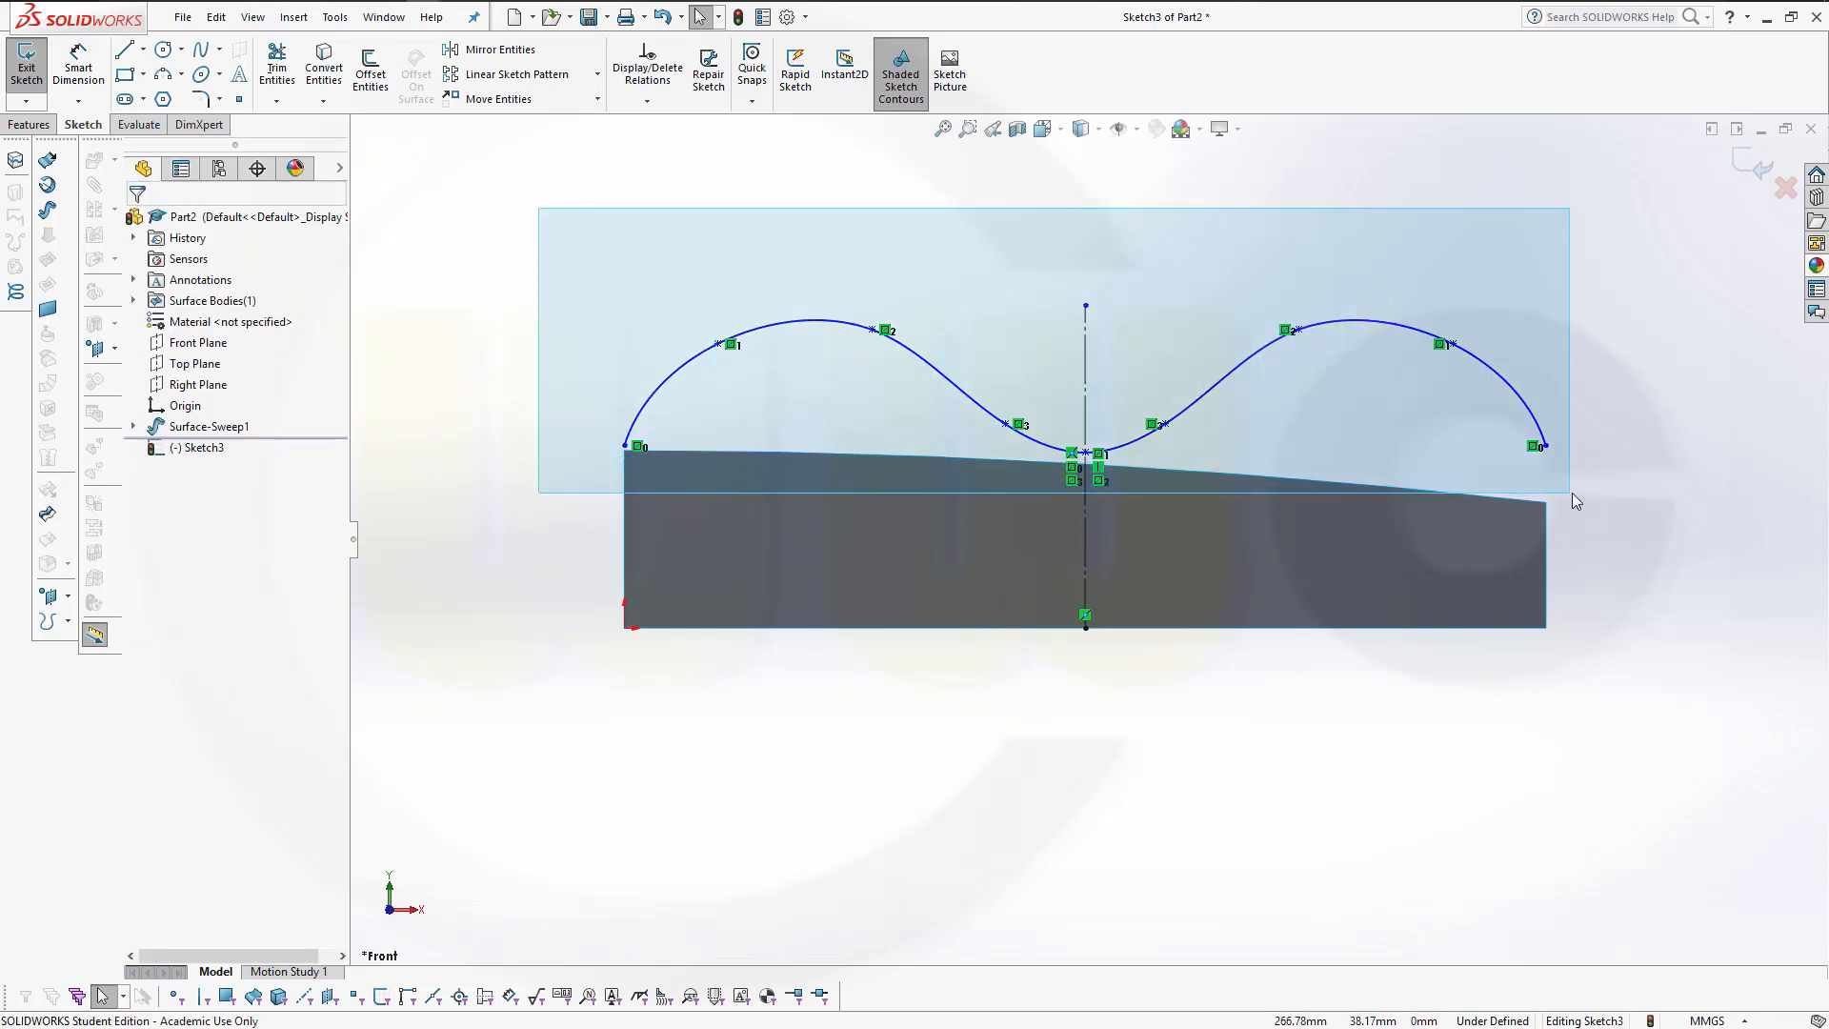
click(1132, 461)
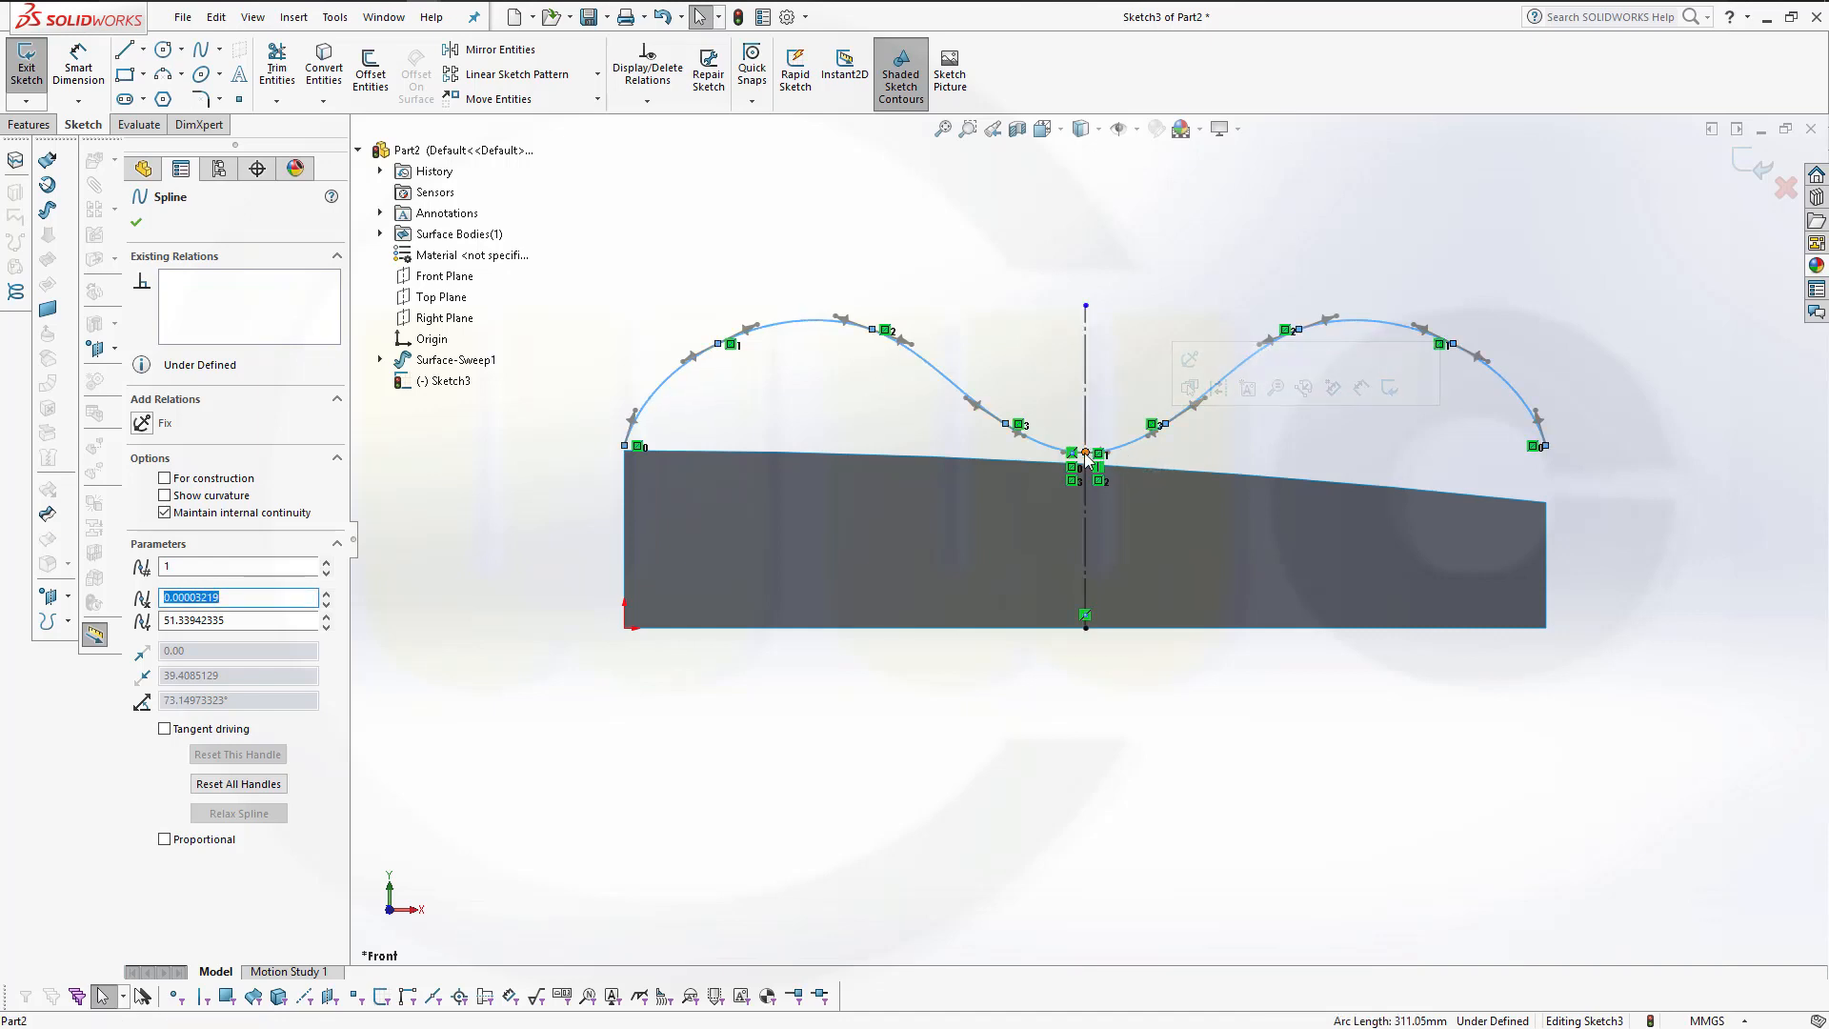
drag(1086, 455, 1079, 601)
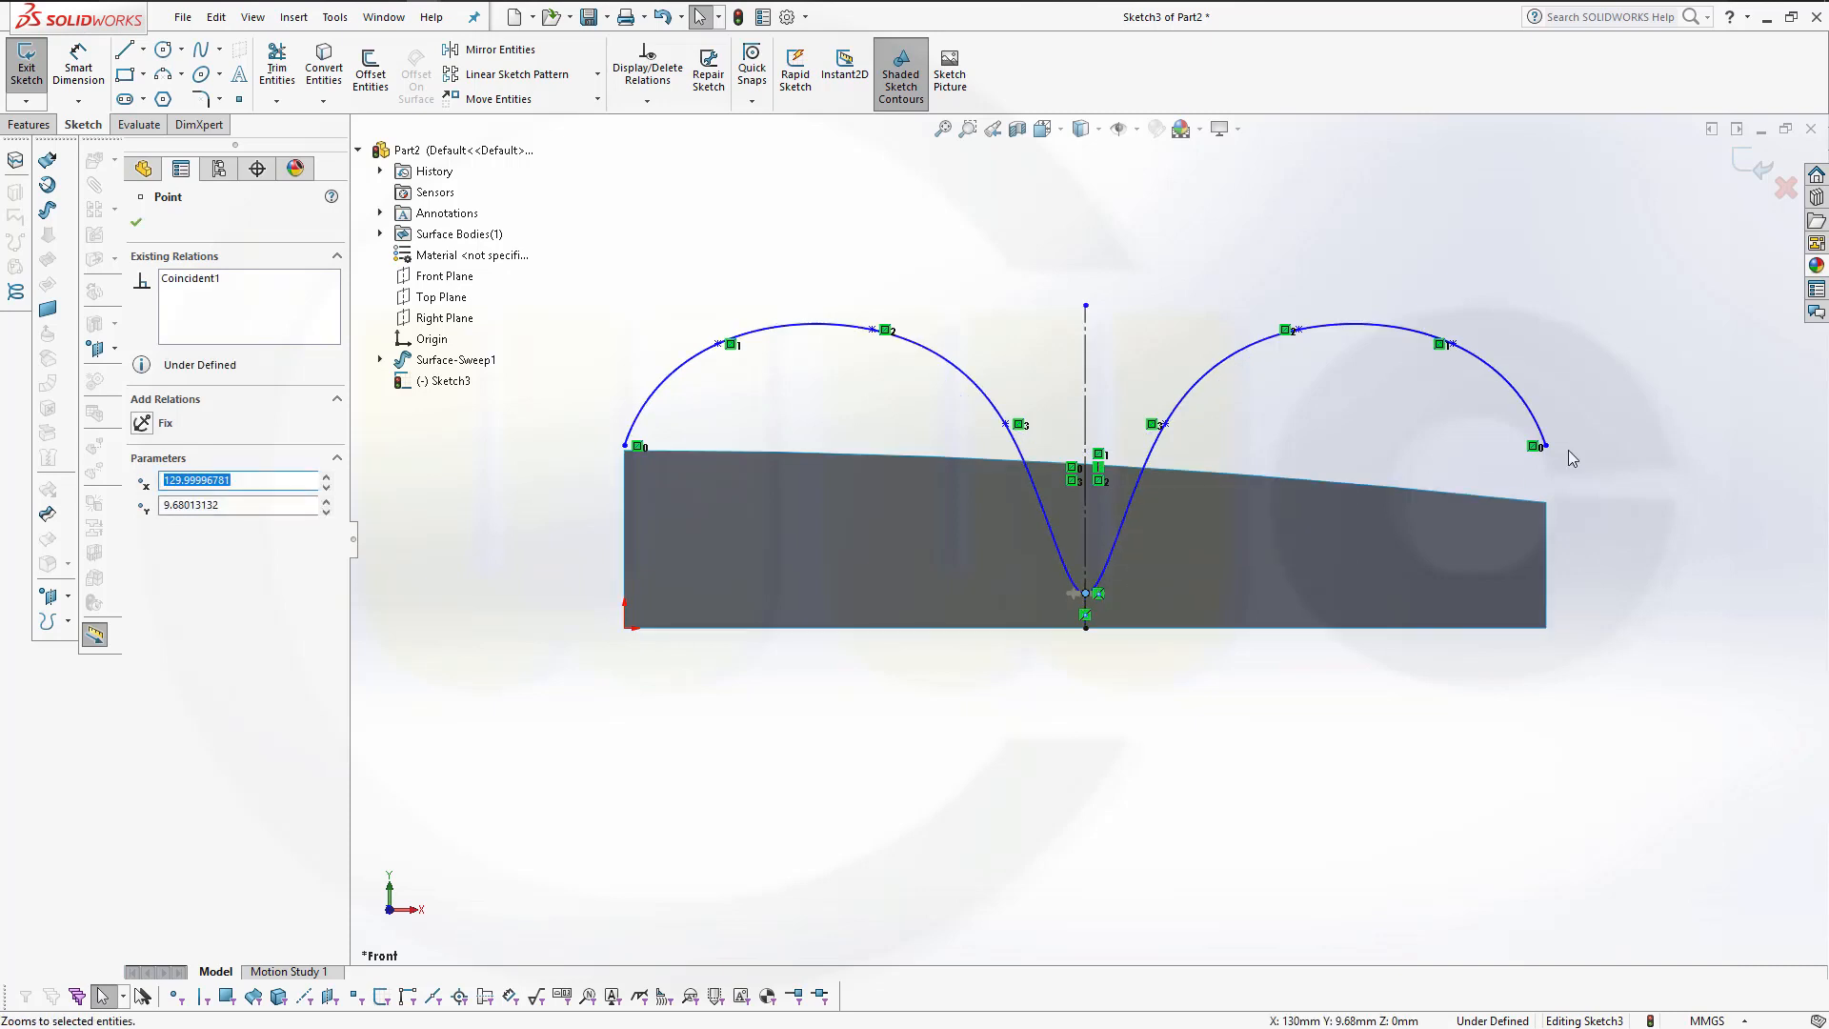
drag(1546, 446, 1545, 608)
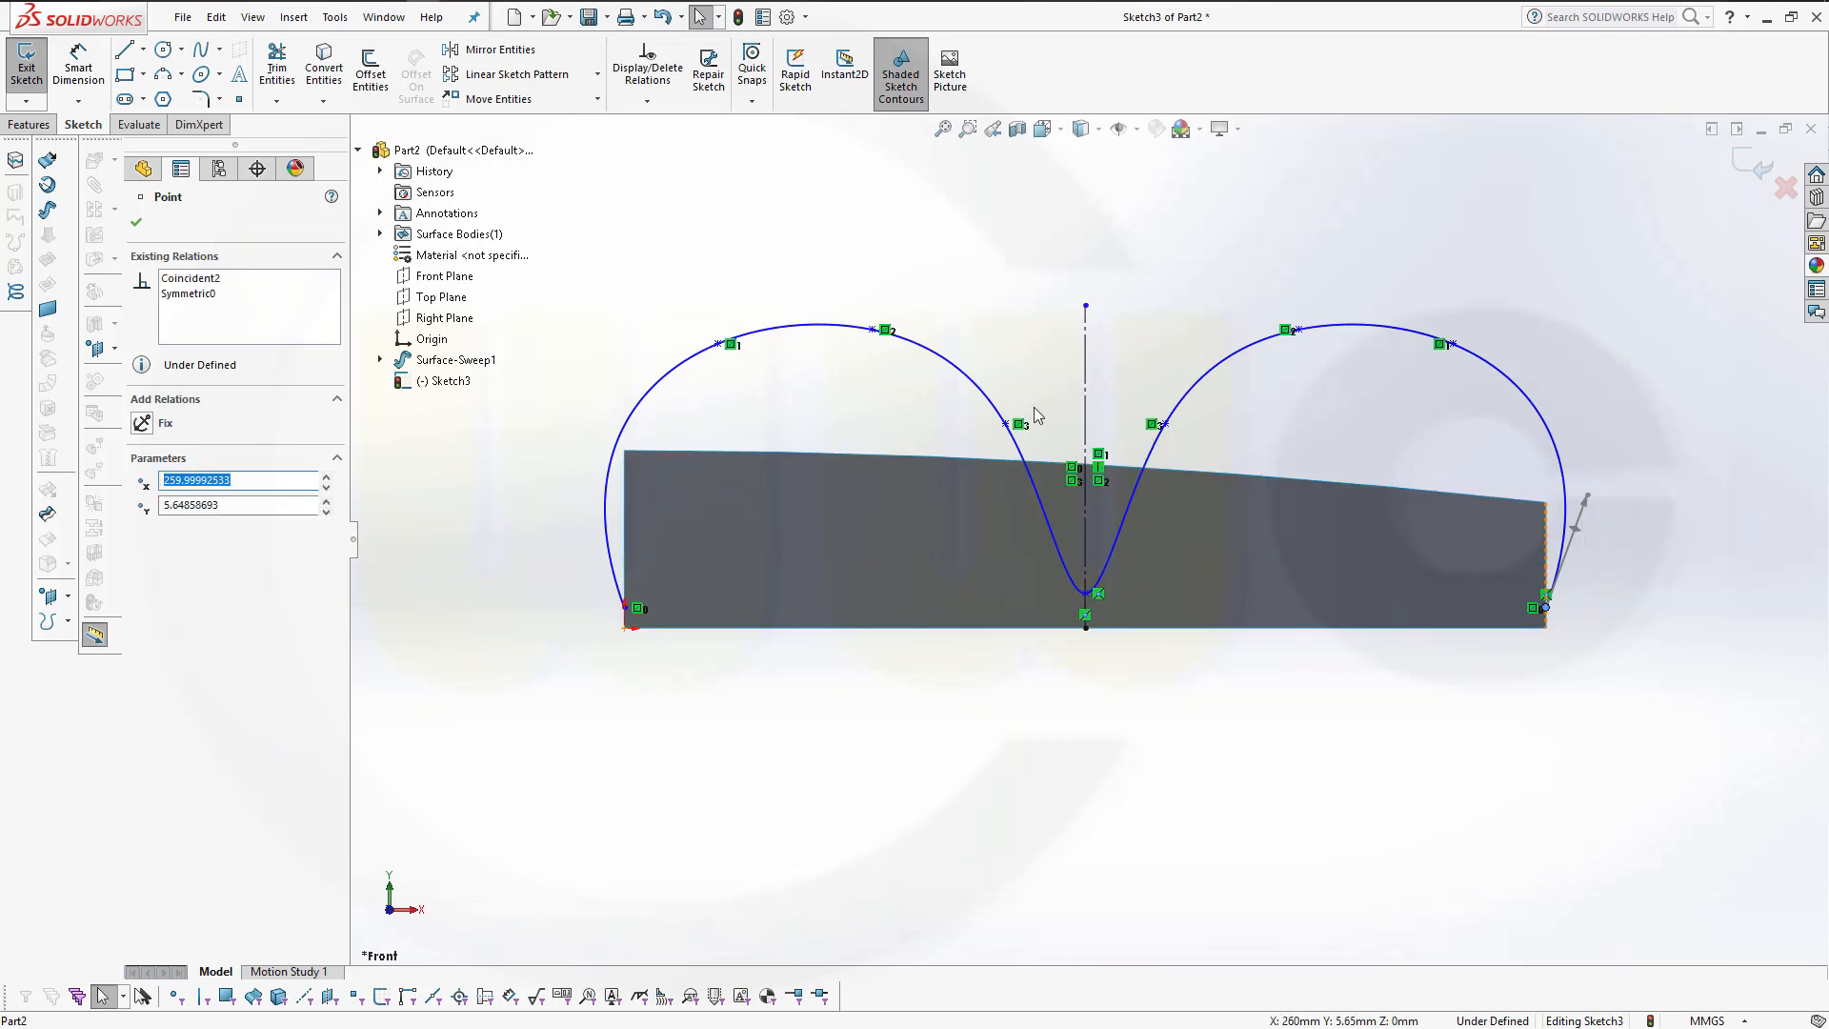
Lower the humps inside the surface outline, with the second points at about 29 mm, third at 39 mm and fourth at 25 mm height.
drag(721, 344, 748, 431)
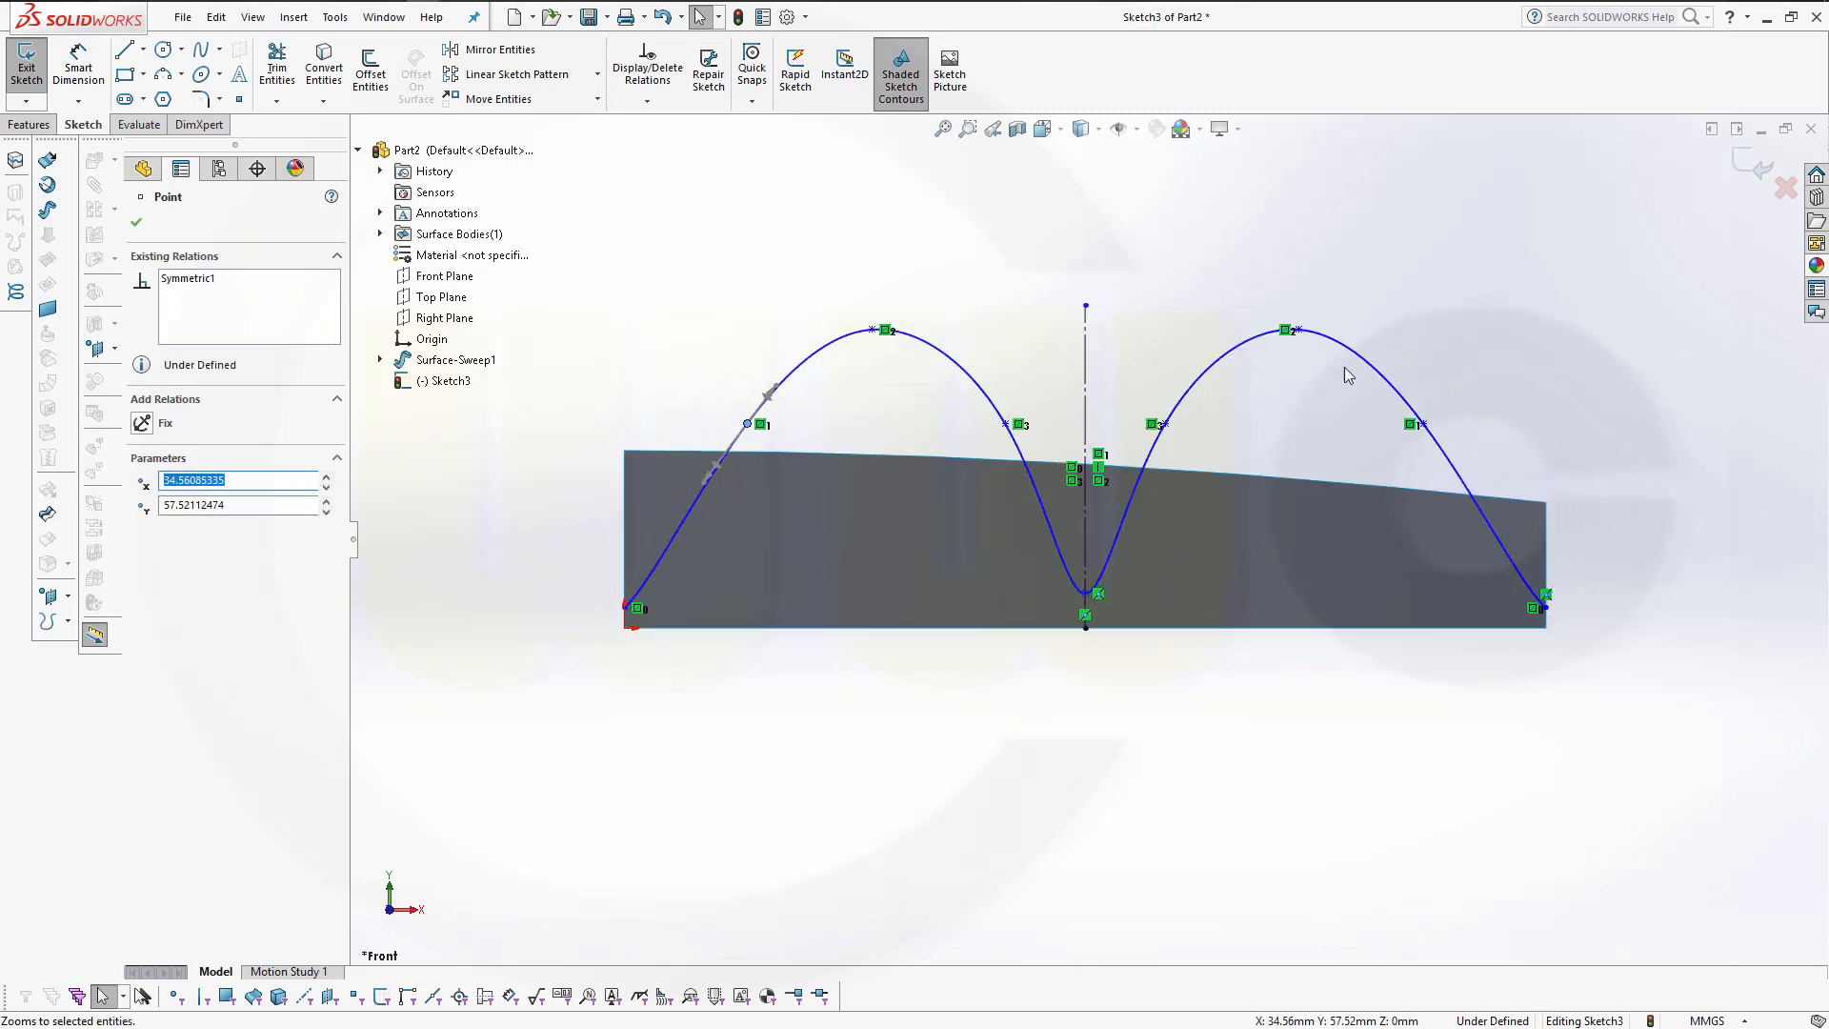
drag(1299, 332, 1303, 491)
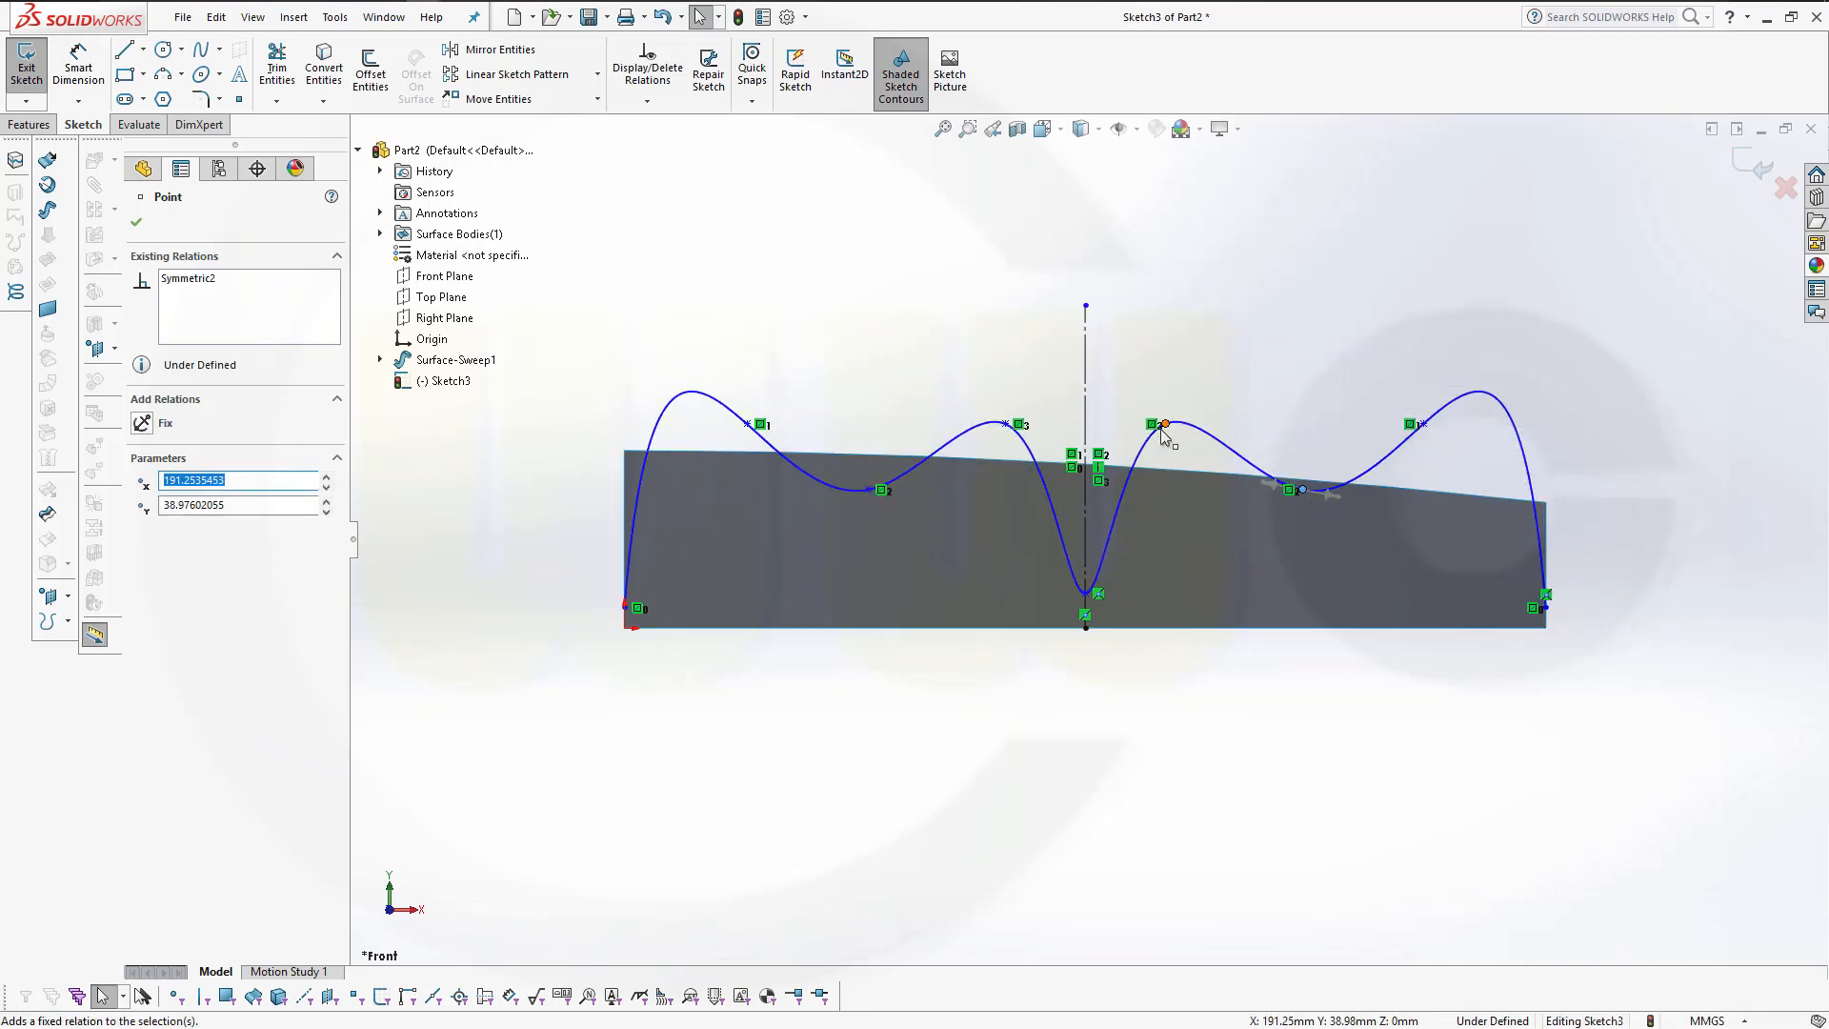
drag(1165, 425, 1170, 539)
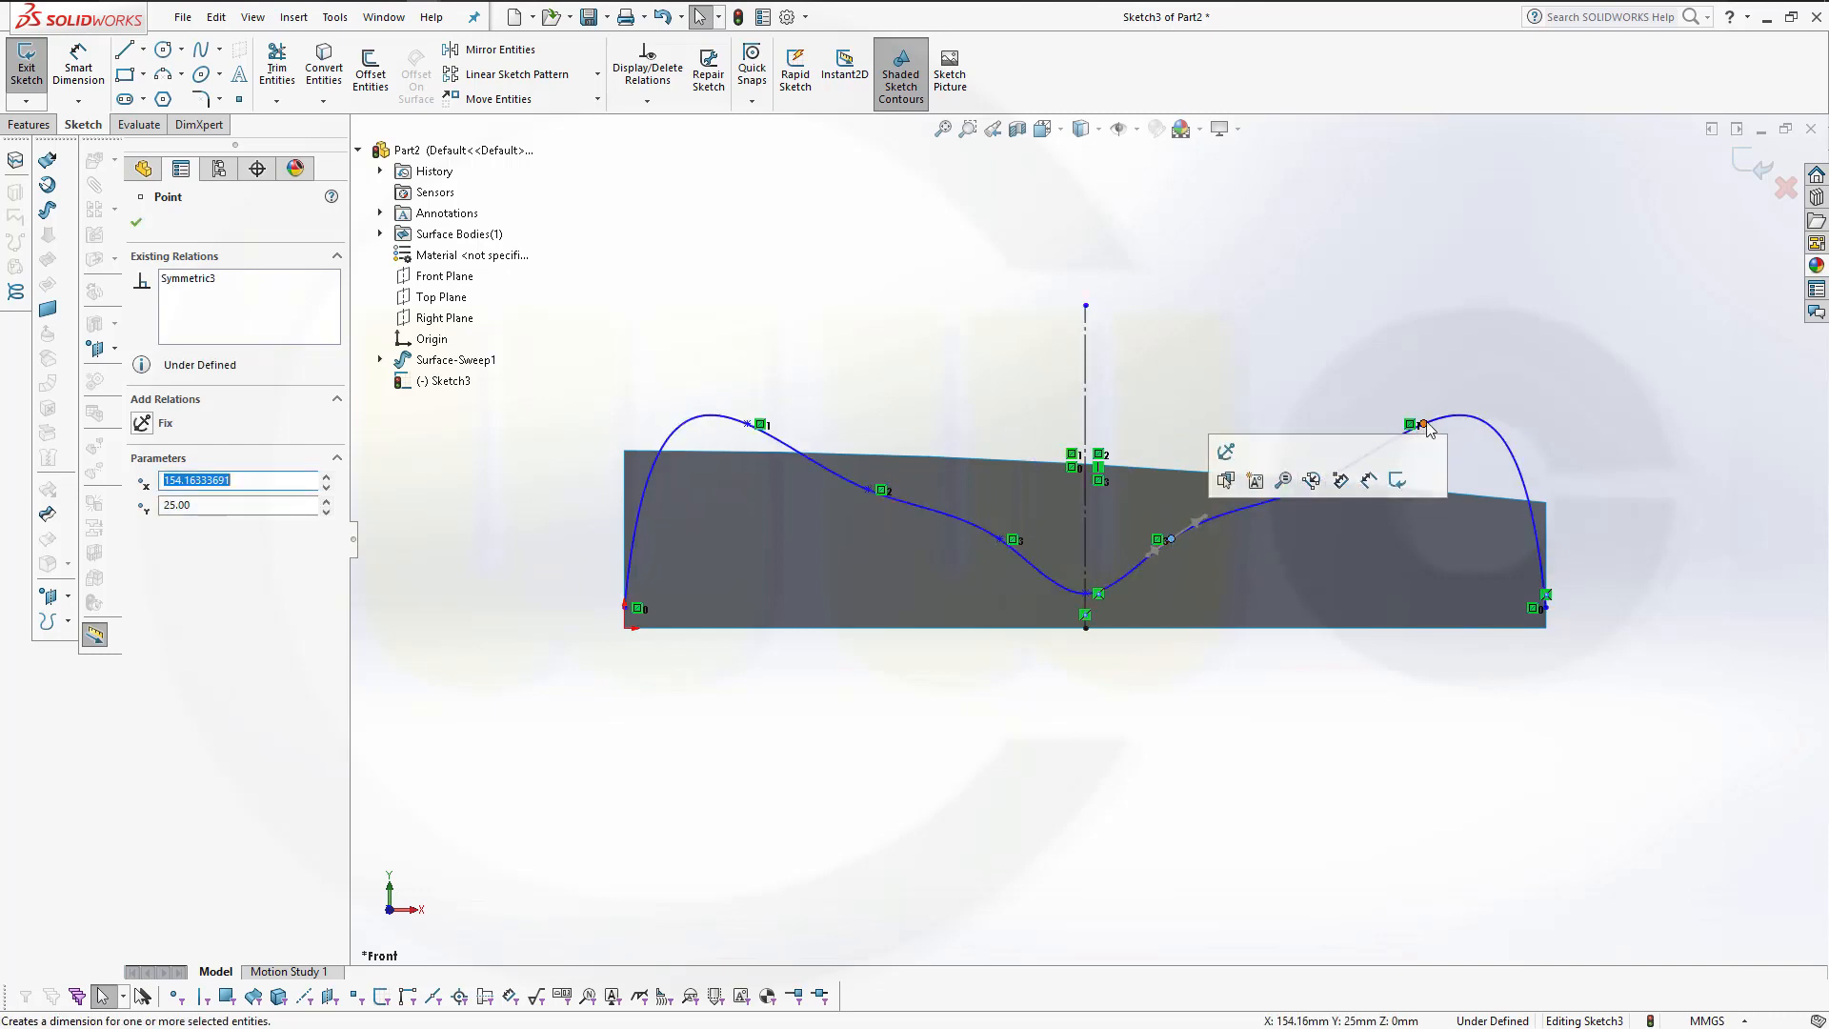
drag(1426, 425, 1455, 530)
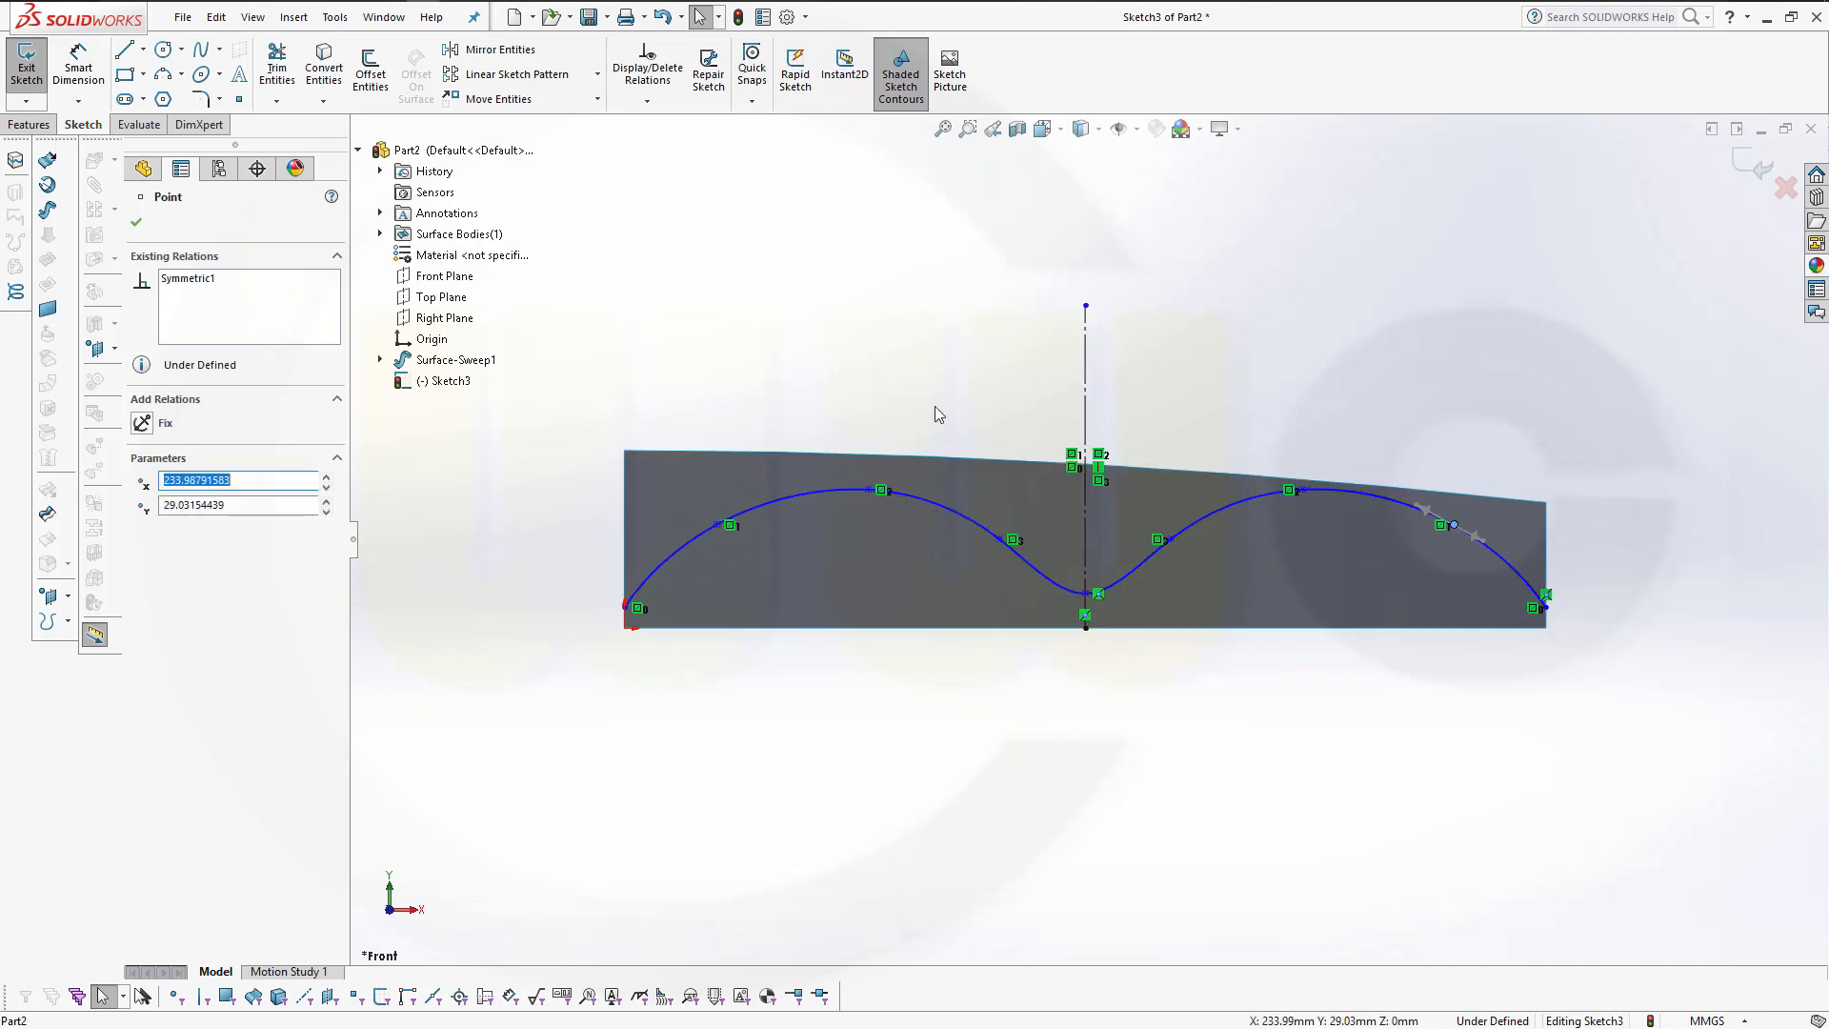
Flatten the spline with endpoints at about 3.5 mm, second points 22 mm, third points 33 mm and fourth points 18 mm high, and finish the sketch.
click(625, 613)
drag(626, 626, 620, 616)
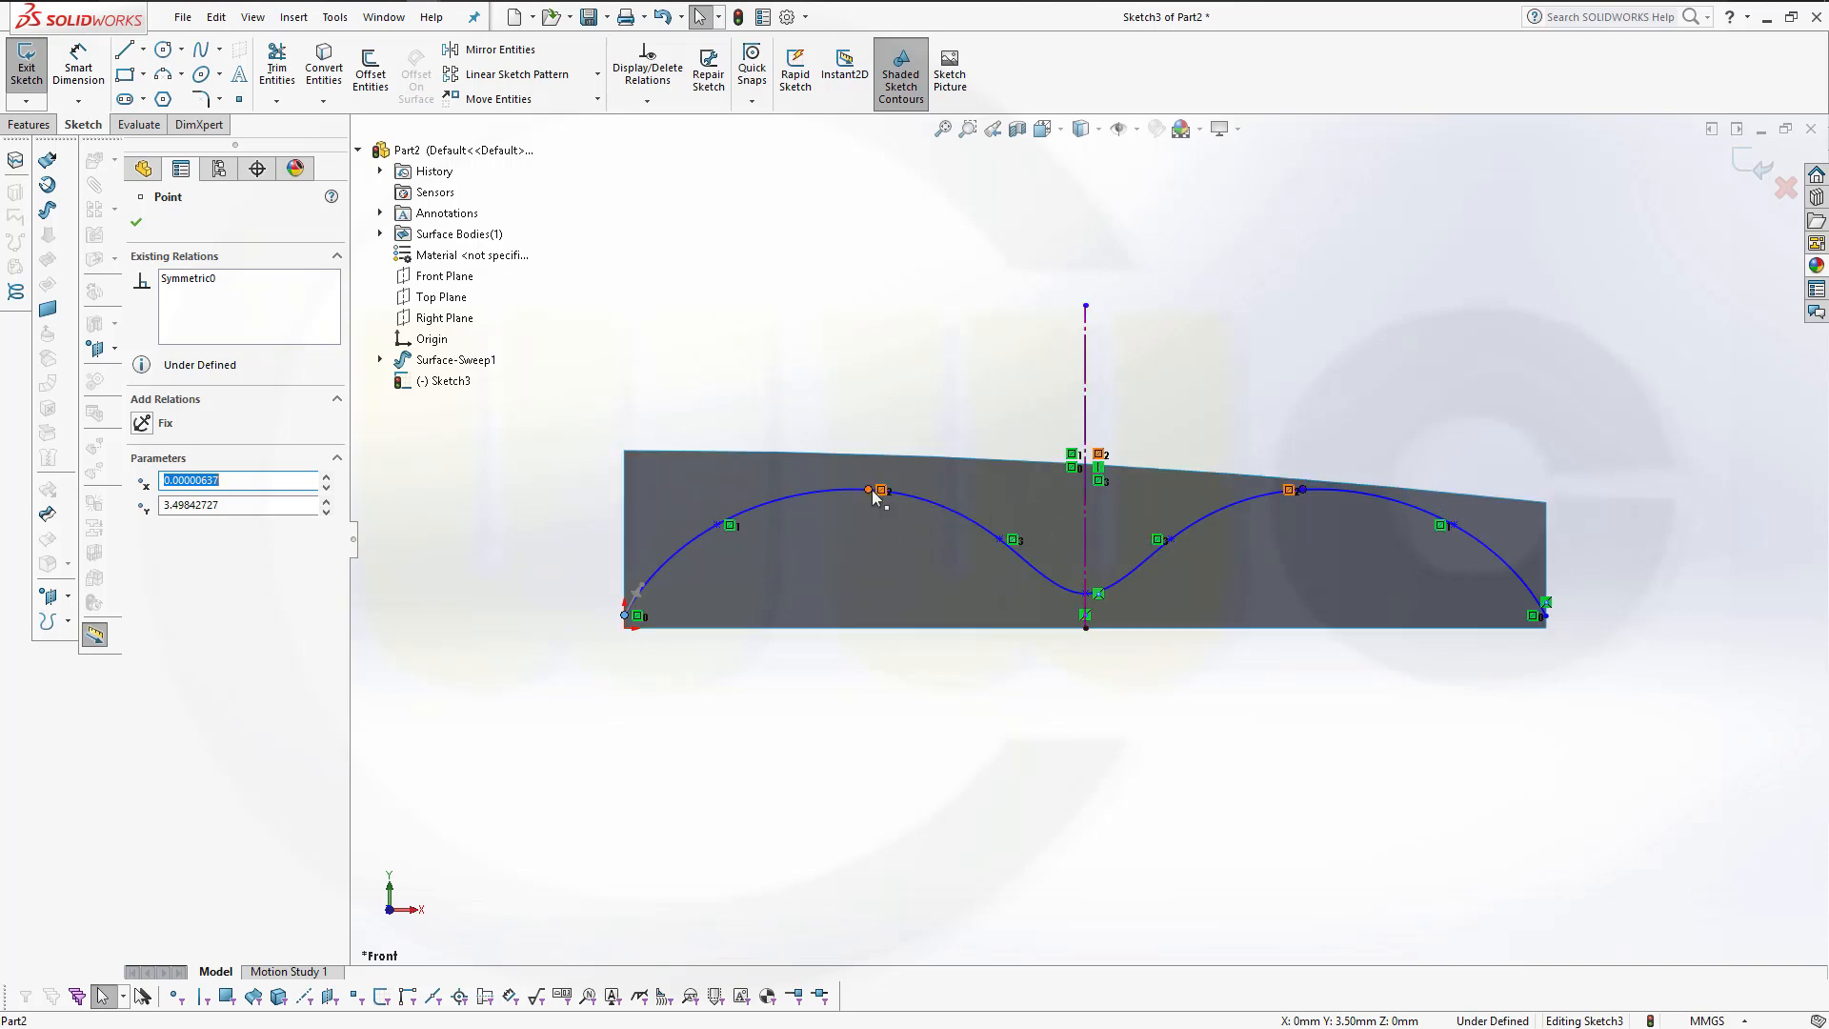
drag(868, 490, 865, 510)
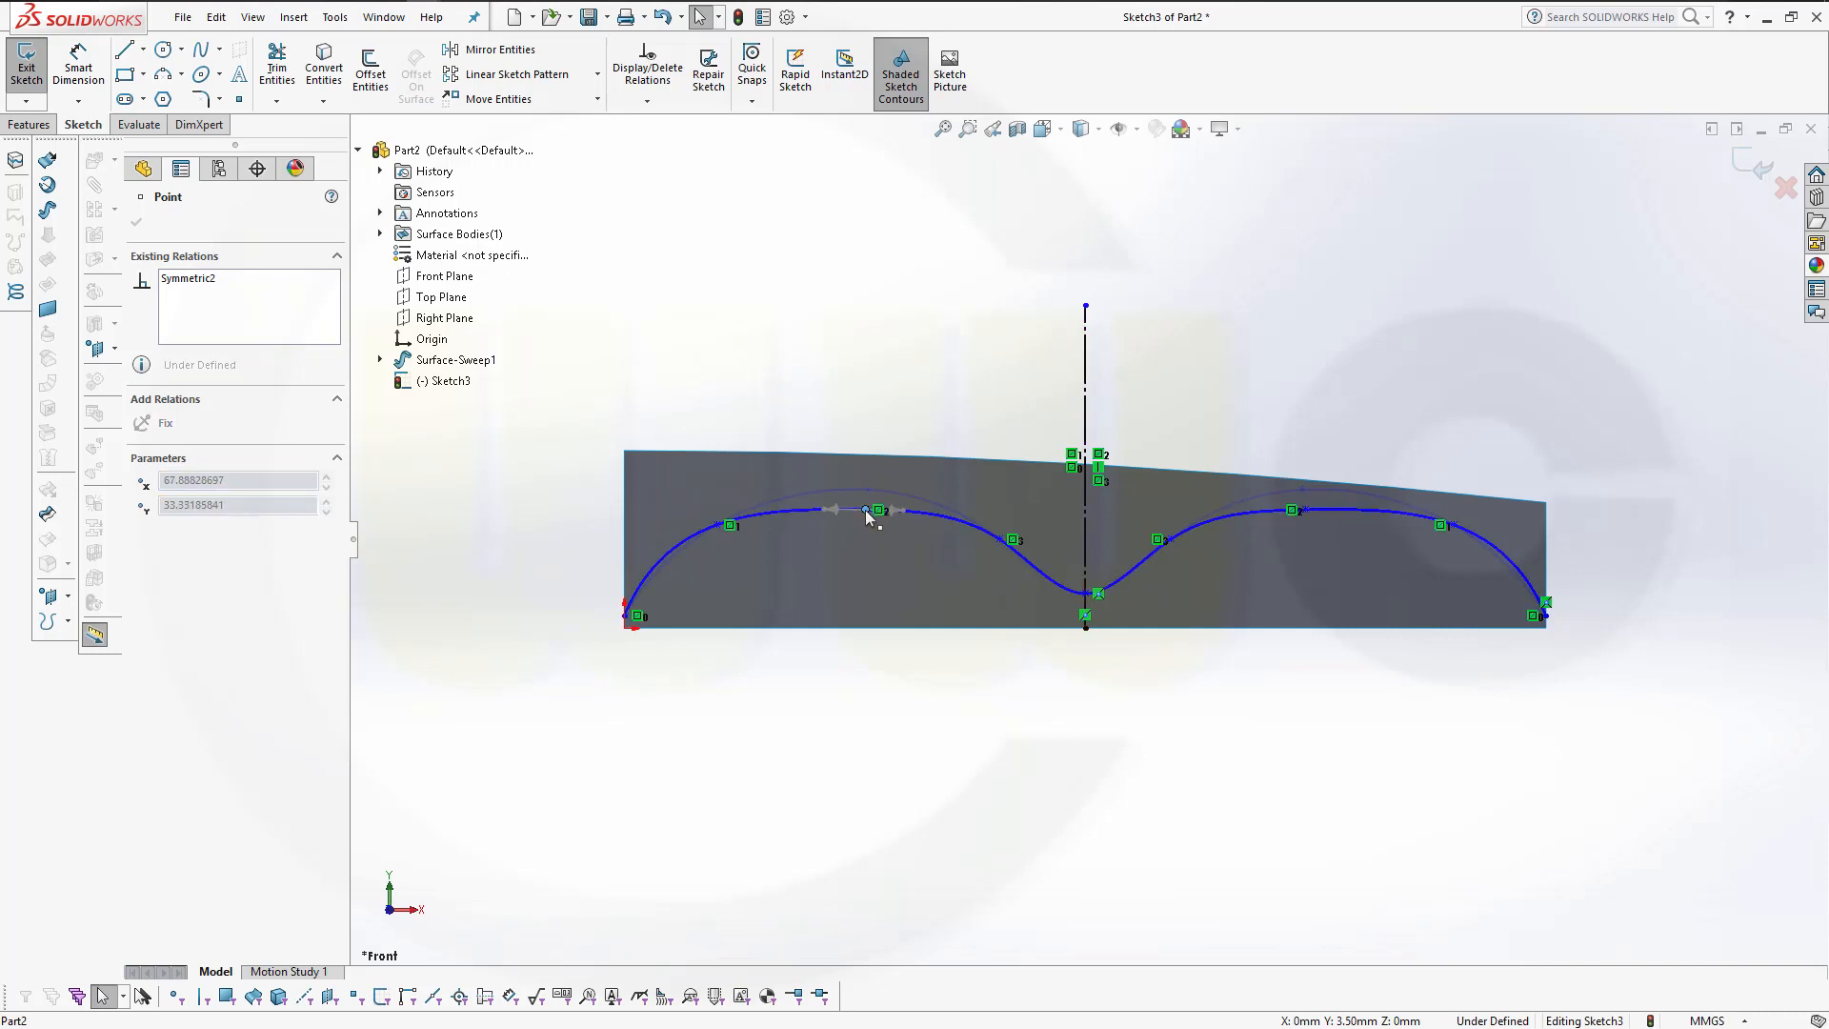
click(716, 526)
drag(715, 526, 705, 549)
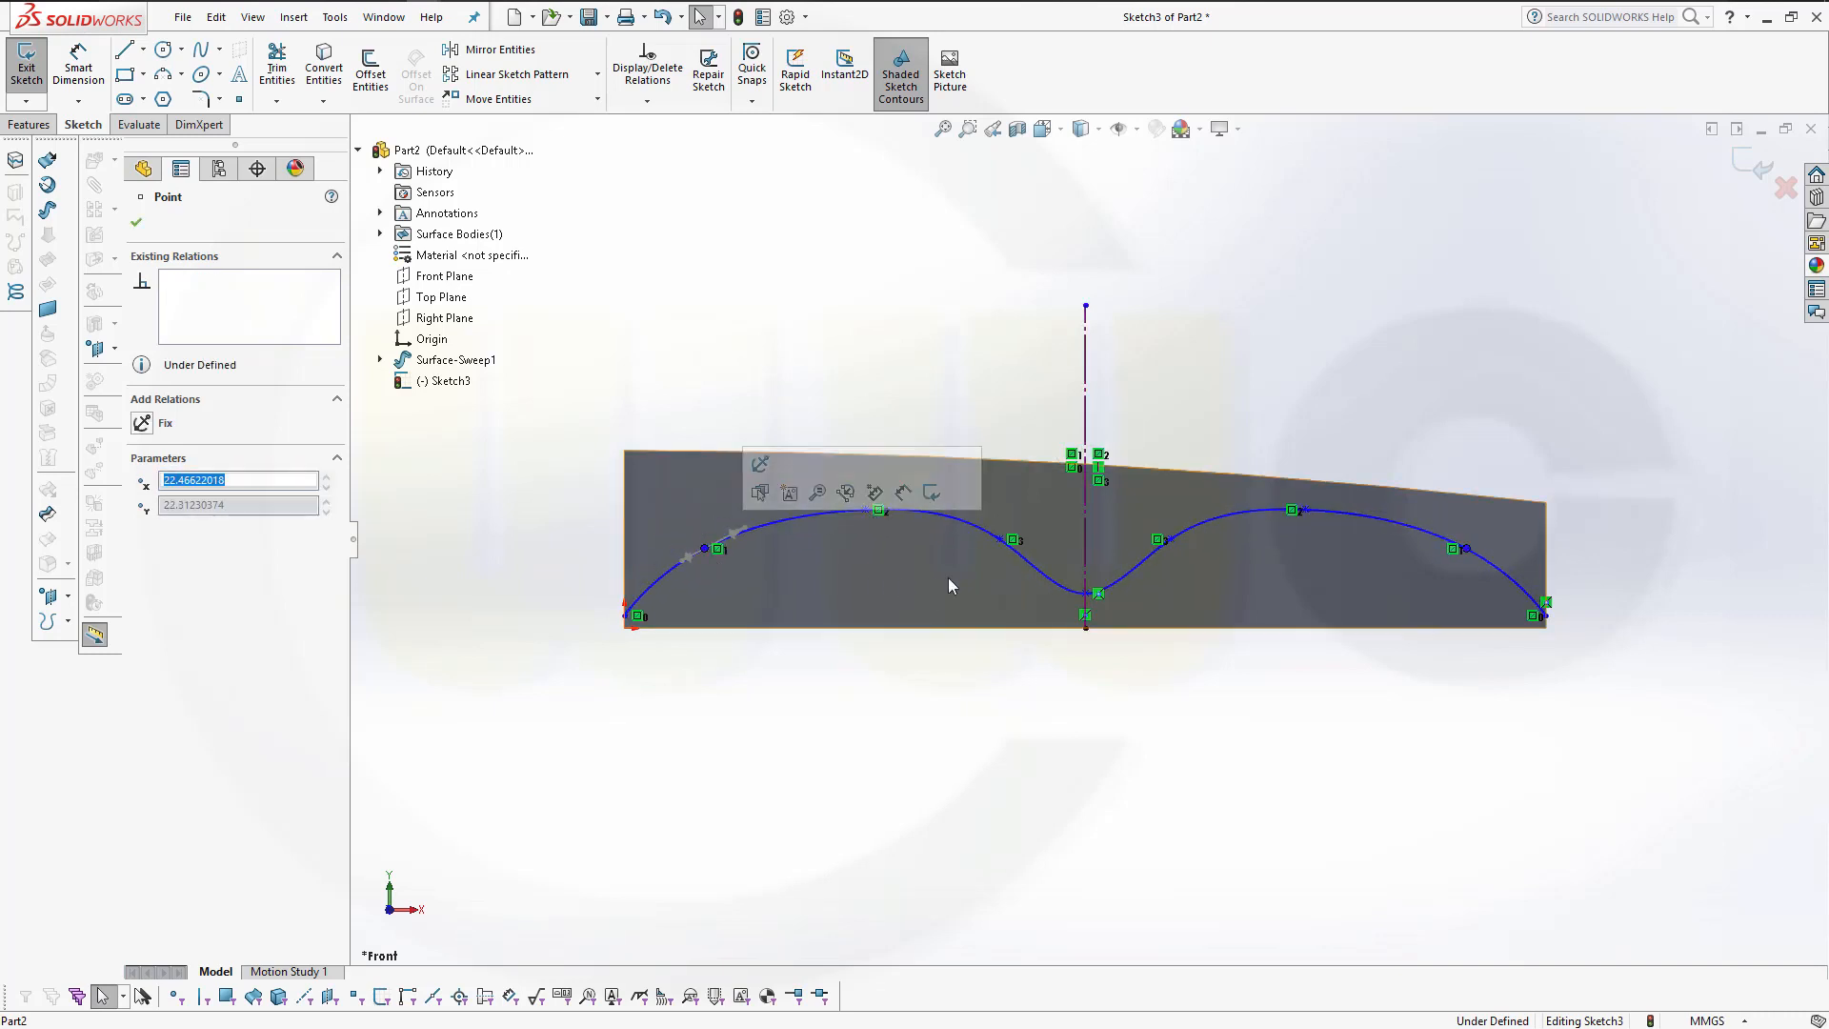
drag(1002, 541, 1010, 563)
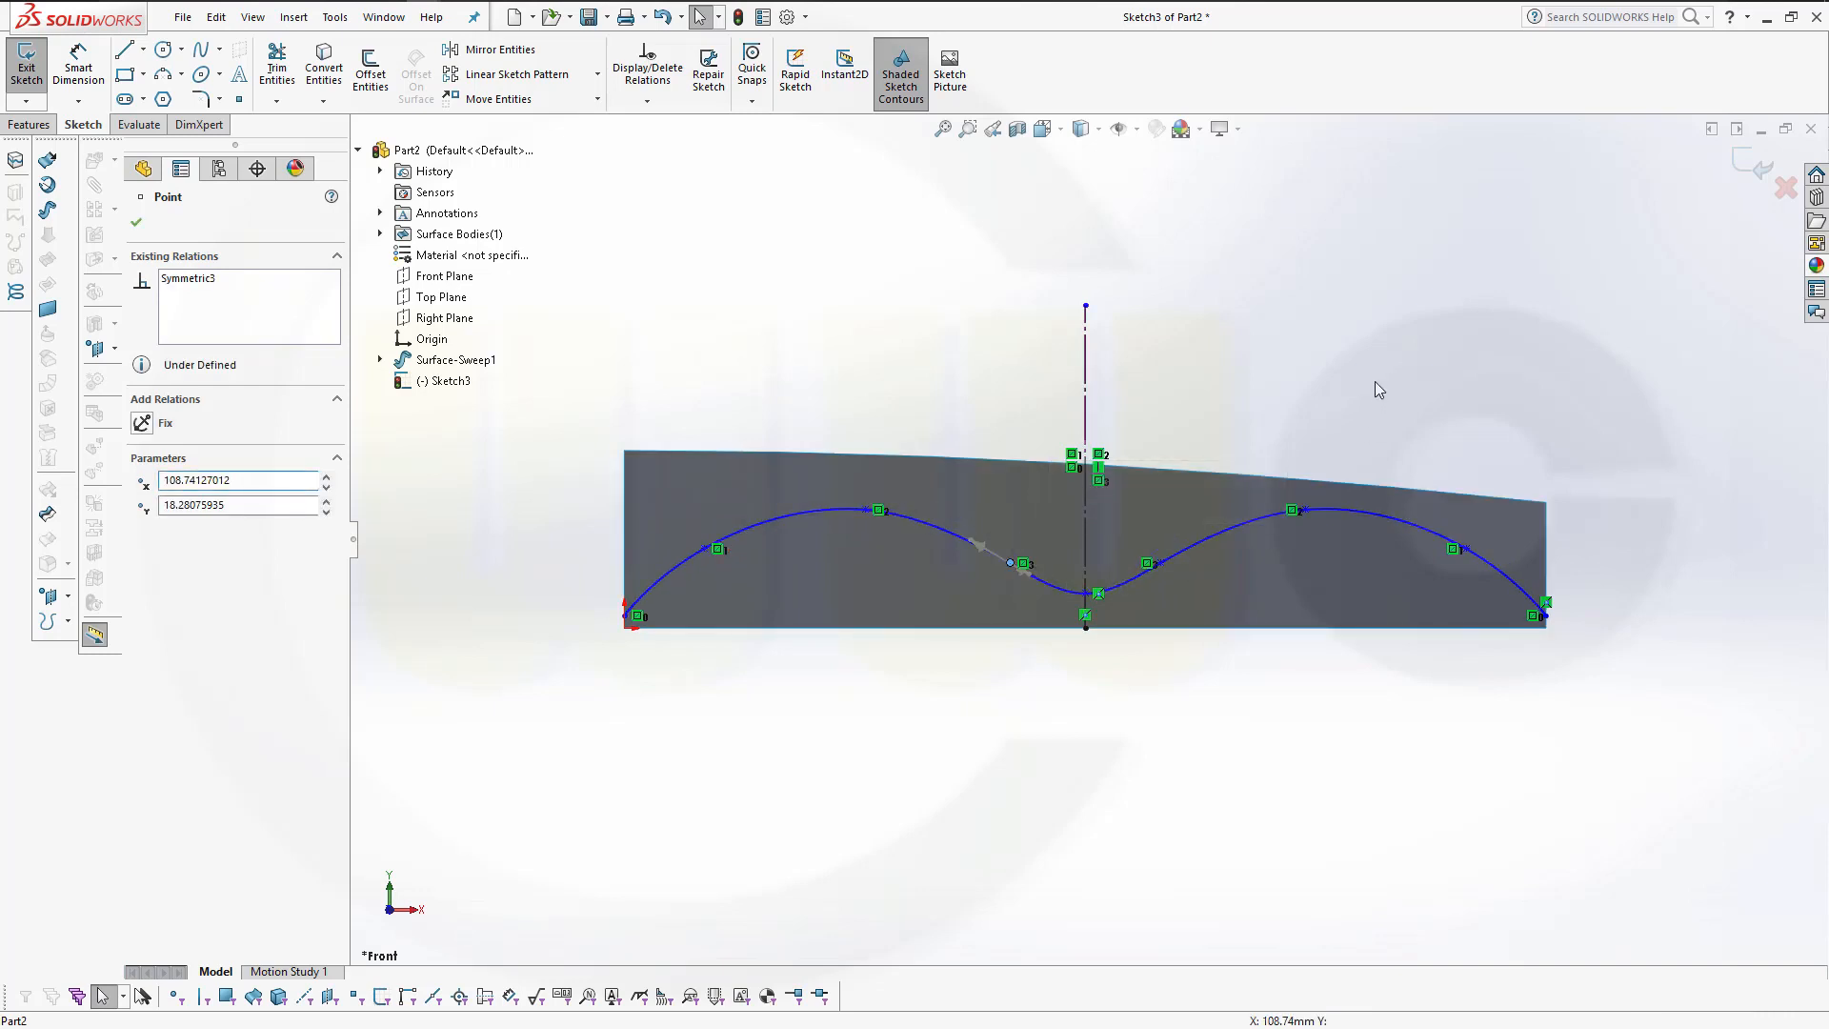
click(1374, 381)
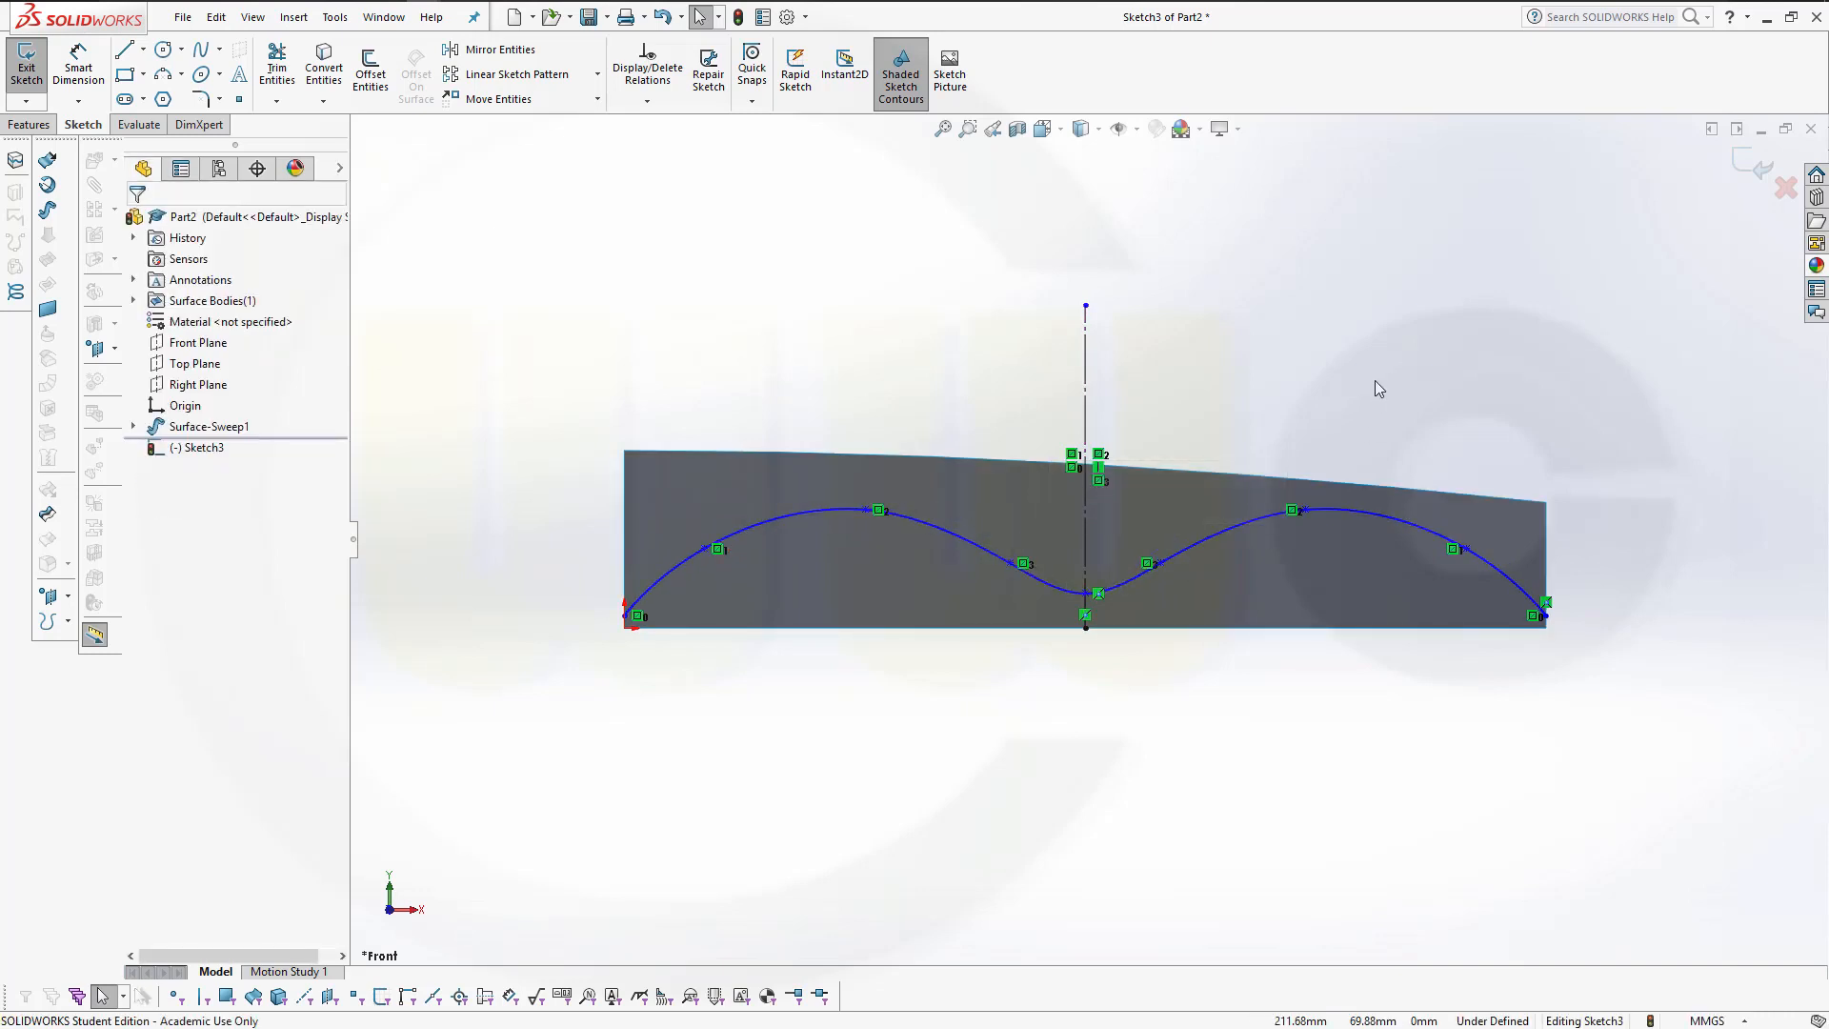
click(1755, 172)
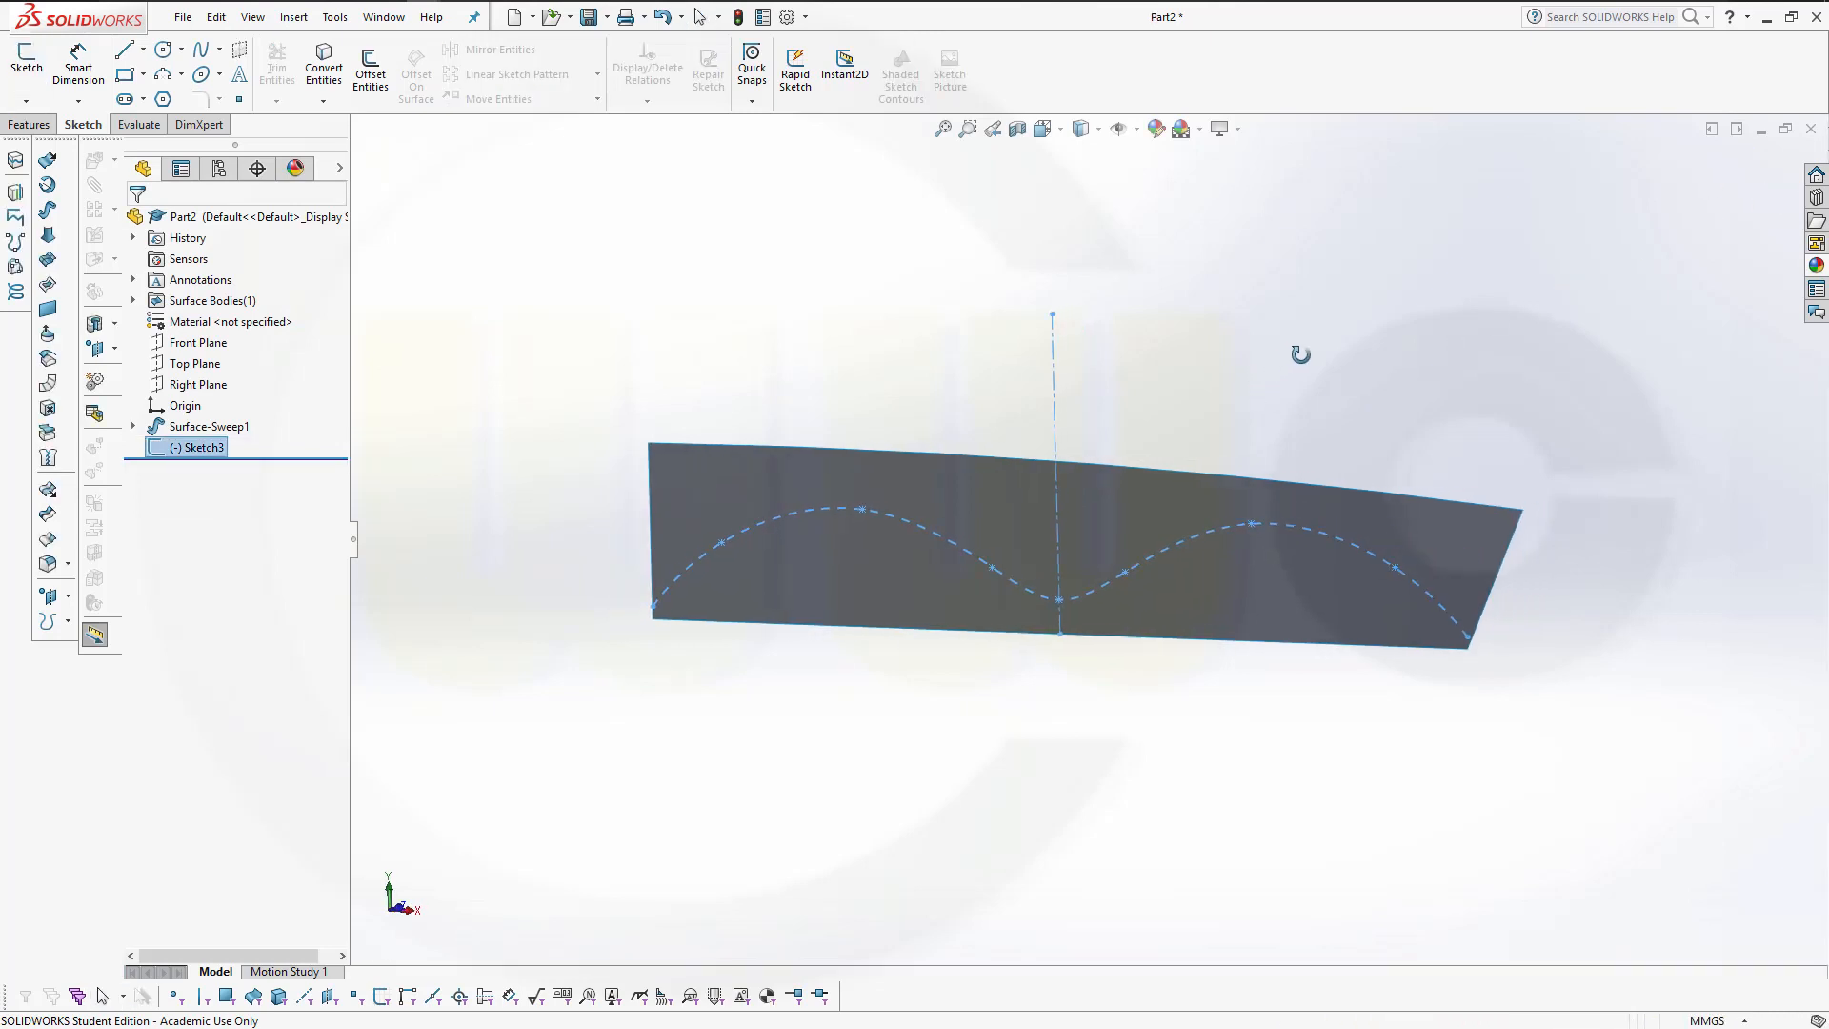
Start a revolved surface from the spline sketch, replacing the construction line with the swept surface's bottom edge as the axis of revolution.
mouse_move(1299, 352)
middle_down()
mouse_move(1134, 327)
mouse_move(807, 401)
mouse_move(829, 400)
mouse_move(848, 359)
mouse_move(869, 253)
mouse_move(798, 232)
mouse_move(830, 233)
middle_up()
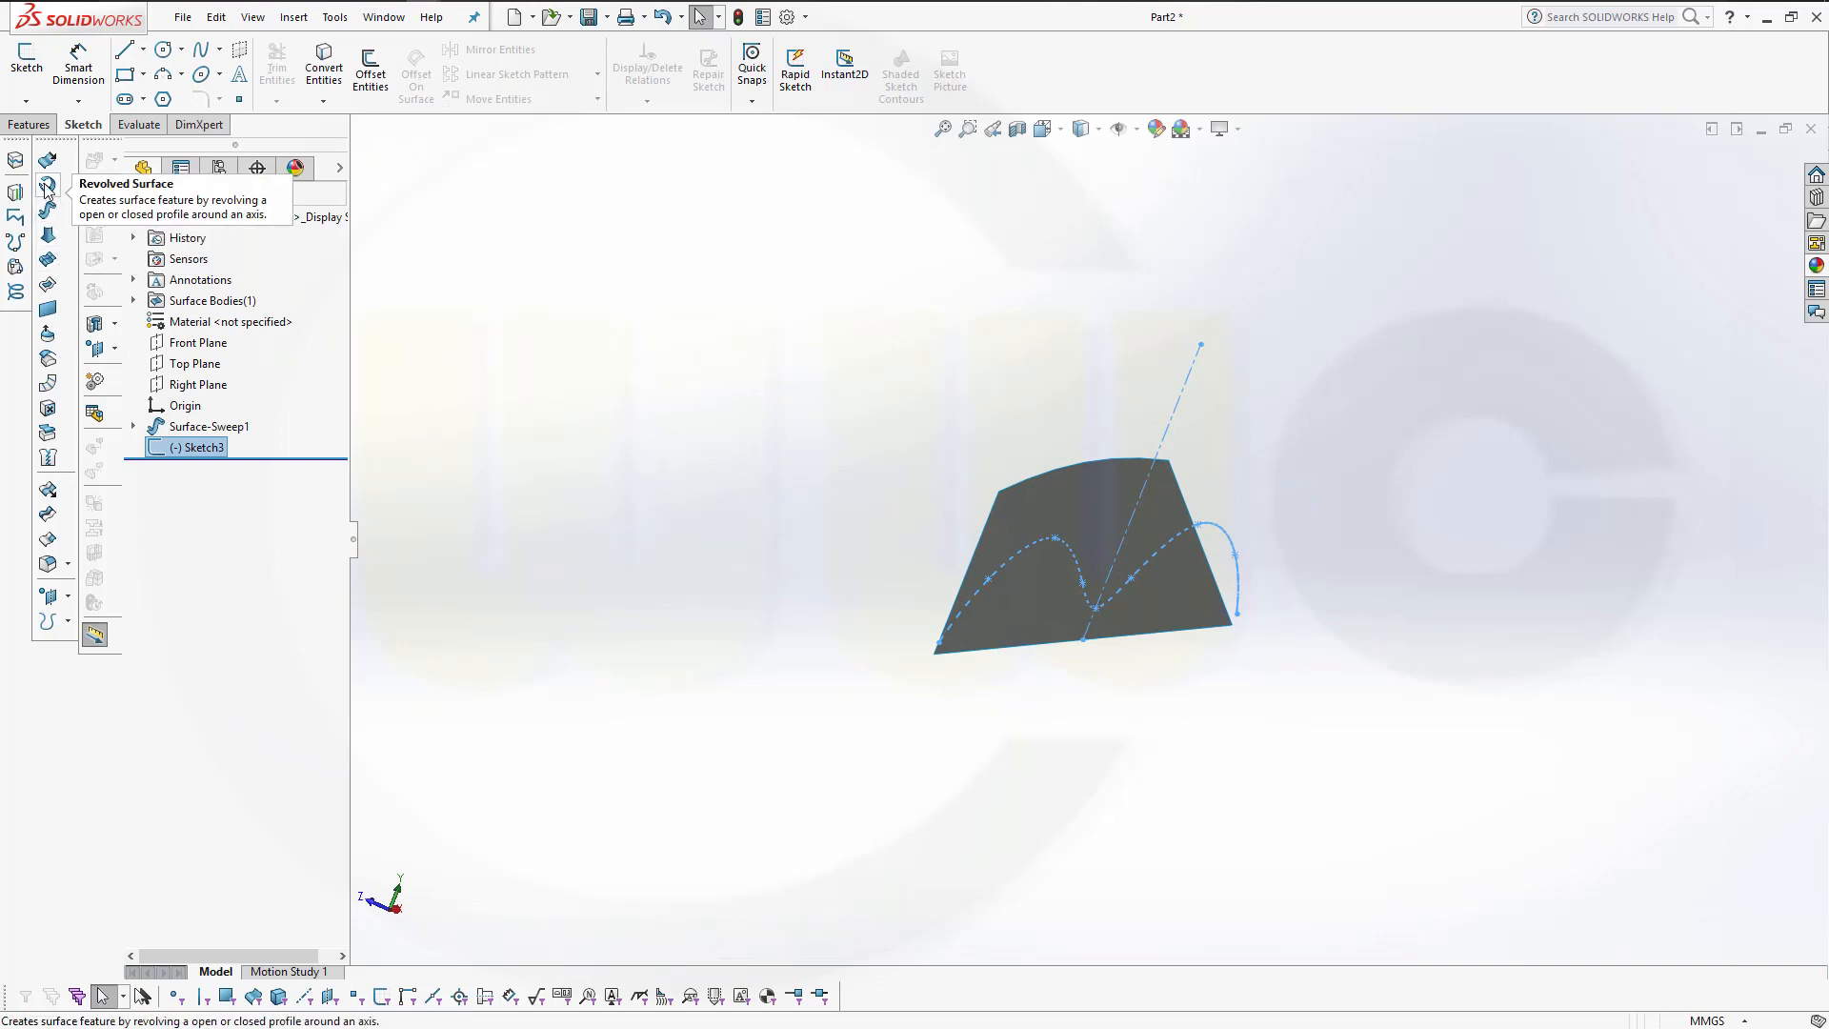
right_click(45, 187)
click(178, 170)
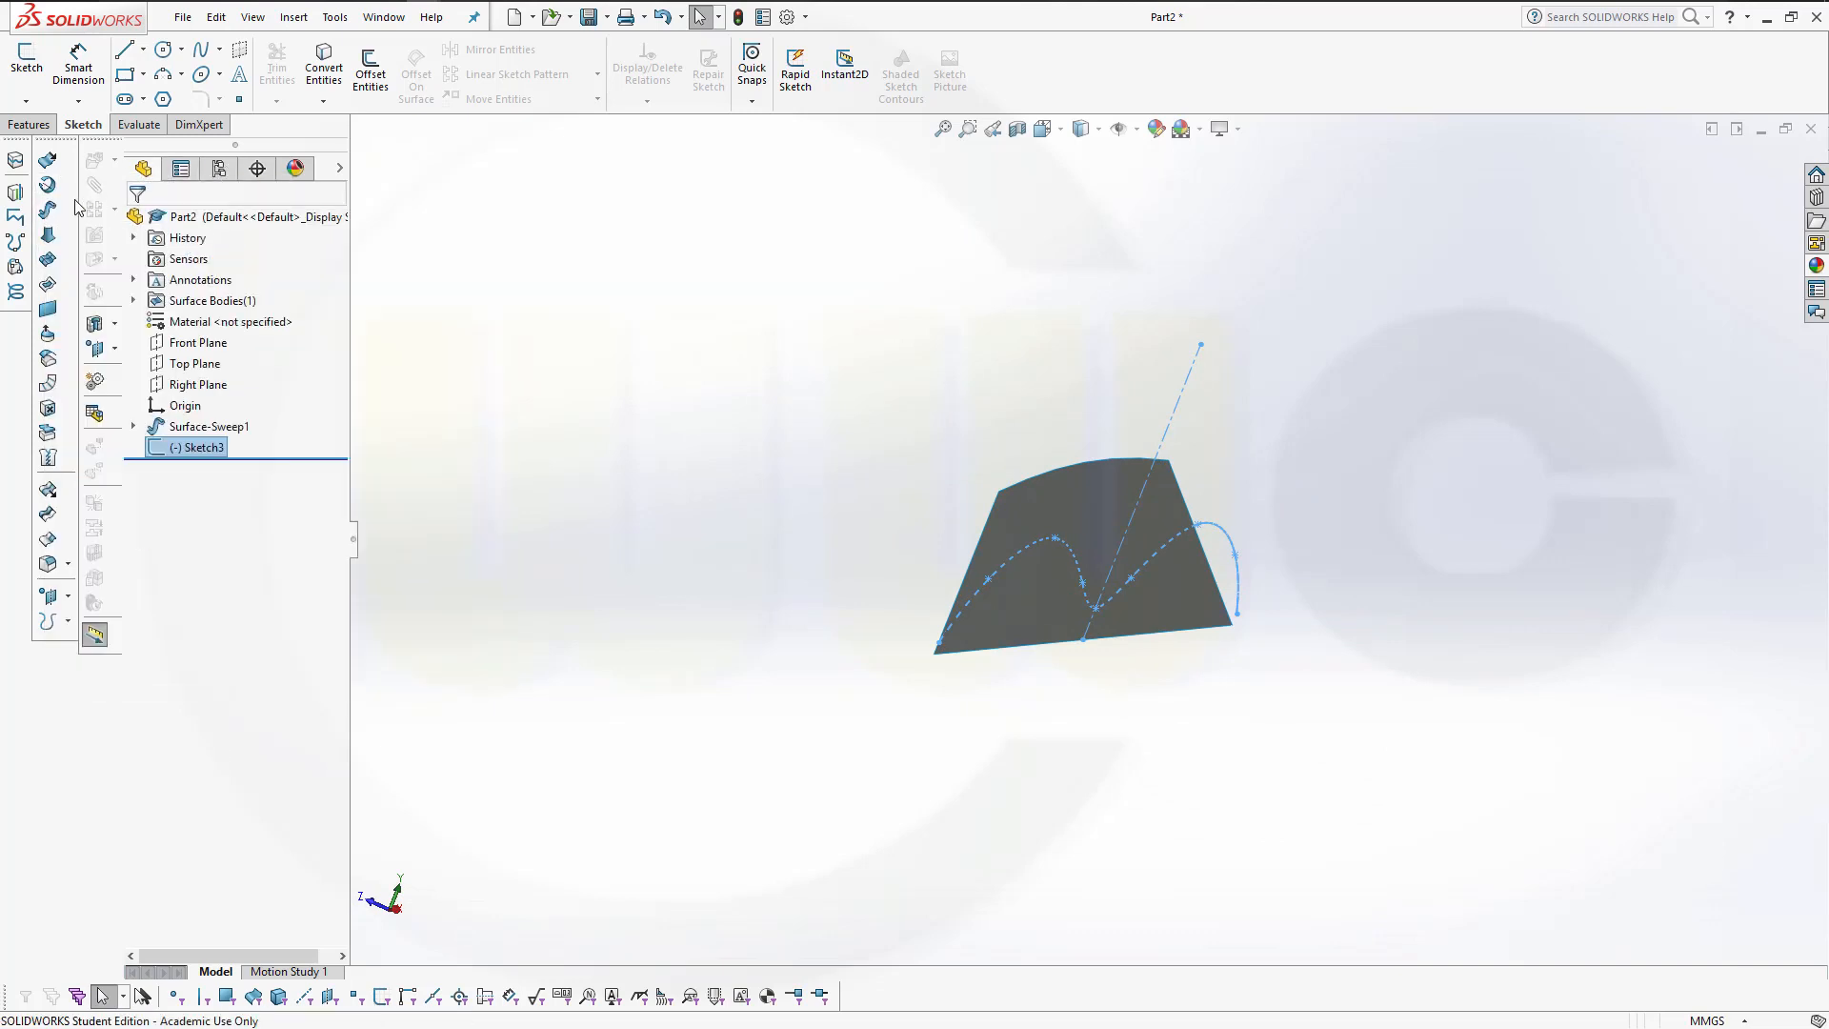
click(48, 186)
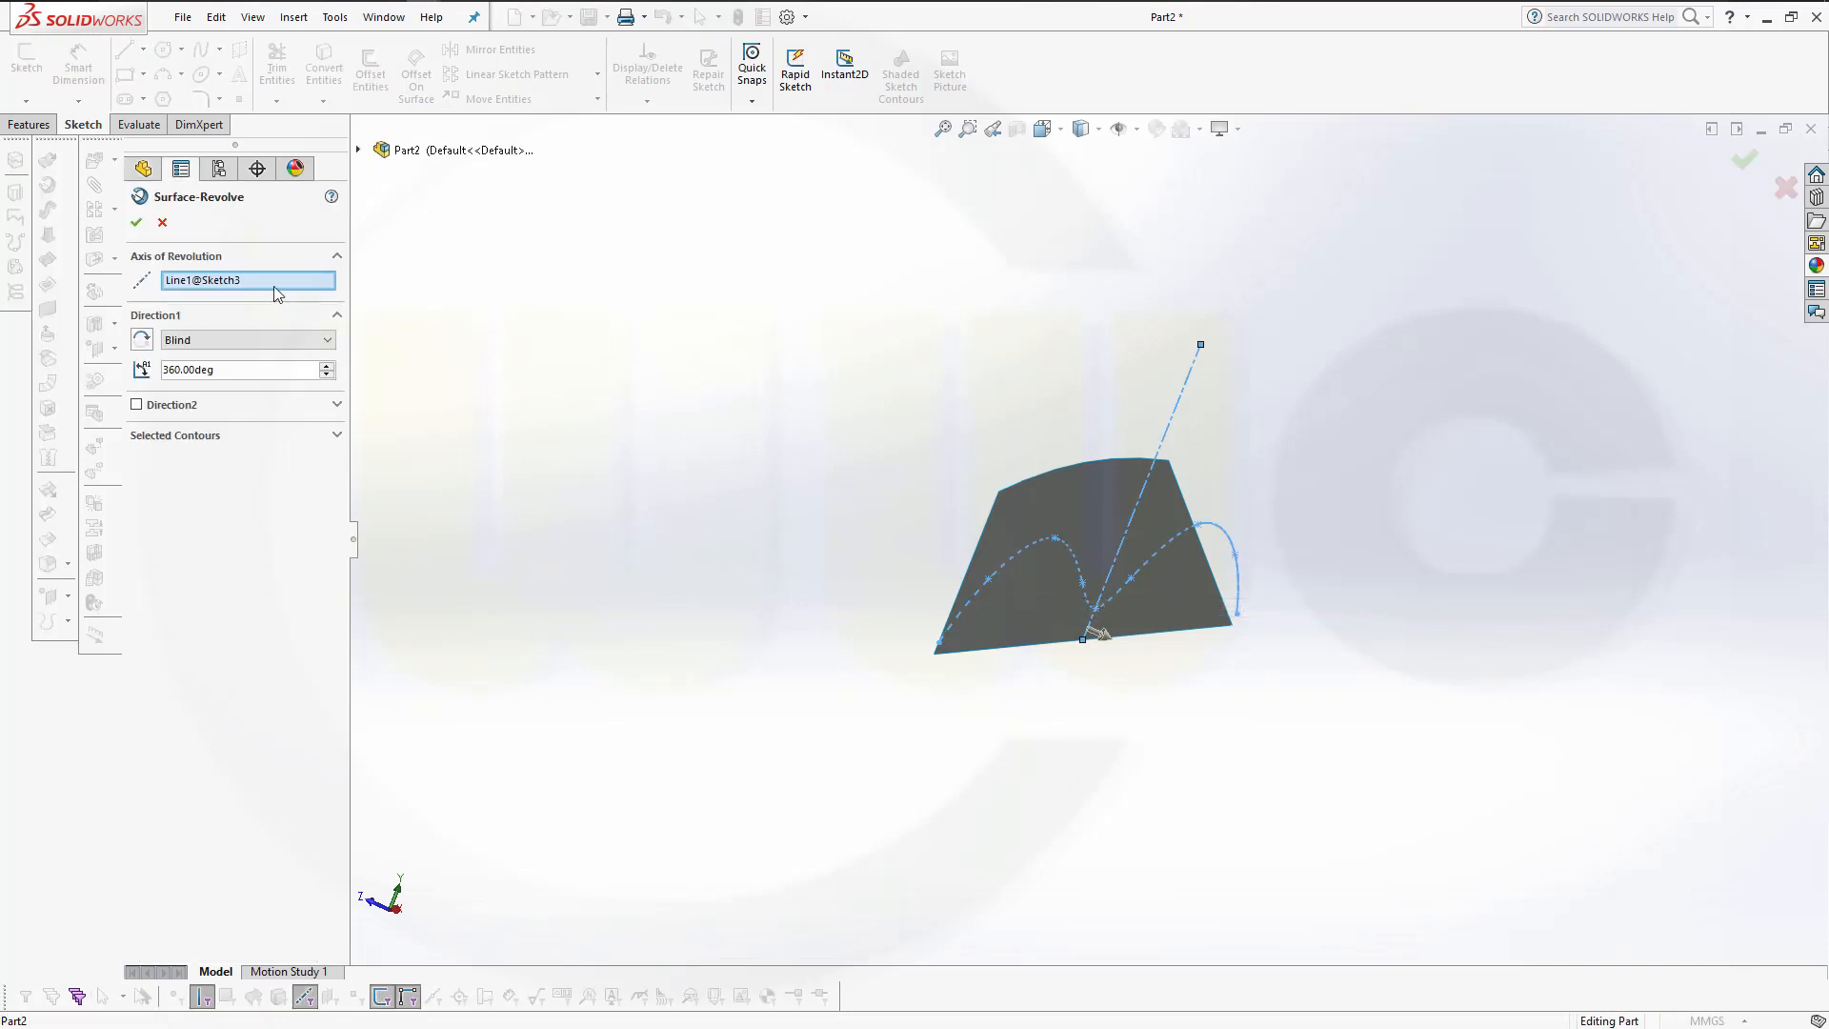
click(242, 280)
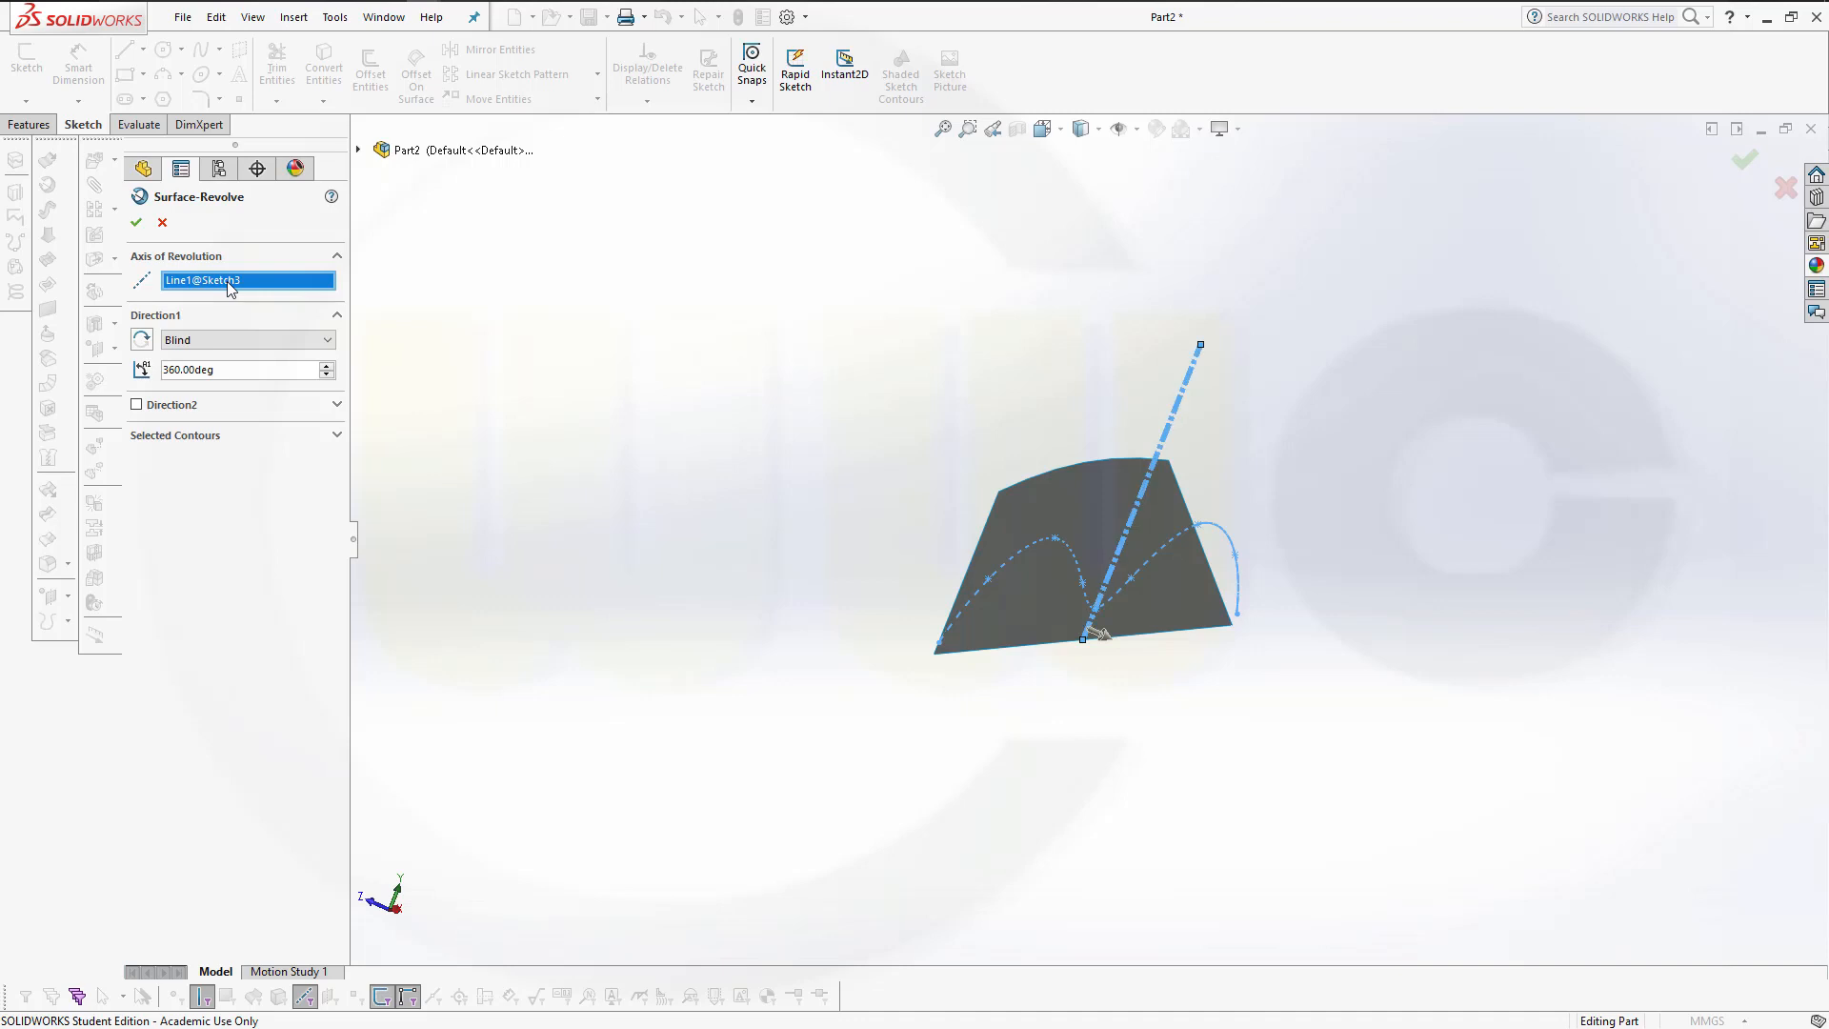
click(996, 648)
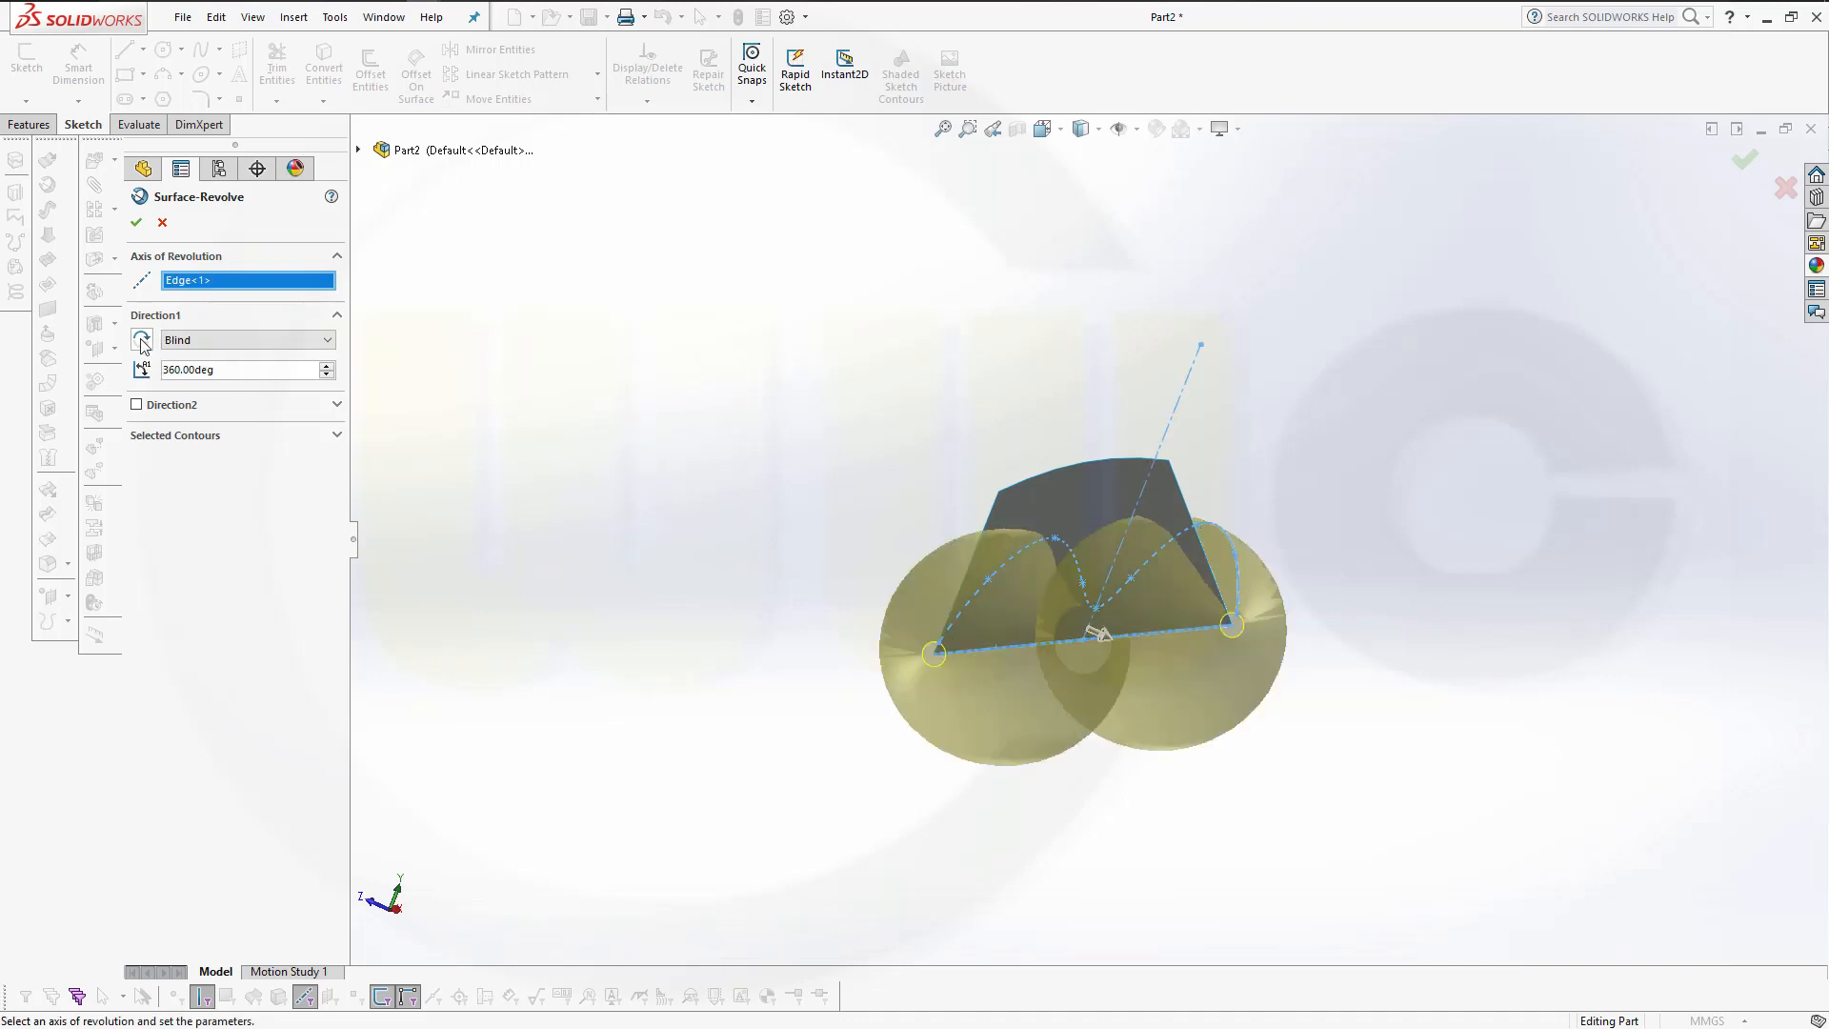
Enable the second revolve direction and set the first direction's angle to 10 degrees.
middle_drag(574, 481, 483, 464)
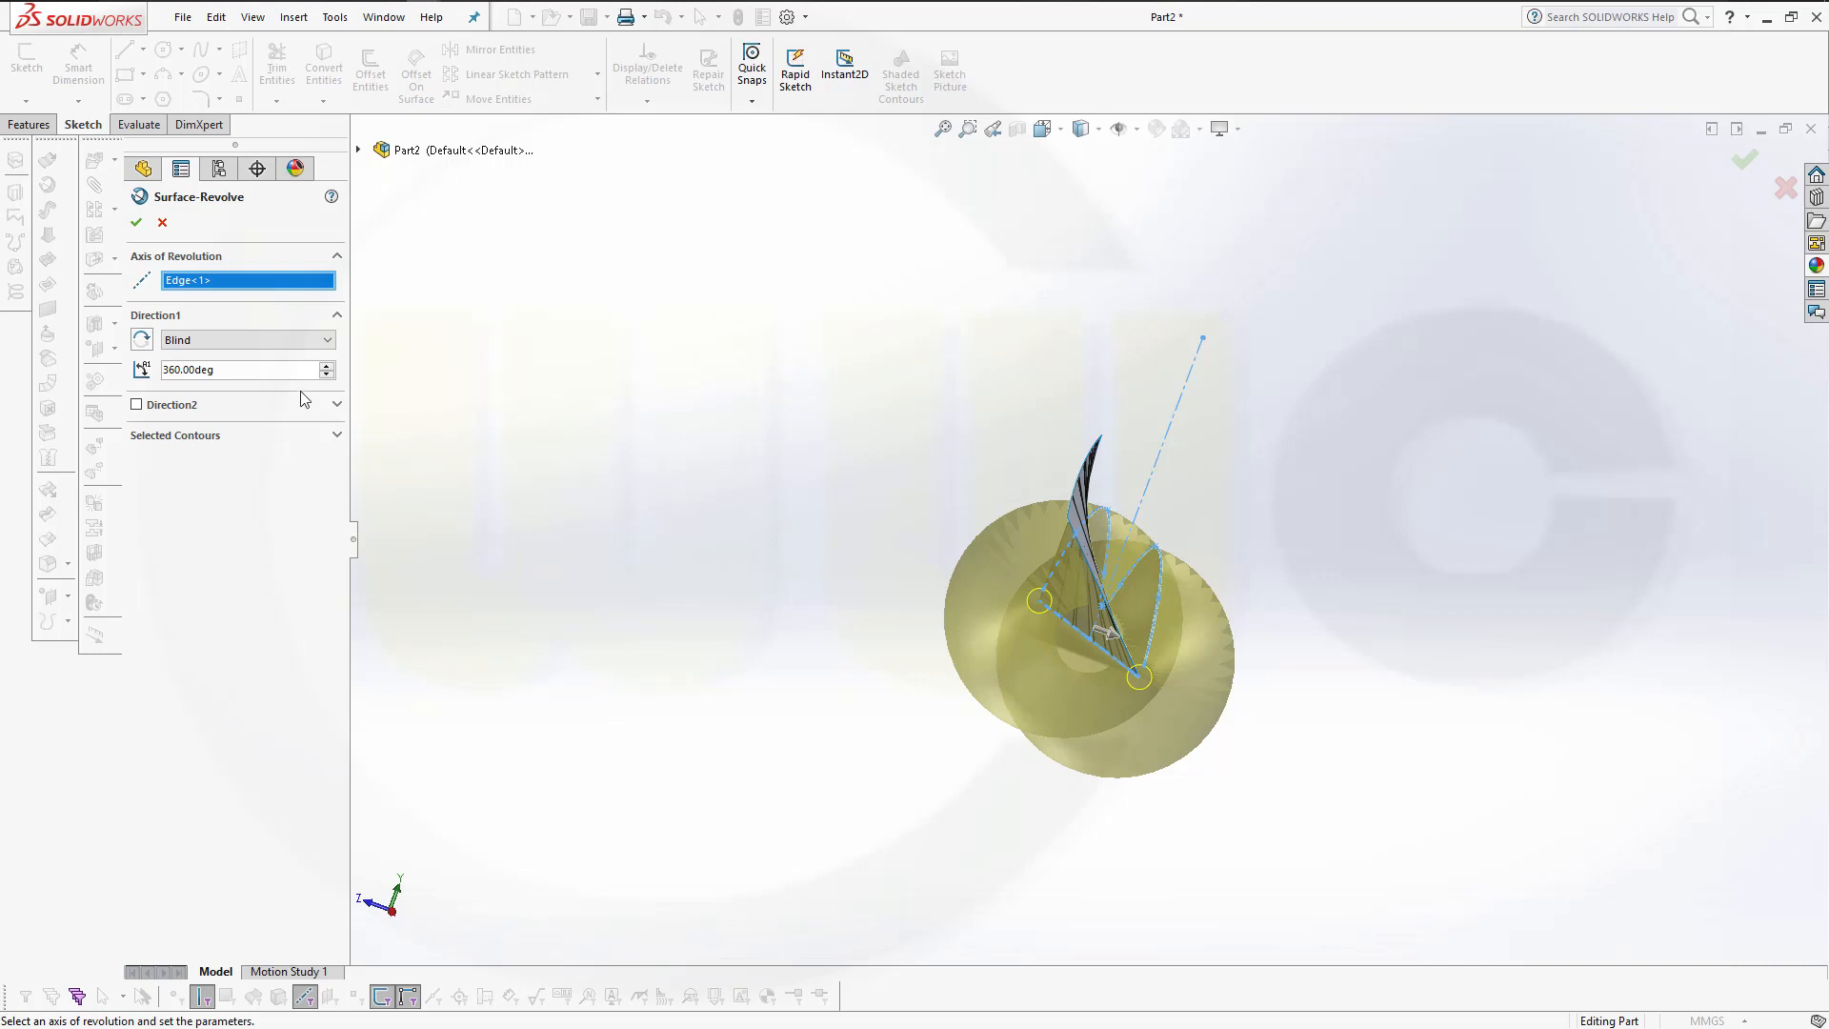
click(325, 341)
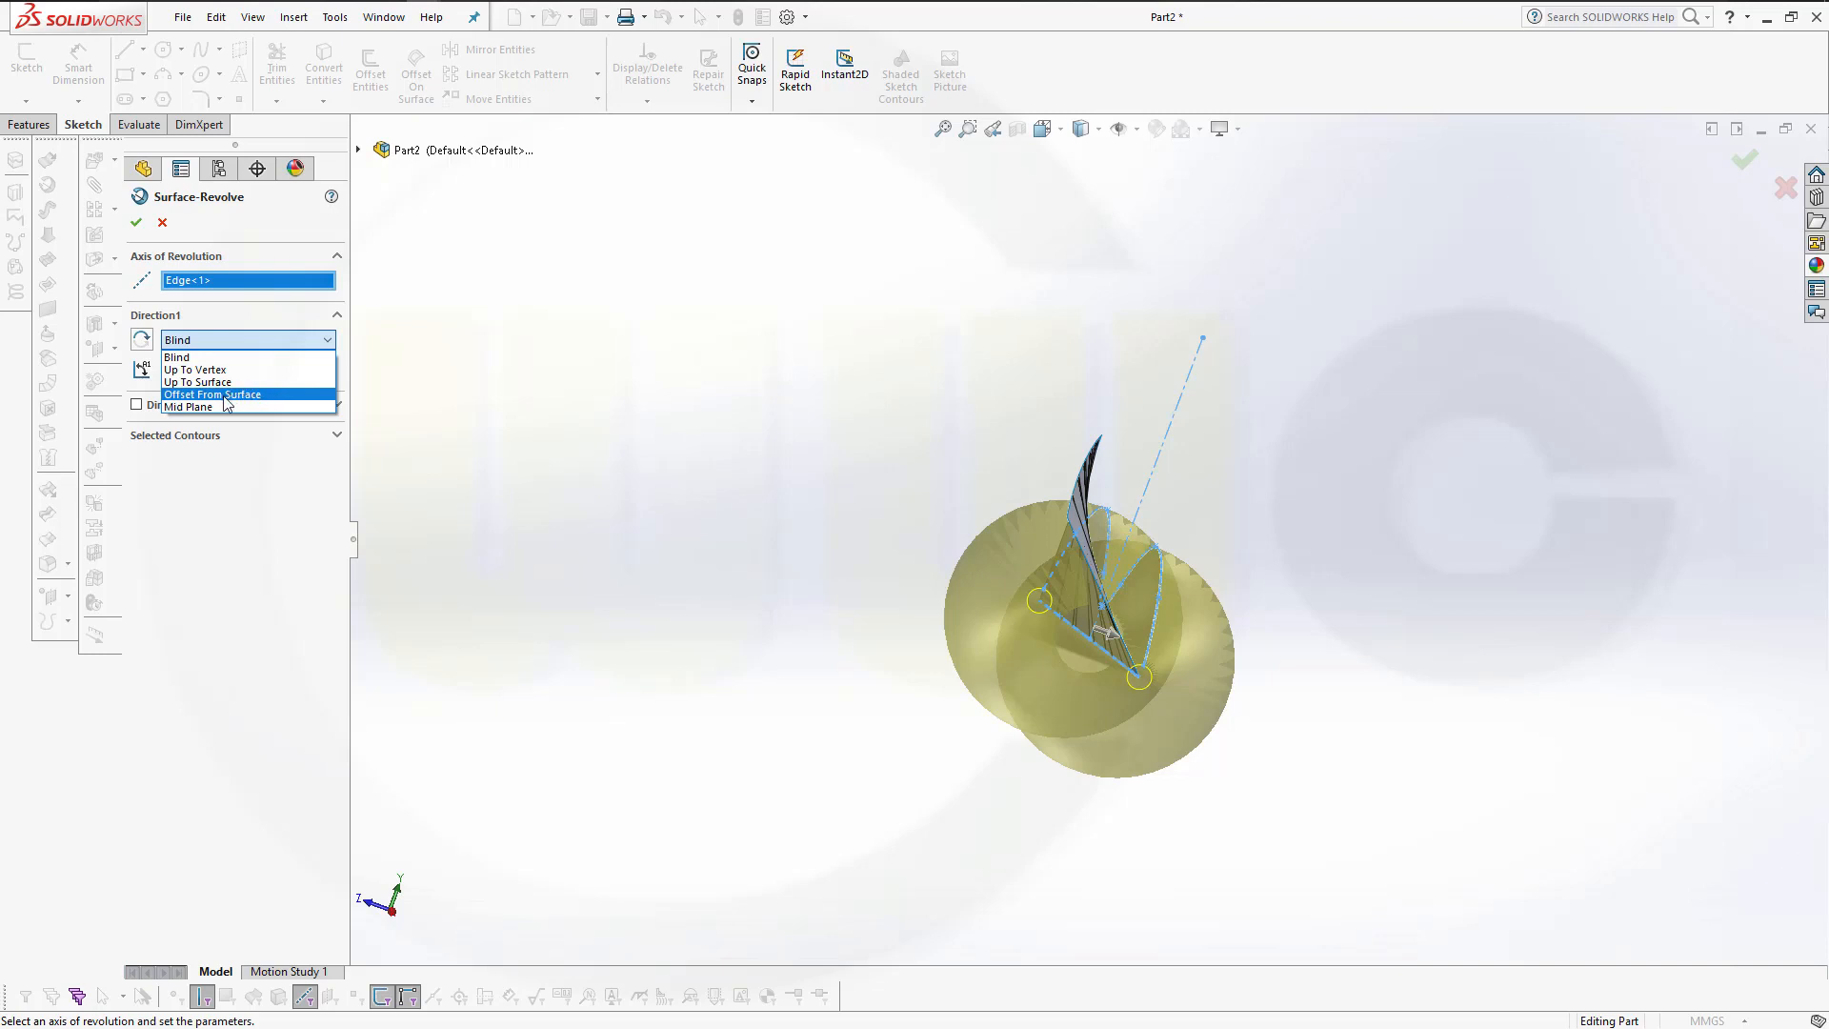
click(481, 380)
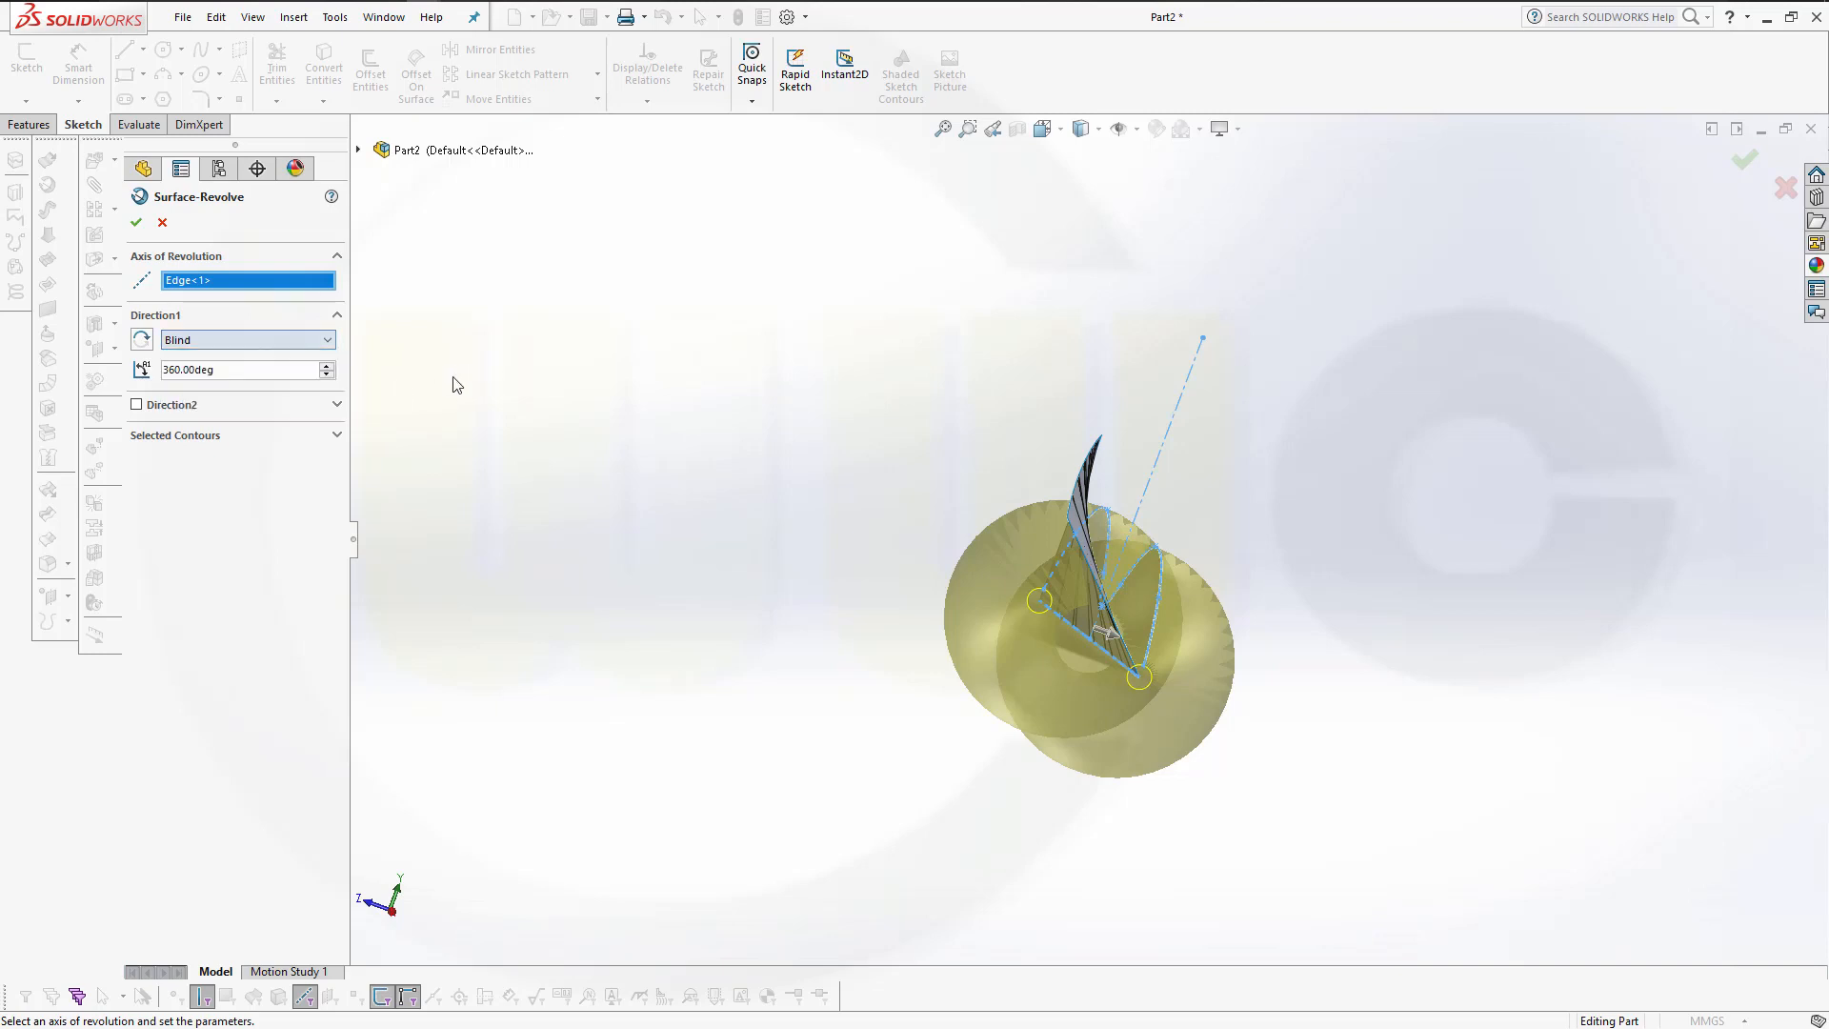
click(137, 405)
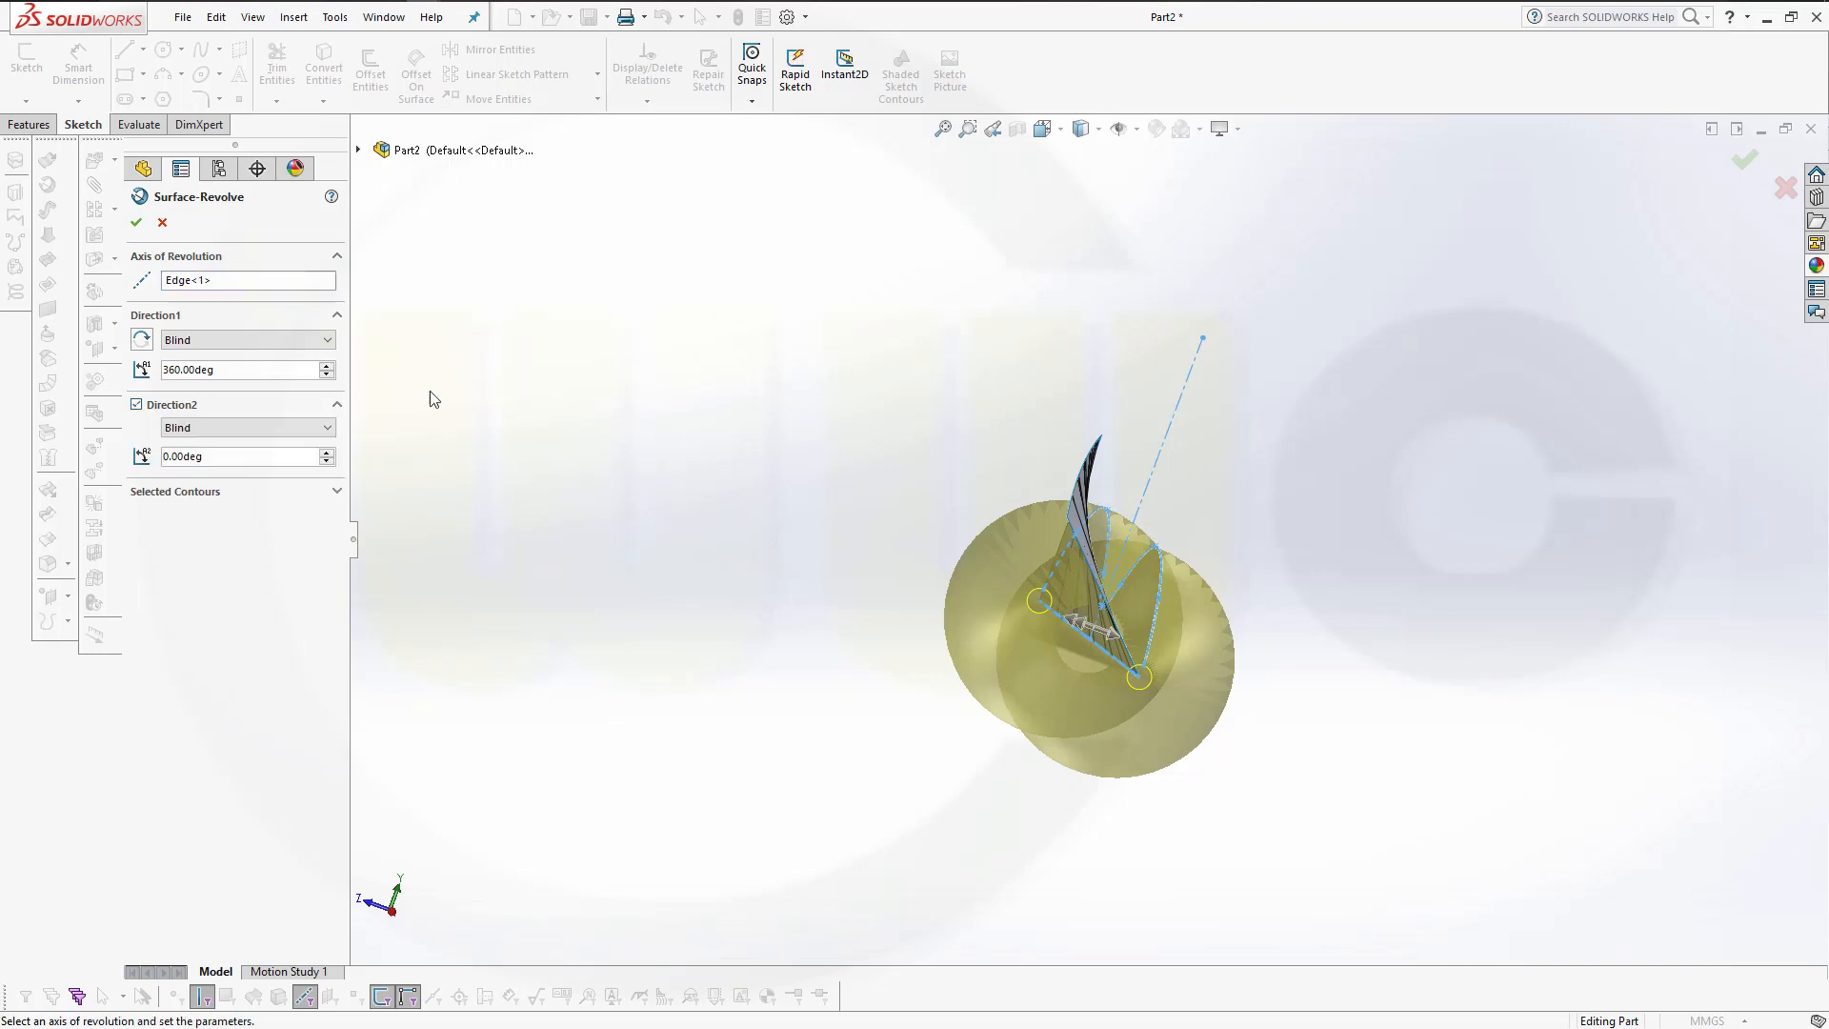
middle_drag(683, 443, 667, 438)
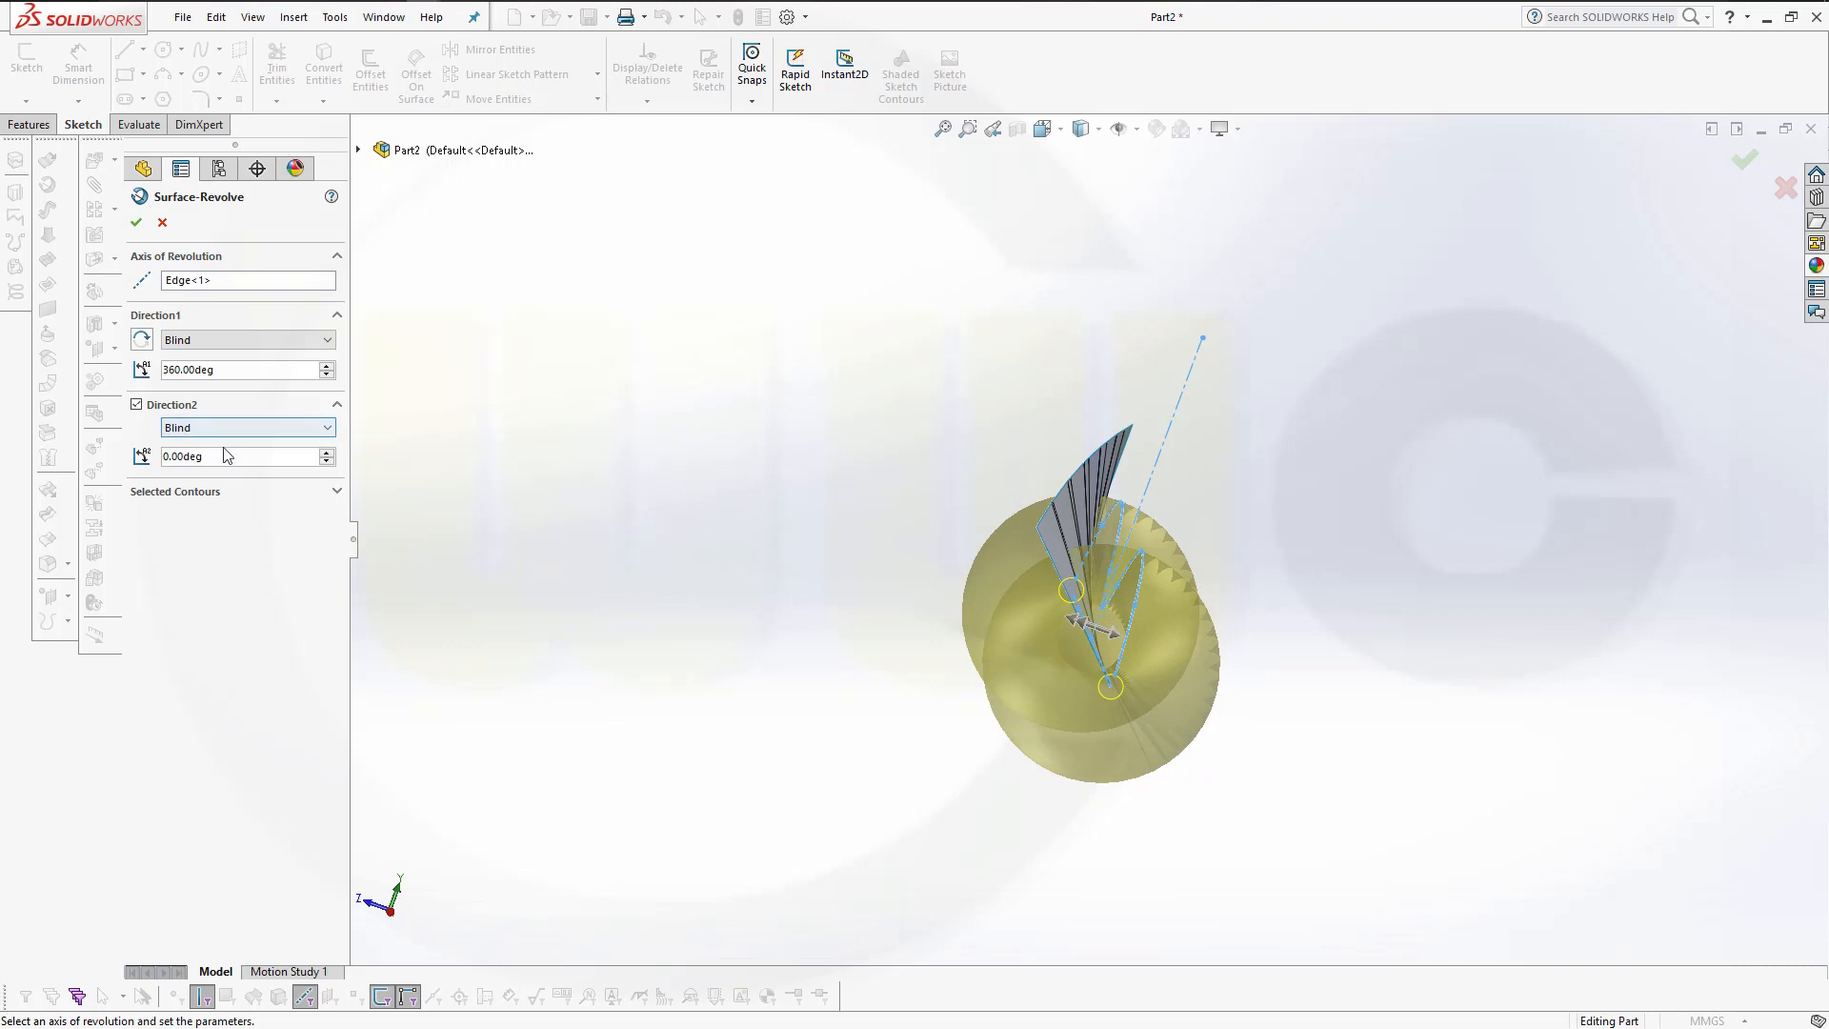
drag(233, 375, 162, 373)
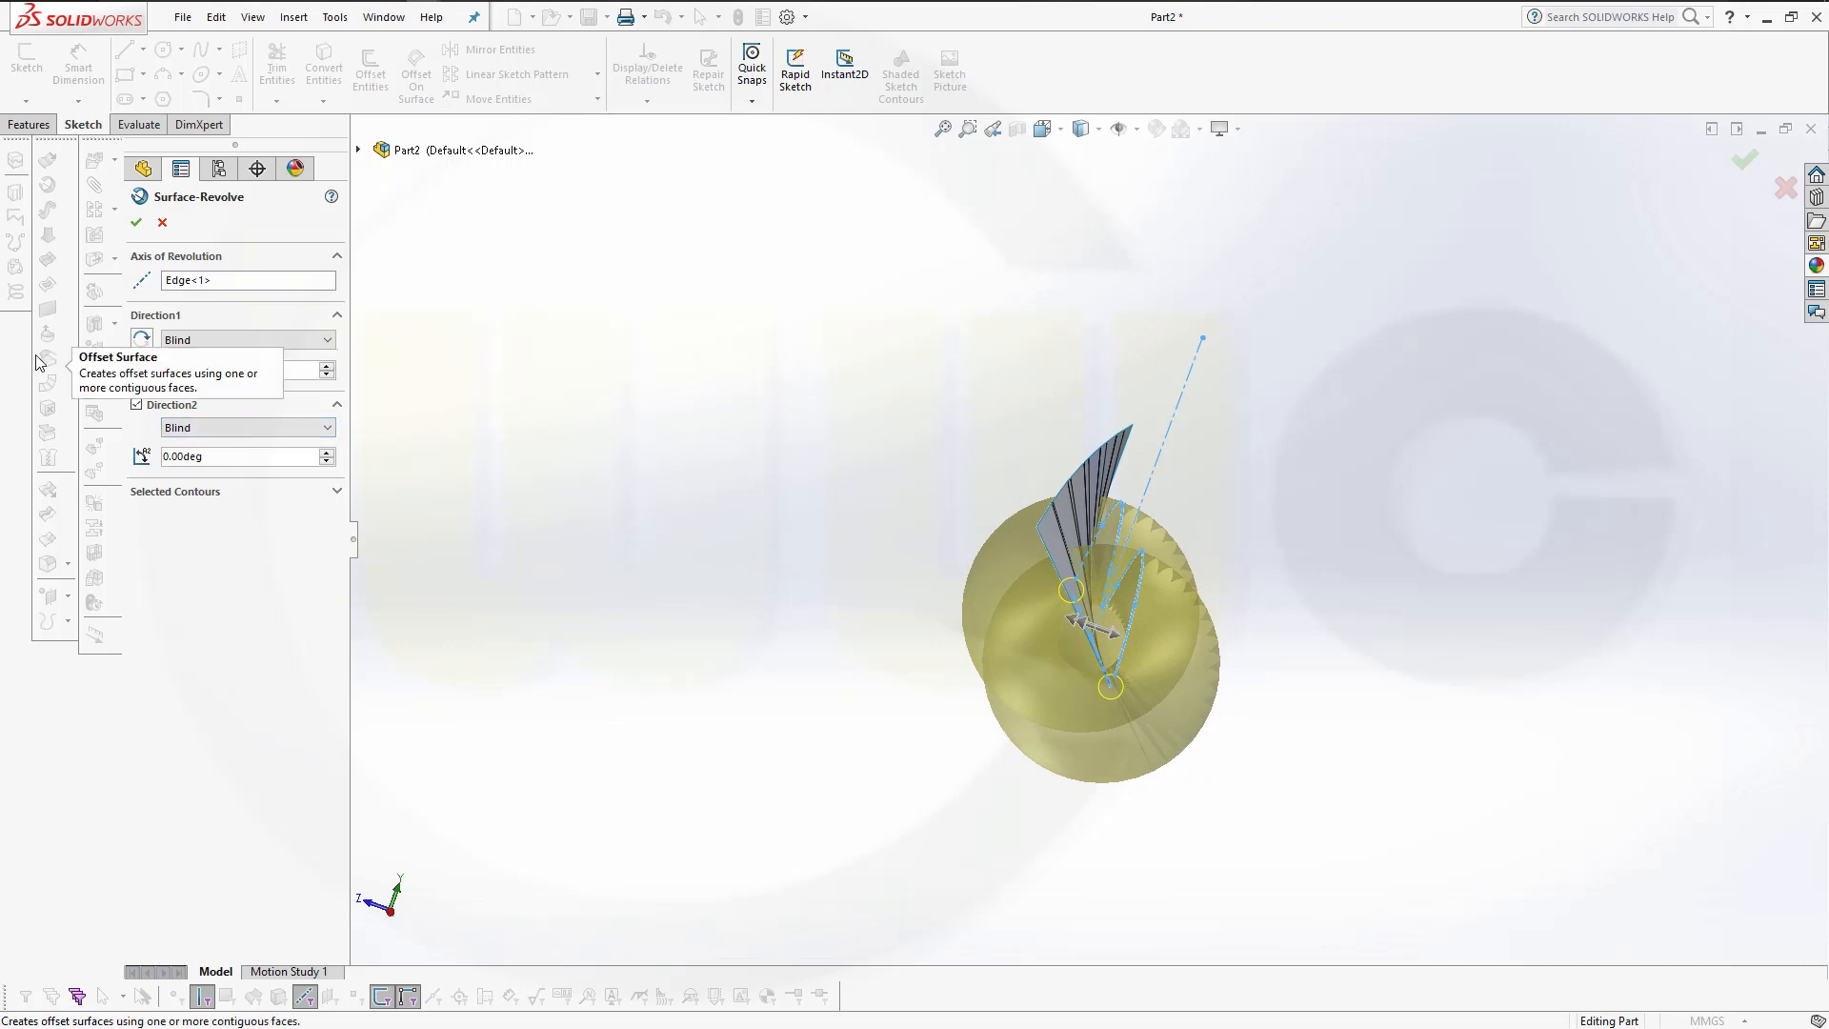
text(10)
key(Tab)
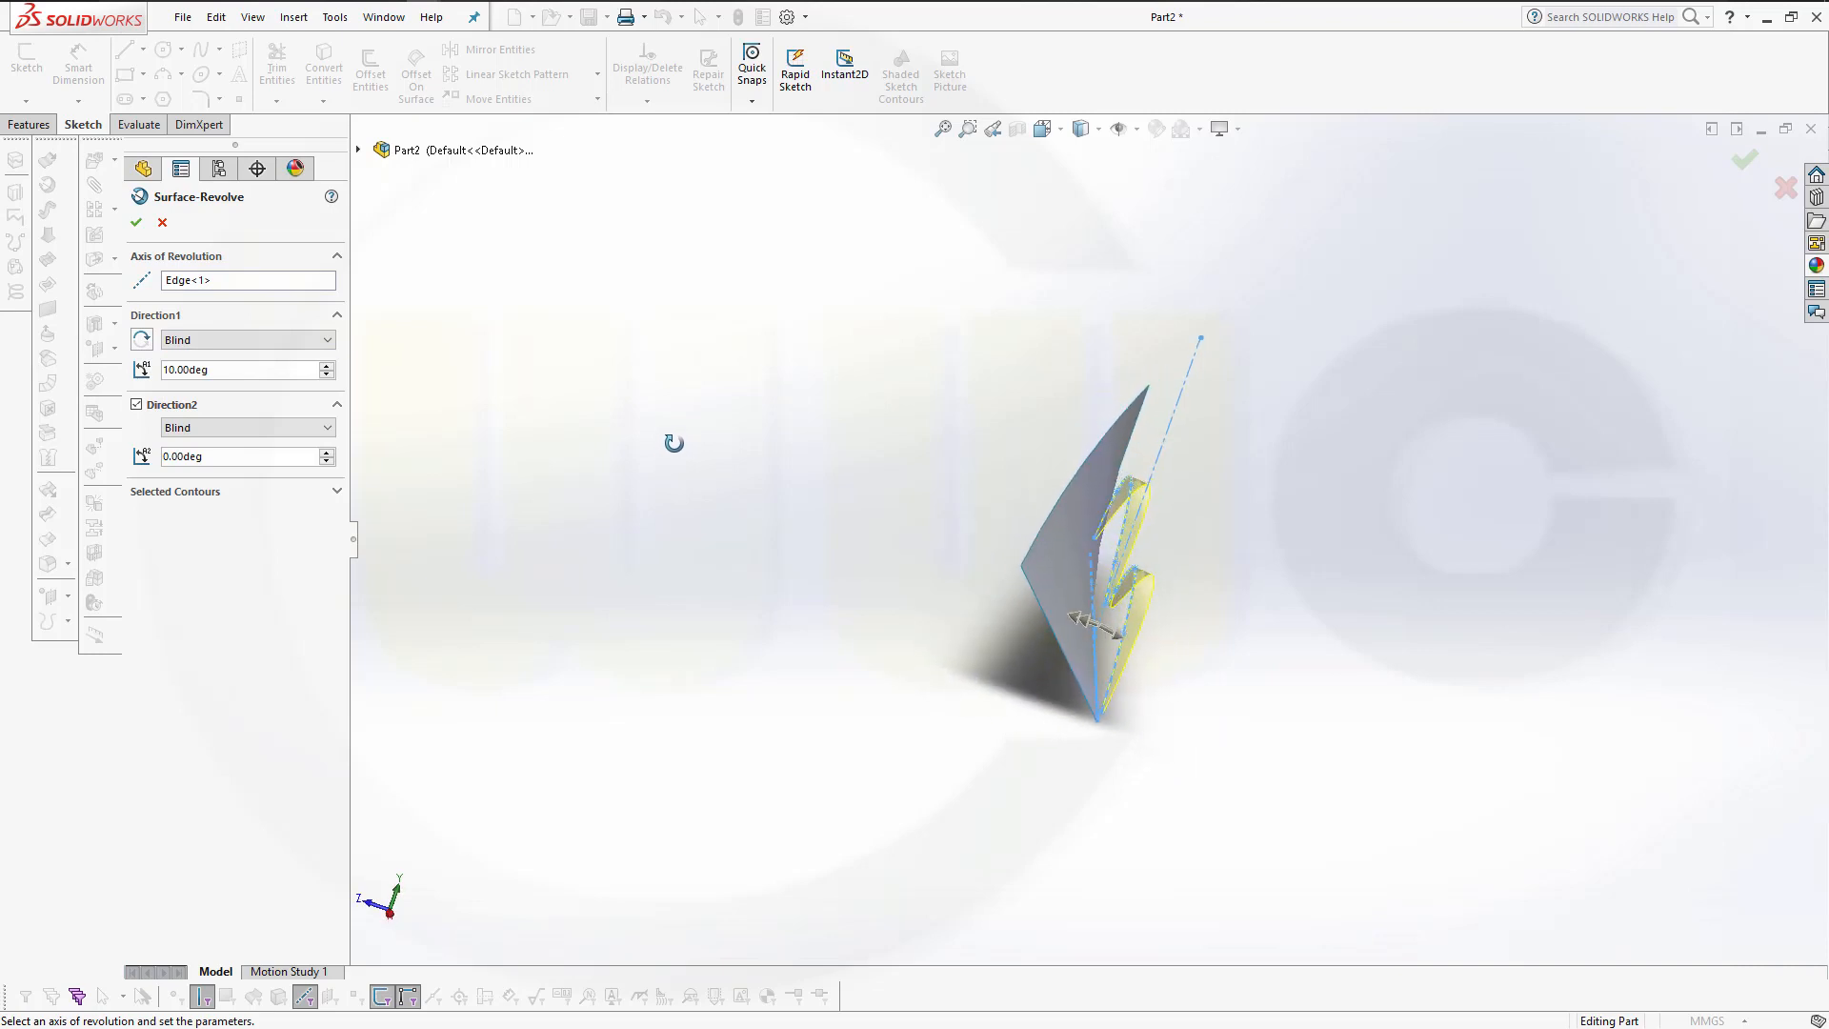
Set the second direction's angle to 100 degrees and finish the revolved surface.
drag(241, 458, 162, 457)
text(100)
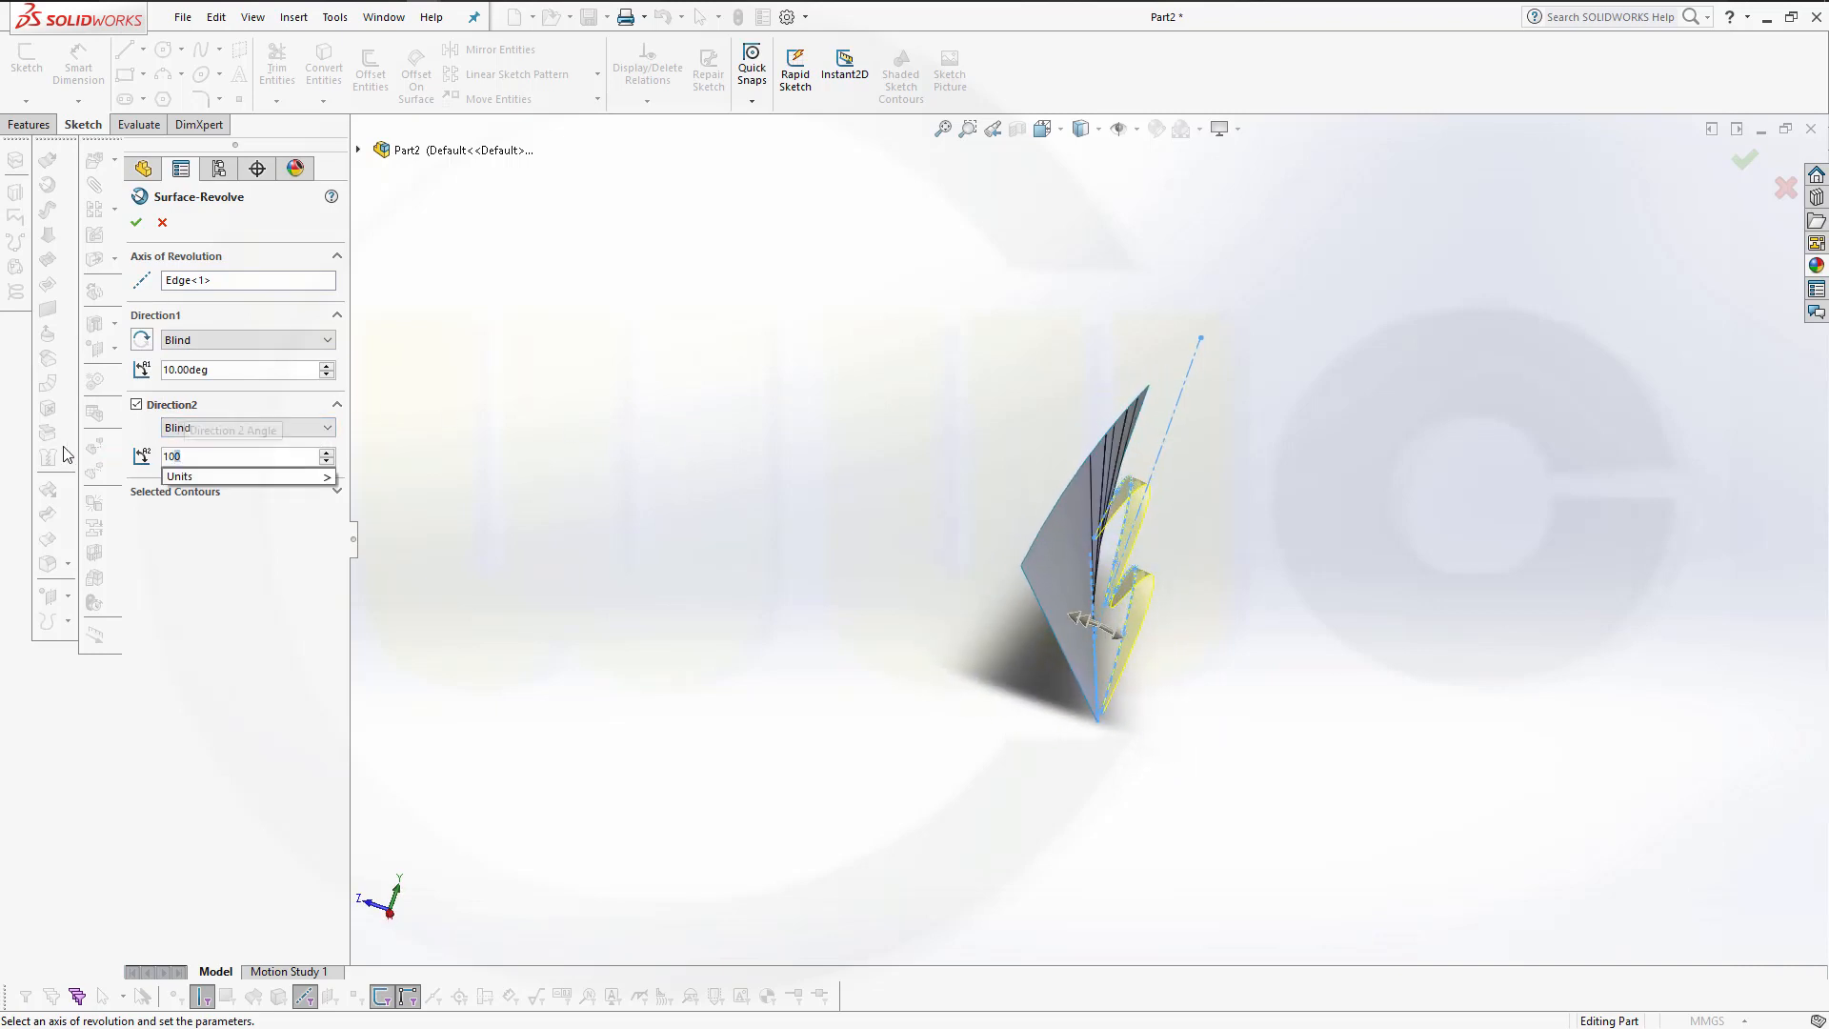
key(Tab)
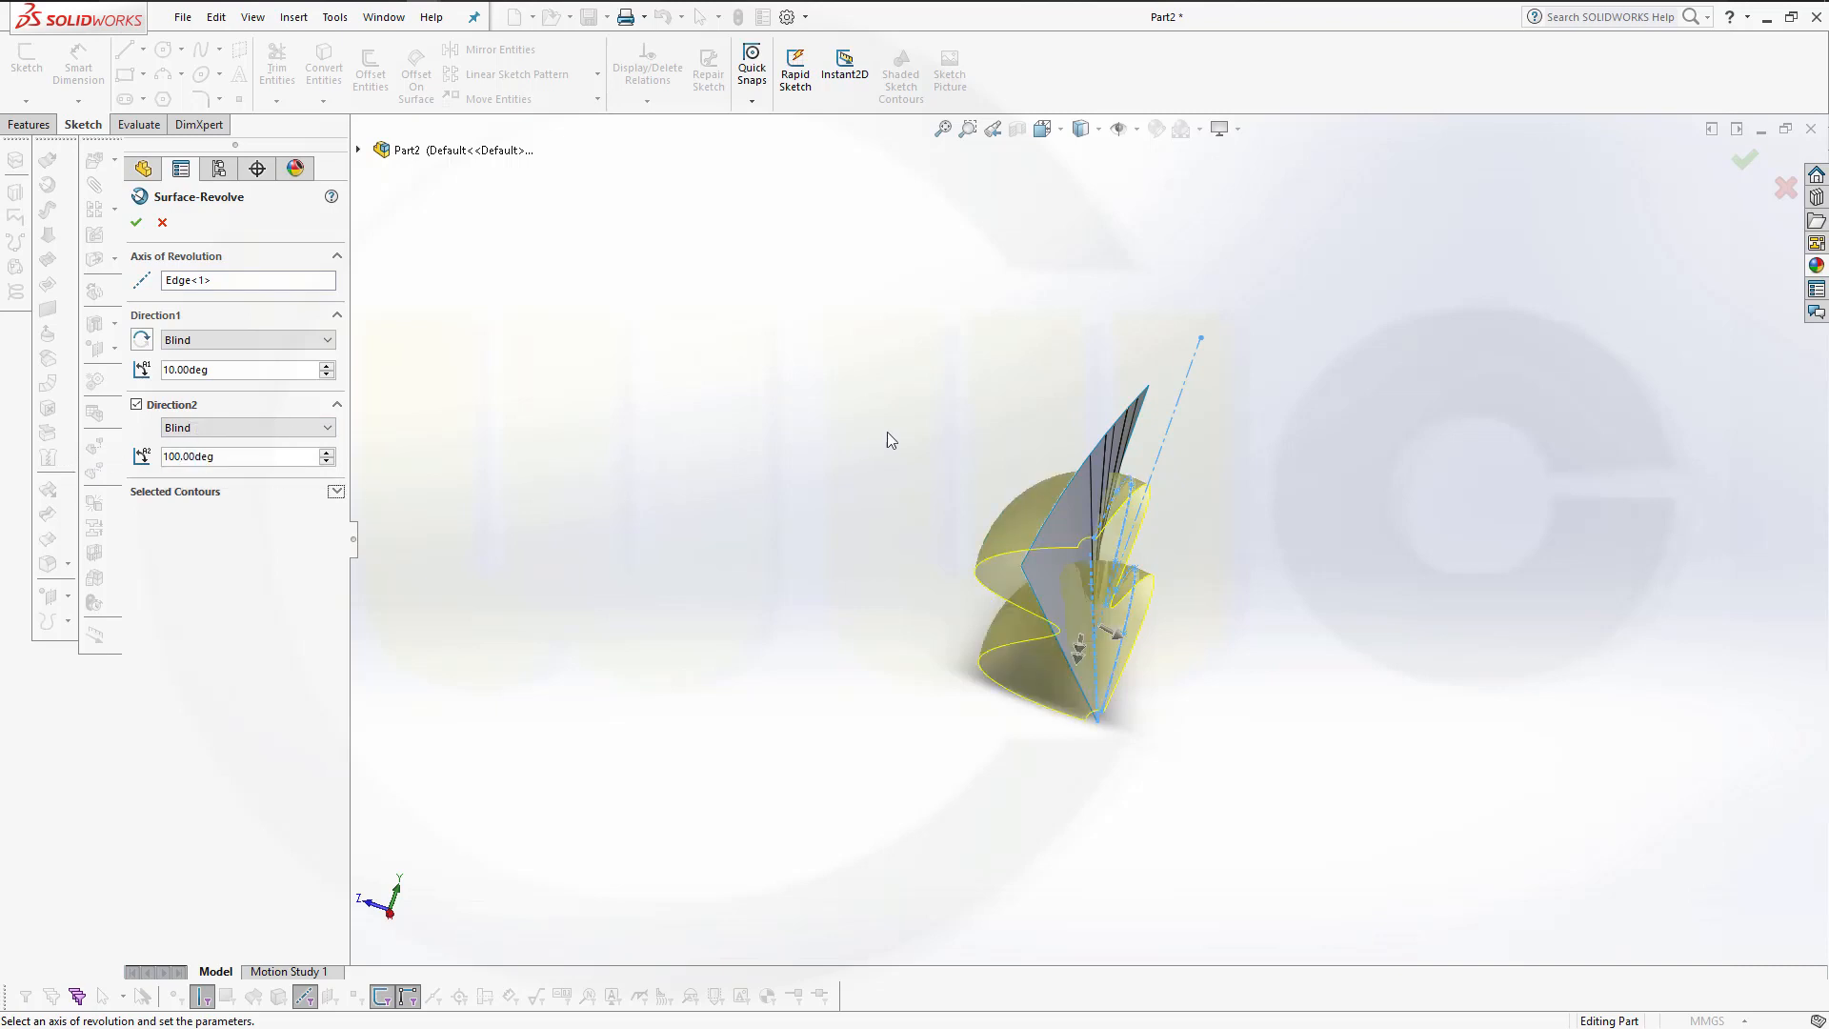
middle_drag(890, 440, 947, 474)
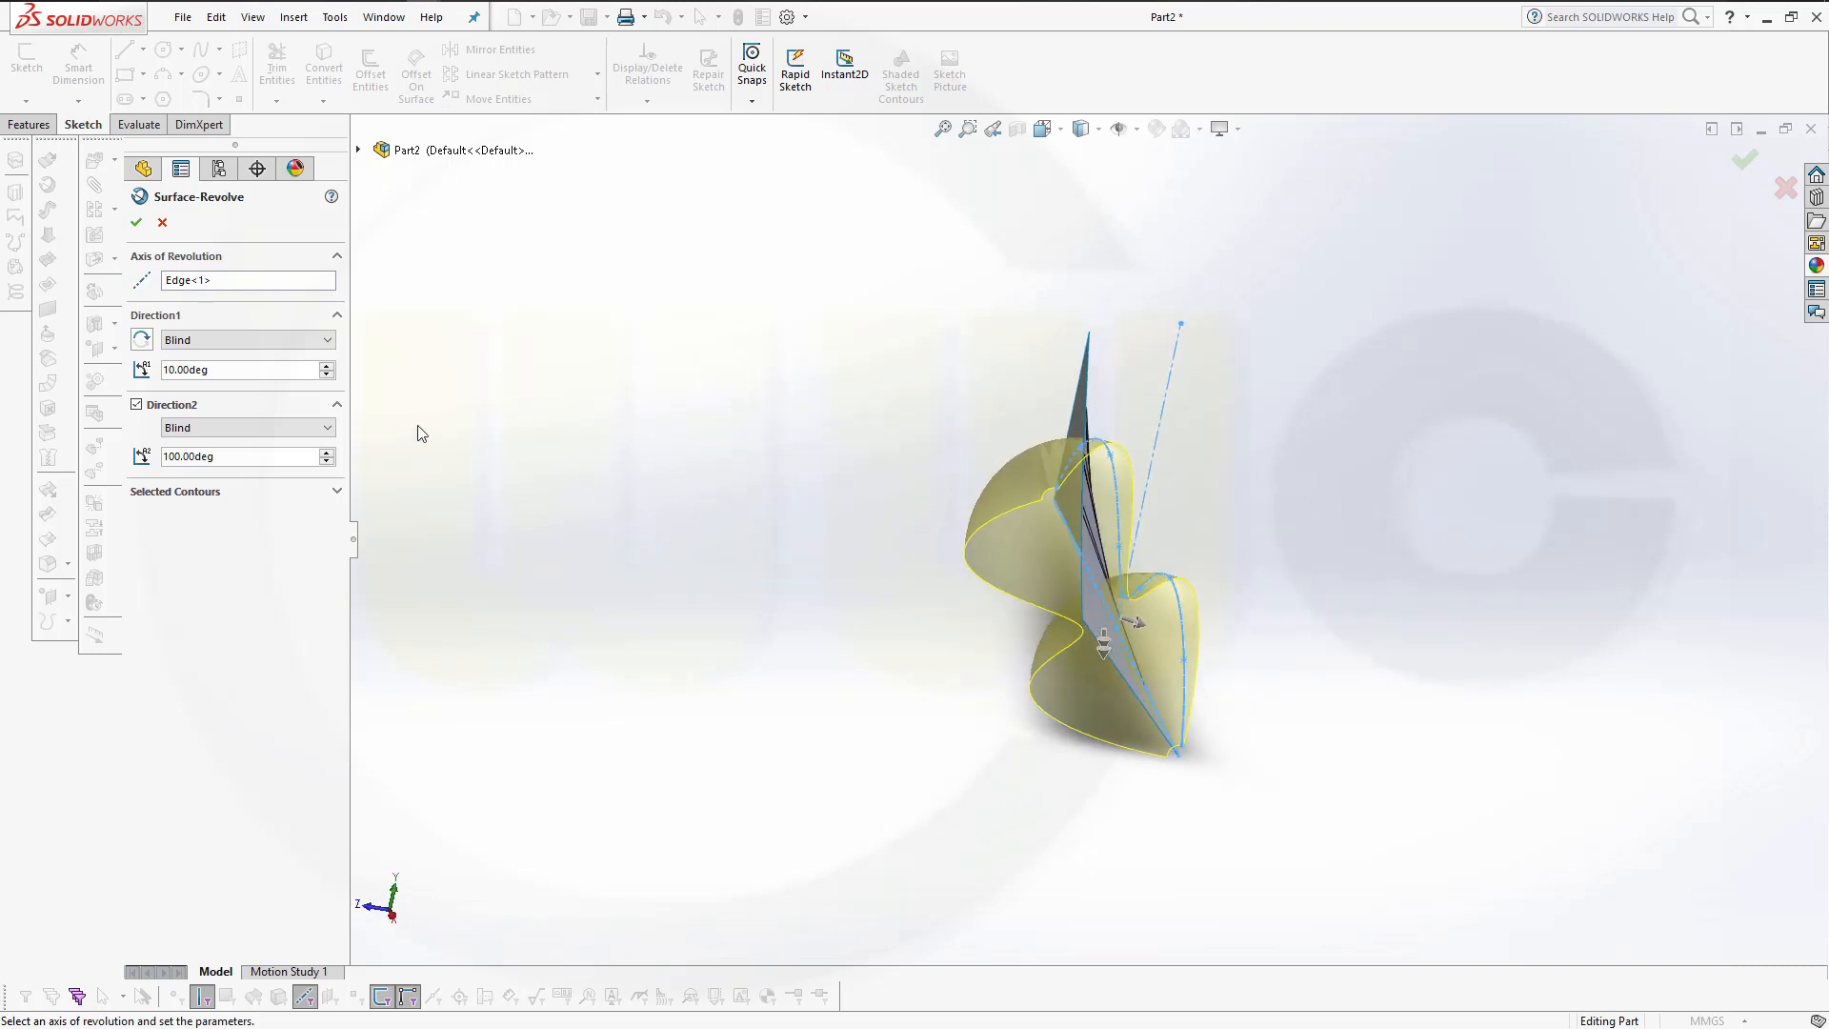
click(136, 222)
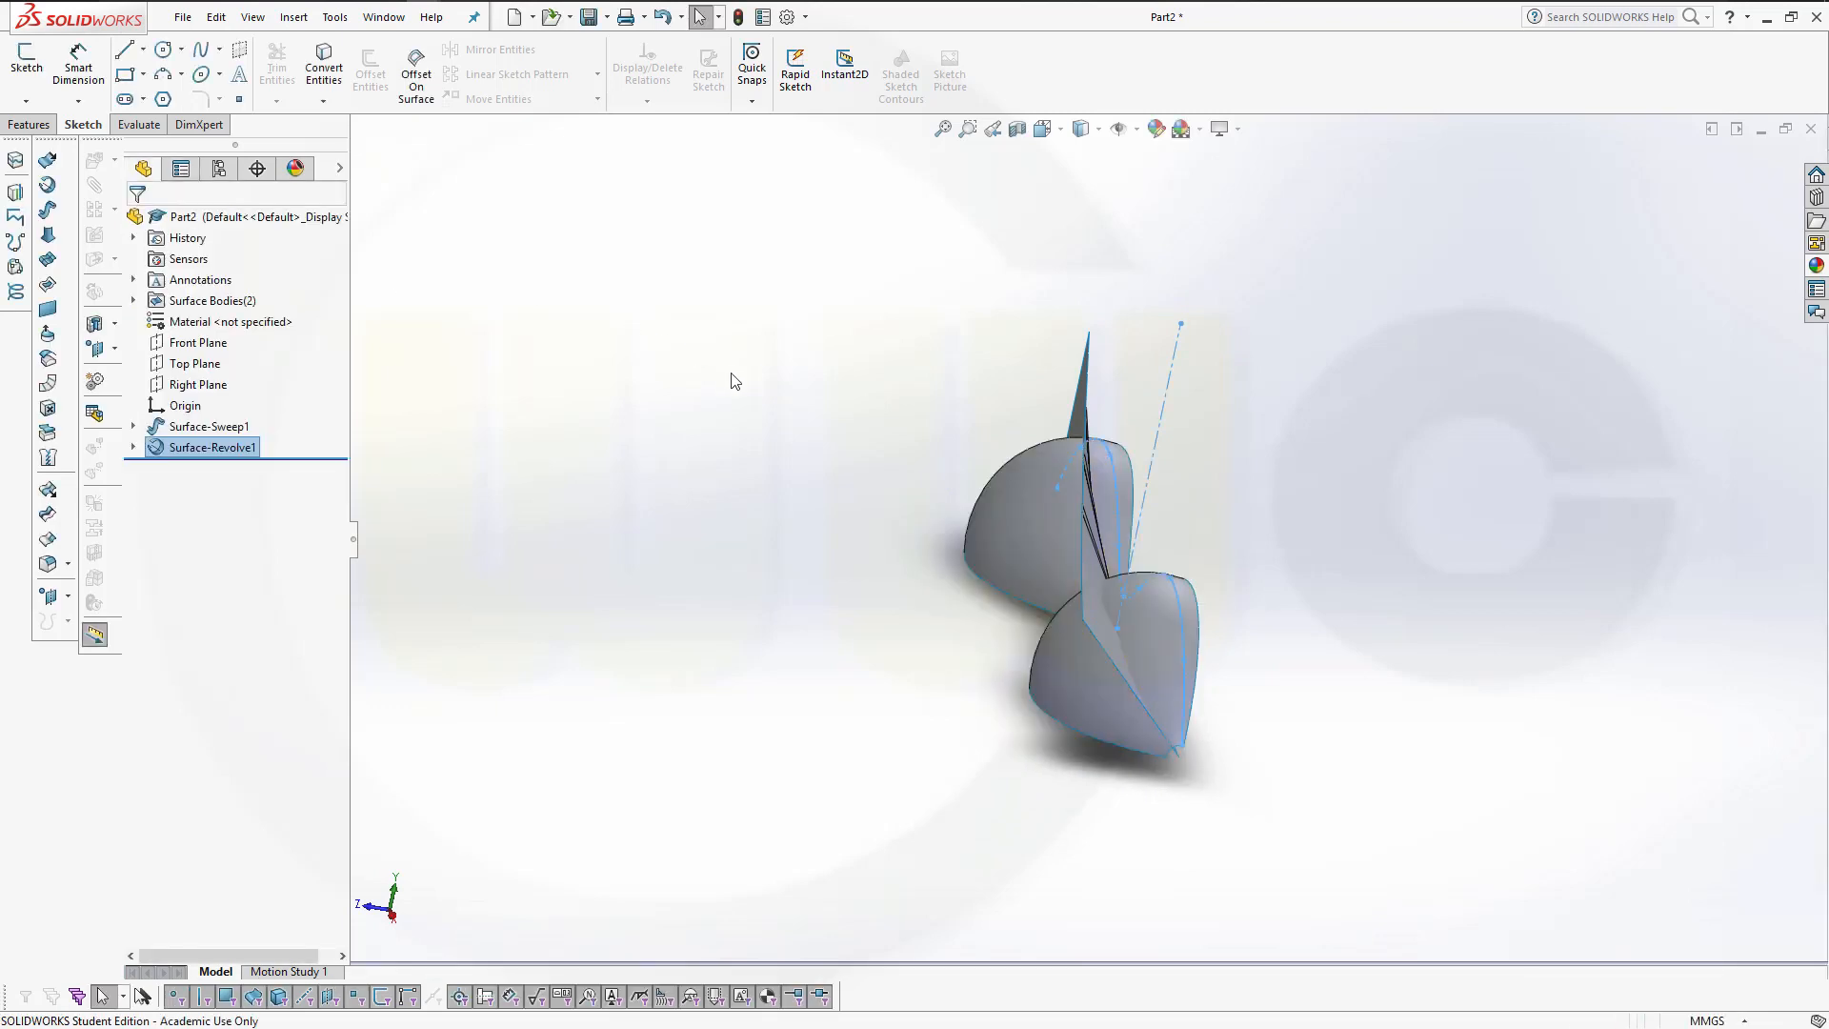
Trim the swept surface with the revolved surface, removing the portion outside the spline profile.
middle_drag(841, 397, 773, 398)
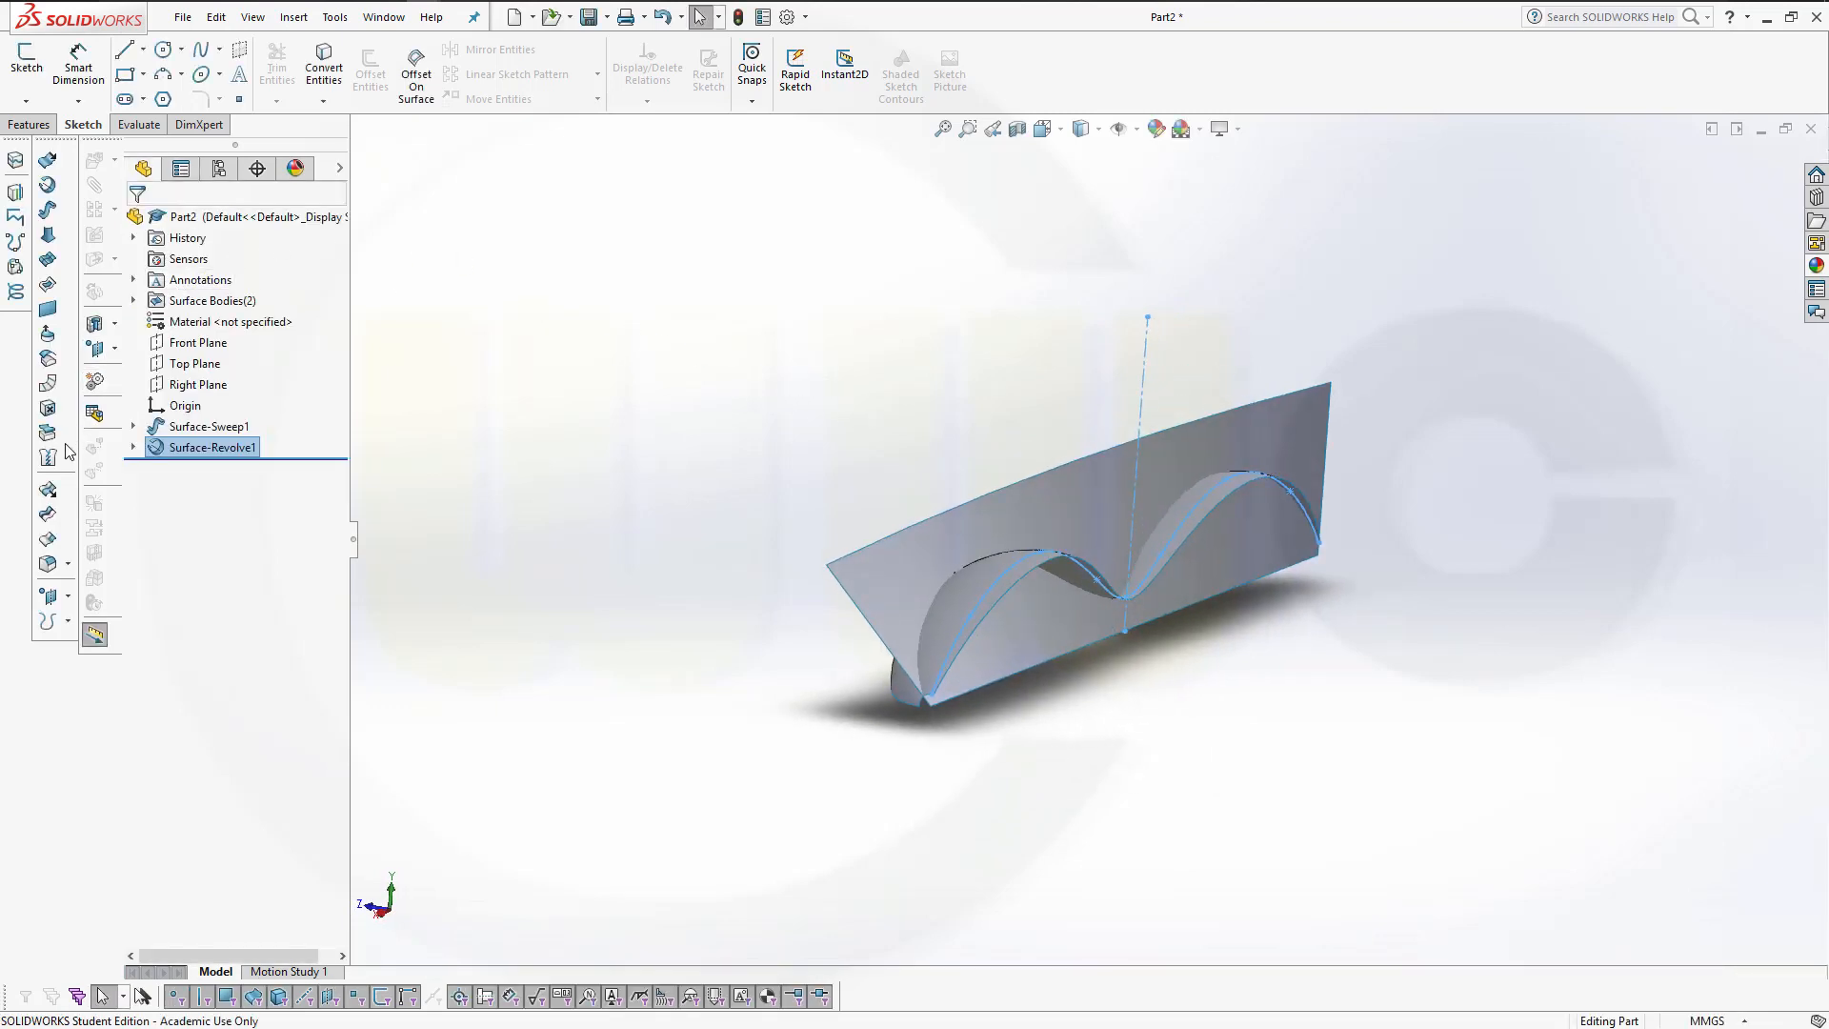
click(46, 517)
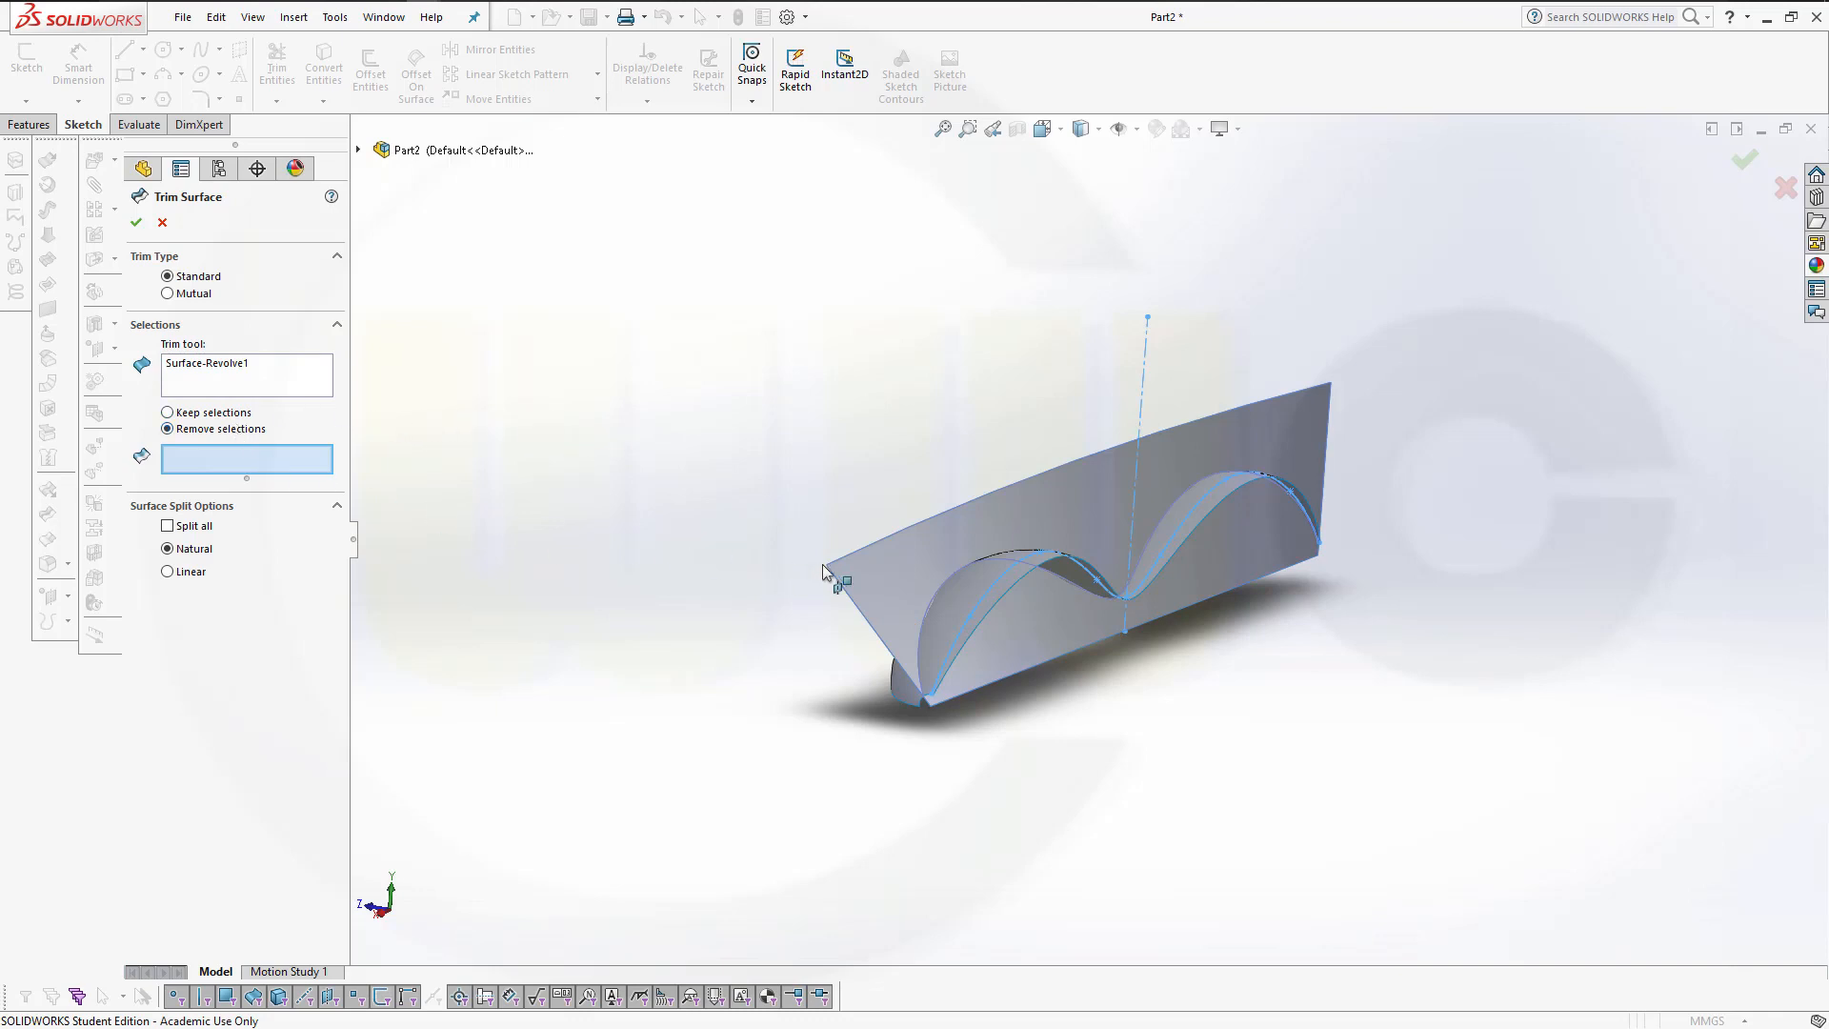
click(871, 558)
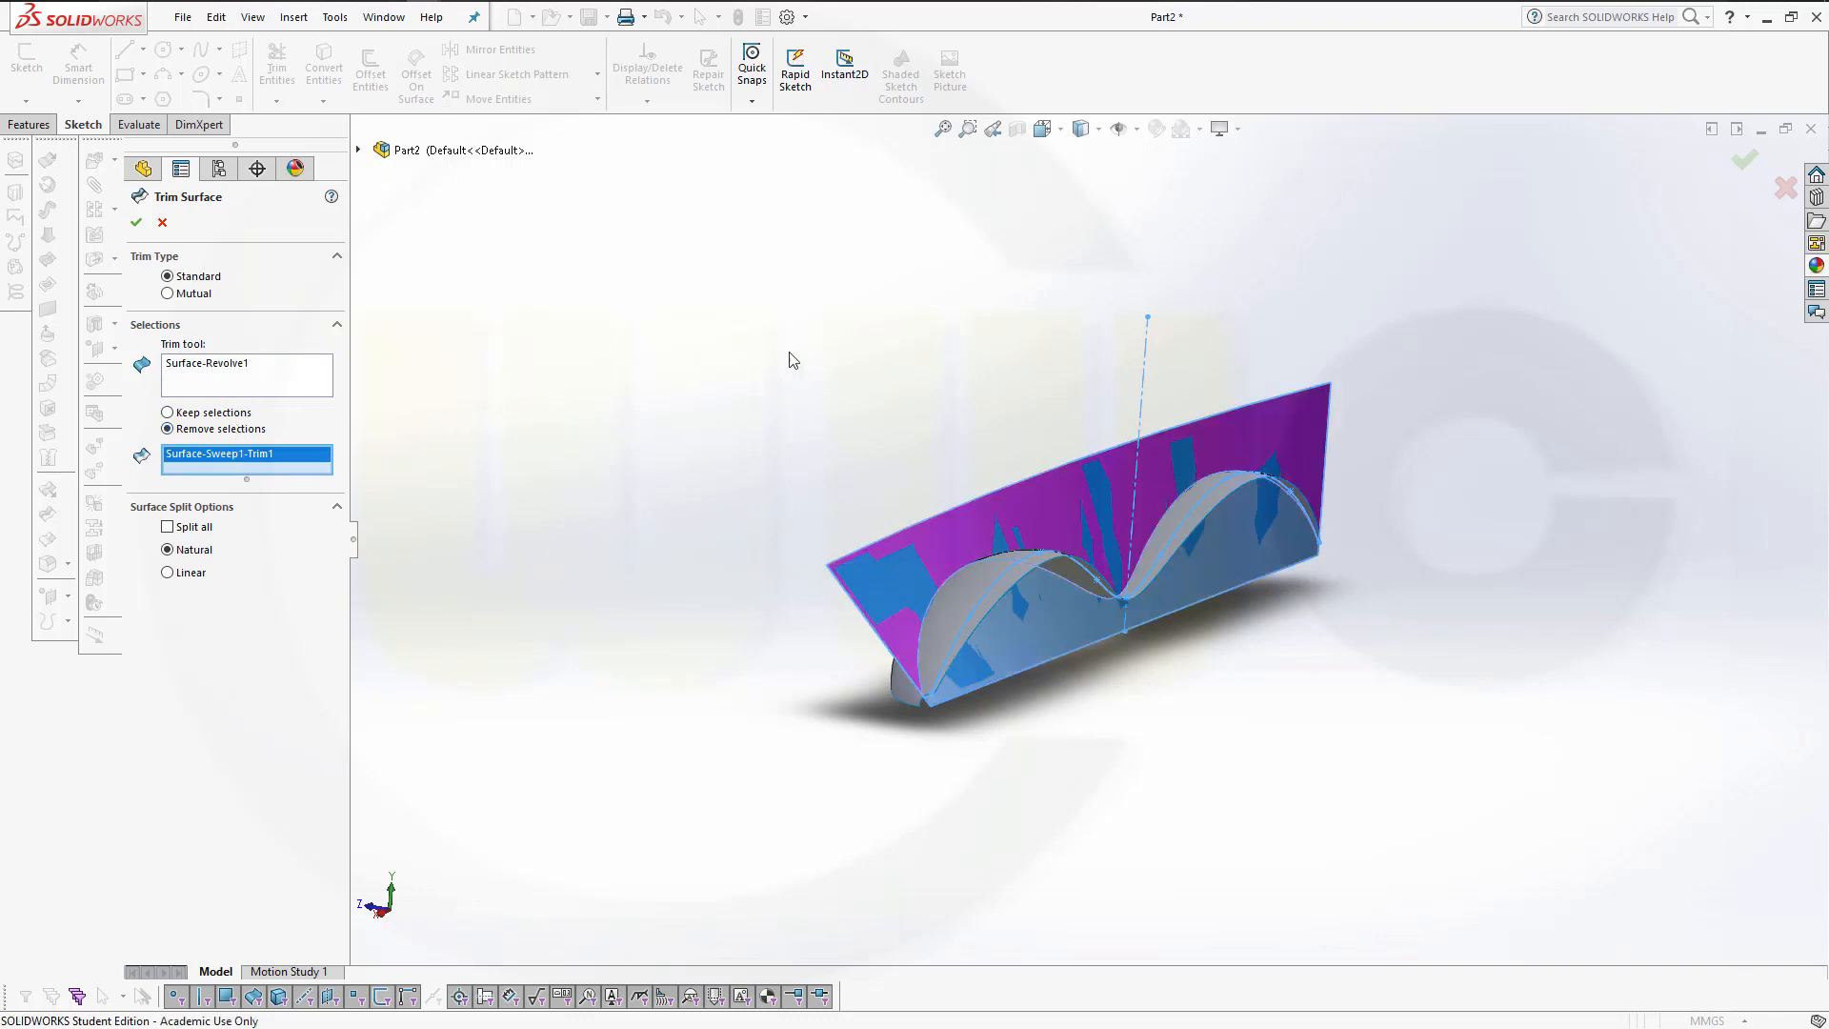
click(136, 222)
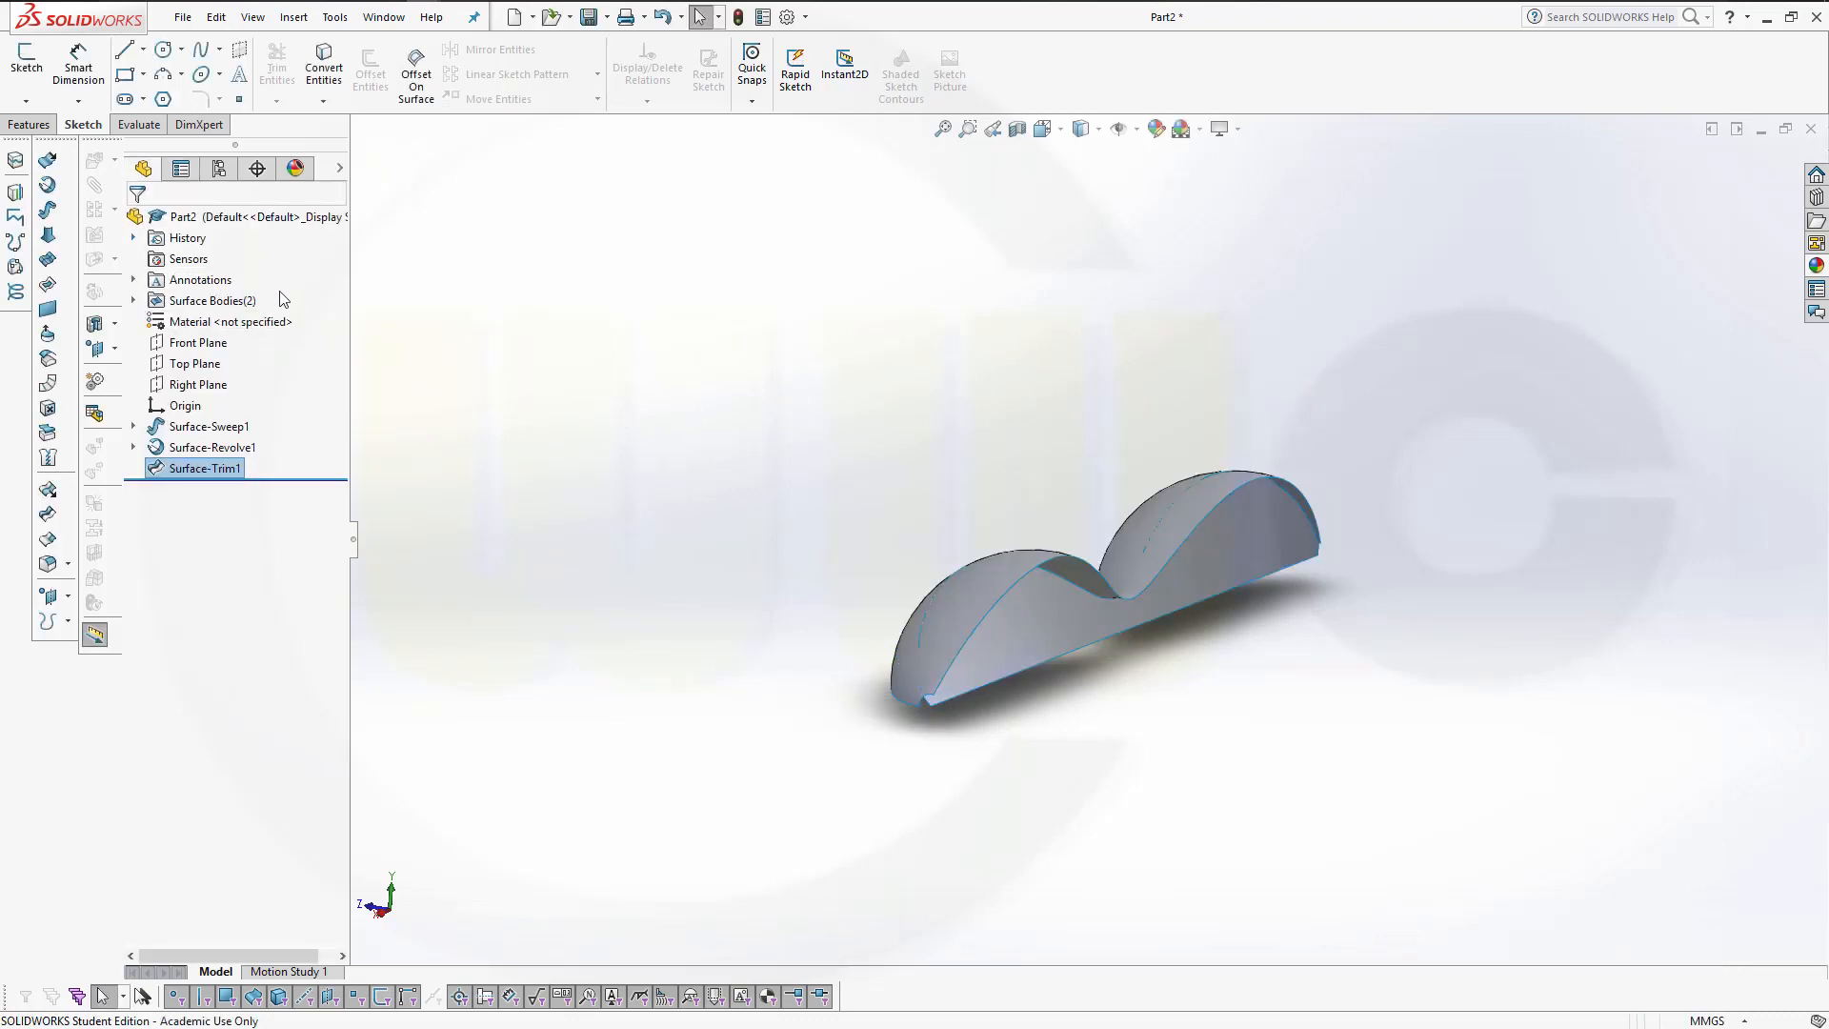
Hide the revolved surface body so only the trimmed surface is shown.
click(135, 302)
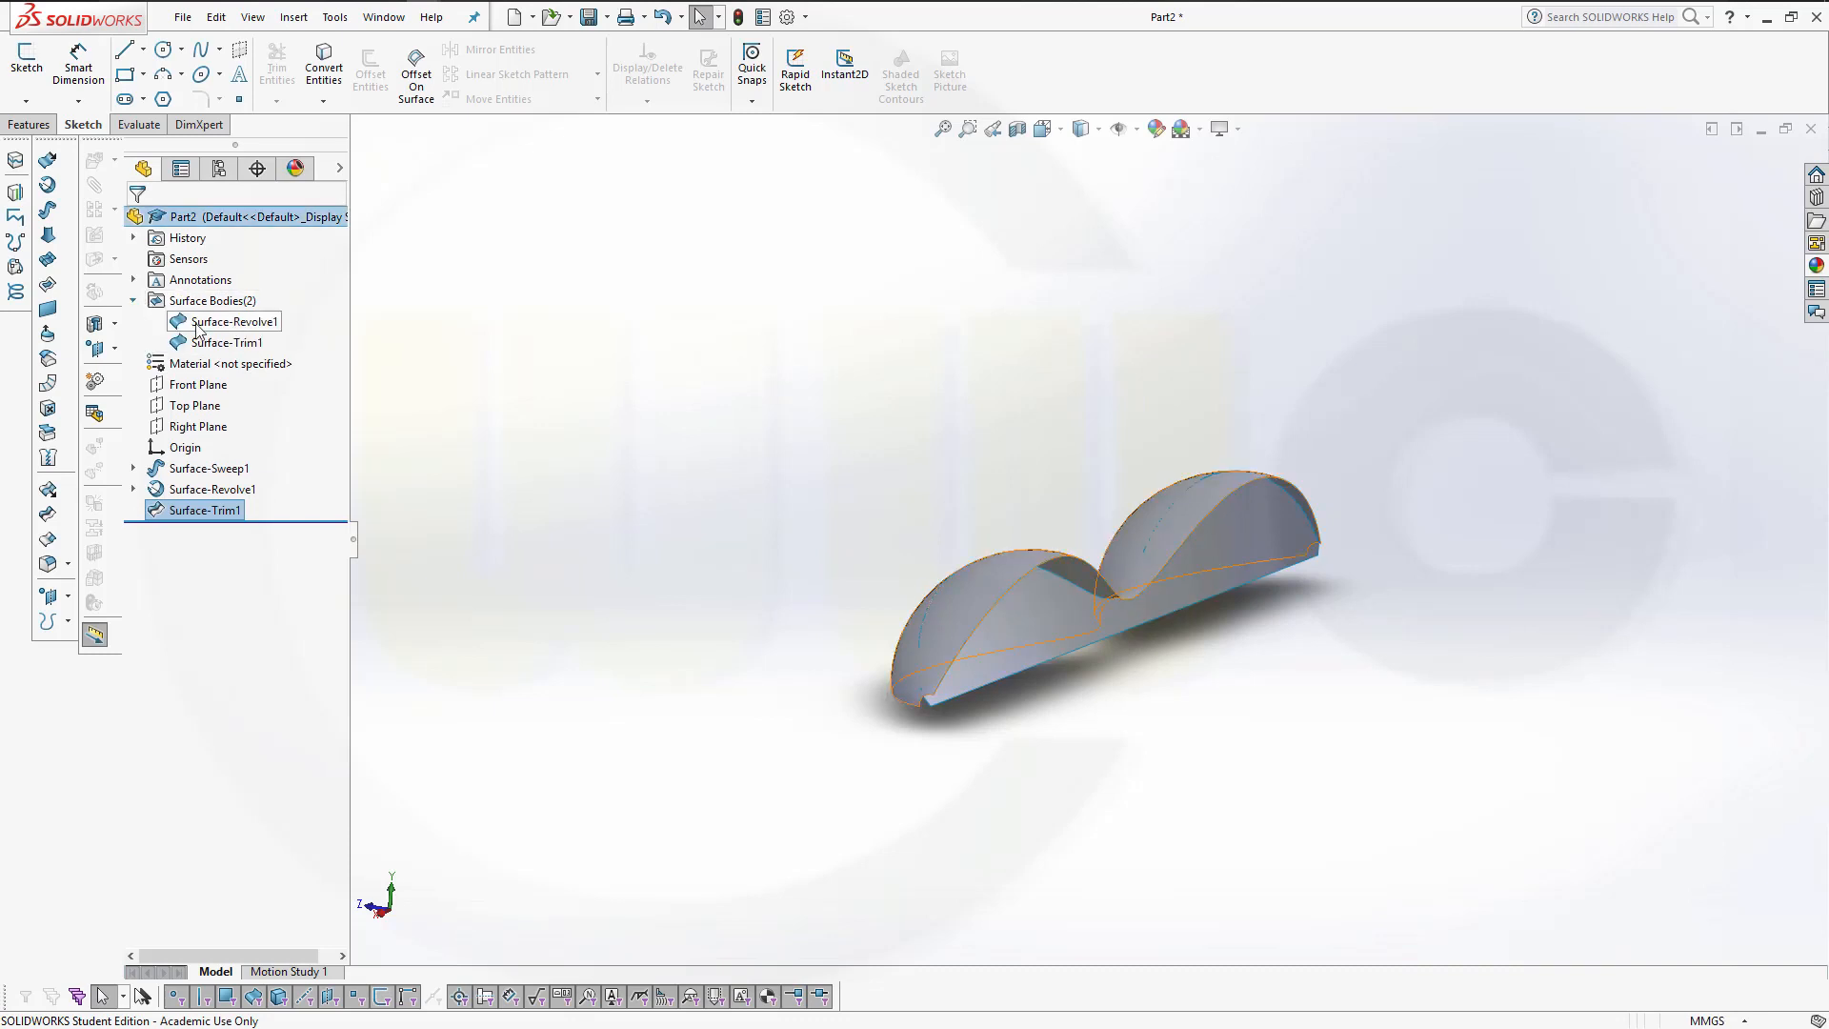
right_click(253, 324)
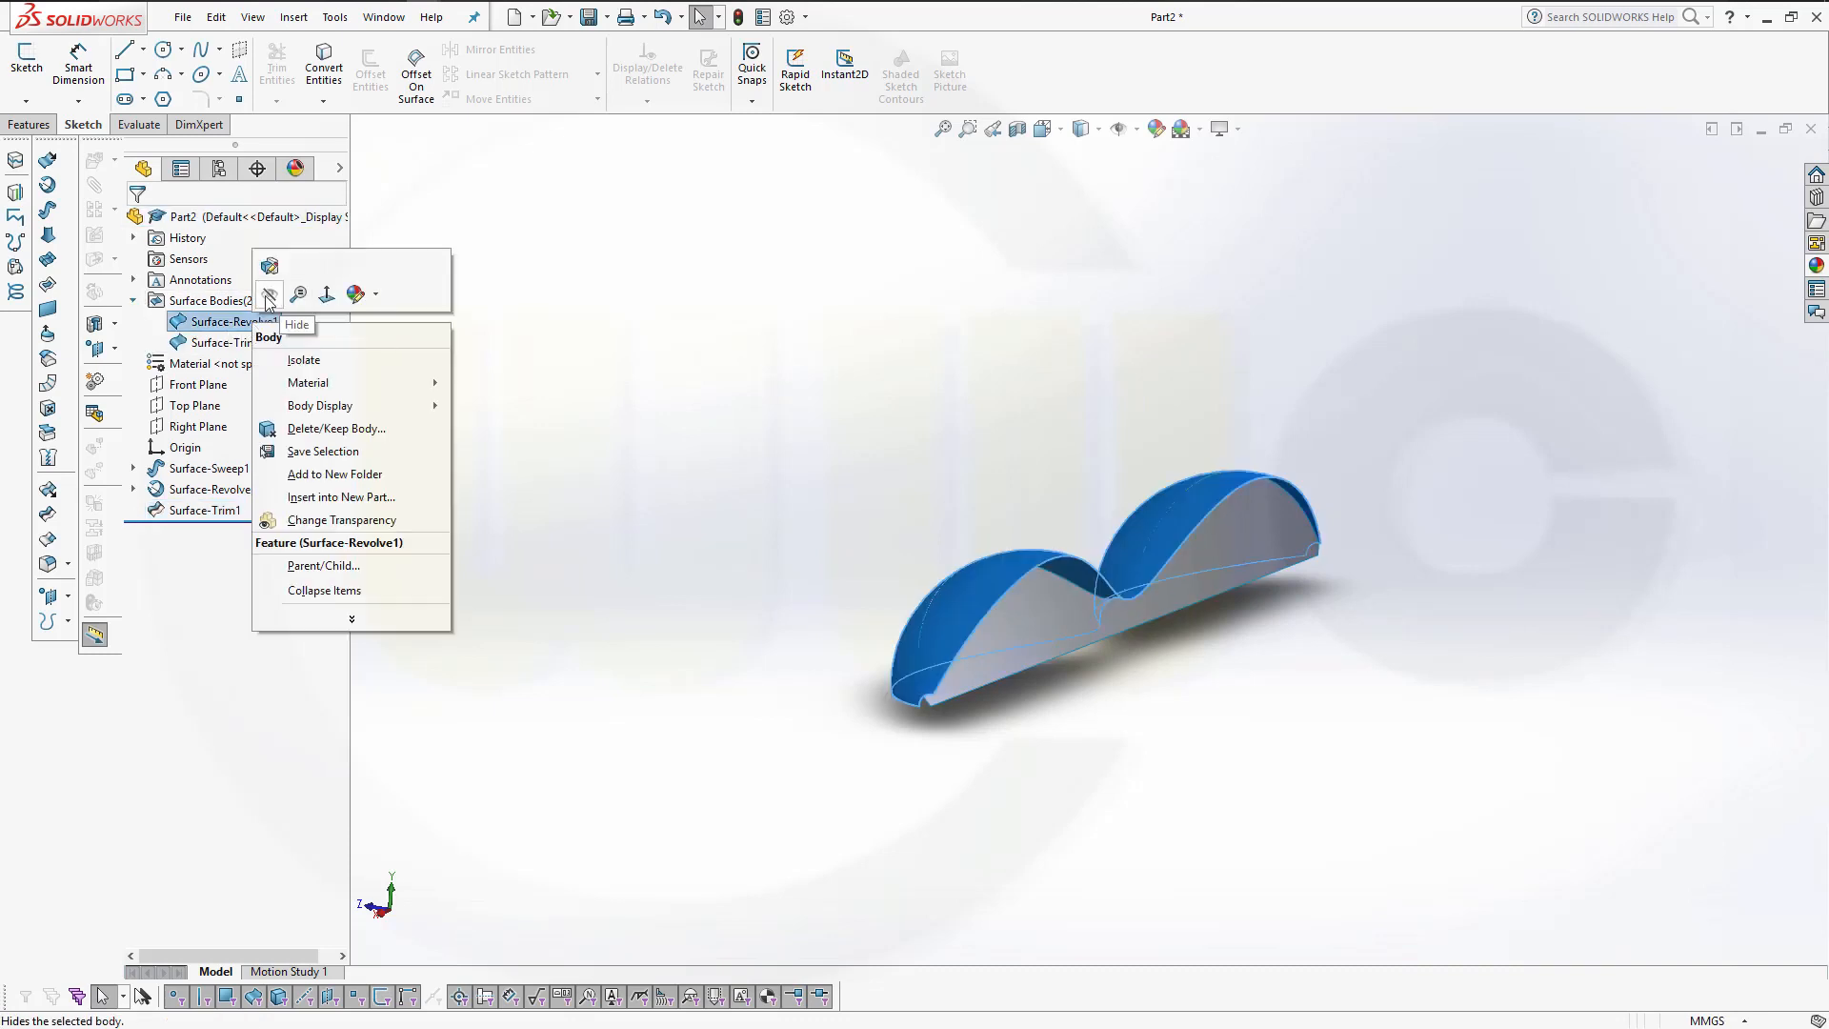
click(272, 296)
middle_drag(629, 368, 873, 376)
click(758, 400)
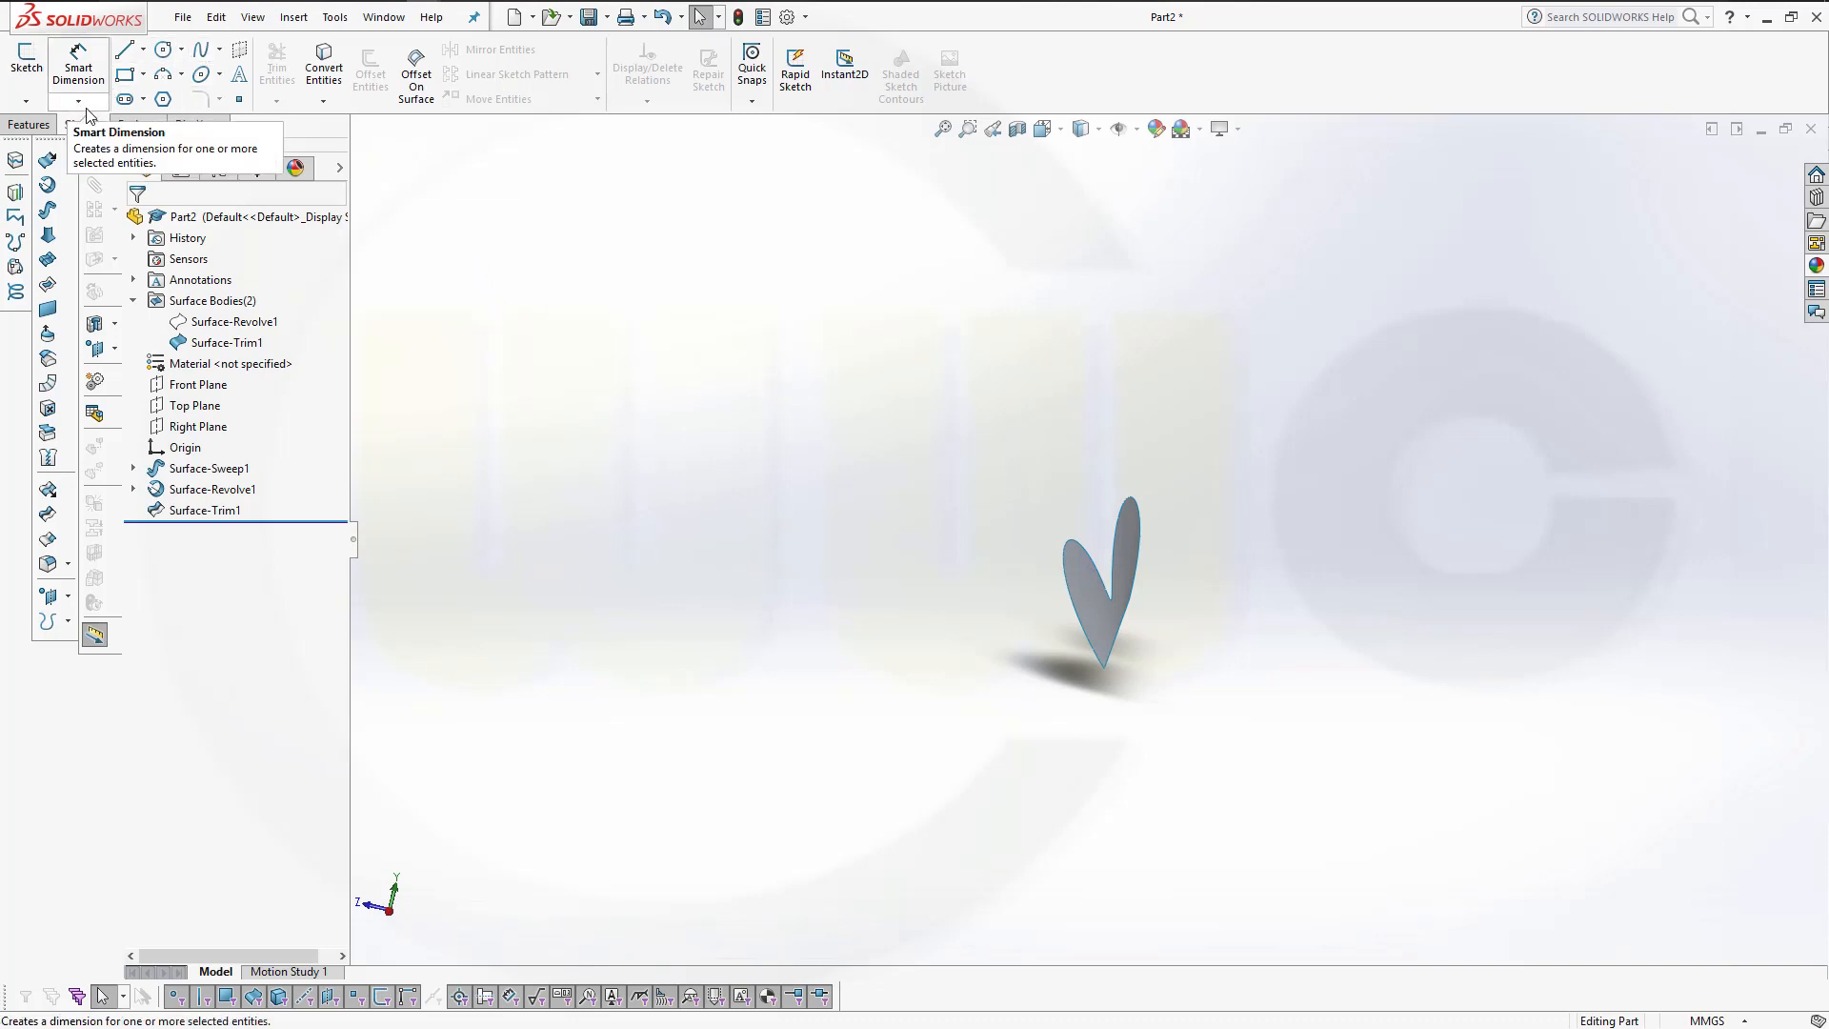
Circular-pattern the trimmed surface body about its straight bottom edge with 2 equally spaced instances over 360 degrees.
click(31, 130)
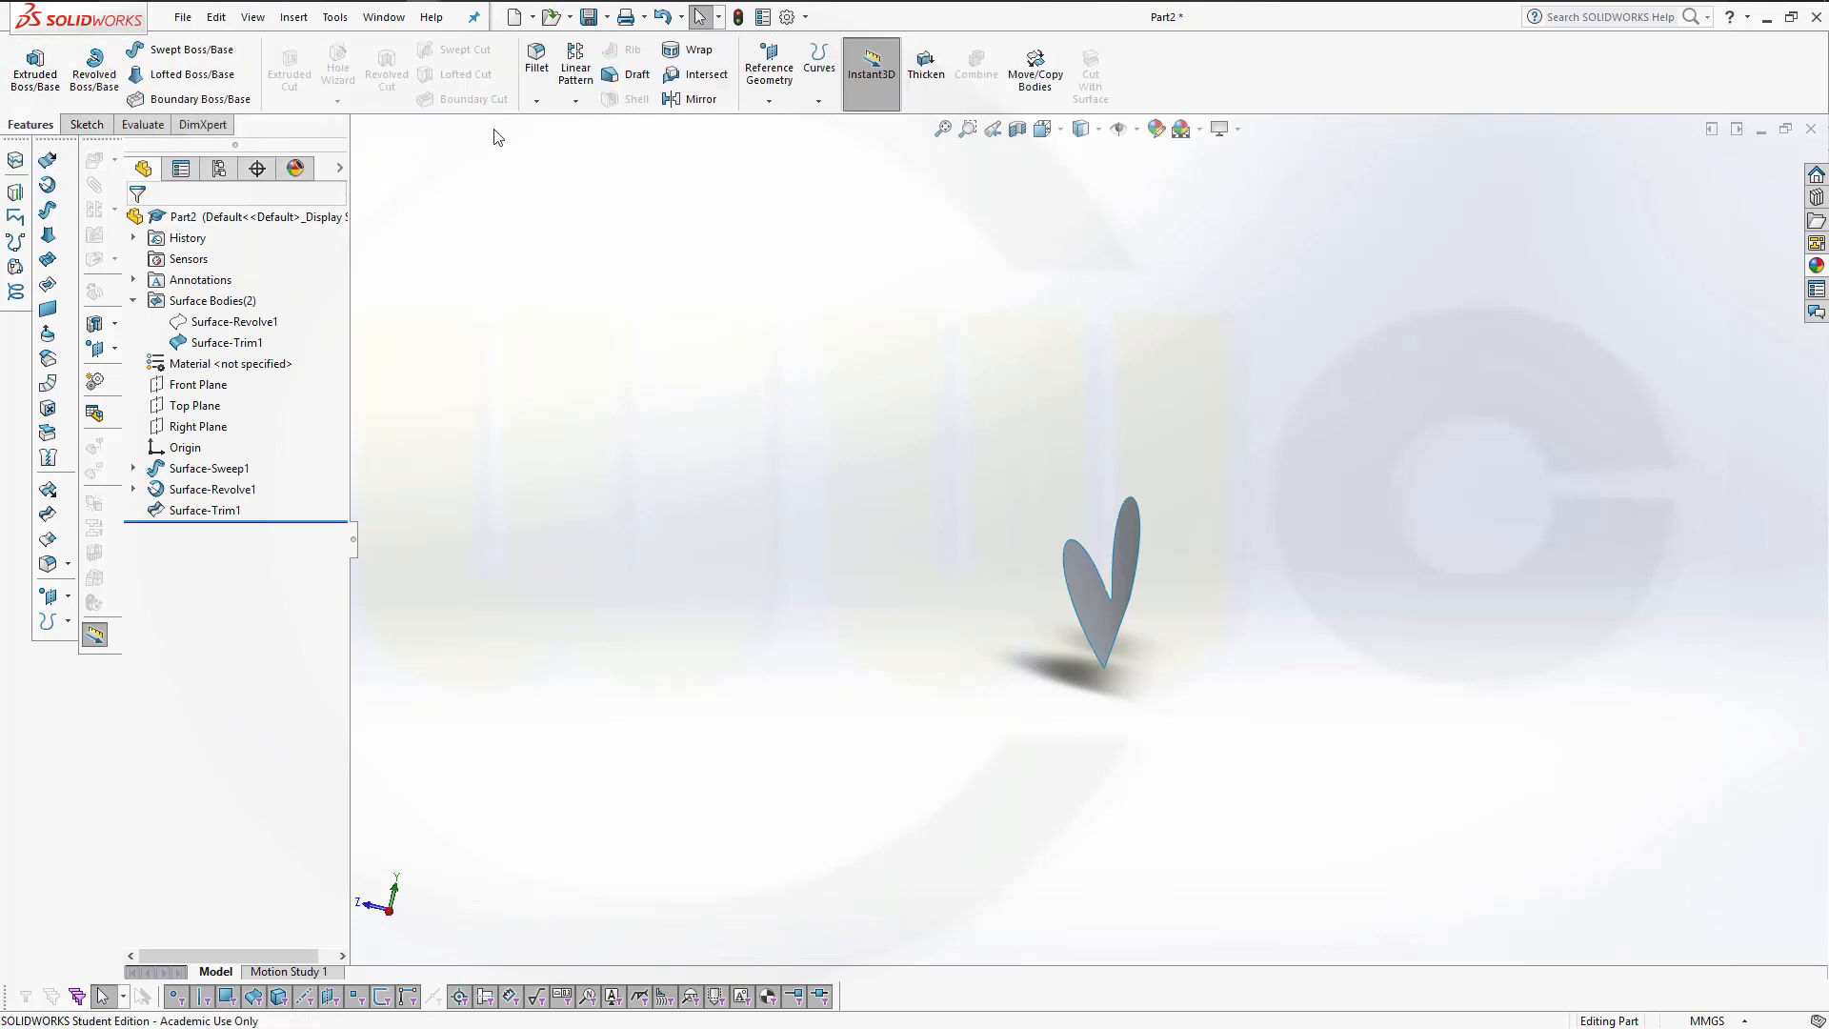
right_click(572, 59)
click(572, 101)
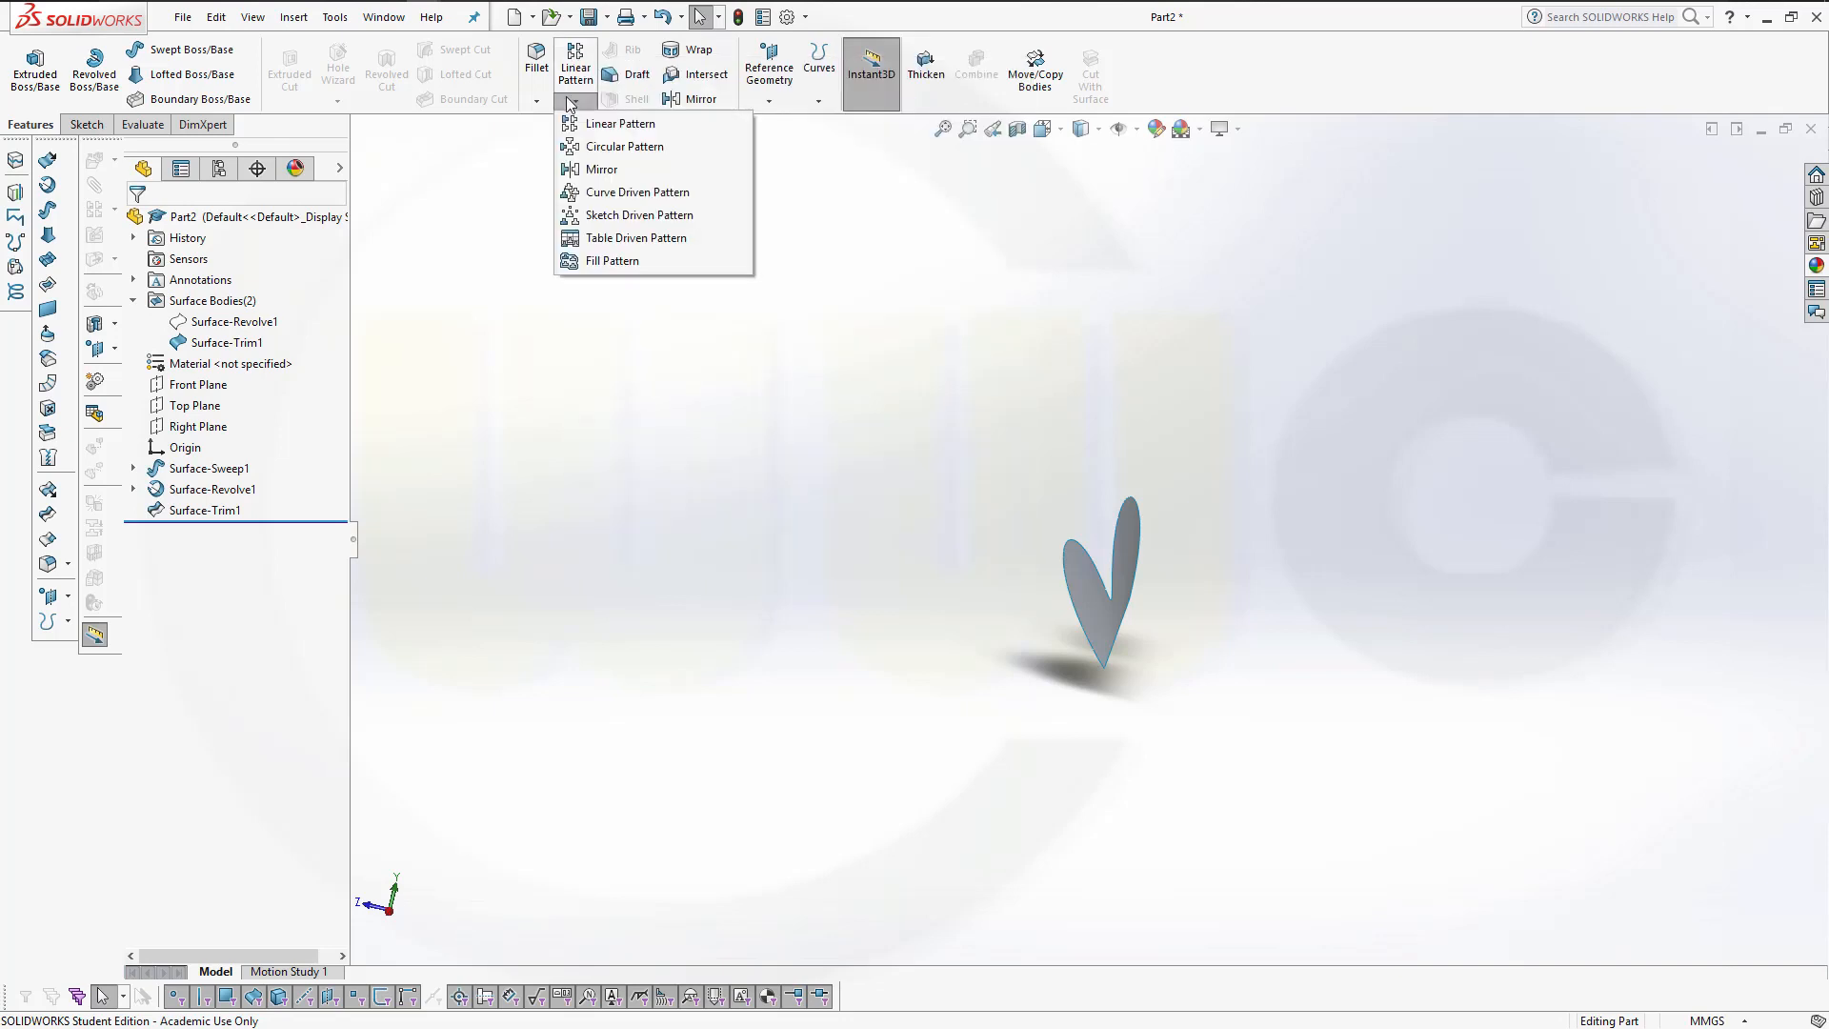
click(624, 146)
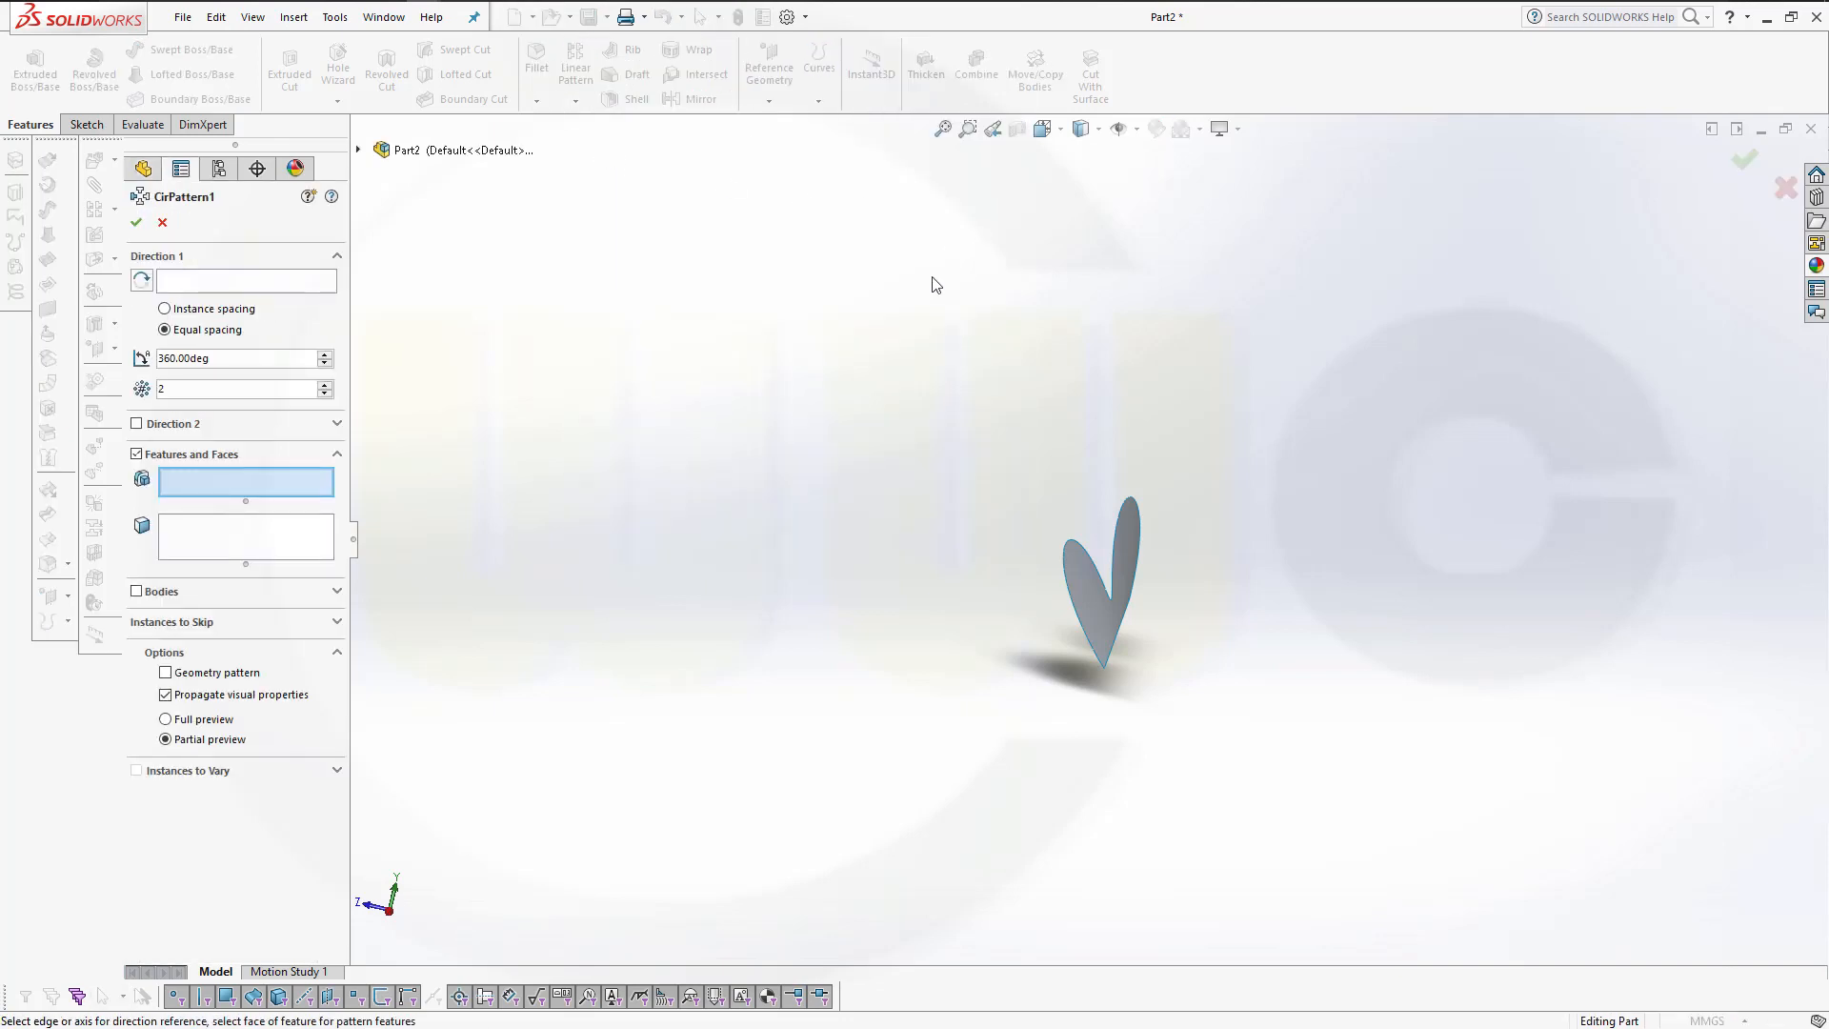
click(256, 283)
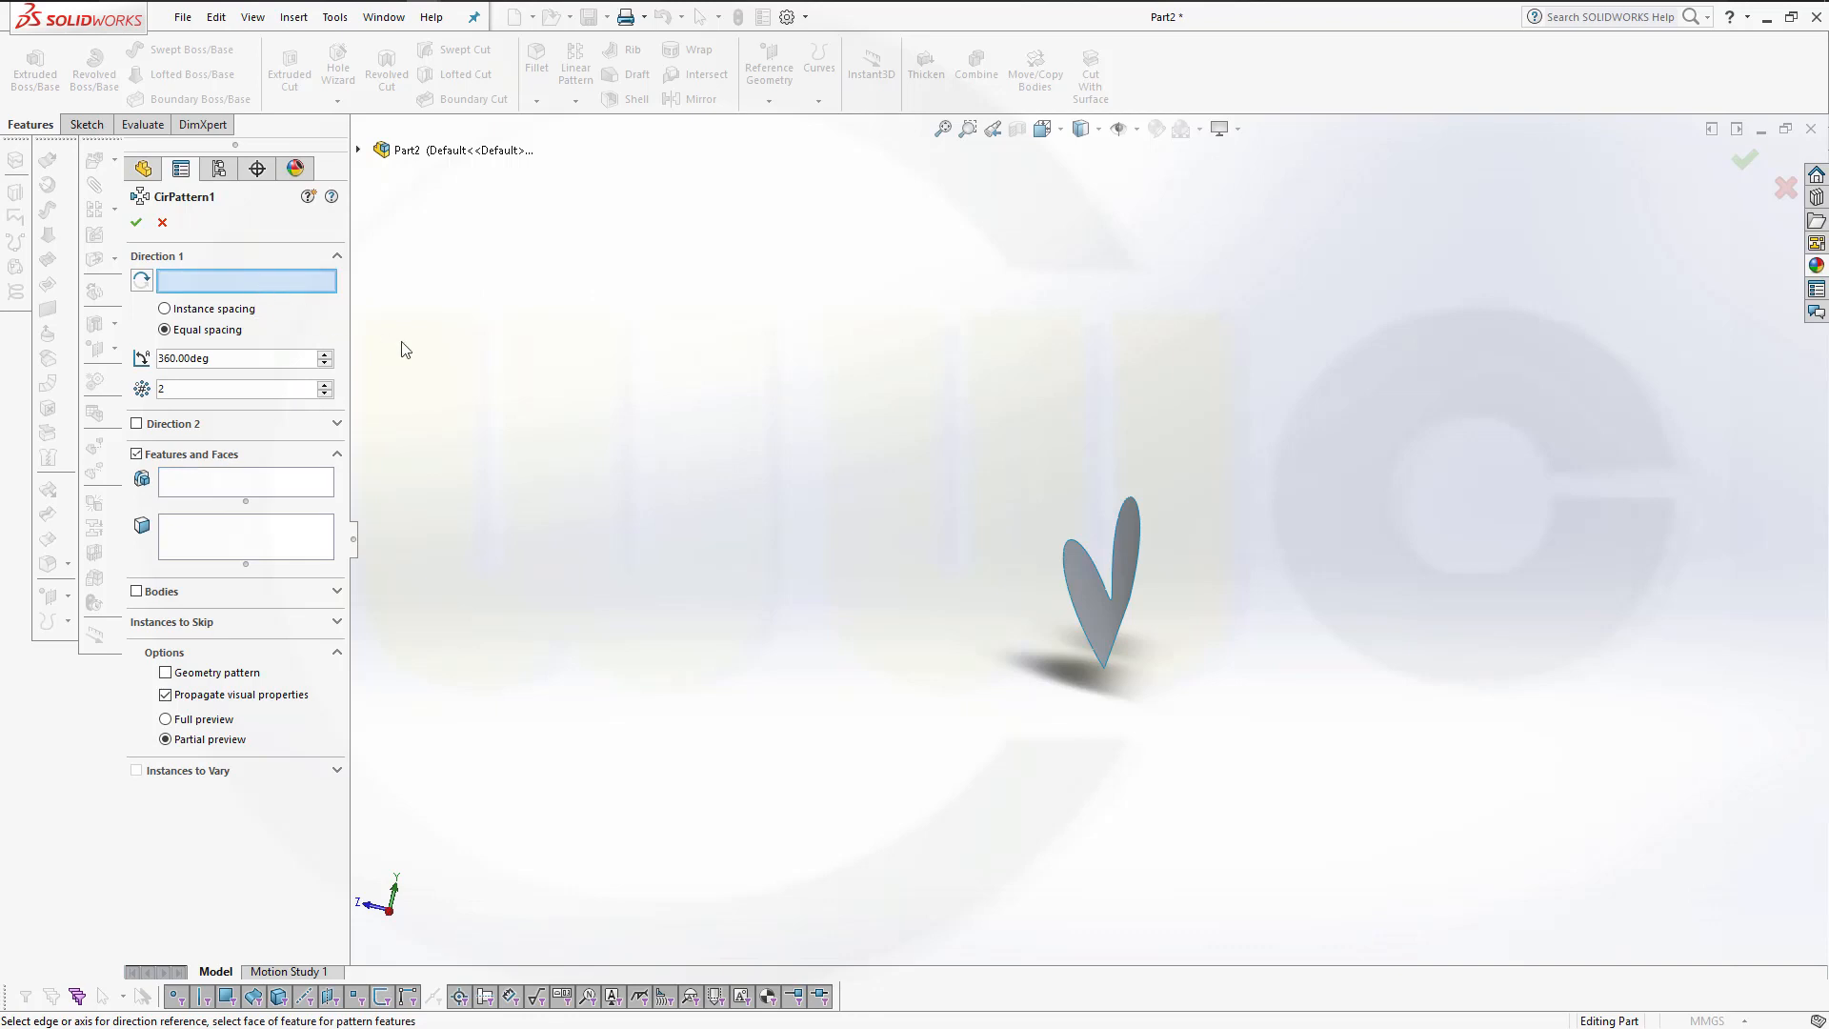
click(1111, 648)
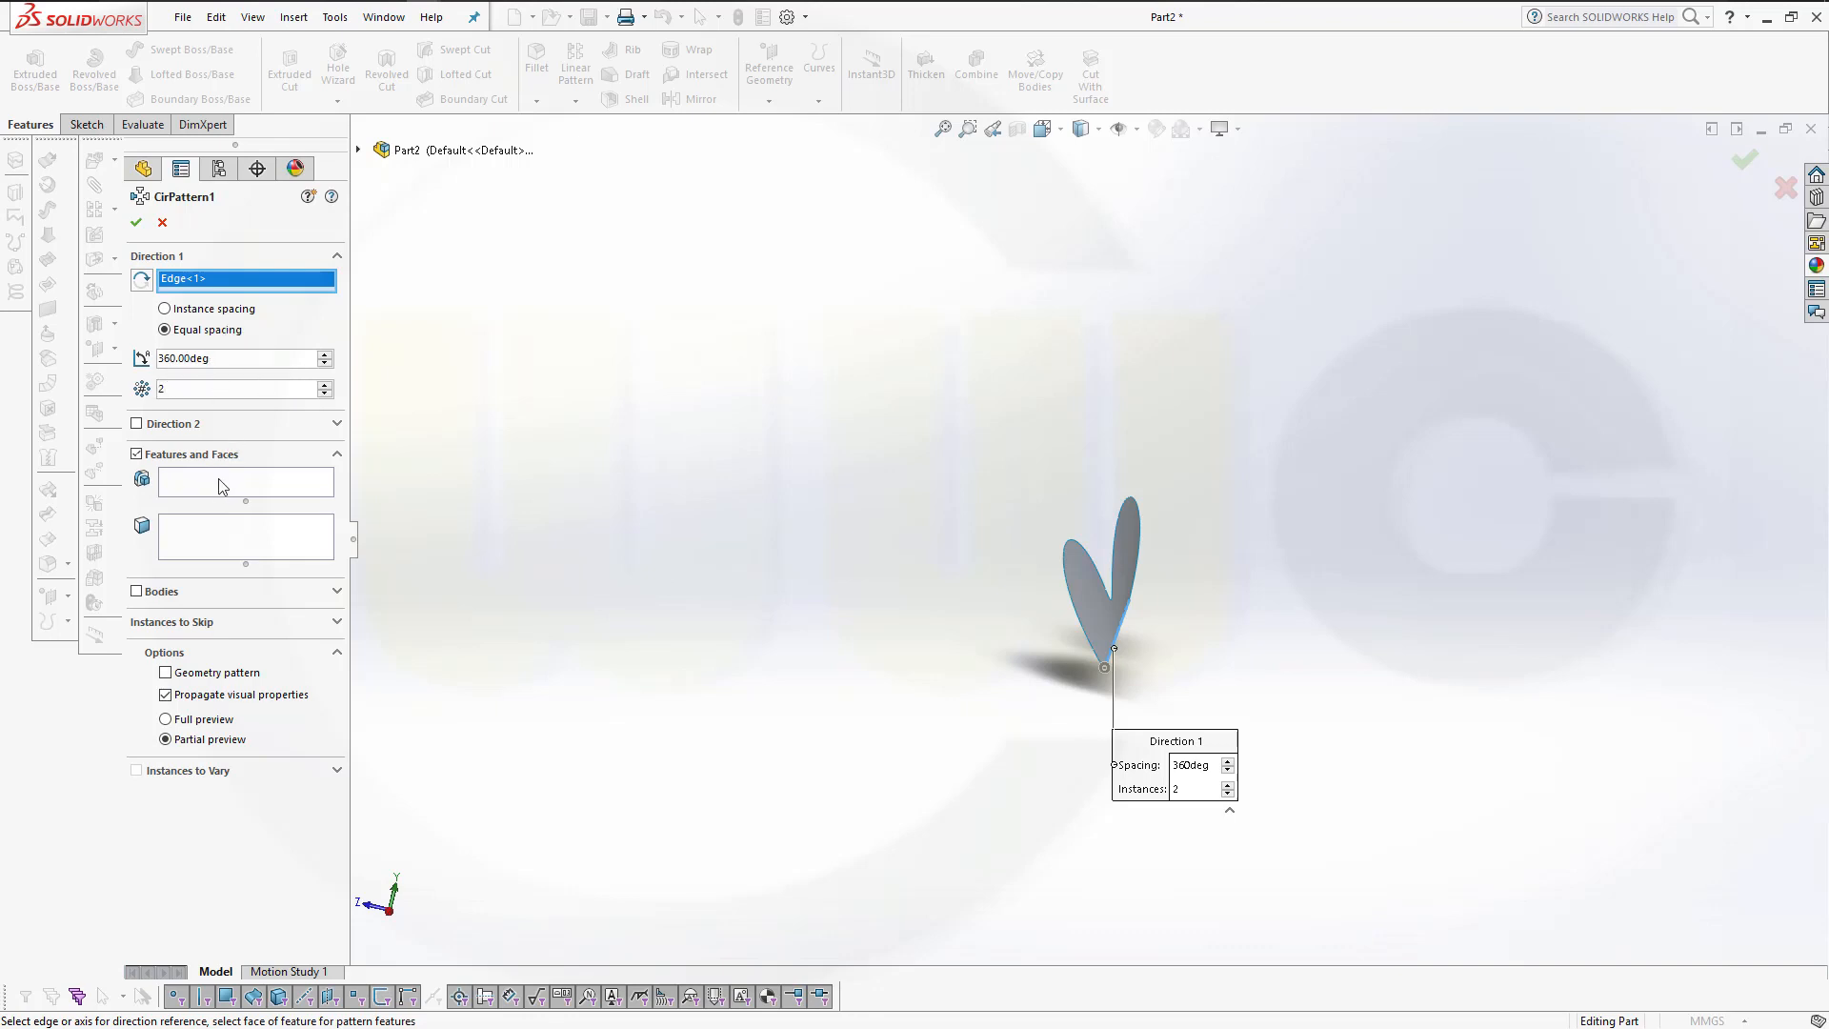
click(136, 593)
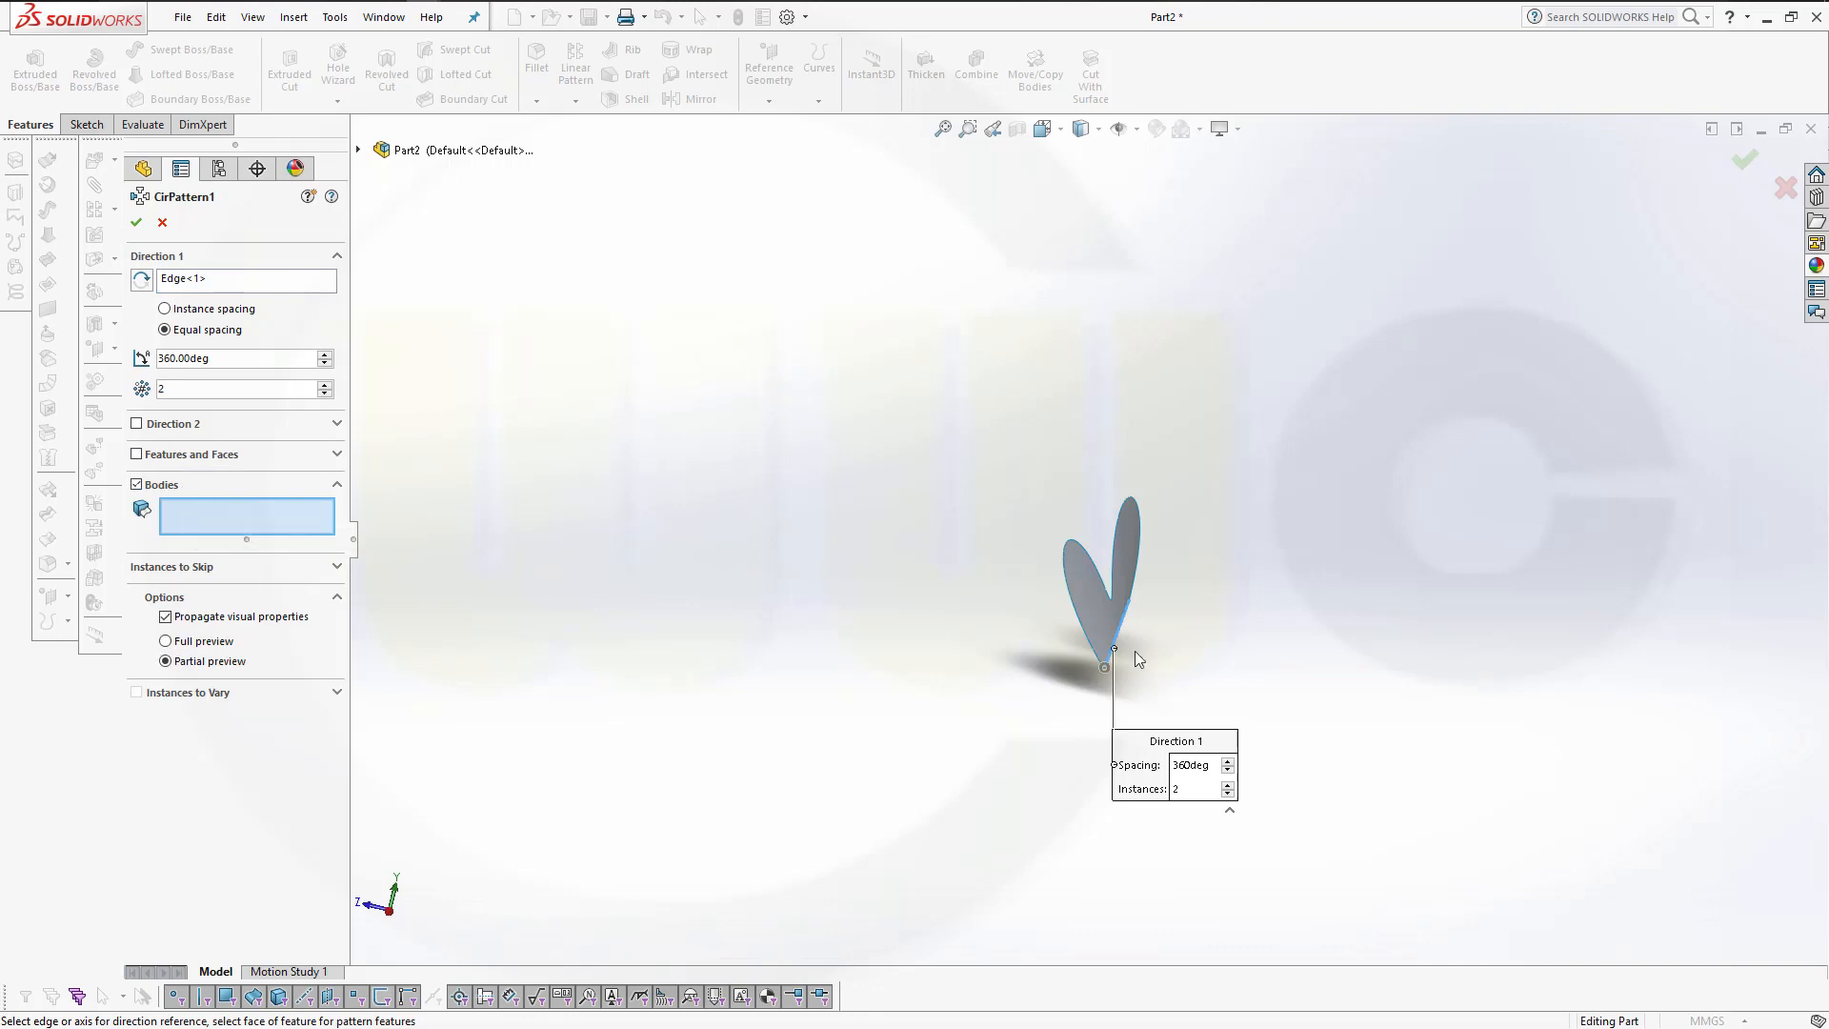
click(1096, 599)
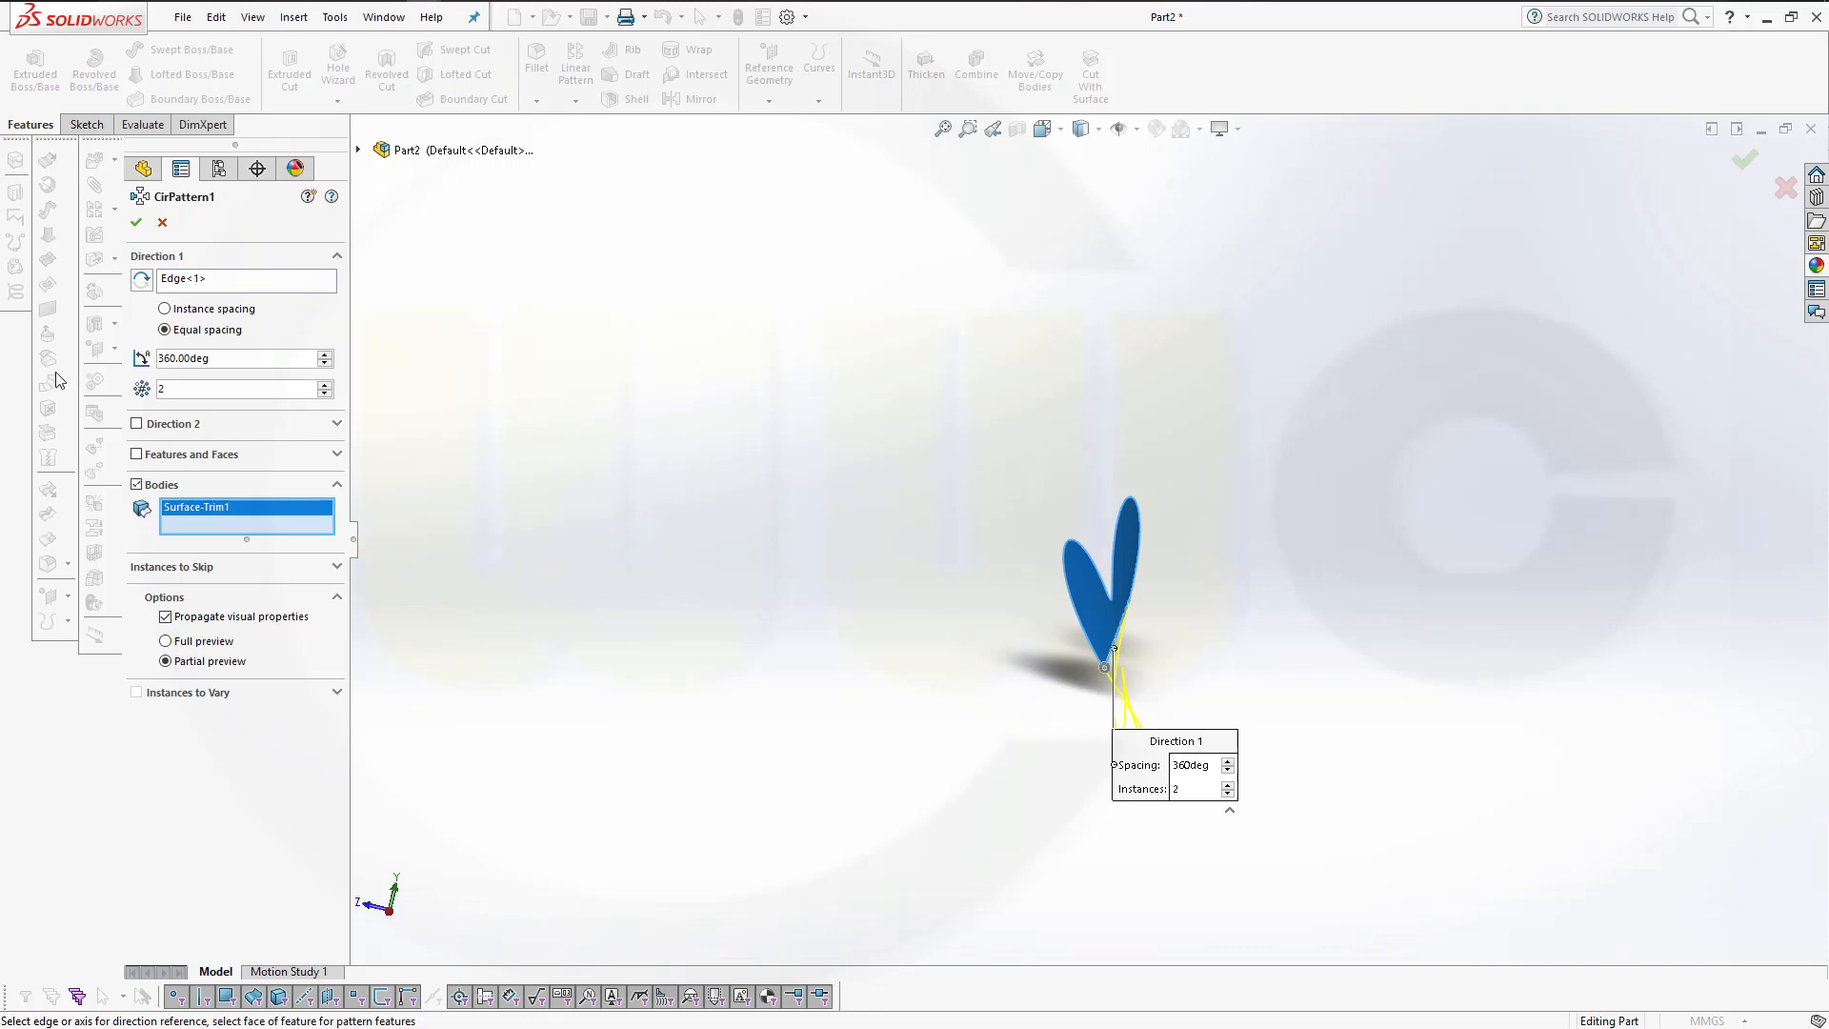
click(136, 222)
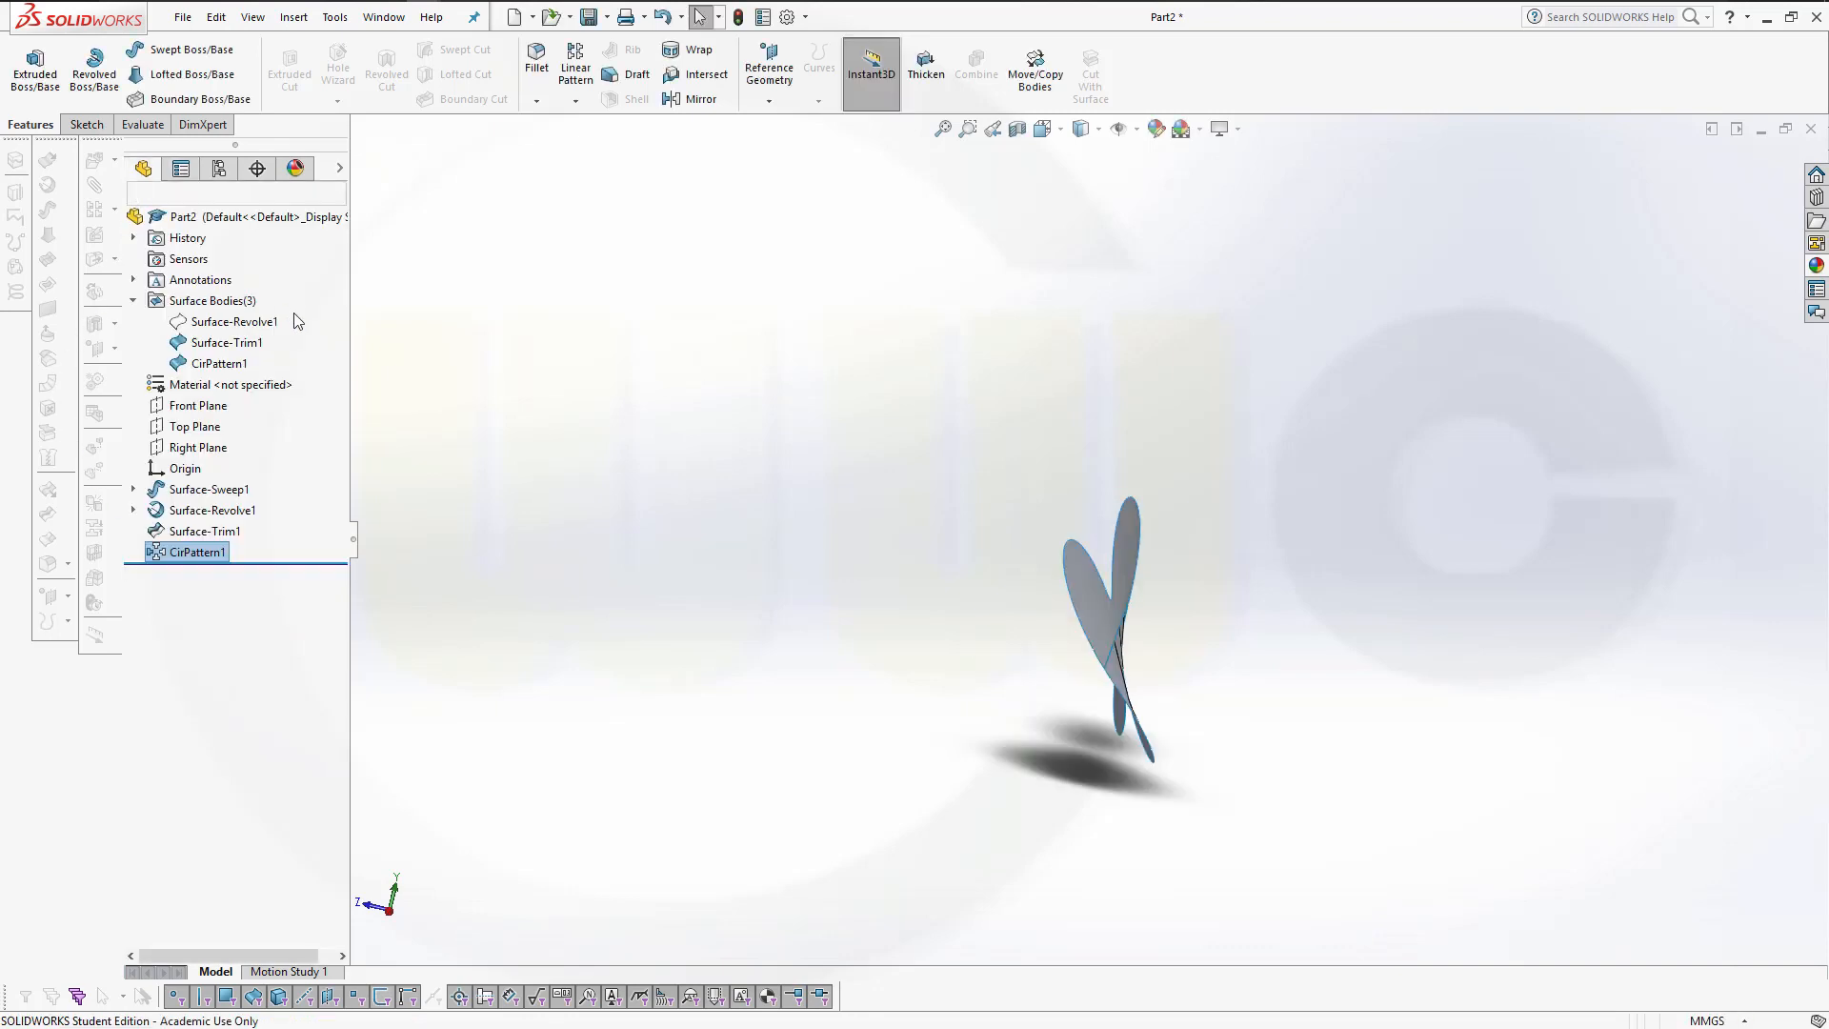
Knit the patterned surface and the trimmed surface together with merge entities enabled.
middle_drag(838, 435, 758, 400)
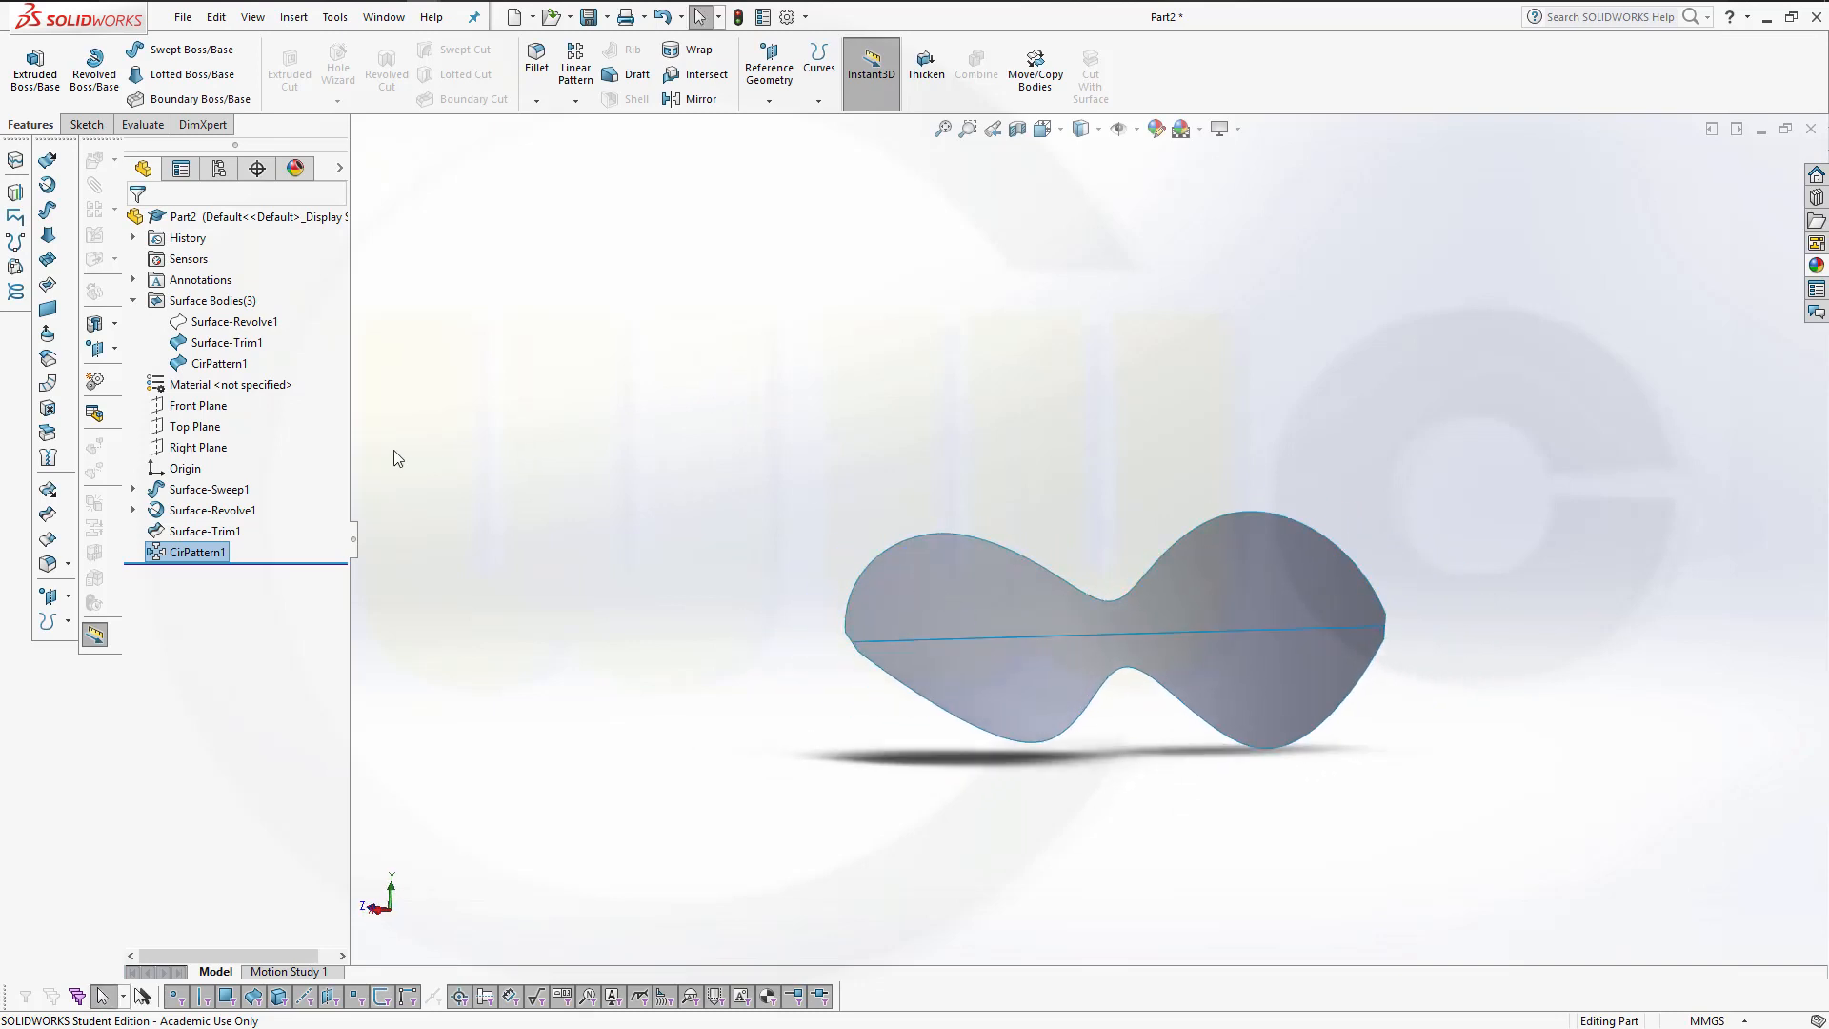
click(50, 458)
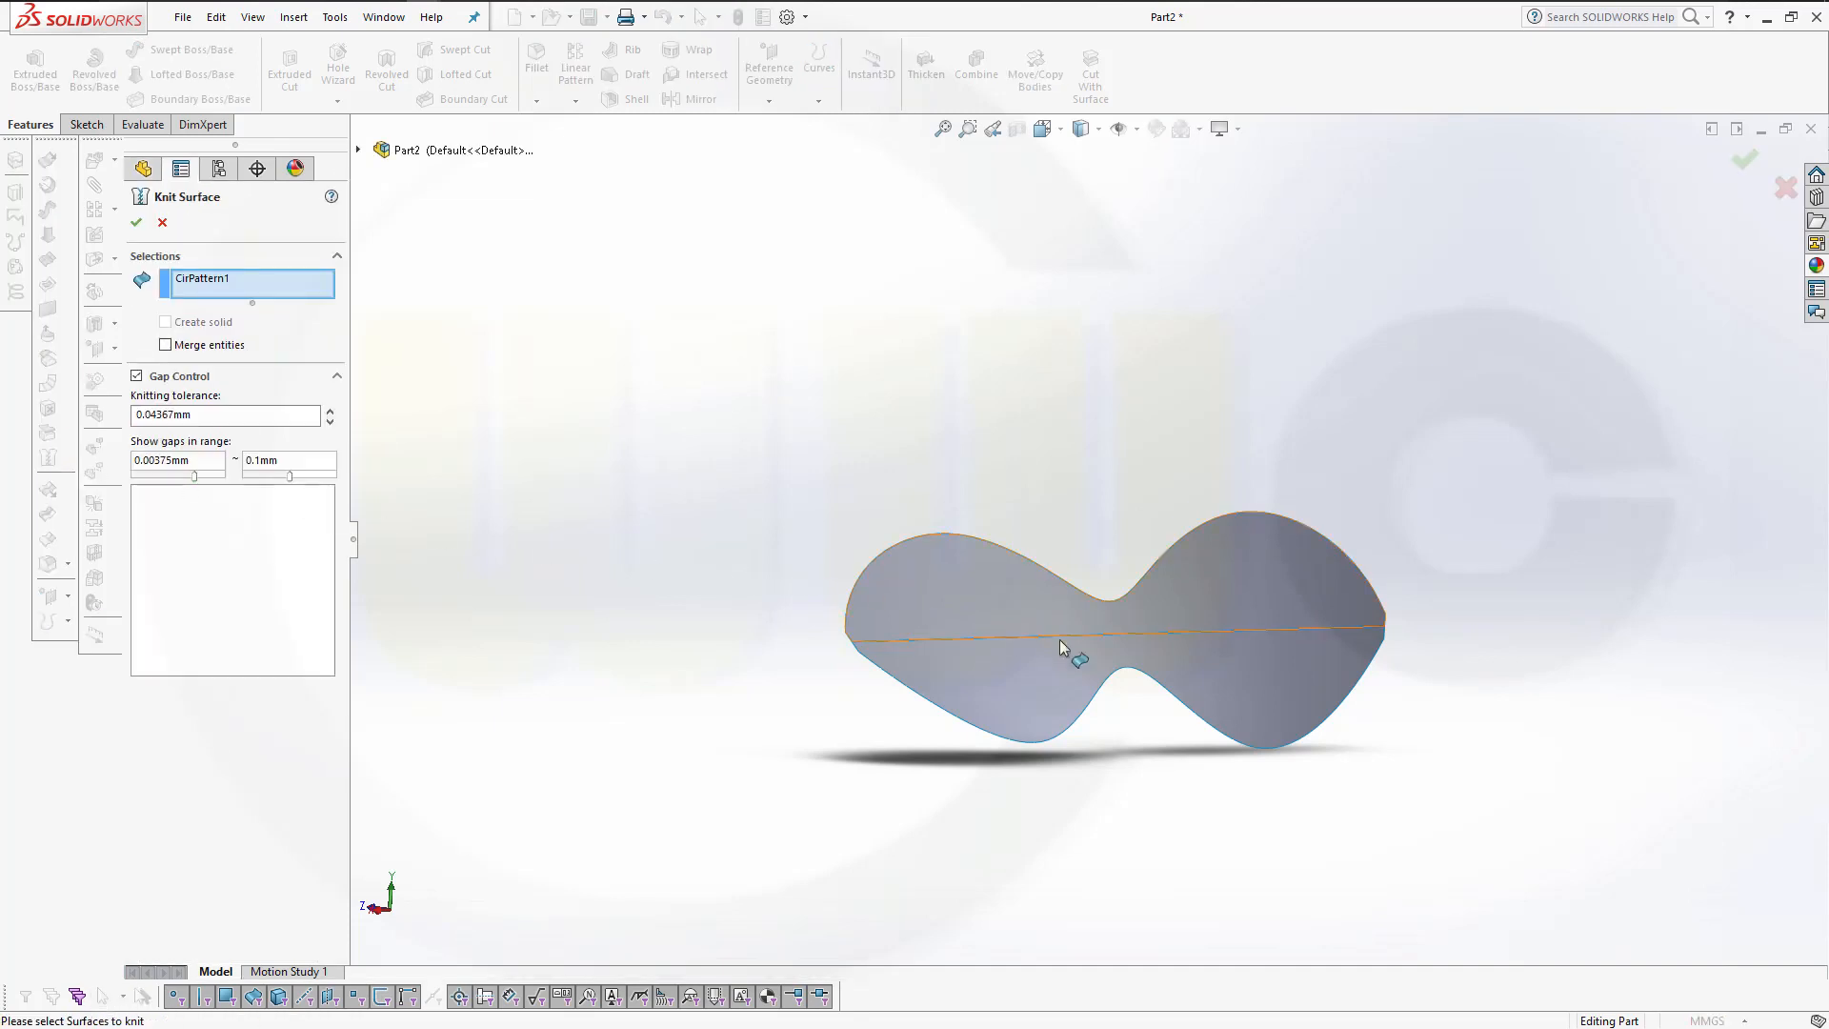
click(1020, 590)
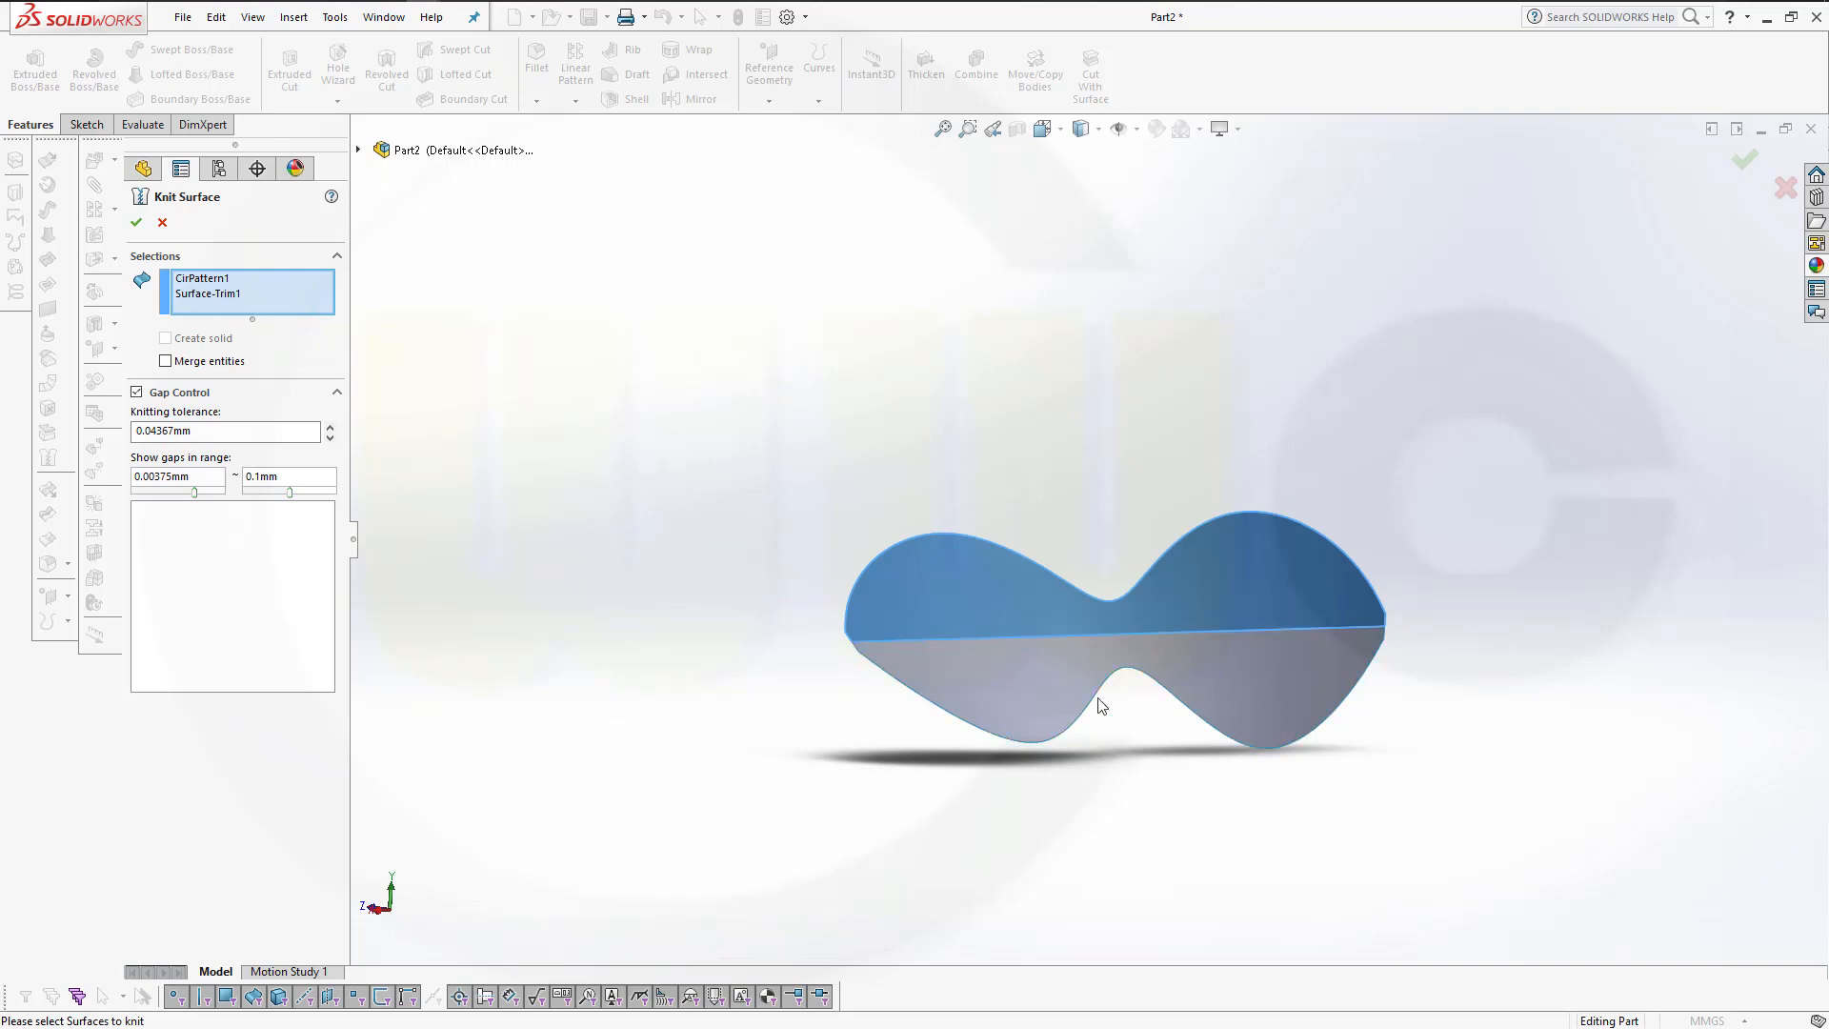
middle_drag(1152, 700, 1233, 694)
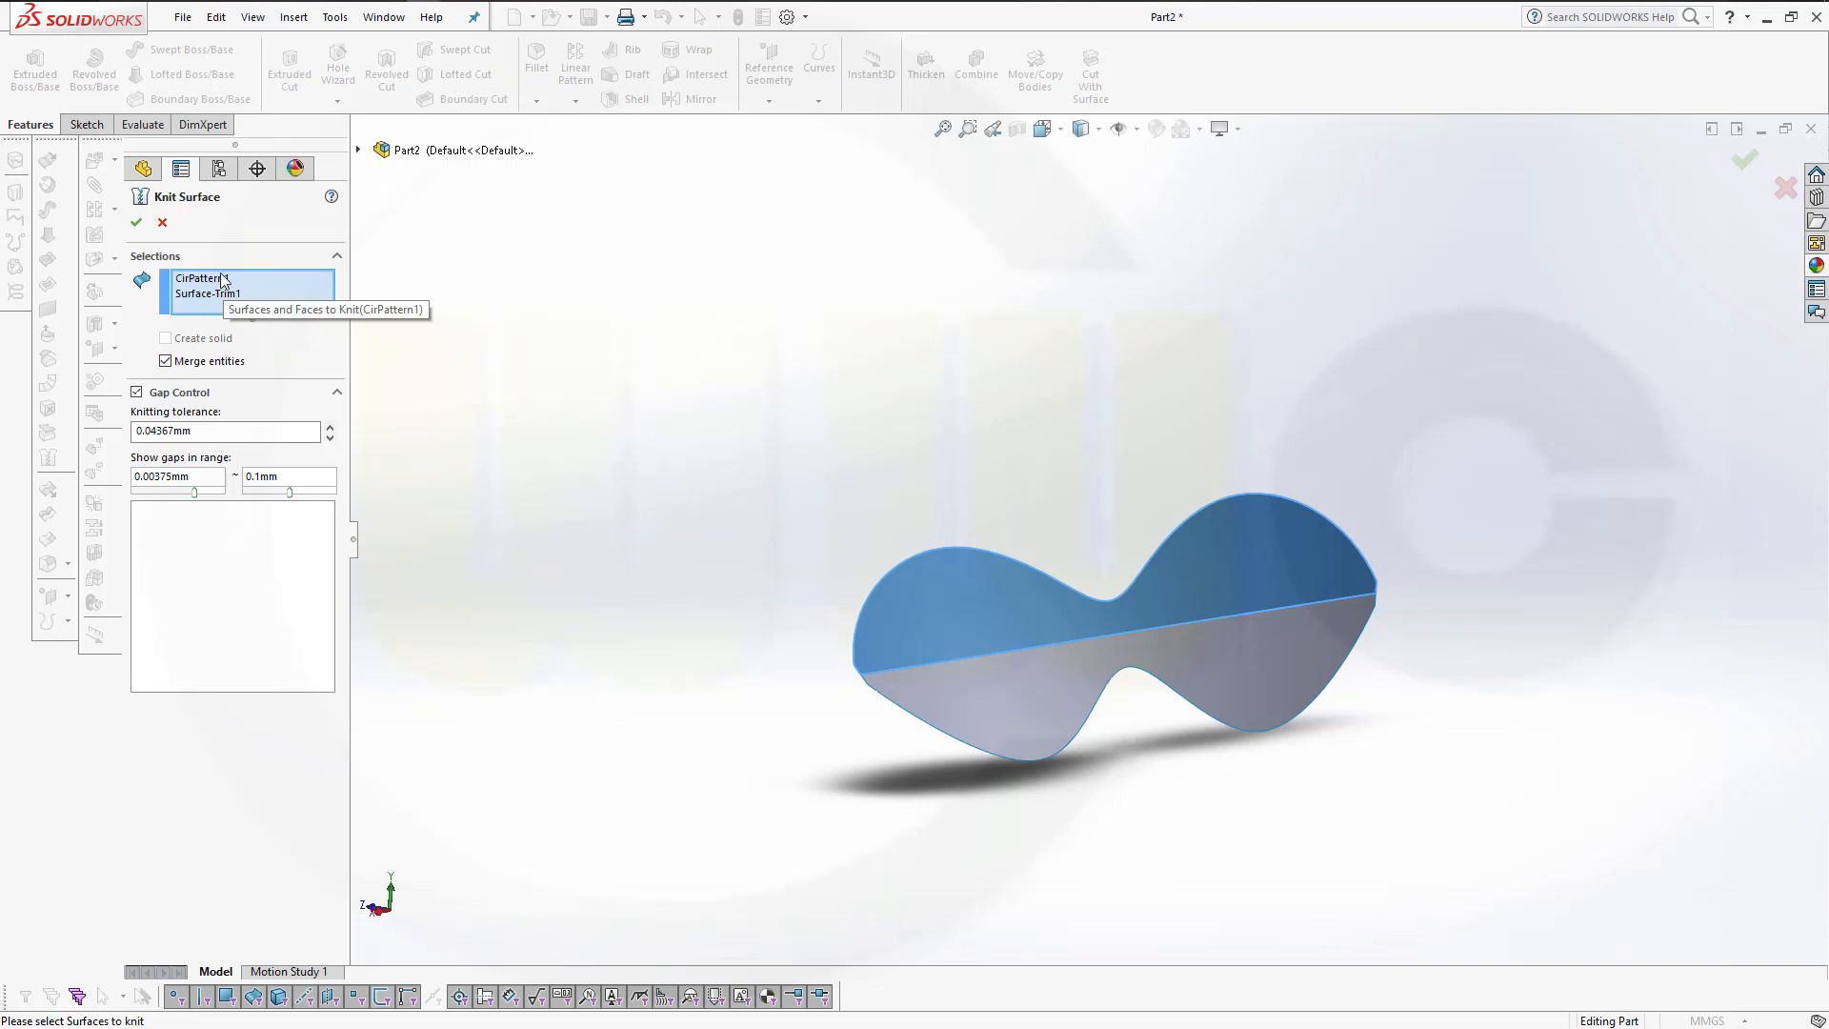
click(132, 222)
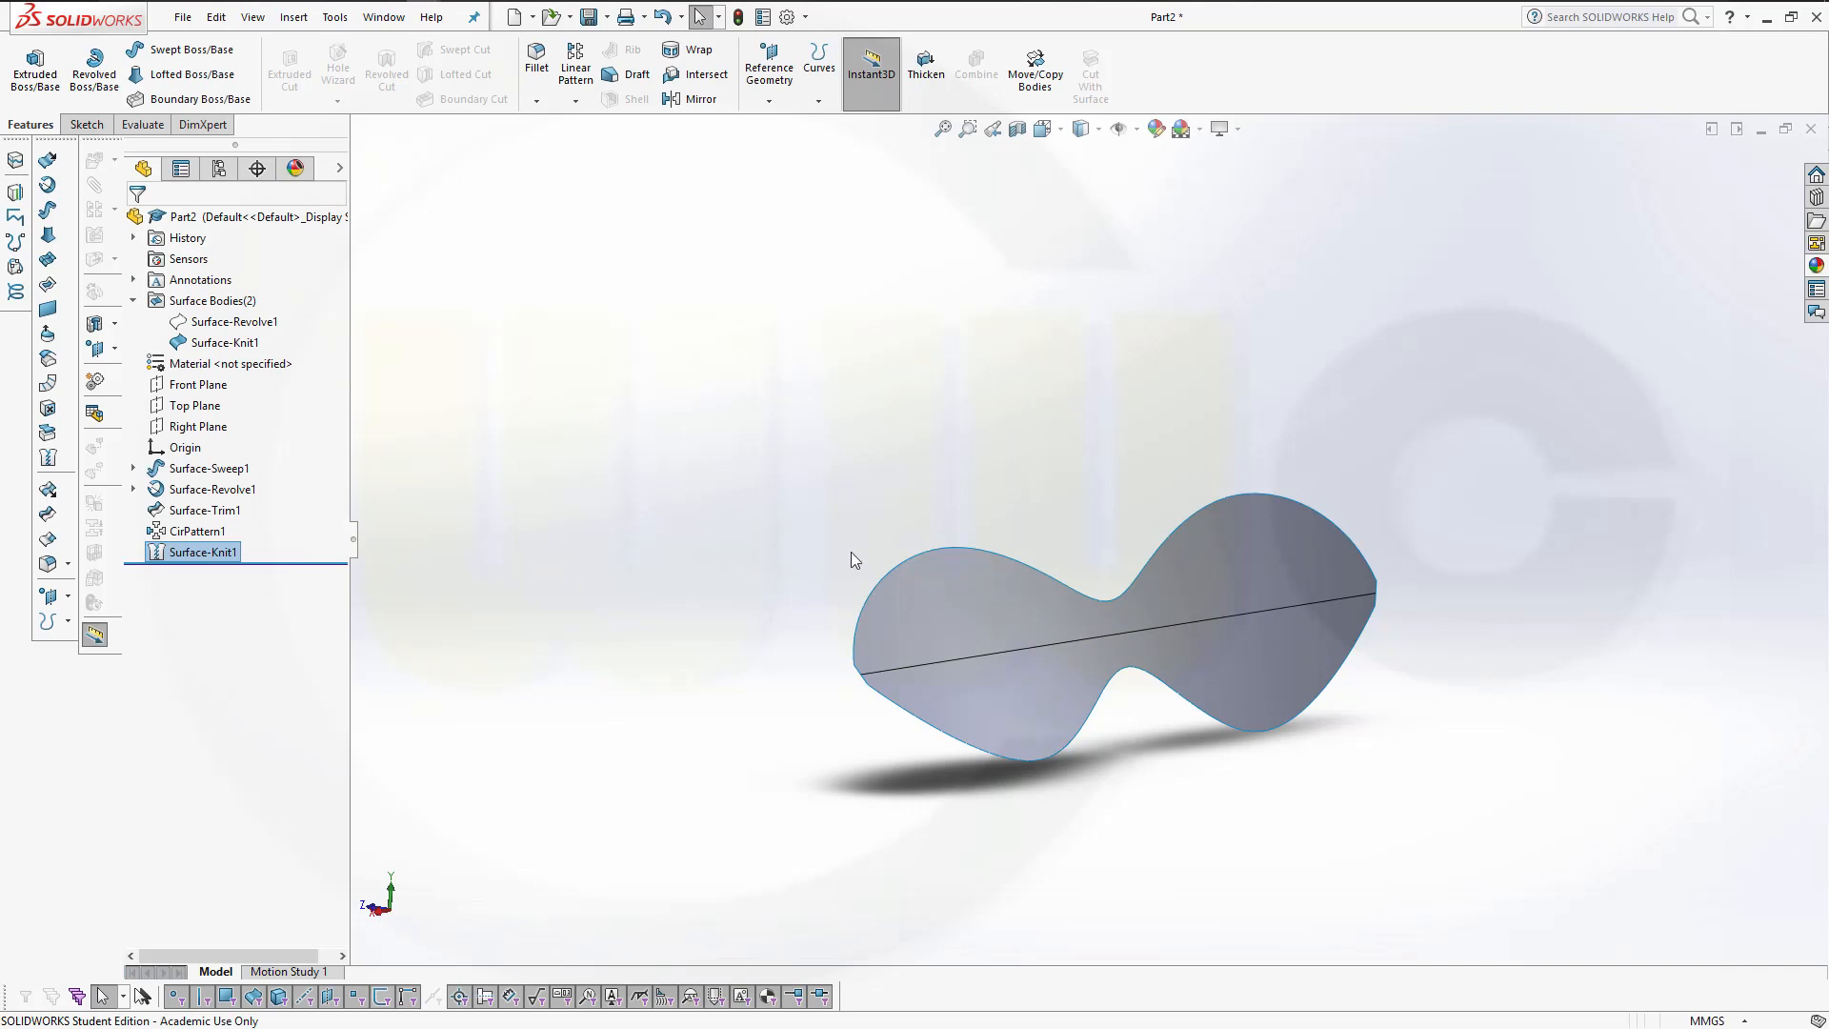
click(206, 554)
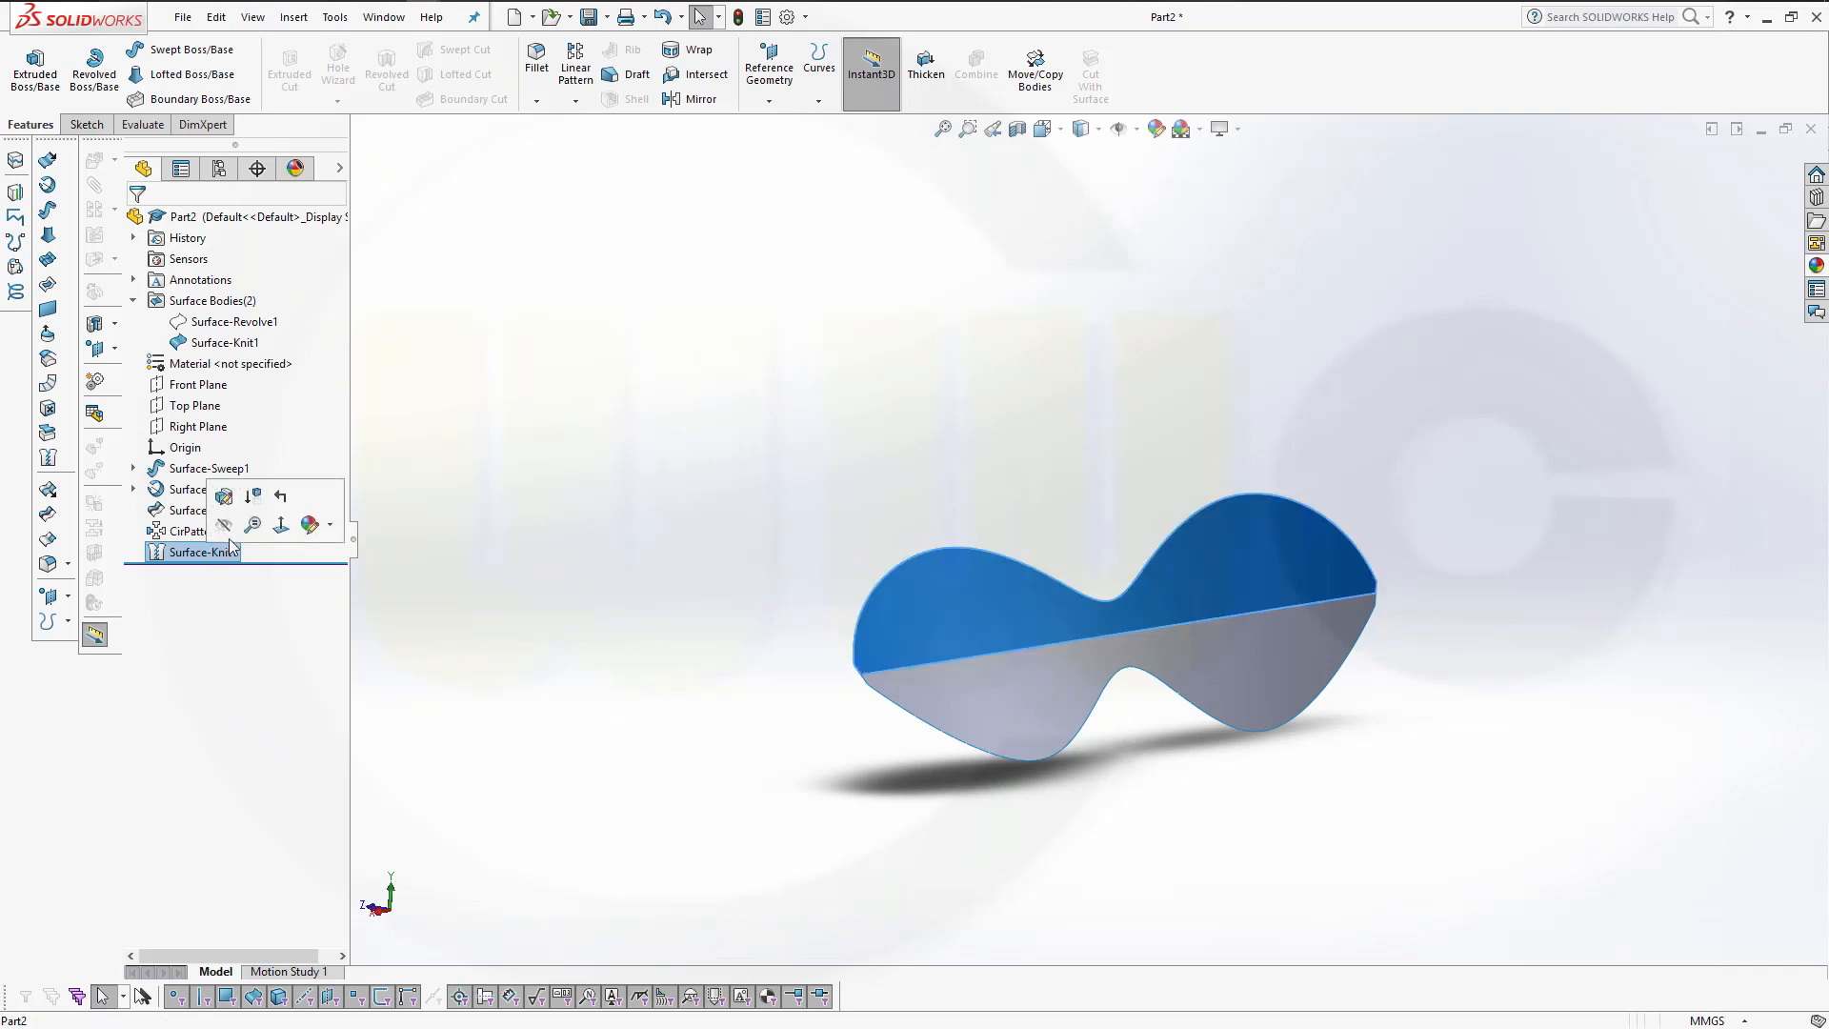
click(722, 618)
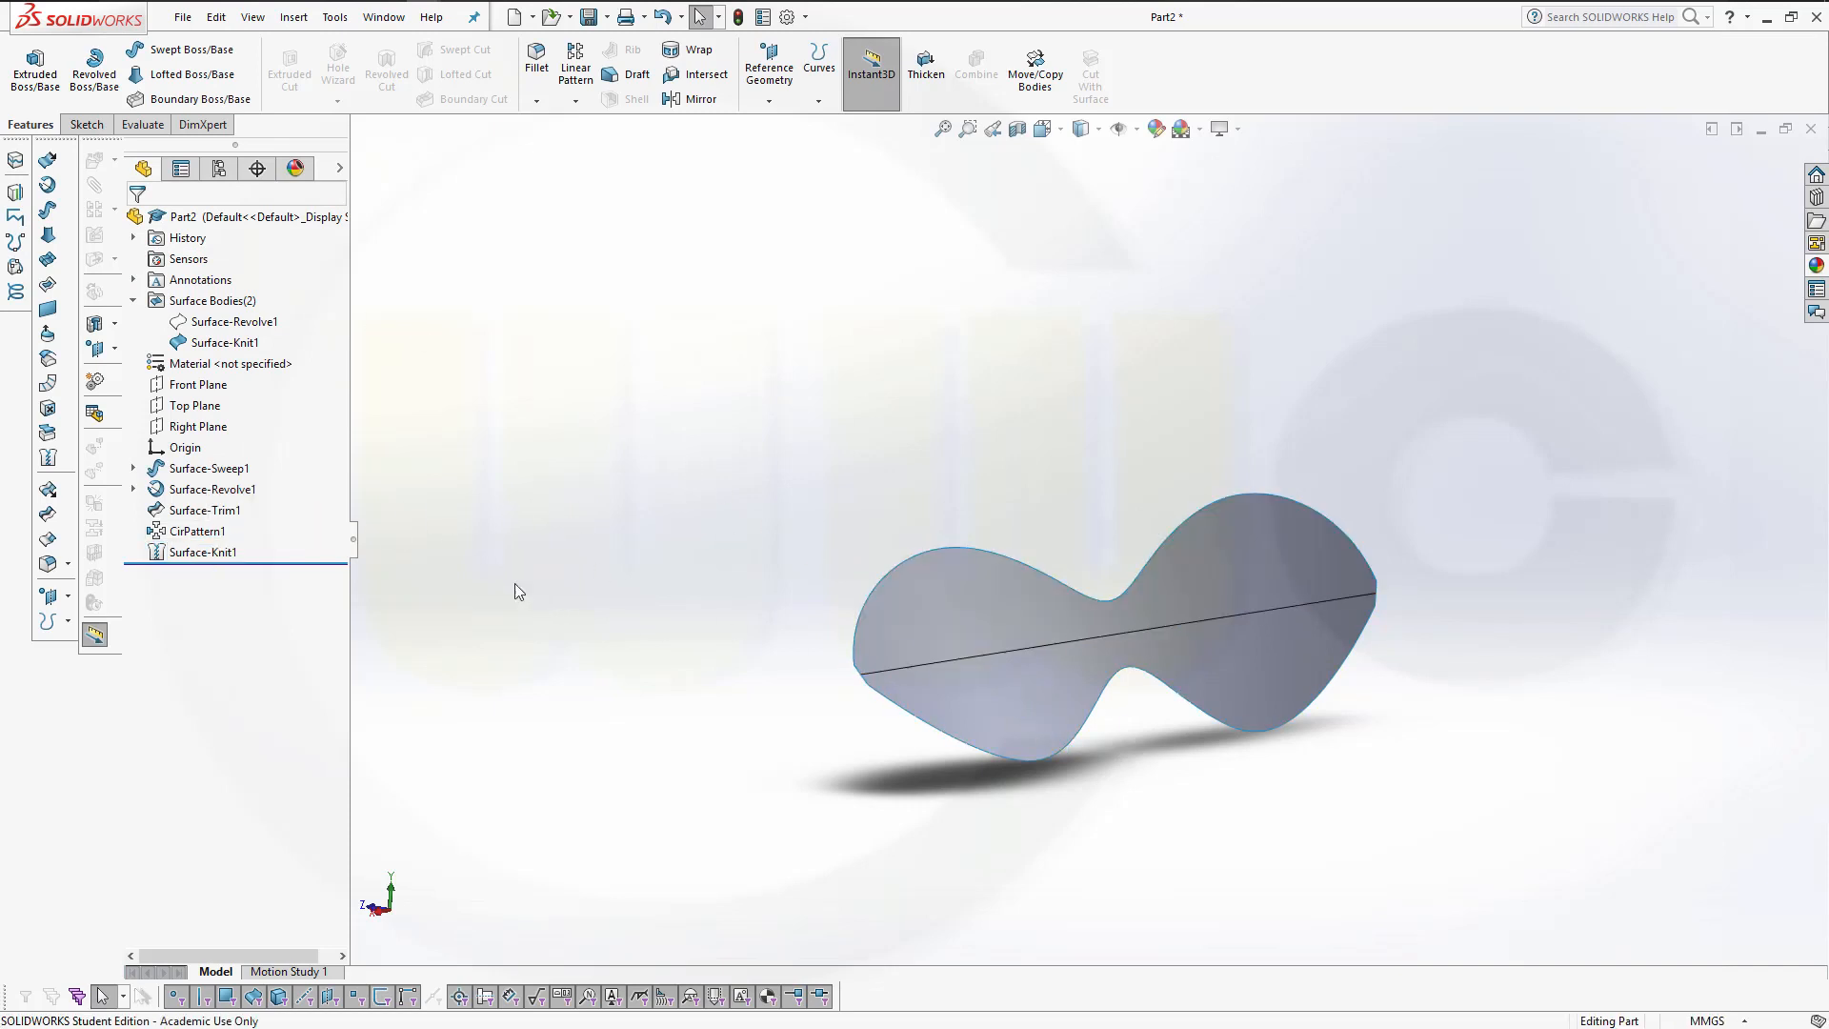
click(255, 344)
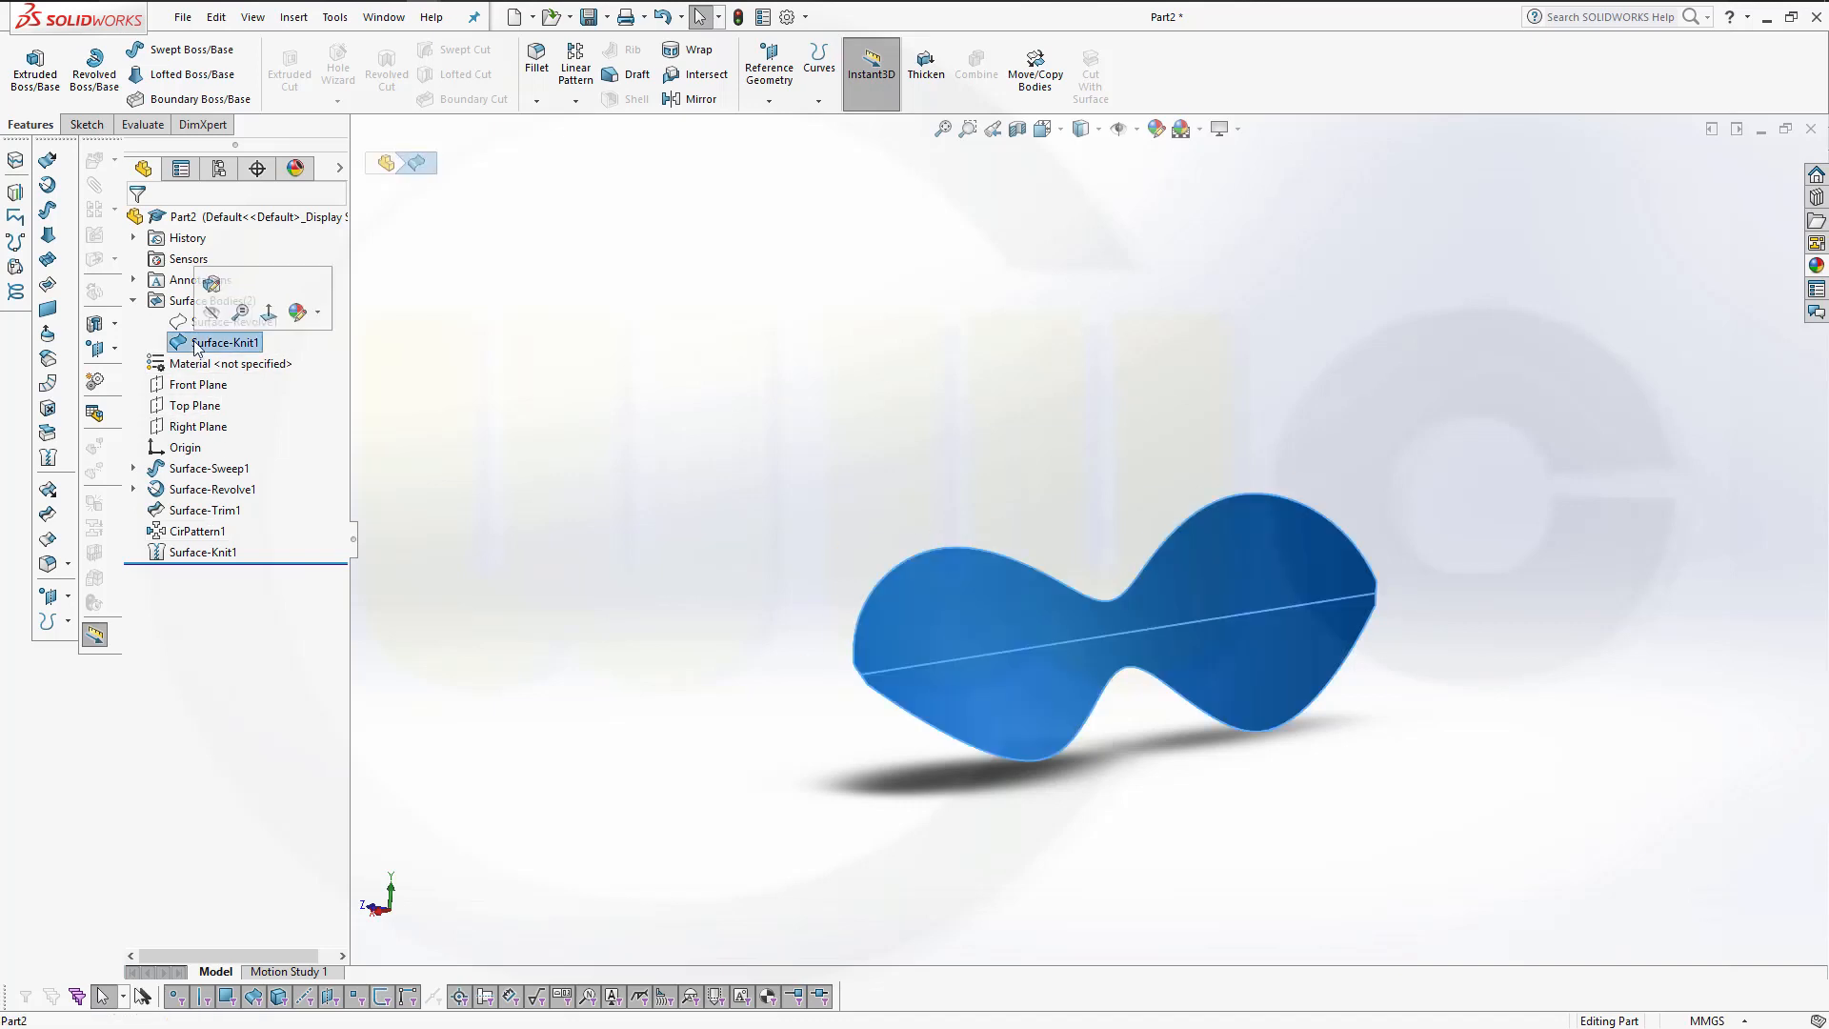
click(426, 331)
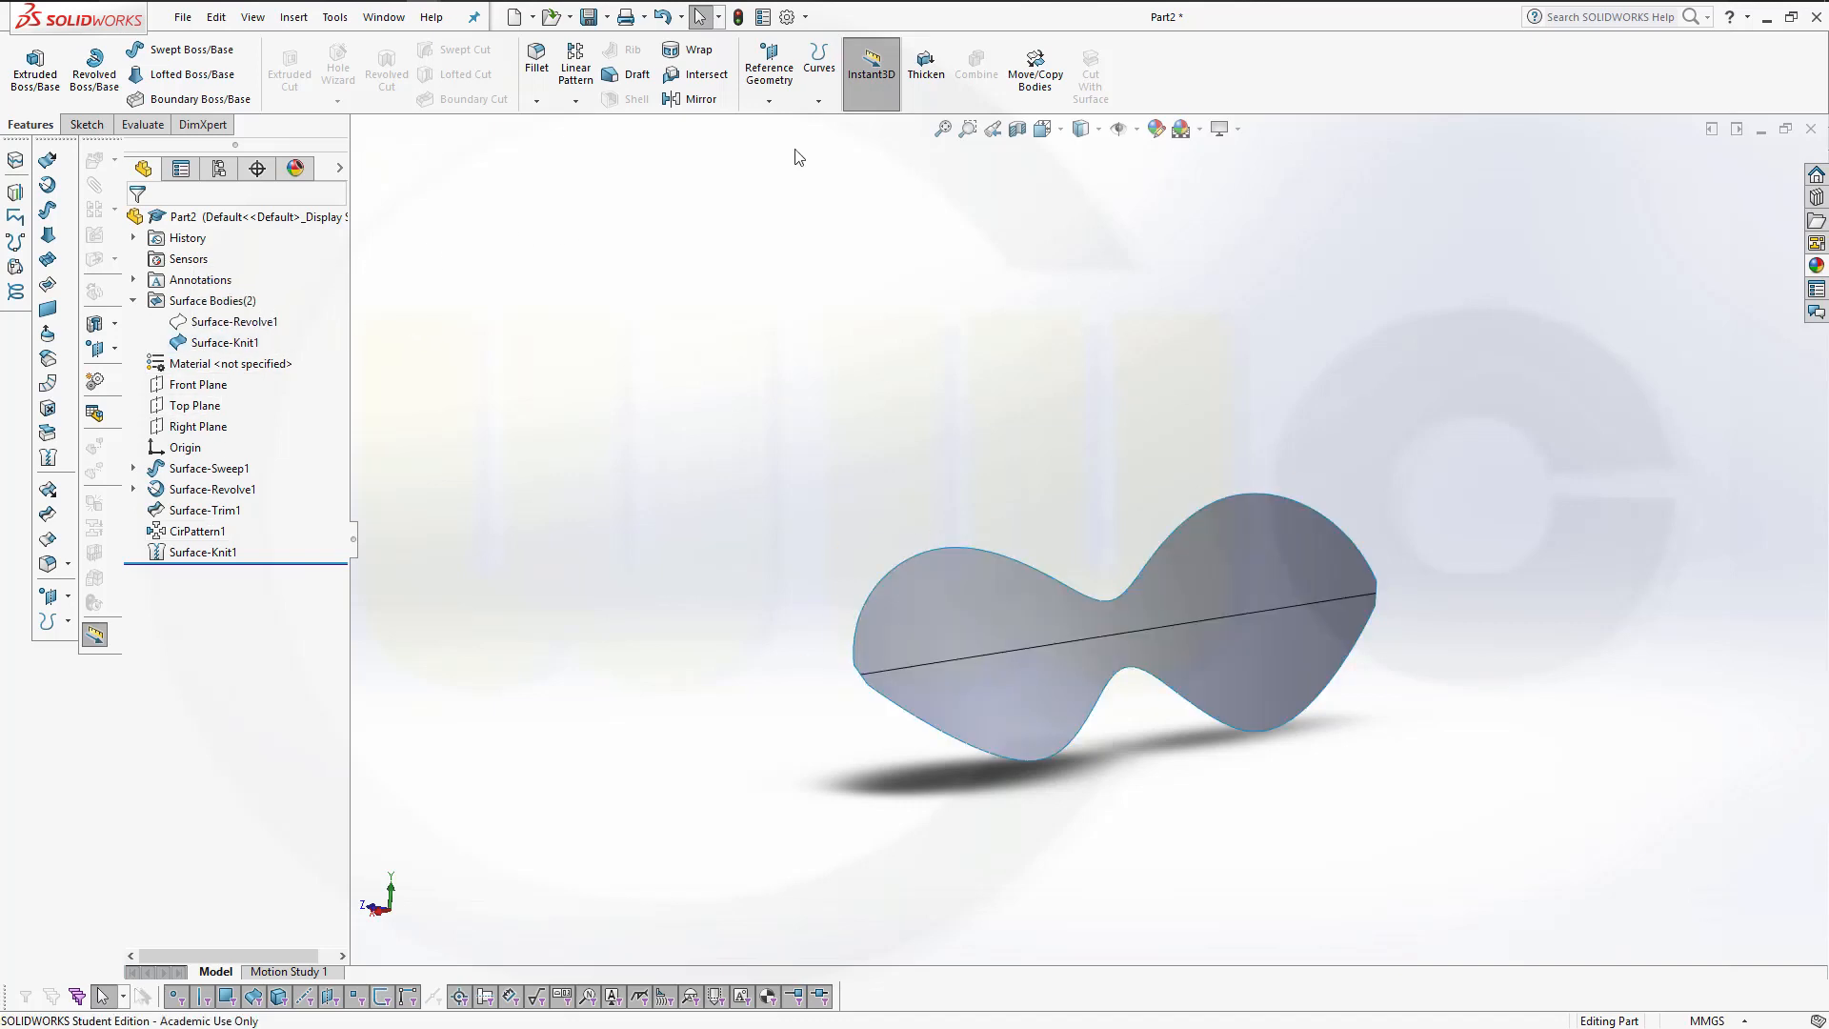
Thicken the knitted surface into a solid with a thickness of 1 mm on both sides.
click(925, 66)
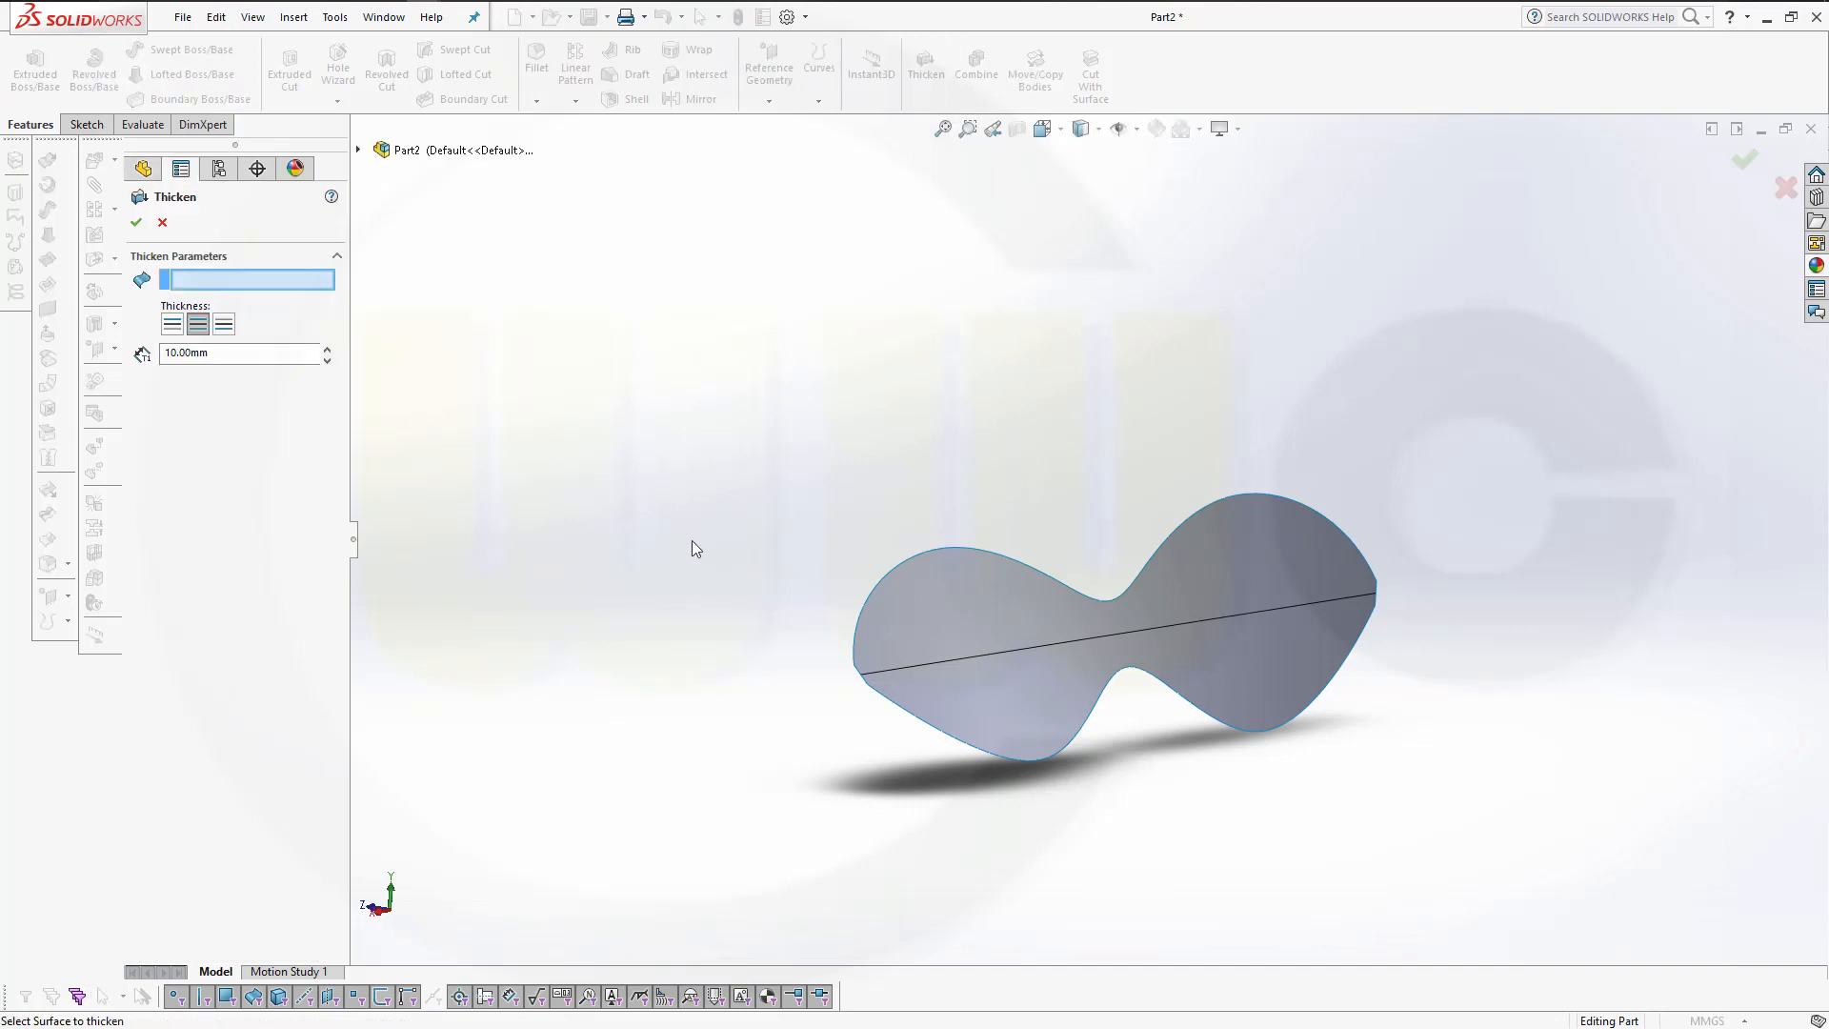
click(947, 648)
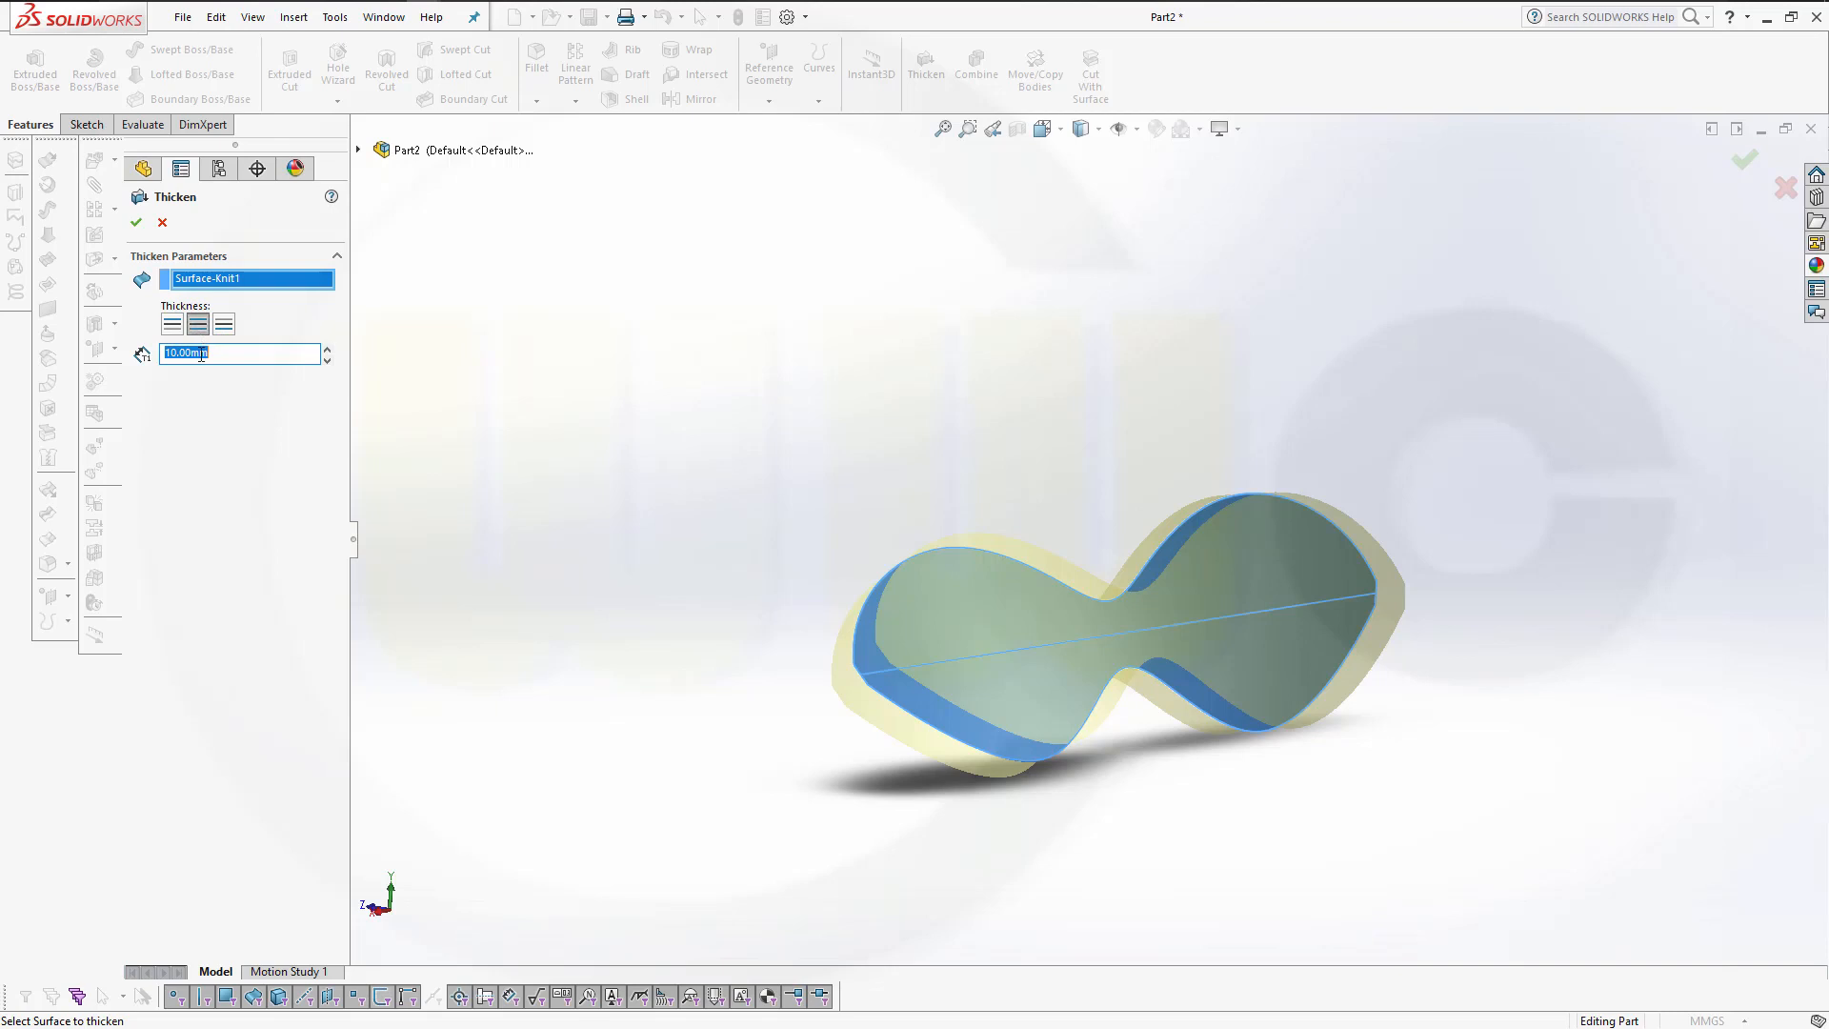
text(1)
click(137, 222)
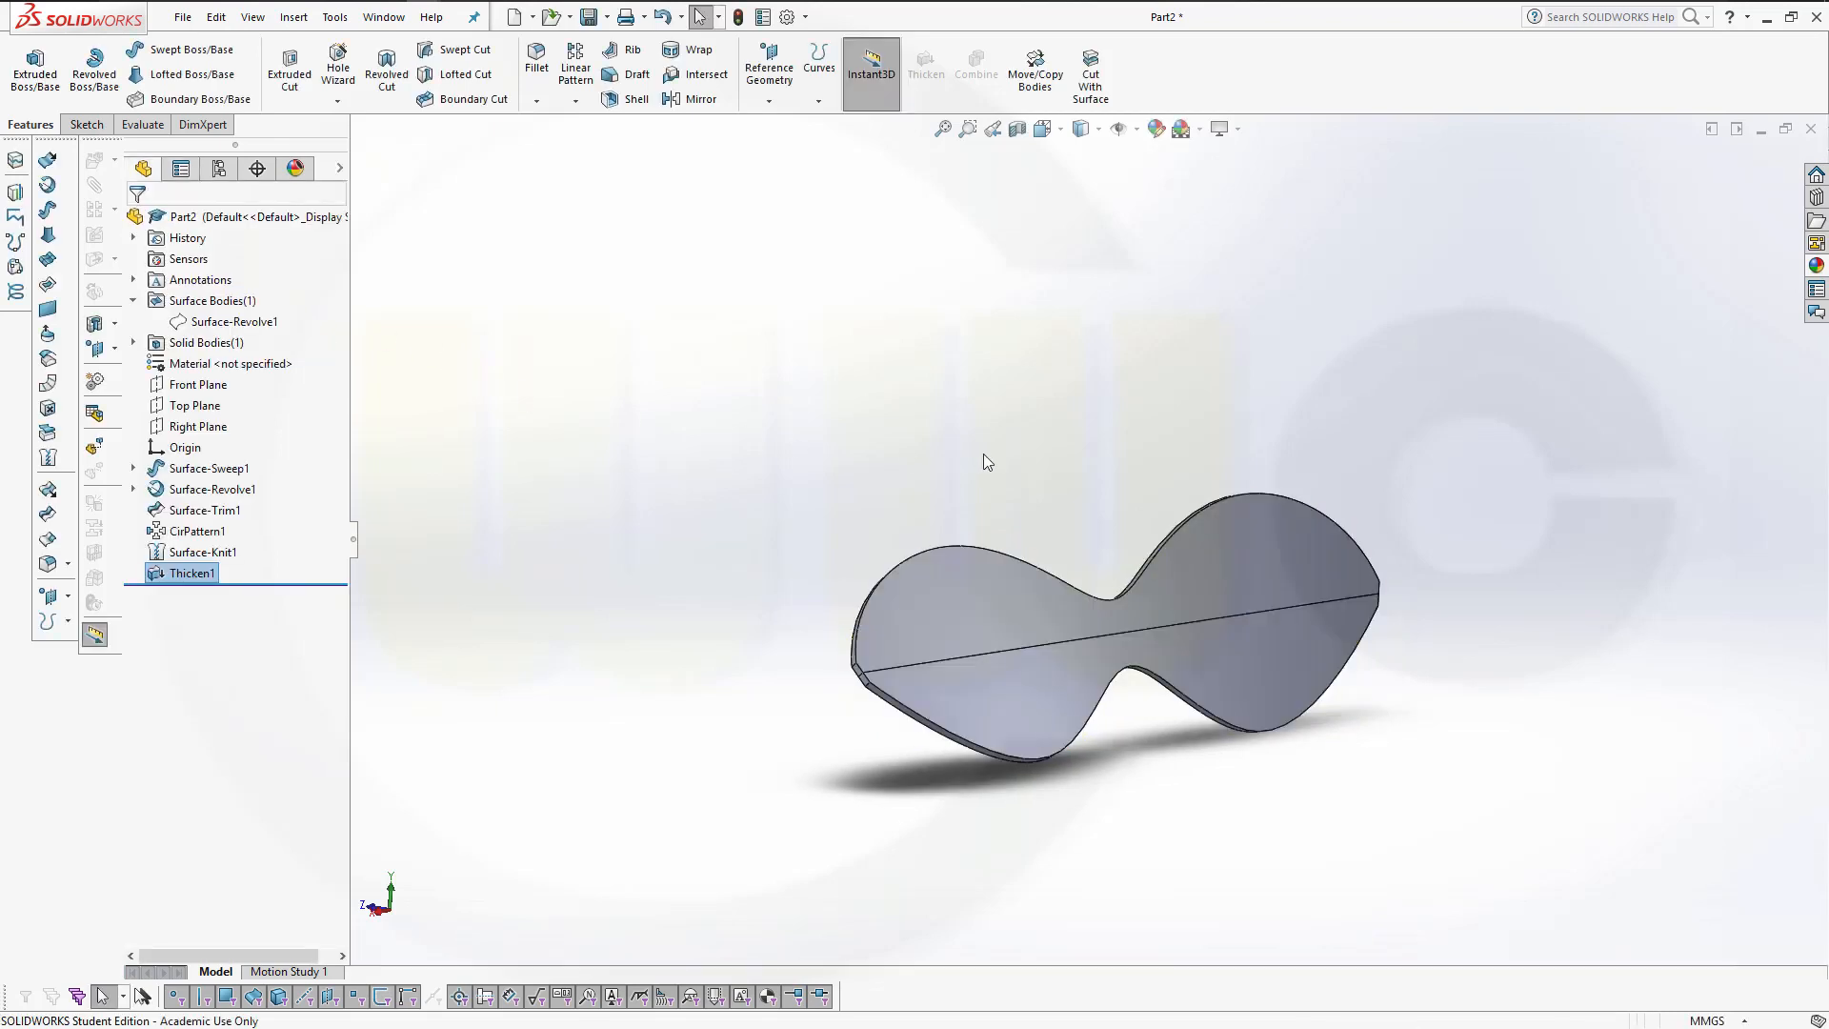
middle_drag(984, 453, 948, 490)
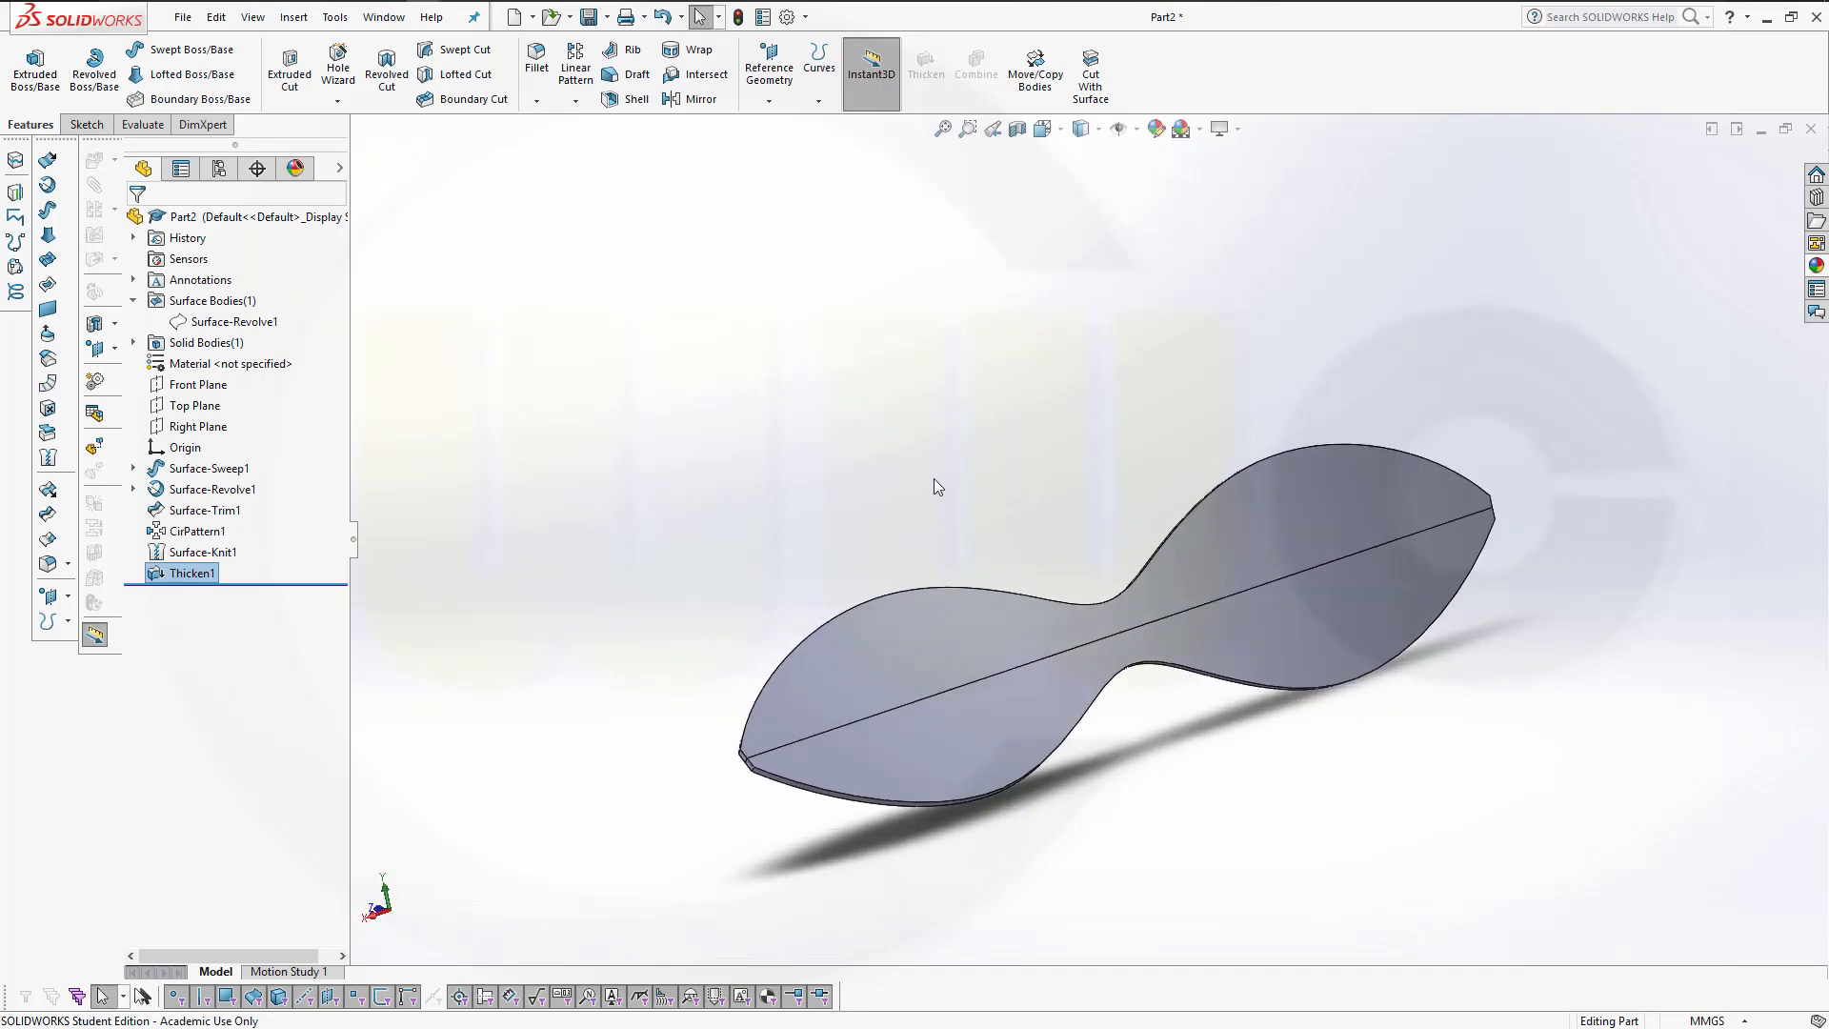
middle_drag(984, 489, 947, 439)
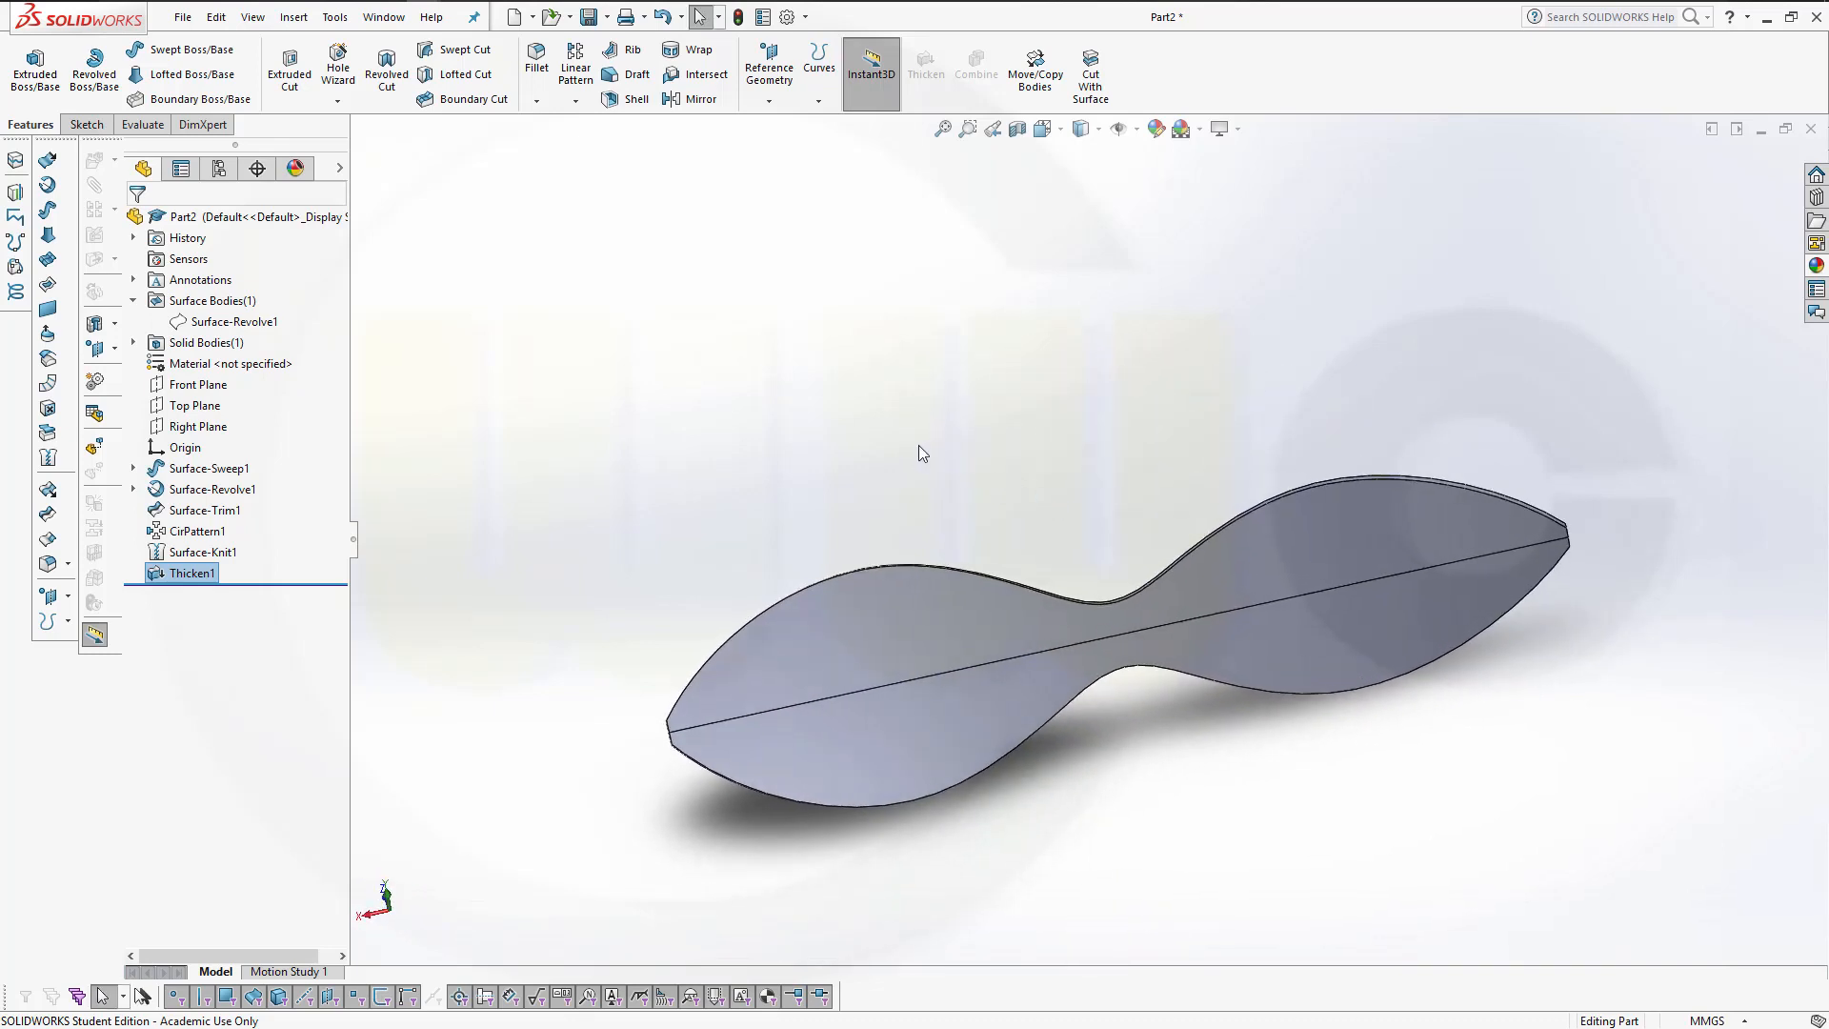